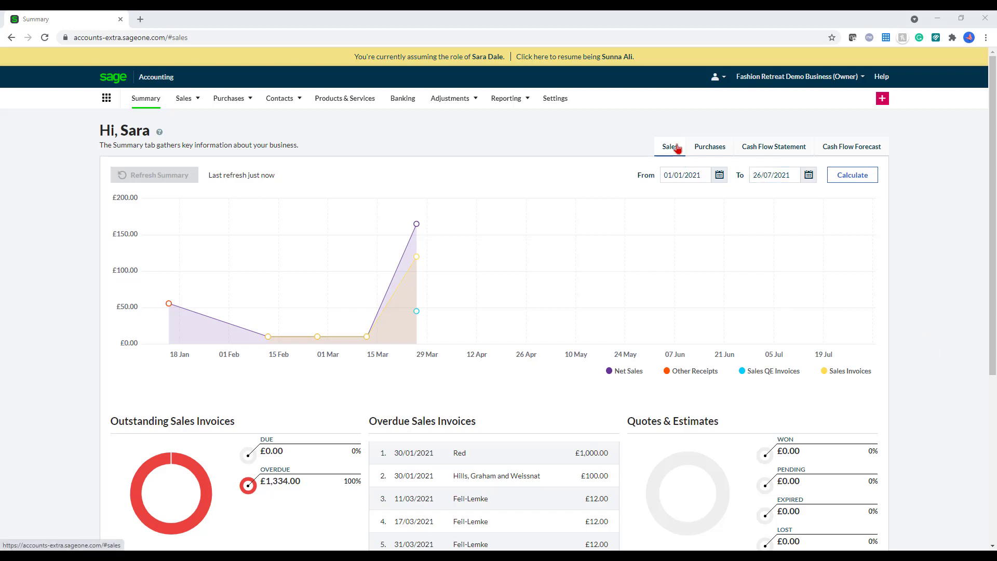
Step: Scroll through the Sales summary
scroll(902, 236, "down", 1)
scroll(902, 236, "down", 1)
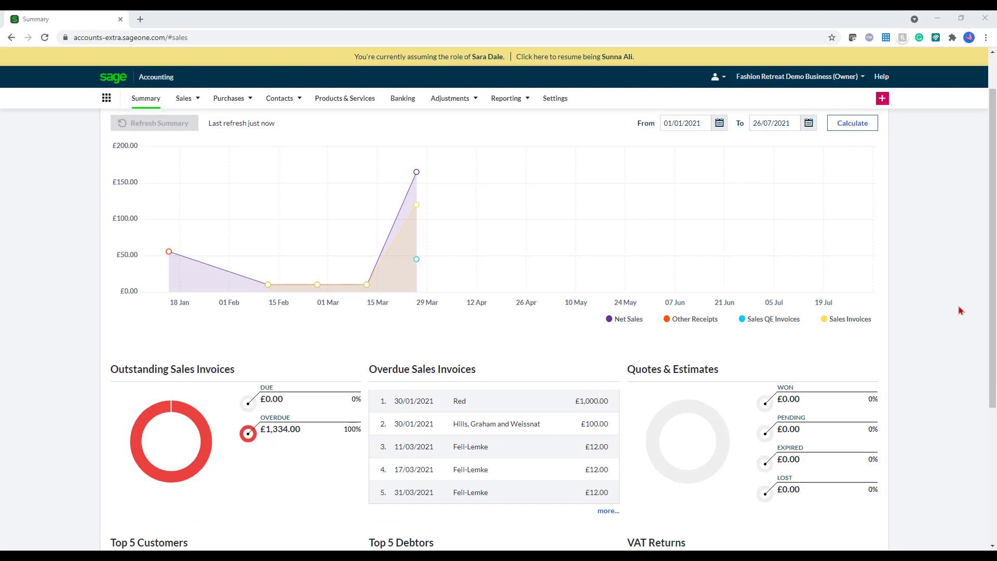
scroll(966, 328, "down", 3)
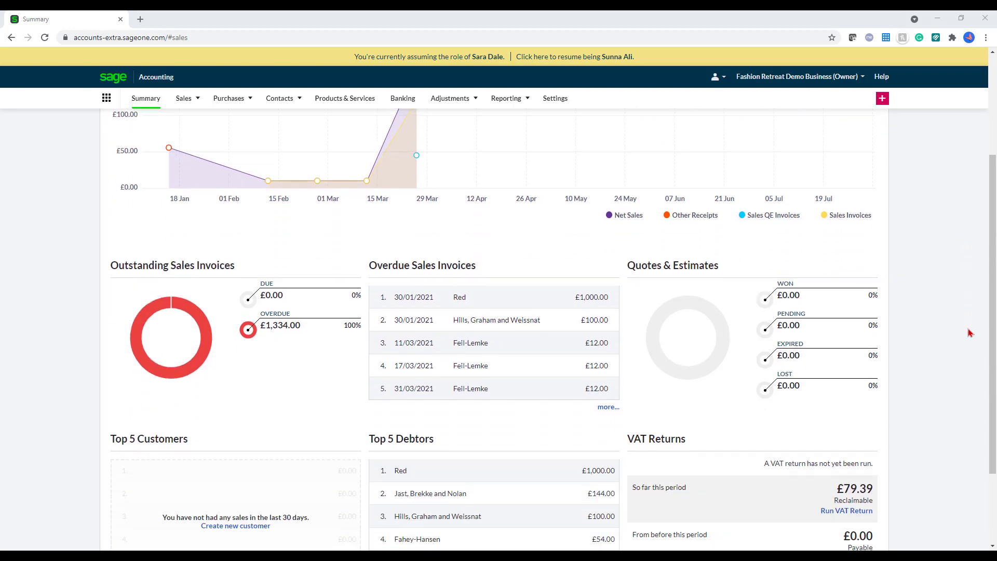
scroll(969, 331, "down", 1)
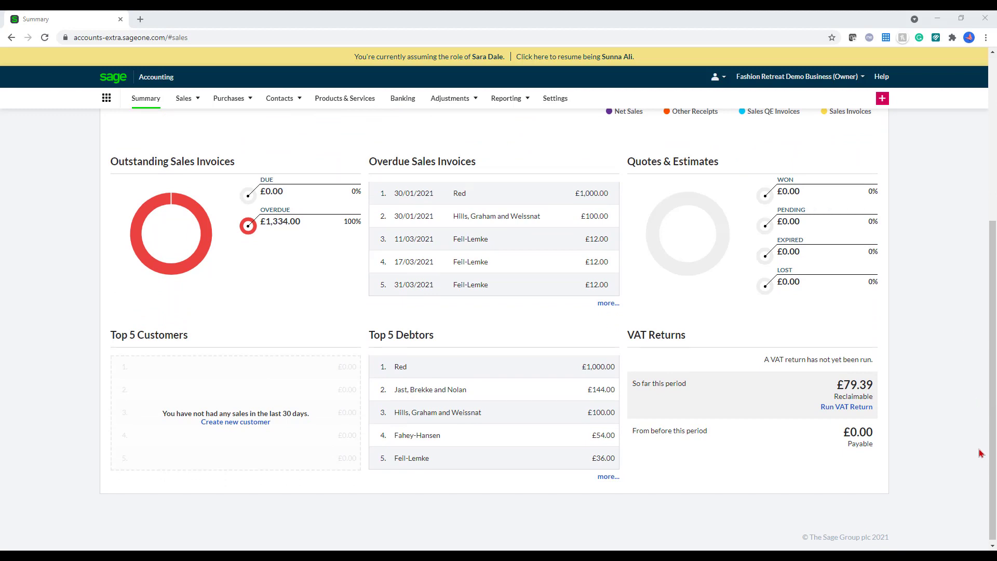
scroll(986, 439, "up", 1)
scroll(986, 435, "up", 5)
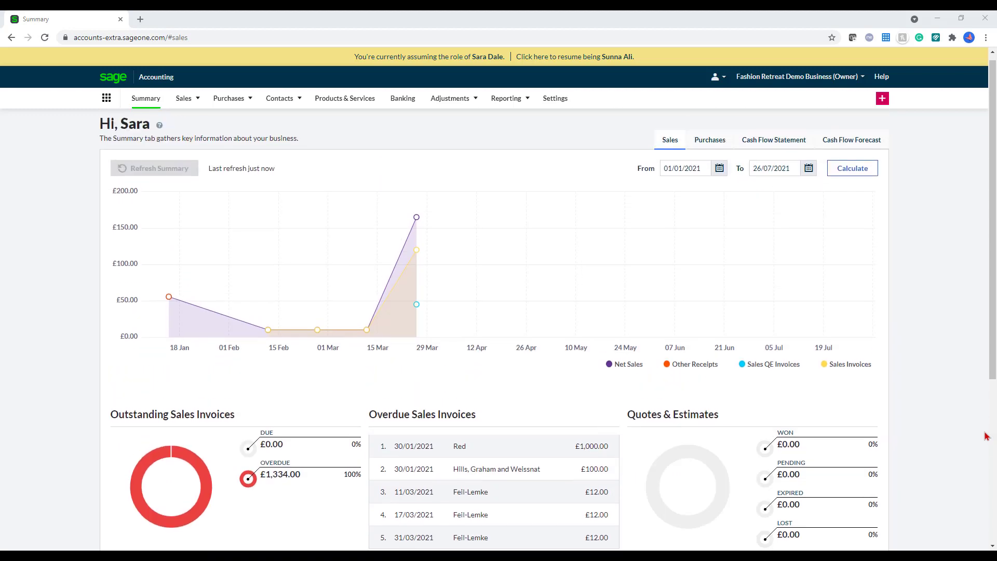
Step: Show the Purchases summary from 01/01/2021 and recalculate it
left_click(721, 154)
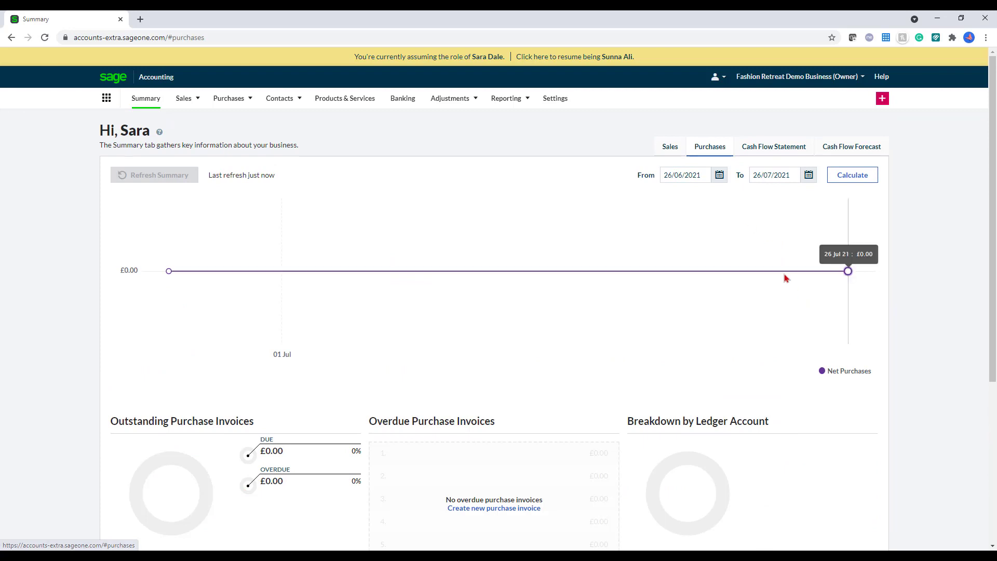
left_click(720, 178)
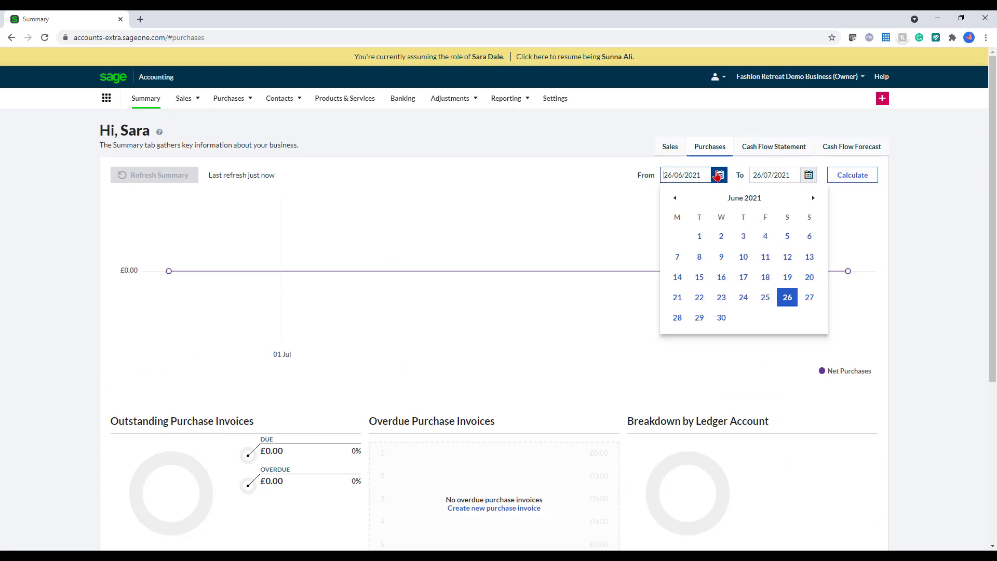
left_click(675, 198)
left_click(675, 199)
left_click(675, 198)
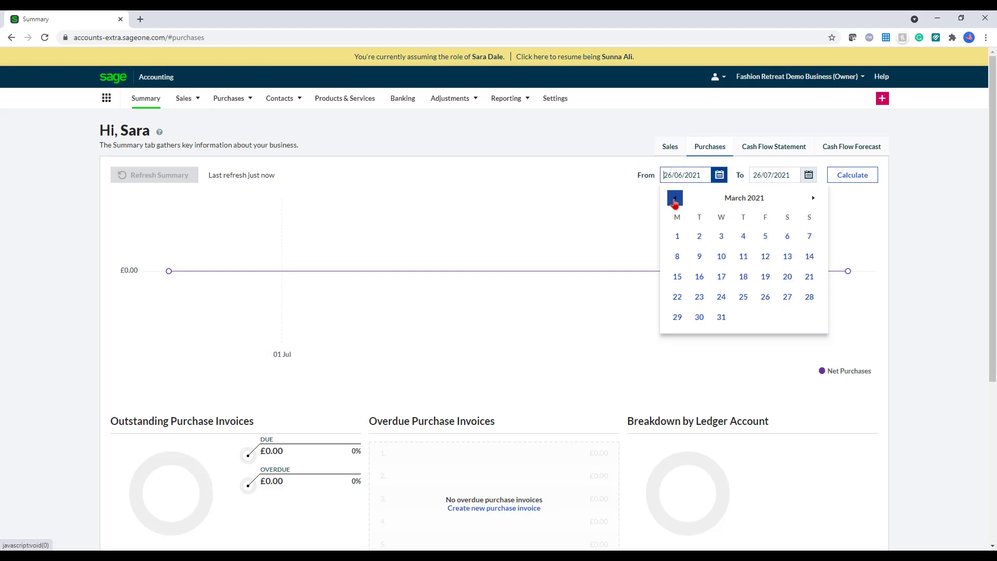
left_click(674, 198)
left_click(675, 198)
left_click(764, 236)
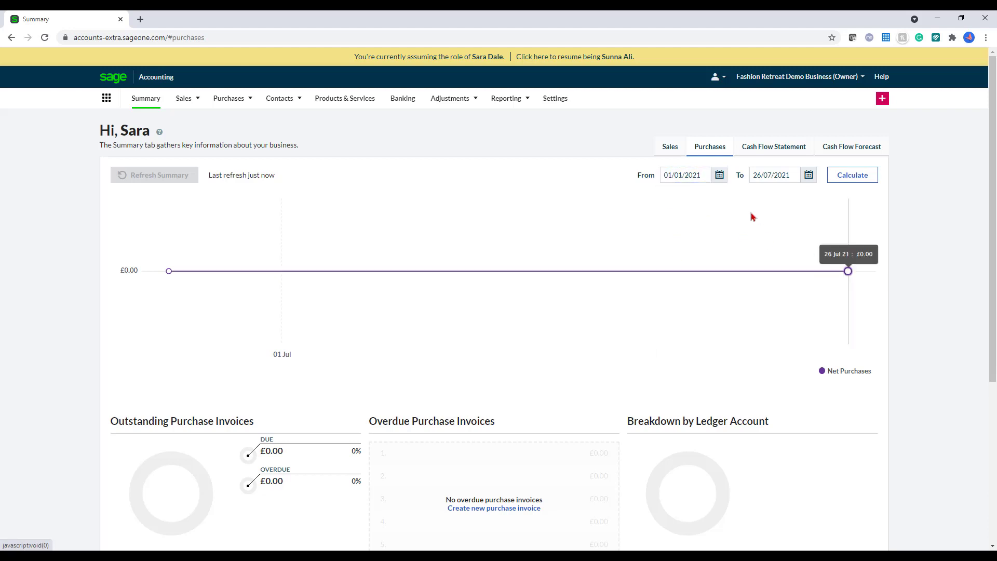
left_click(862, 177)
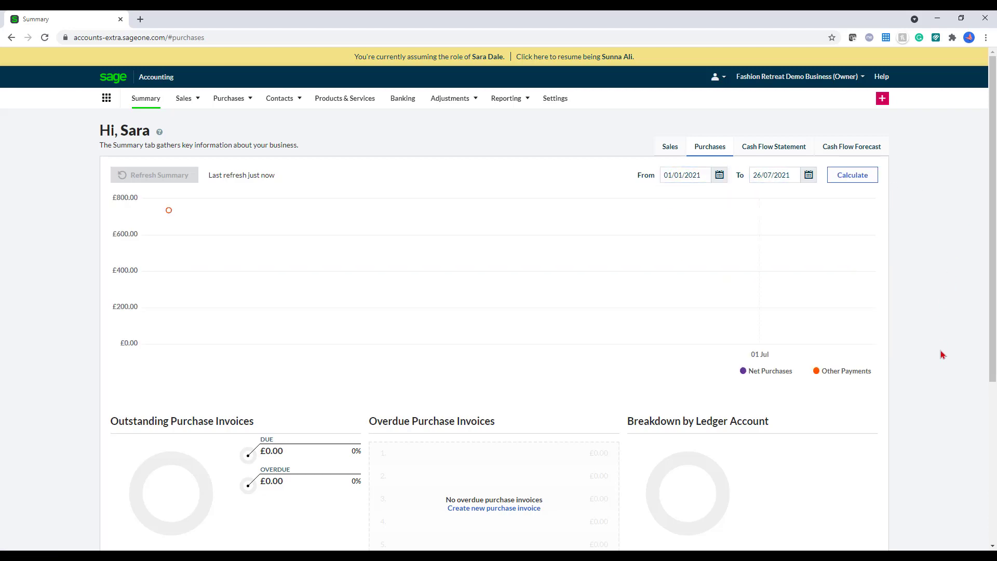
Step: Review the cash flow statement and the forecast through 25/08/2021, then open Settings
scroll(946, 345, "down", 1)
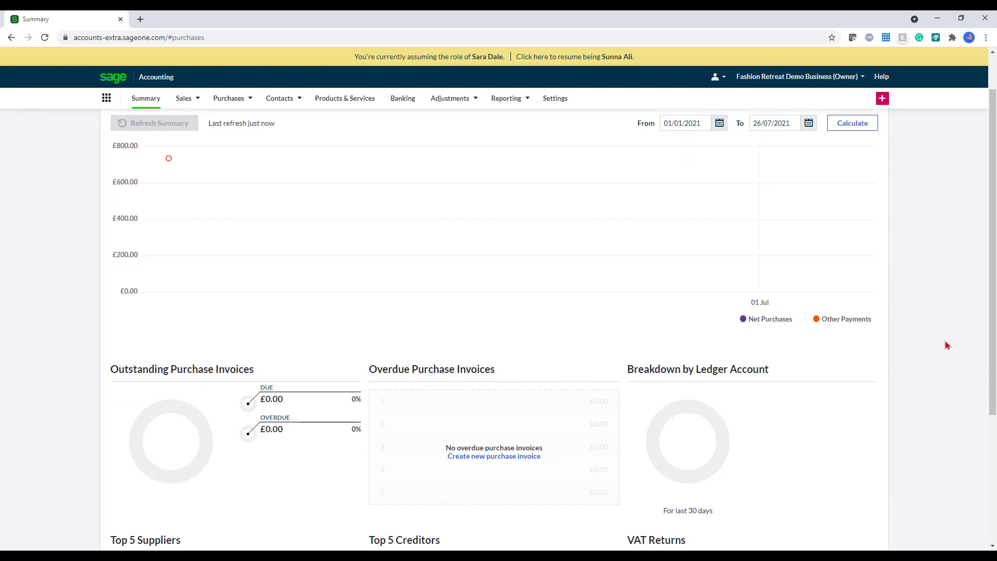
scroll(946, 345, "down", 4)
scroll(946, 345, "up", 5)
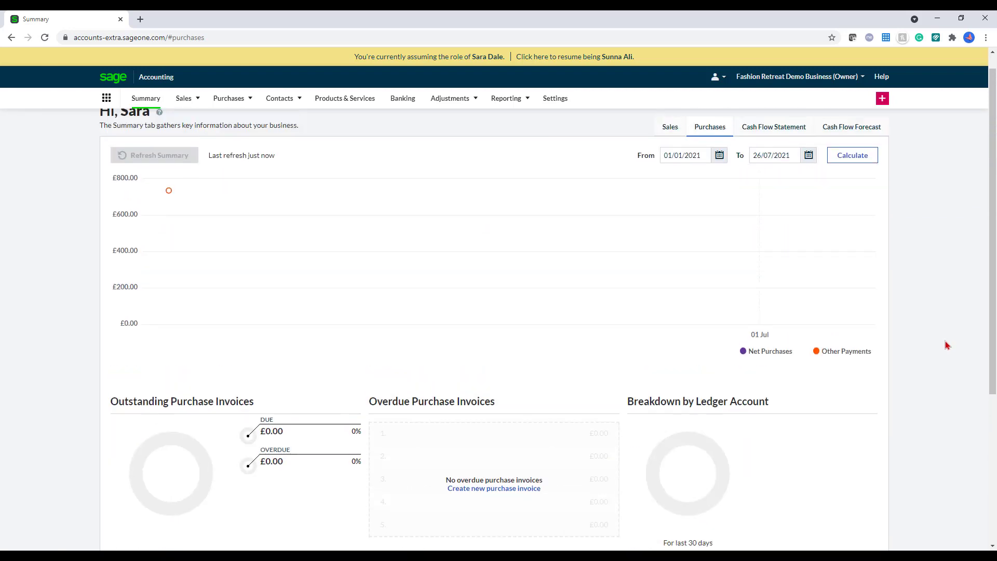
left_click(774, 148)
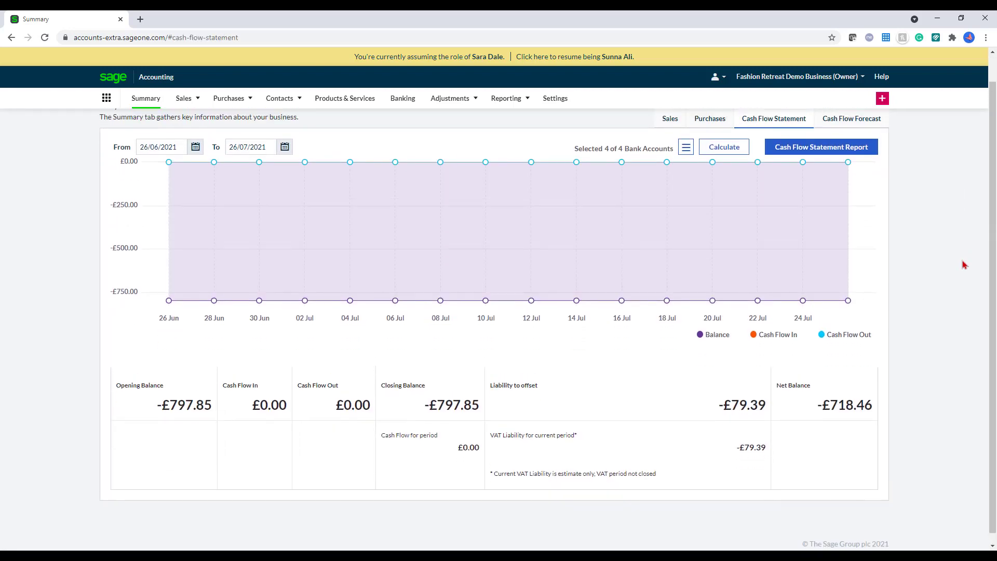
left_click(851, 148)
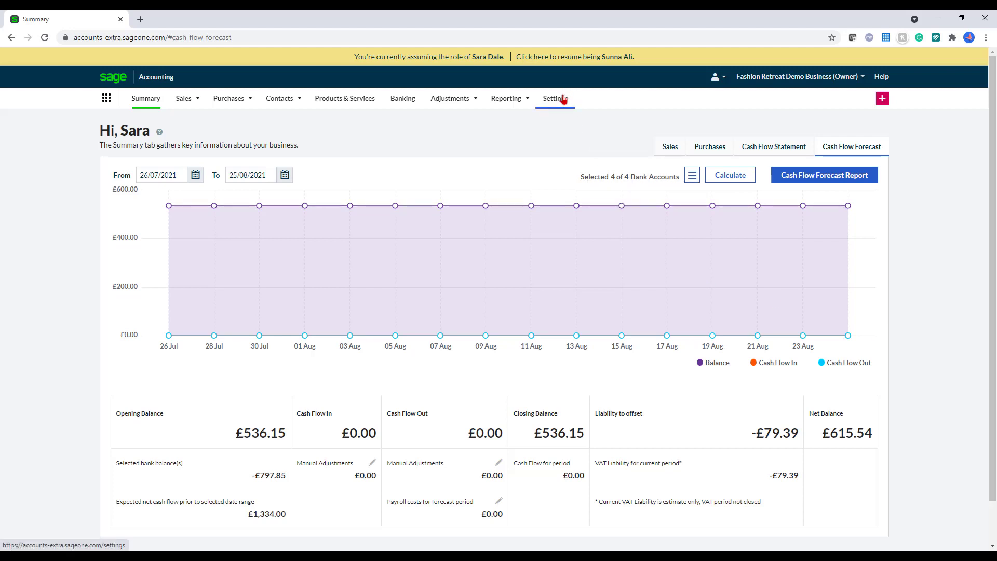
left_click(555, 99)
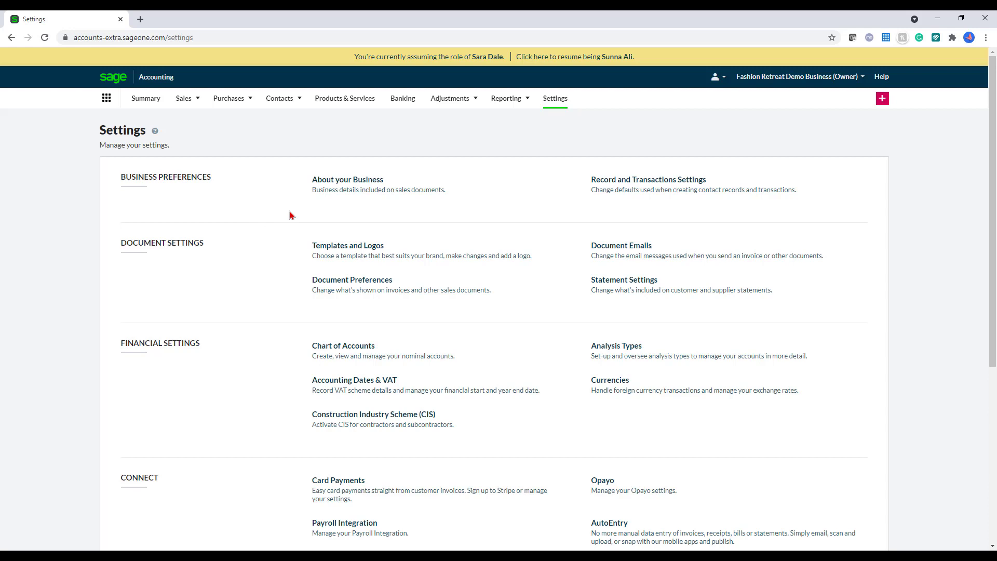
Step: Open Templates and Logos and expand the original templates beside the Graphite (Service) layout
left_click(399, 259)
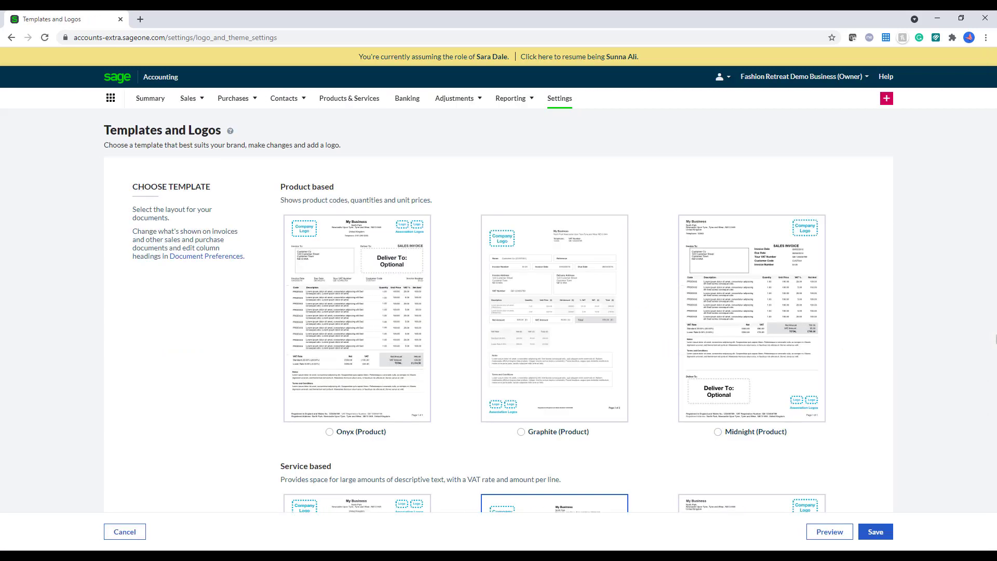
scroll(986, 343, "down", 4)
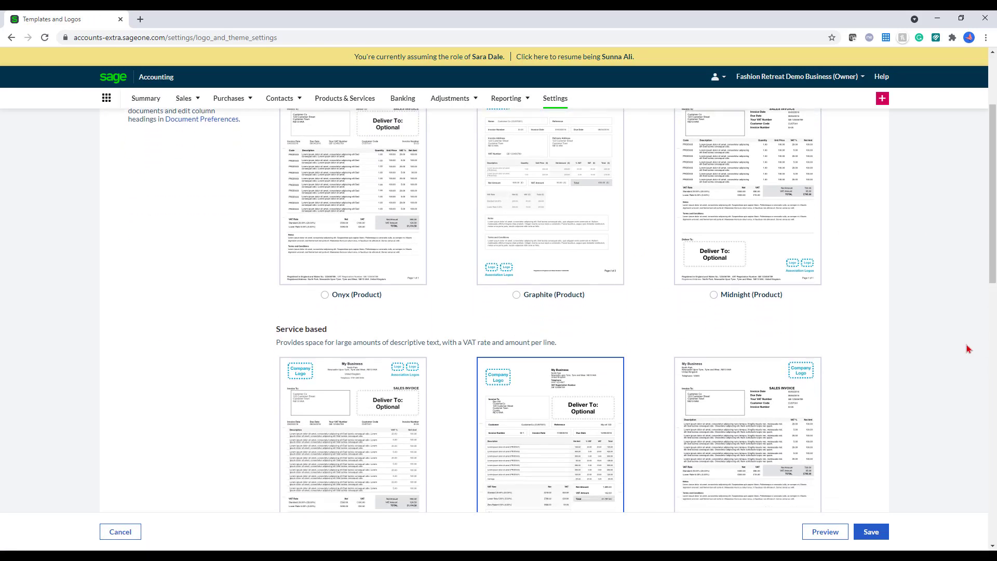
scroll(967, 349, "down", 3)
left_click(829, 407)
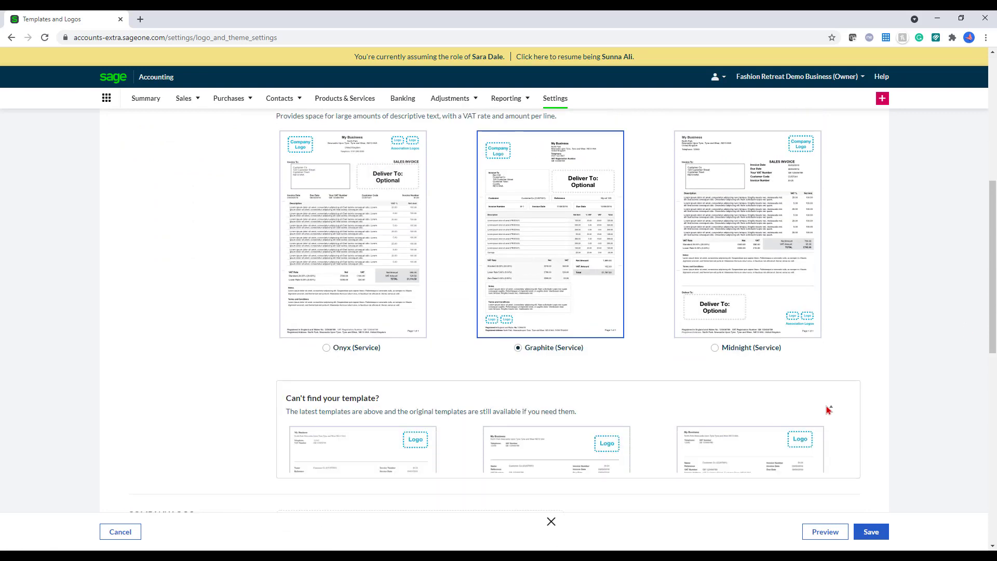
scroll(829, 411, "down", 3)
scroll(829, 409, "up", 9)
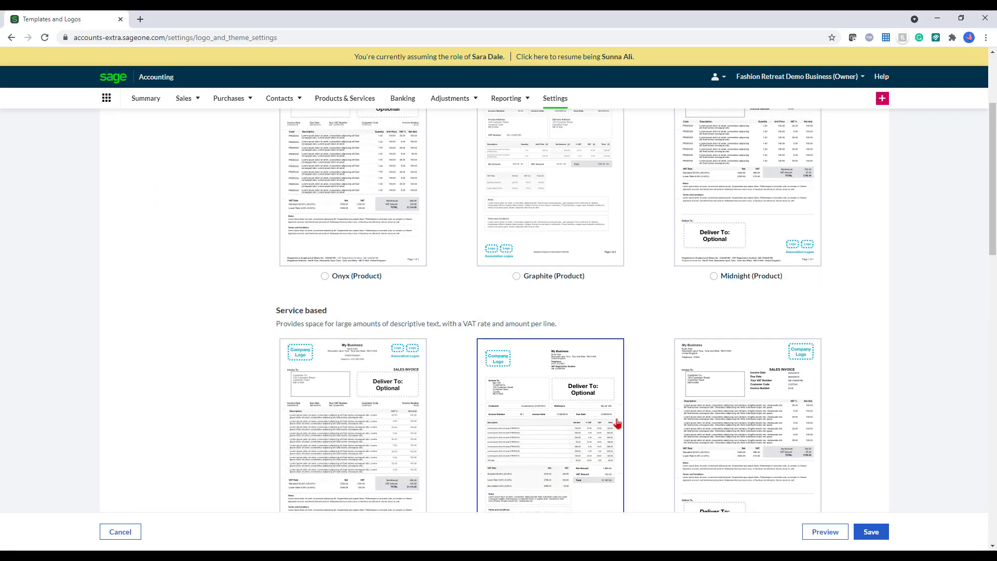
scroll(770, 462, "up", 2)
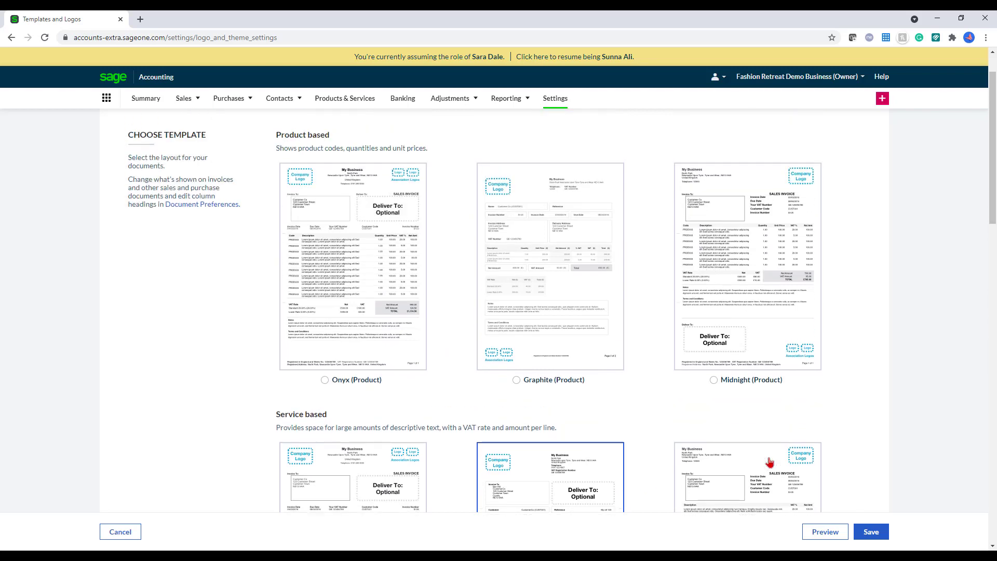
scroll(769, 462, "down", 13)
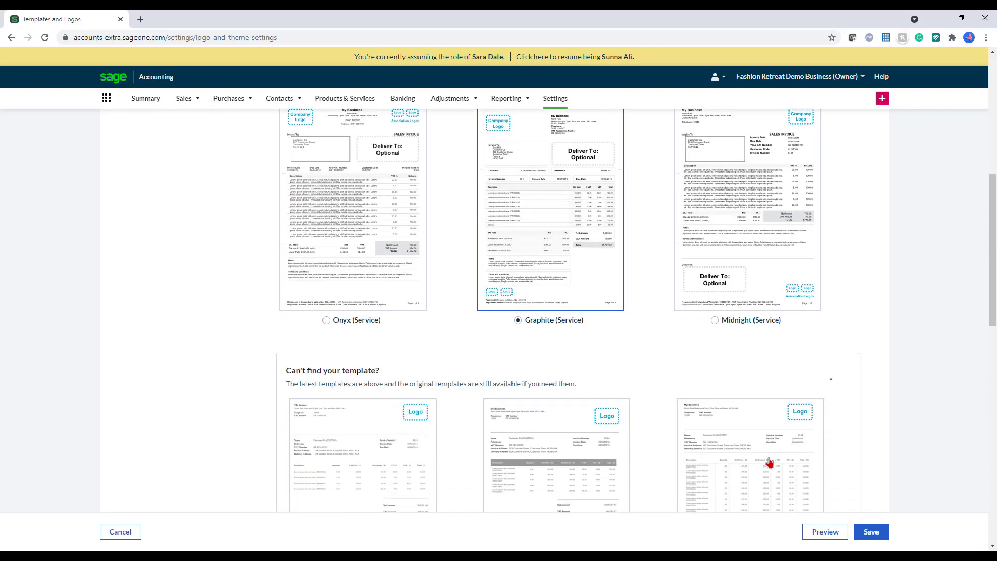
scroll(766, 458, "down", 2)
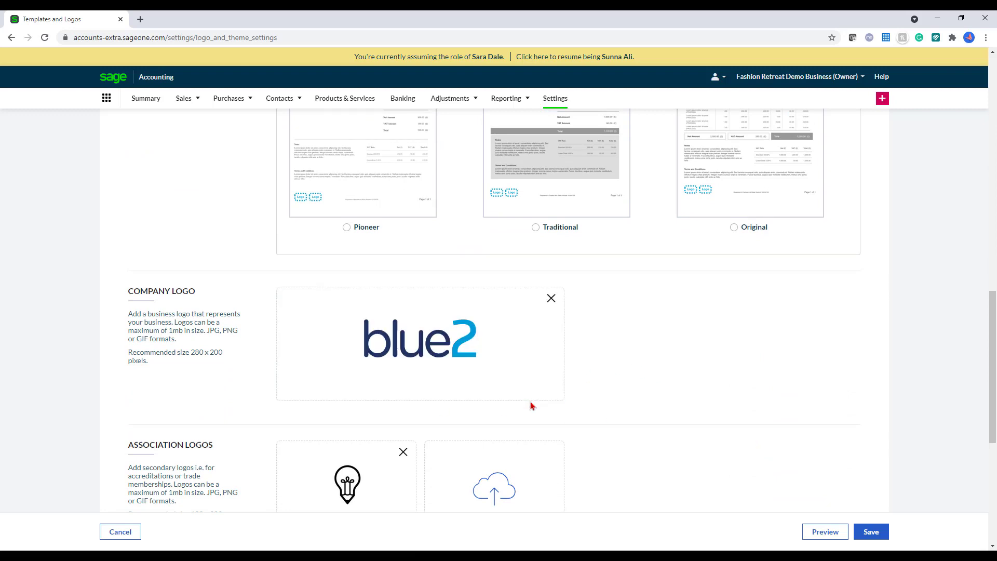
scroll(532, 406, "down", 1)
Step: Replace the lightbulb association logo with the wallet image
left_click(403, 400)
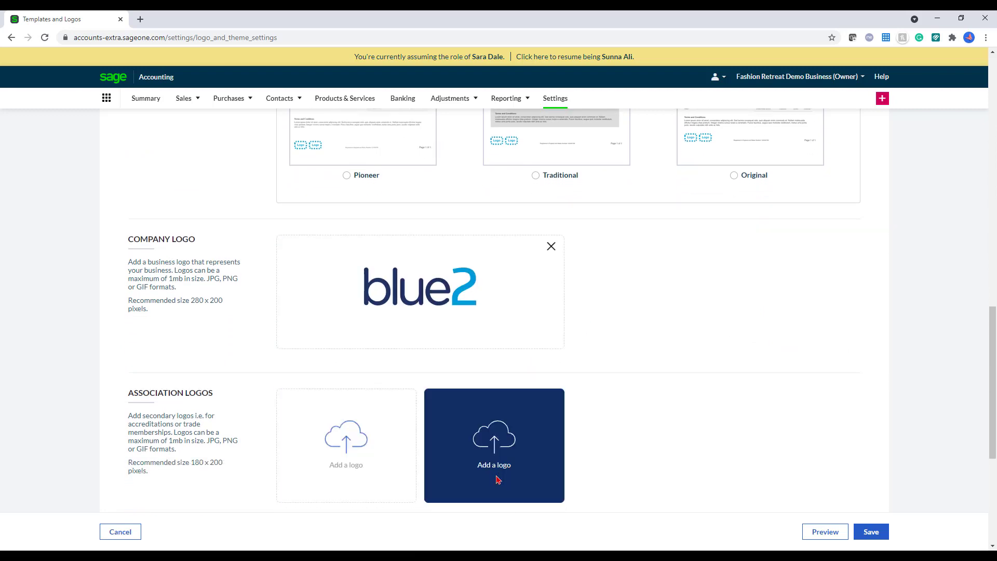
left_click(358, 454)
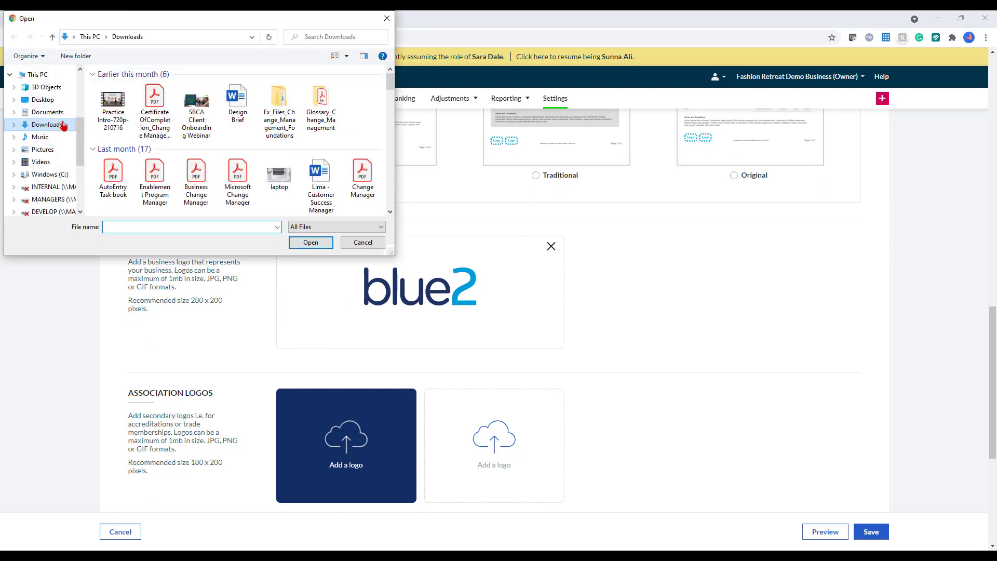
scroll(358, 134, "down", 5)
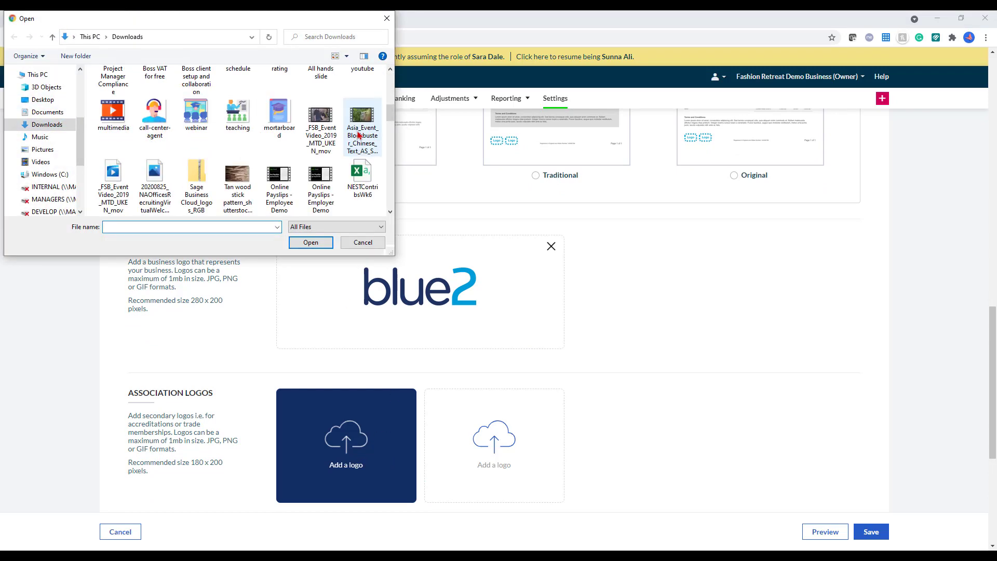
scroll(358, 134, "down", 3)
left_click(279, 117)
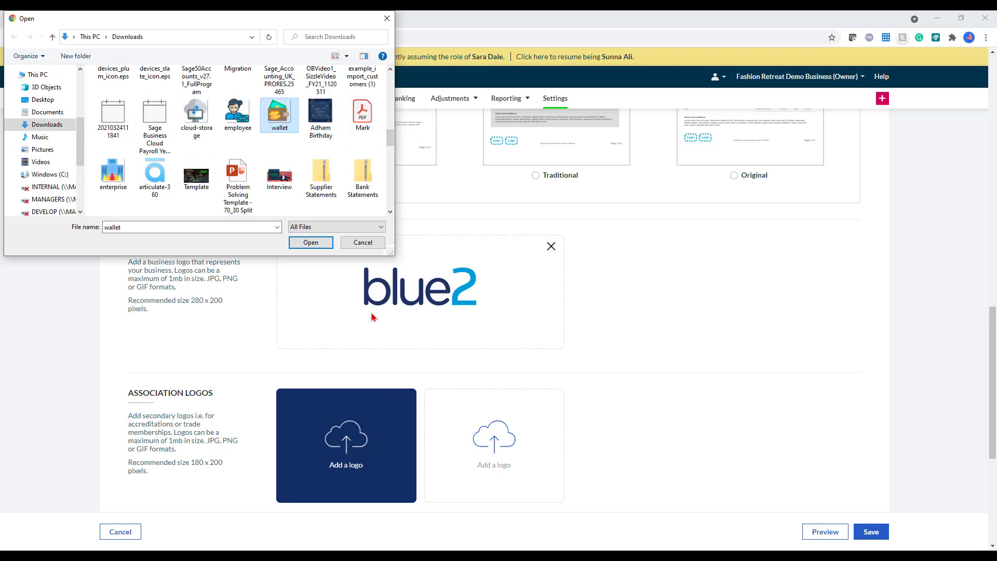
key("Return")
Step: Add enterprise.png as a second association logo and preview the document
scroll(372, 317, "down", 4)
left_click(501, 249)
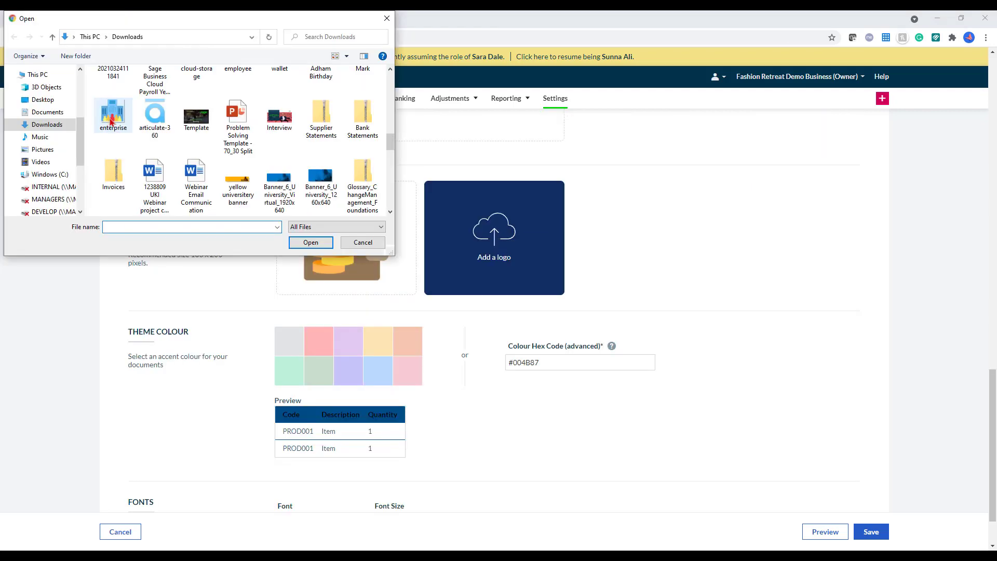
left_click(111, 120)
left_click(311, 243)
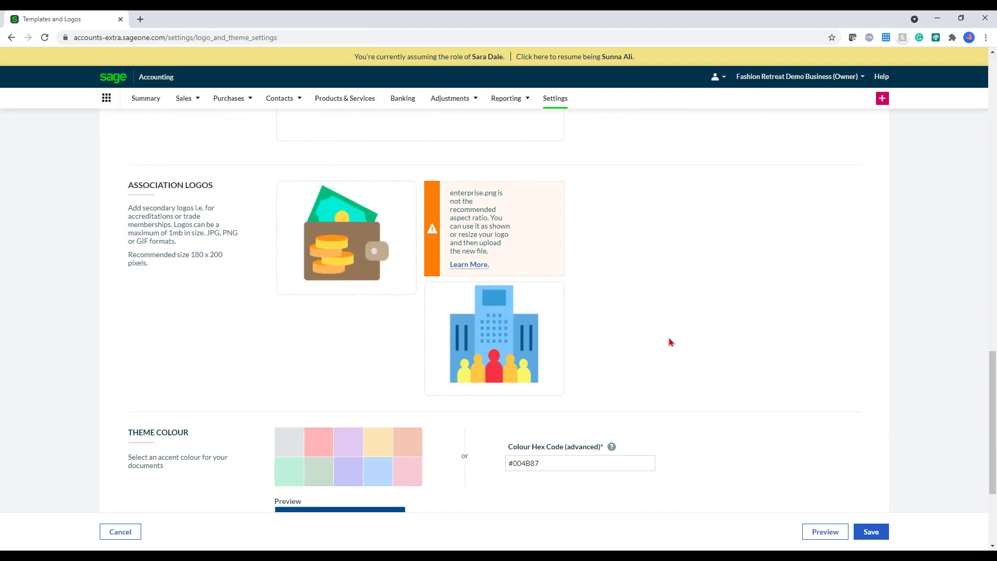
scroll(670, 343, "down", 1)
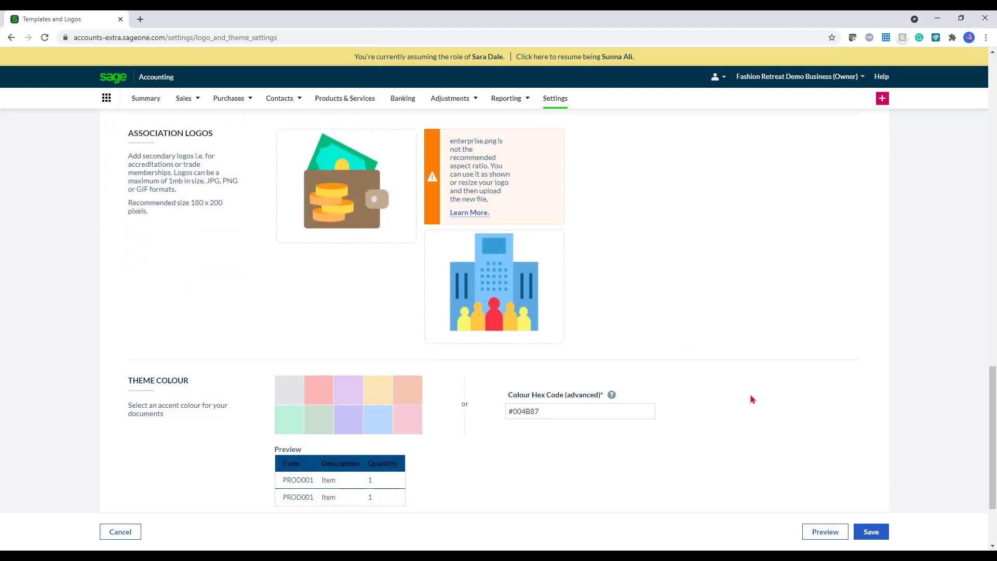
left_click(810, 531)
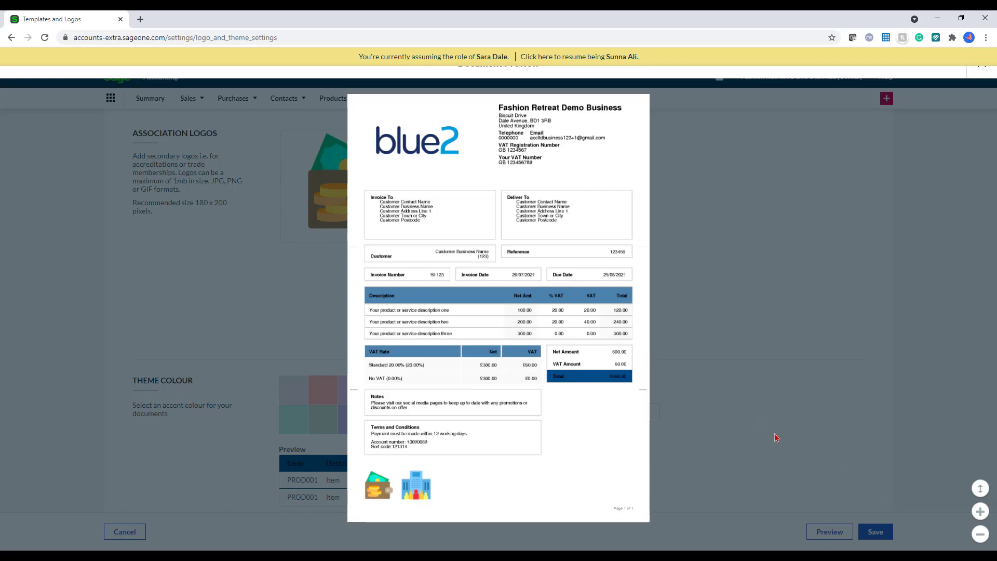
Step: Close the preview and save the logo and theme changes for all new documents
left_click(740, 408)
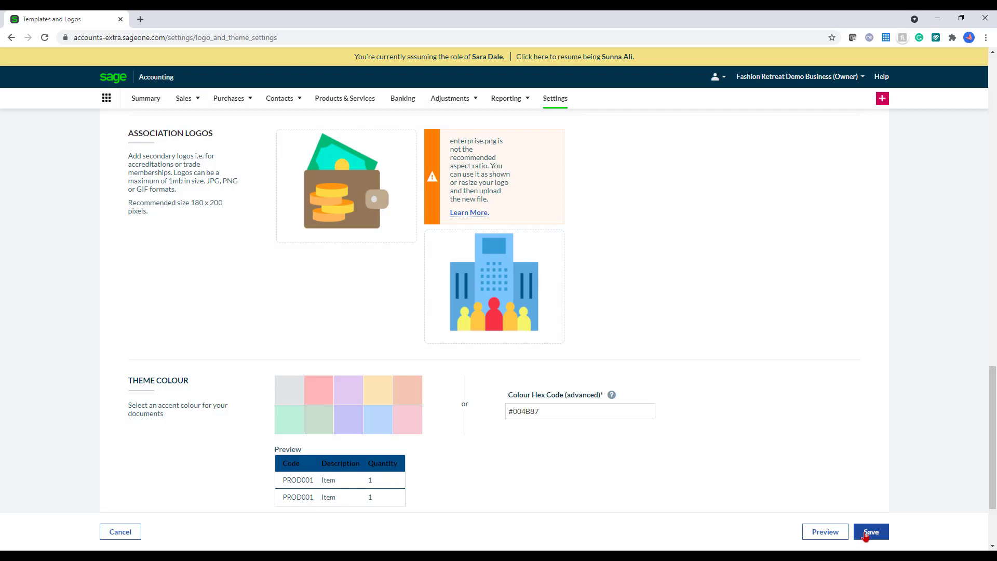
left_click(866, 535)
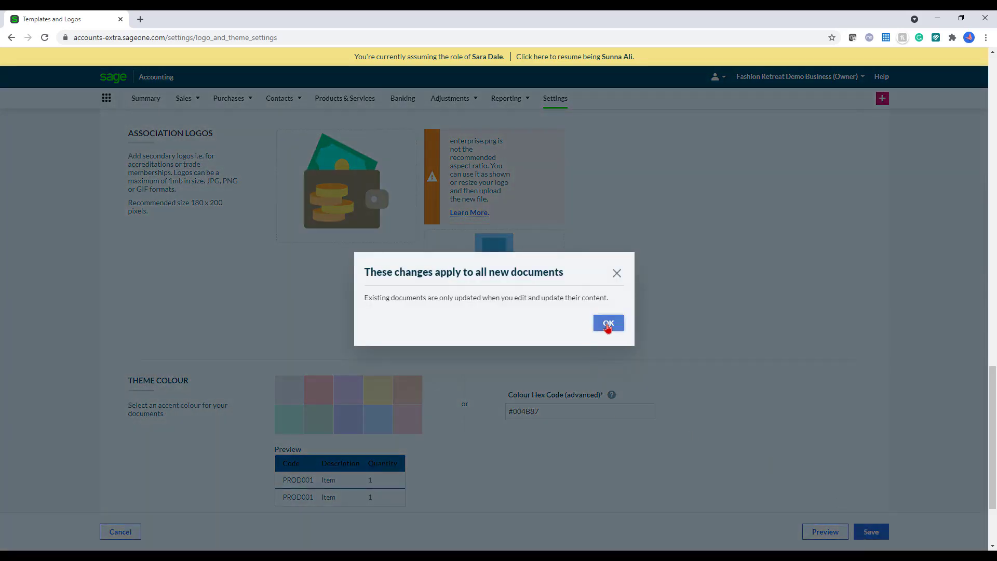
left_click(607, 324)
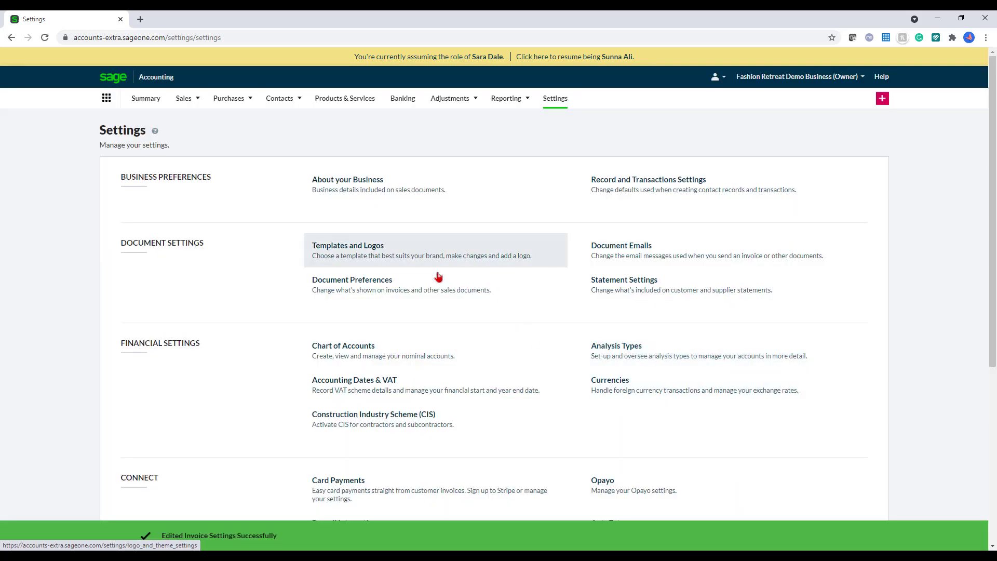
Step: Open Document Preferences and review headings, numbering, and the Delivery Note, Quote and Invoice terms
left_click(429, 296)
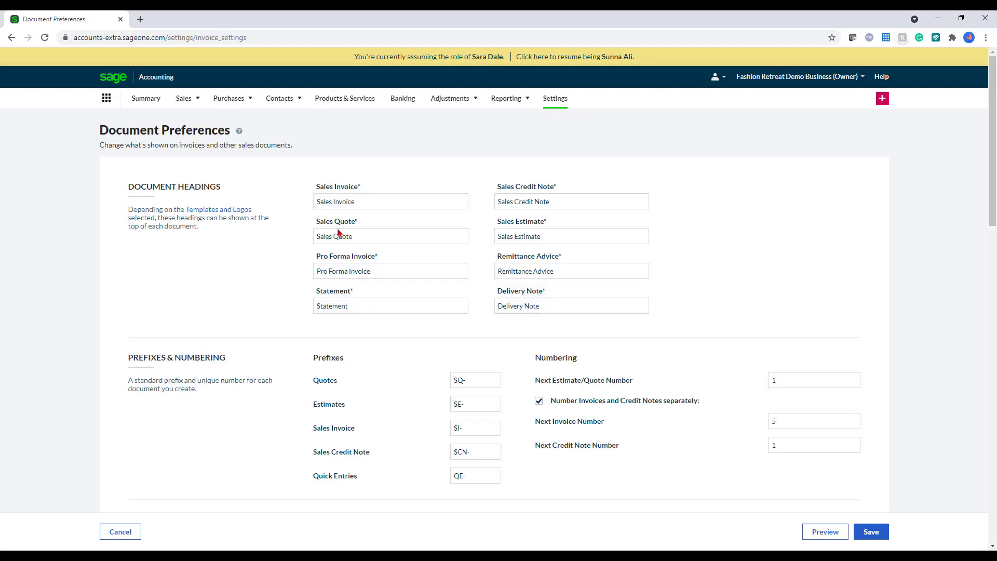
scroll(446, 276, "down", 2)
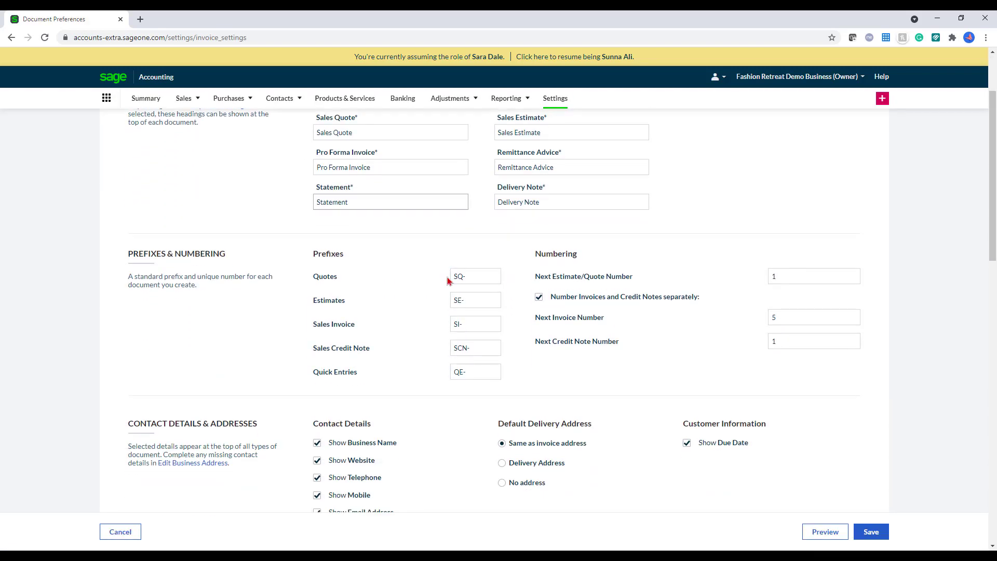
scroll(446, 280, "down", 5)
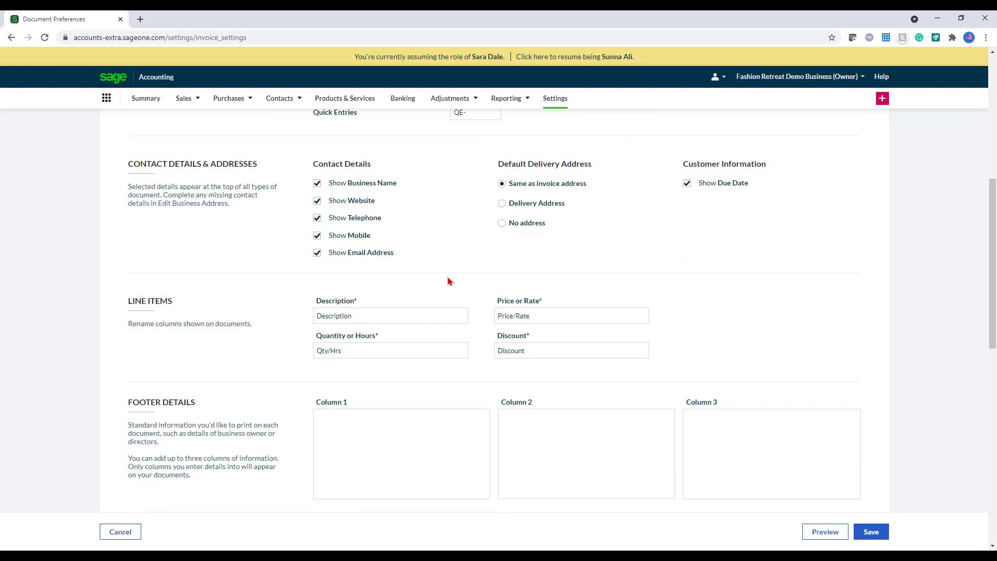
scroll(451, 283, "up", 7)
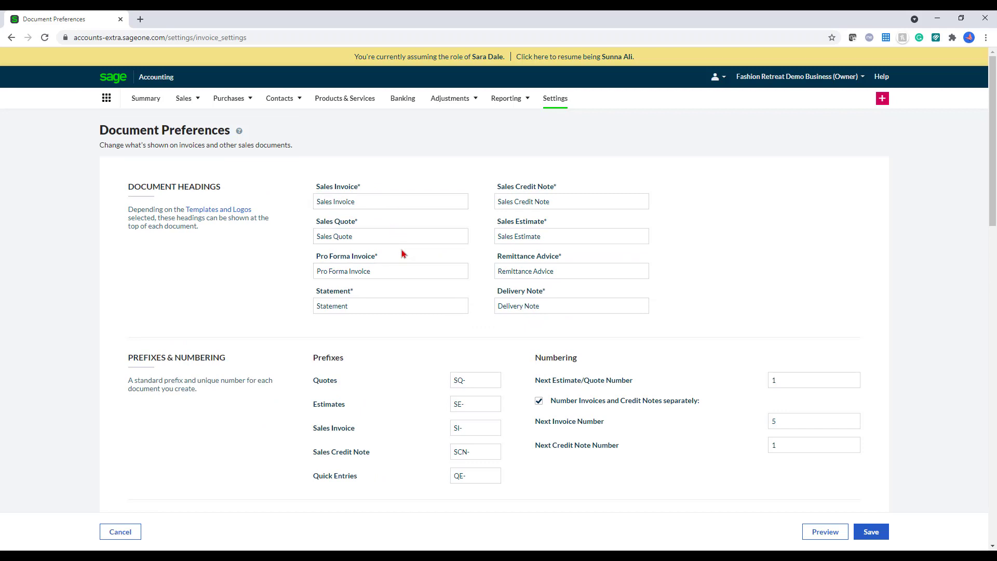
scroll(405, 270, "down", 3)
scroll(404, 272, "down", 11)
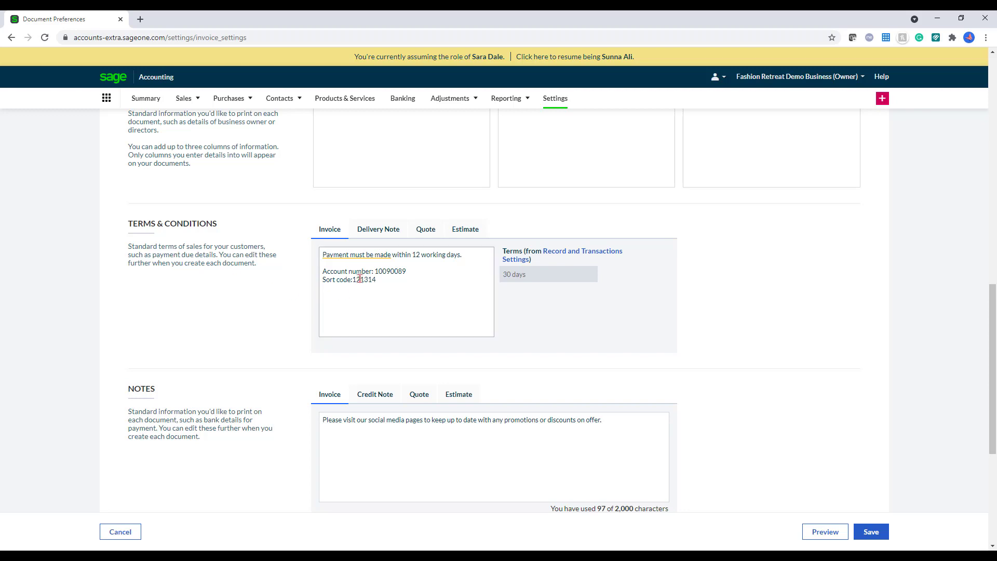
left_click(391, 231)
left_click(440, 234)
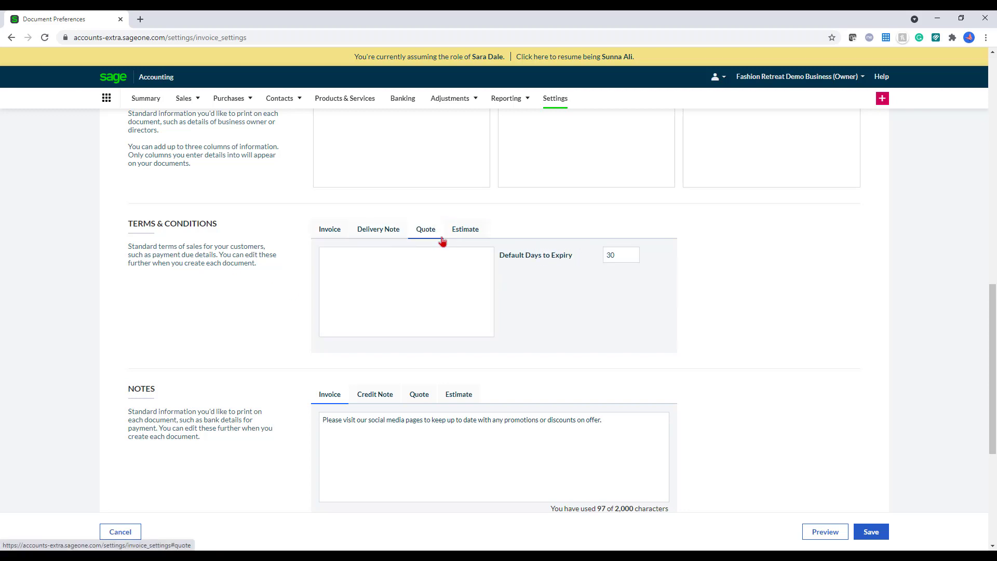
left_click(330, 230)
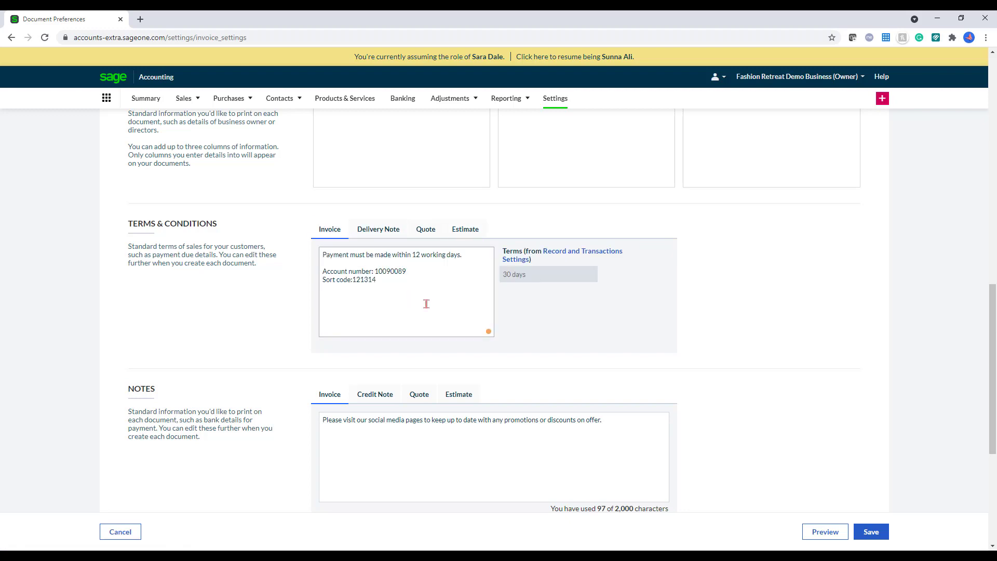
scroll(426, 304, "down", 2)
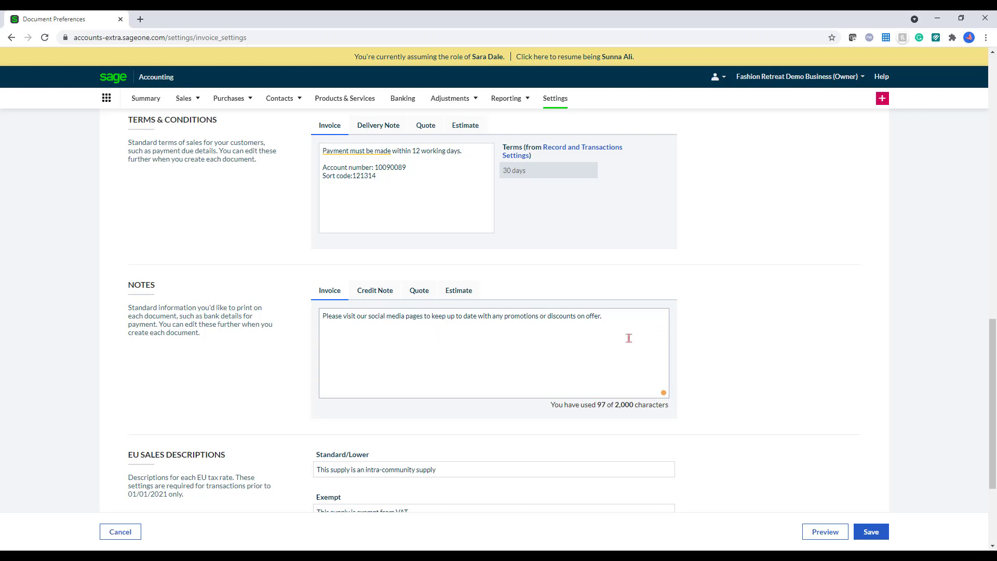
scroll(629, 341, "down", 3)
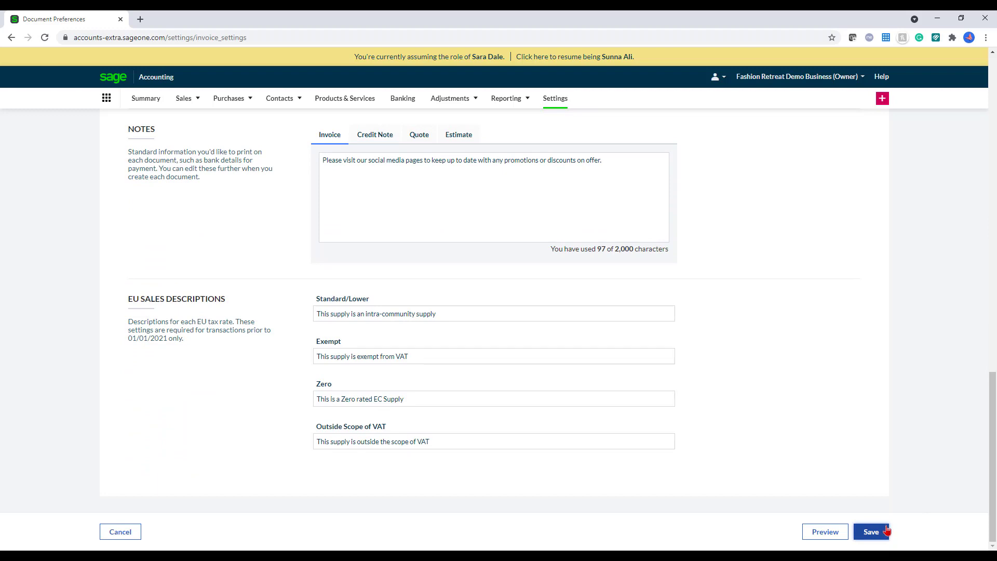
Step: Return to Settings and open Chart of Accounts under Financial Settings
left_click(567, 102)
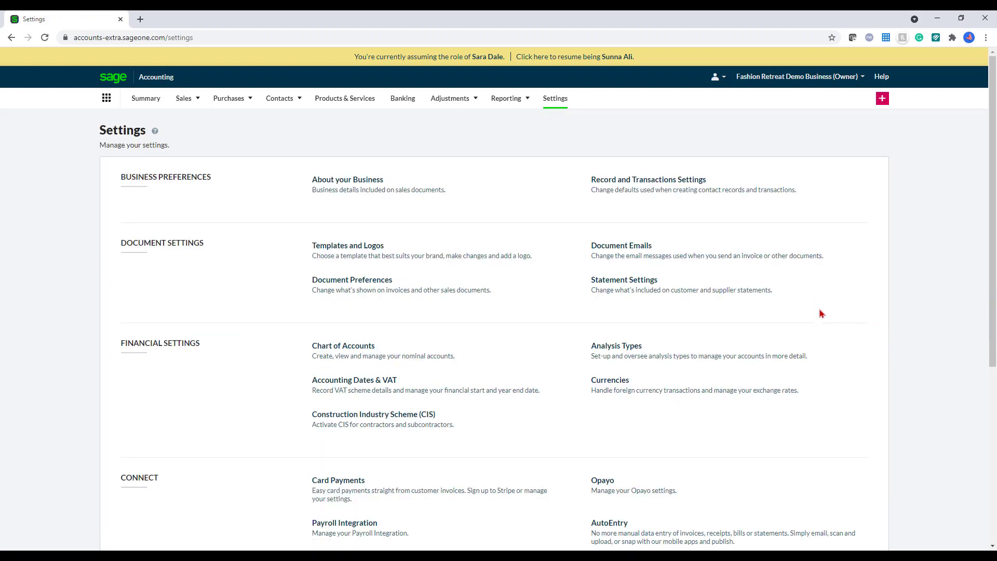
scroll(779, 390, "down", 1)
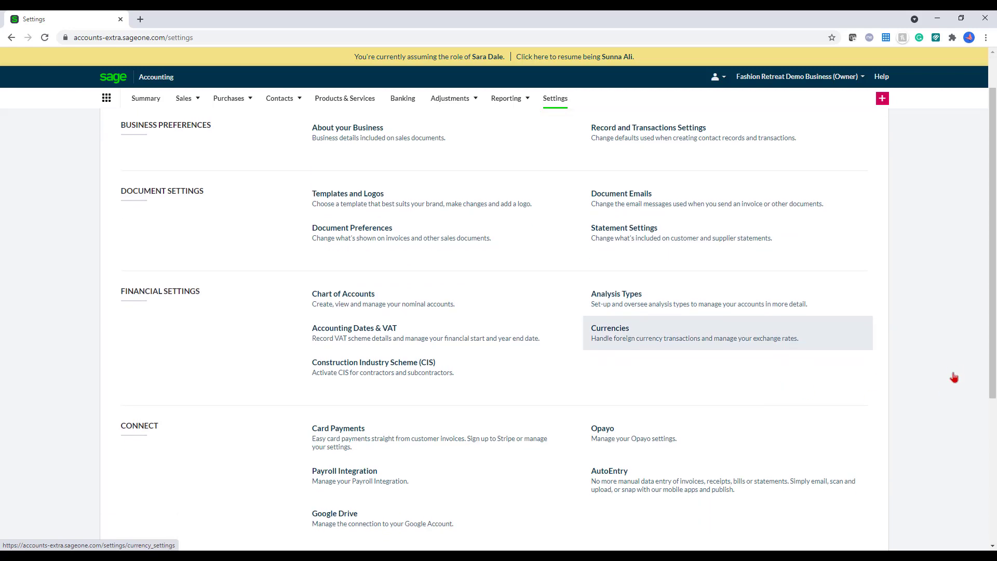
left_click(451, 312)
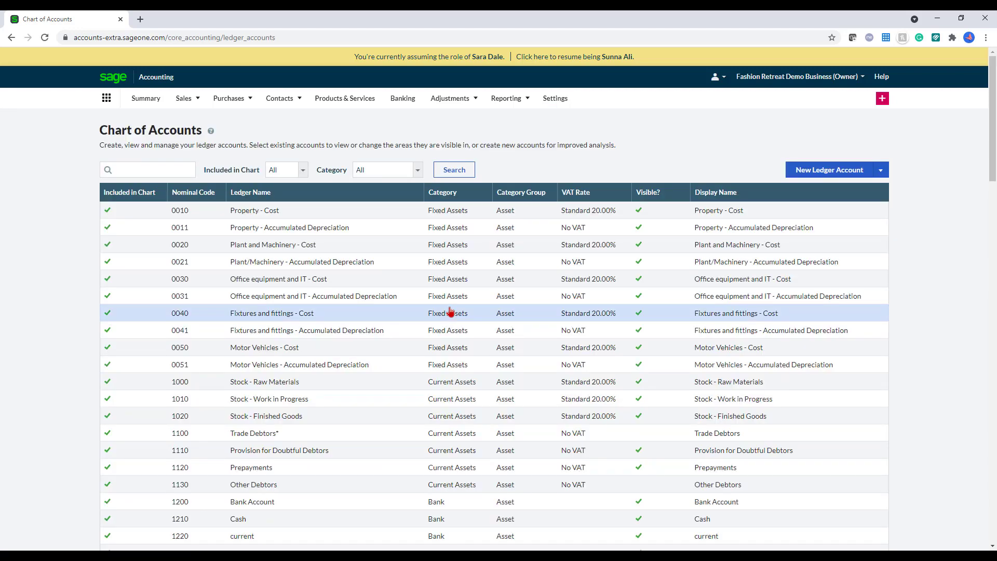
Step: Rename ledger account 0010 to 'Property - Cost B/f' in both ledger and display names
left_click(327, 214)
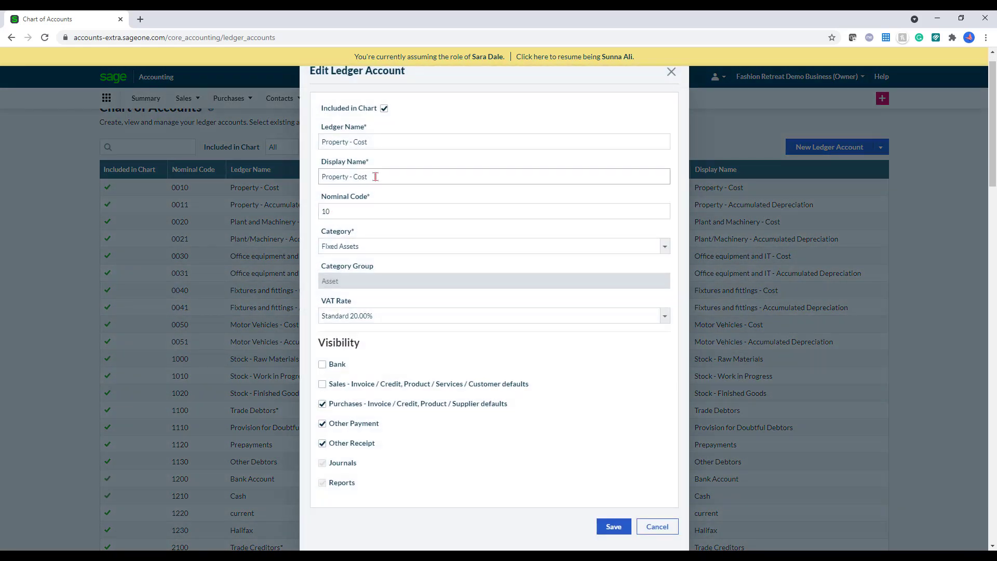
left_click_drag(368, 142, 356, 142)
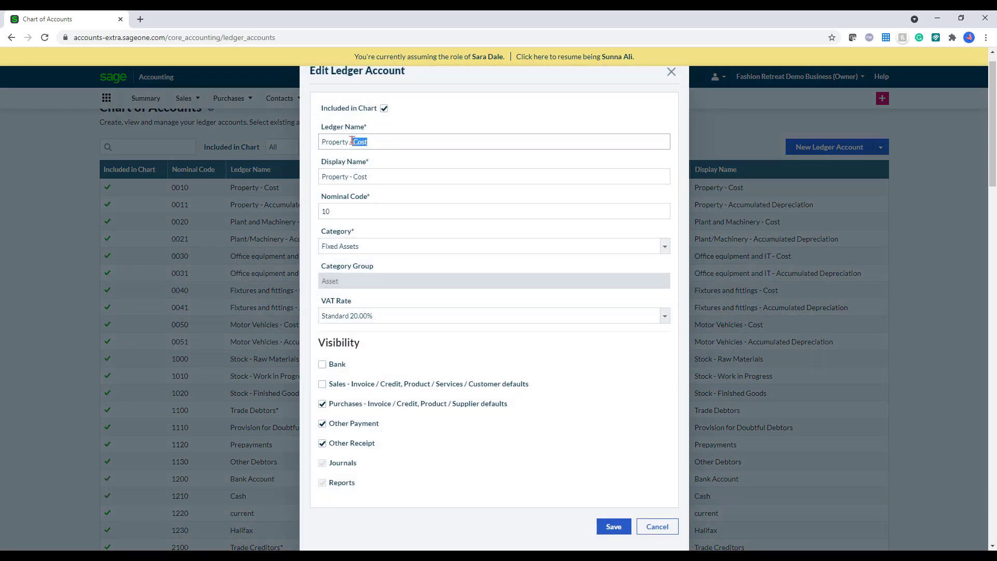
left_click(371, 141)
left_click(382, 178)
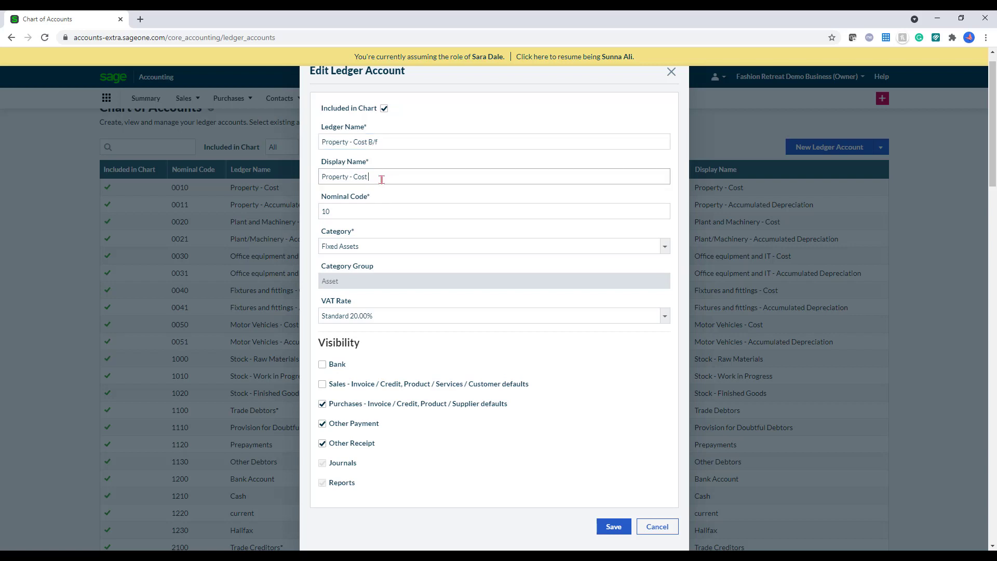
type("B/f")
left_click(613, 527)
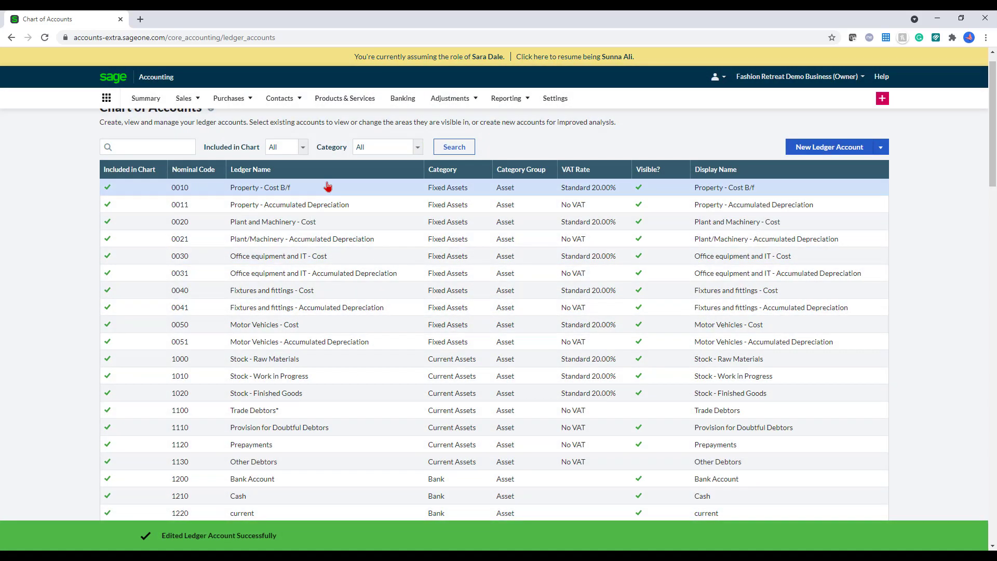
Step: Create Sales category ledger account 4100 named 'Sales Type 2' and save it
left_click(829, 148)
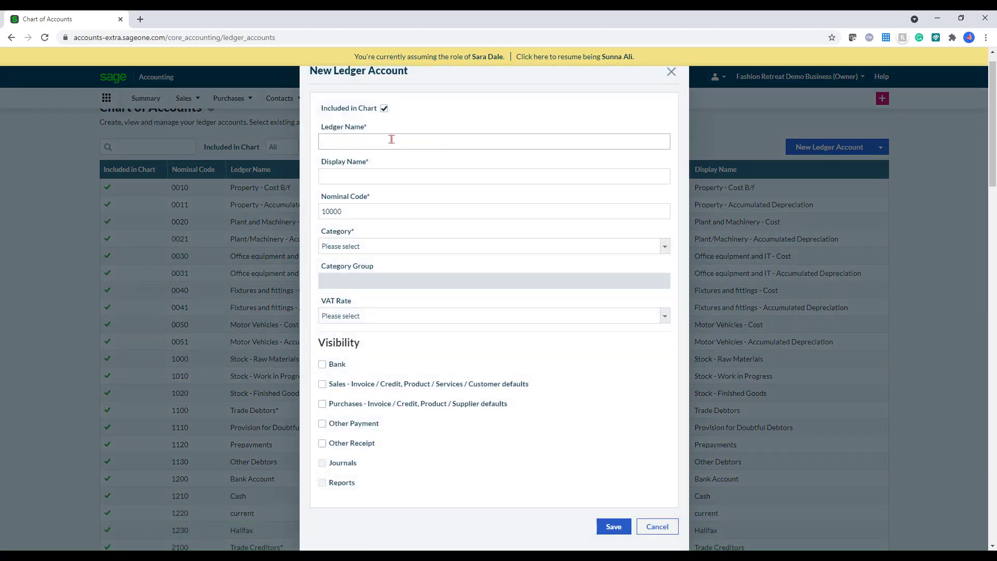
left_click(377, 246)
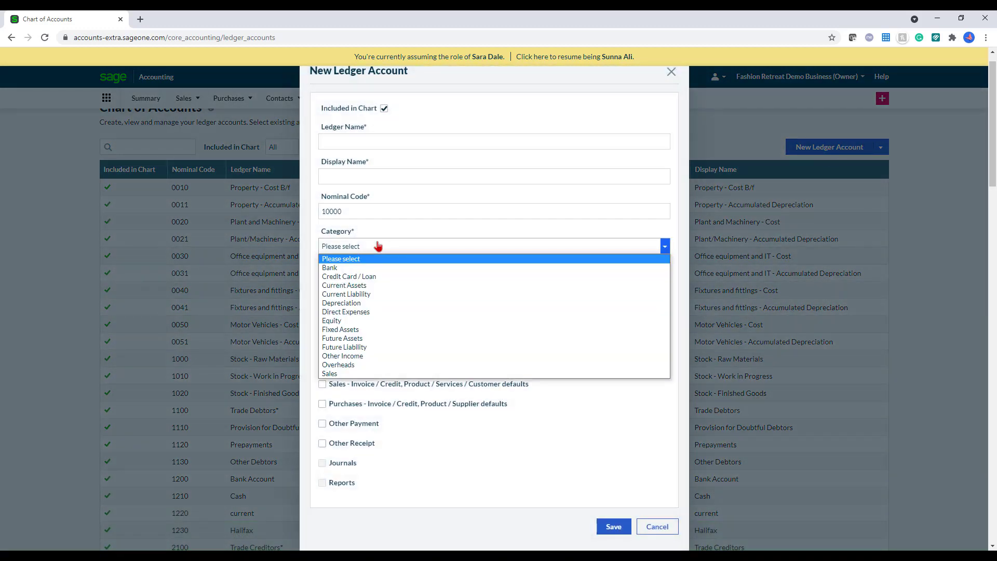
left_click(382, 374)
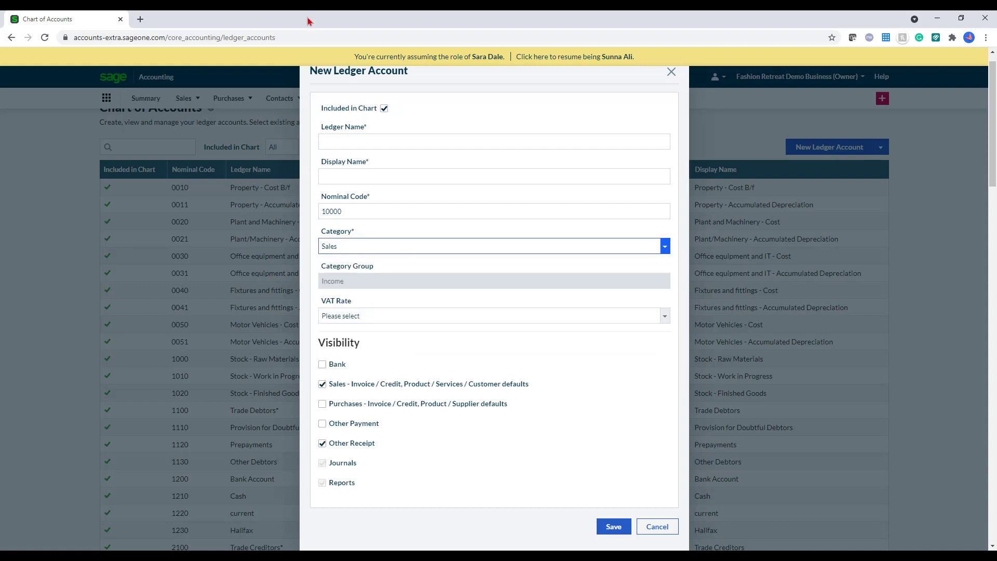
left_click(358, 201)
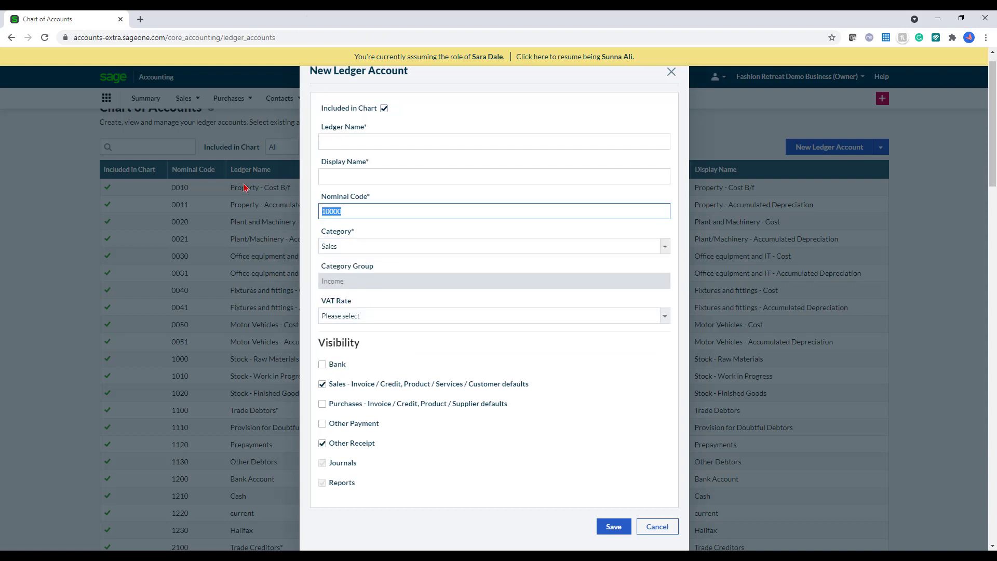
type("4100")
left_click(341, 136)
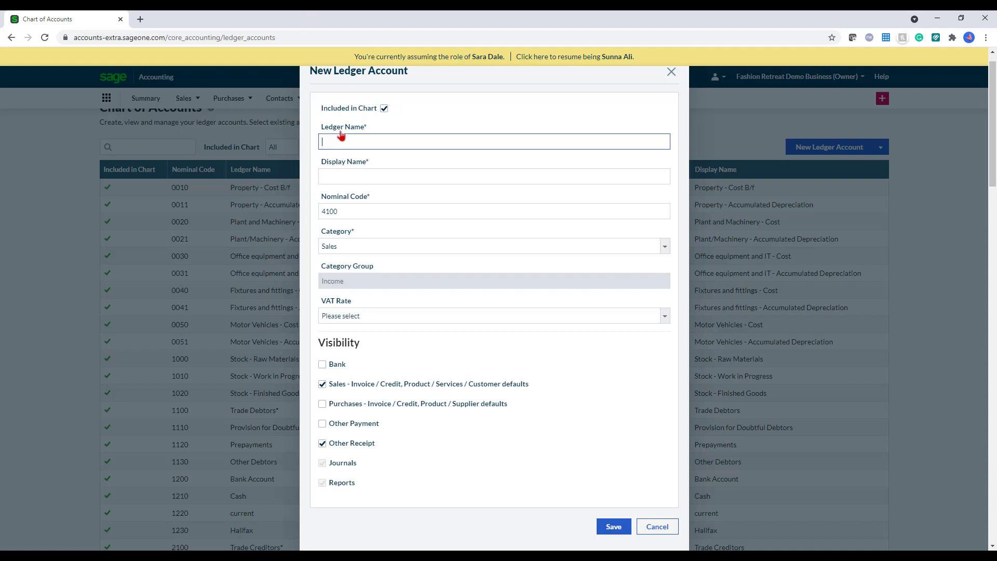
type("Sales Type 2")
left_click(397, 176)
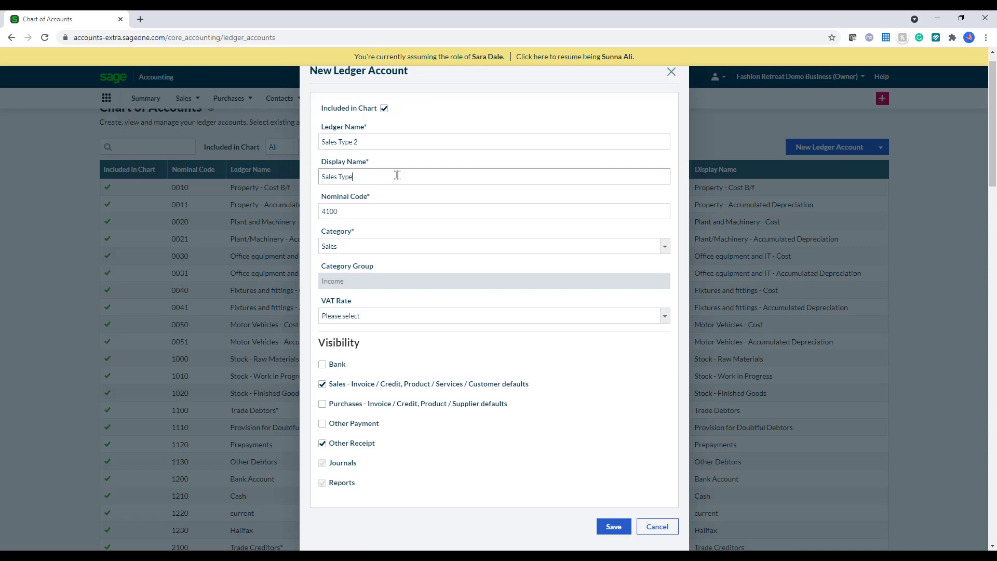
left_click(614, 527)
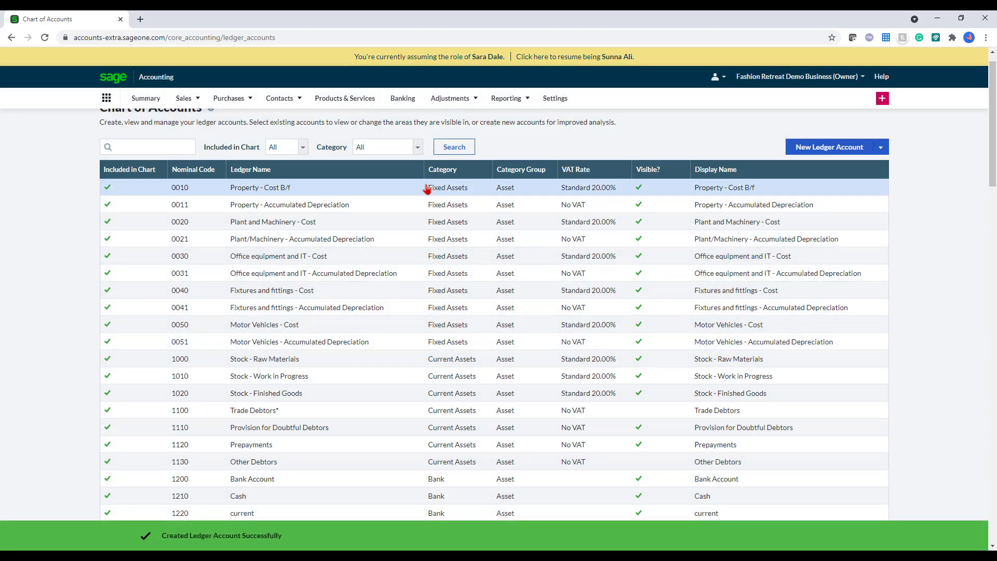
Step: Search the Chart of Accounts for 4100 to confirm Sales Type 2, then return to Settings
left_click(128, 142)
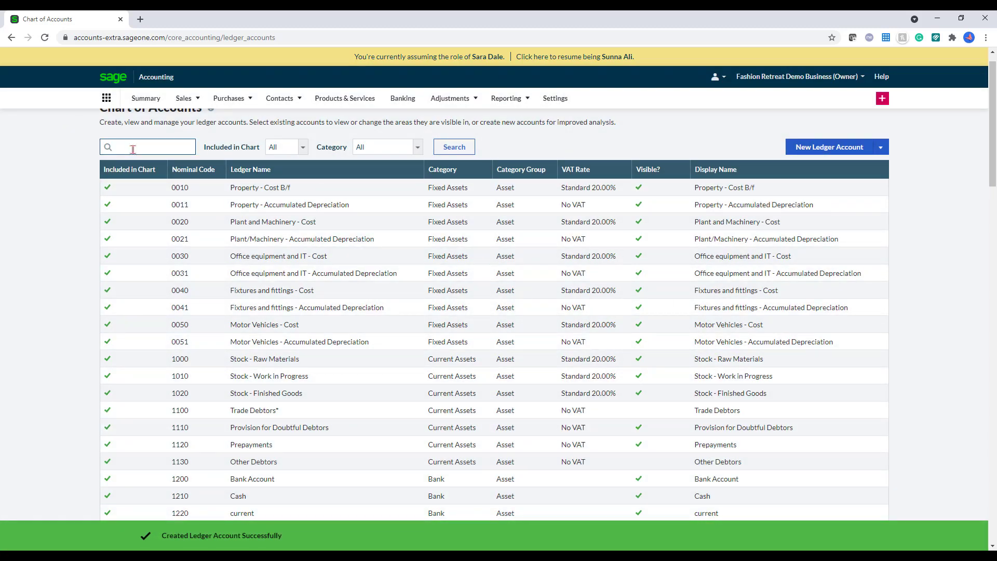
type("4100")
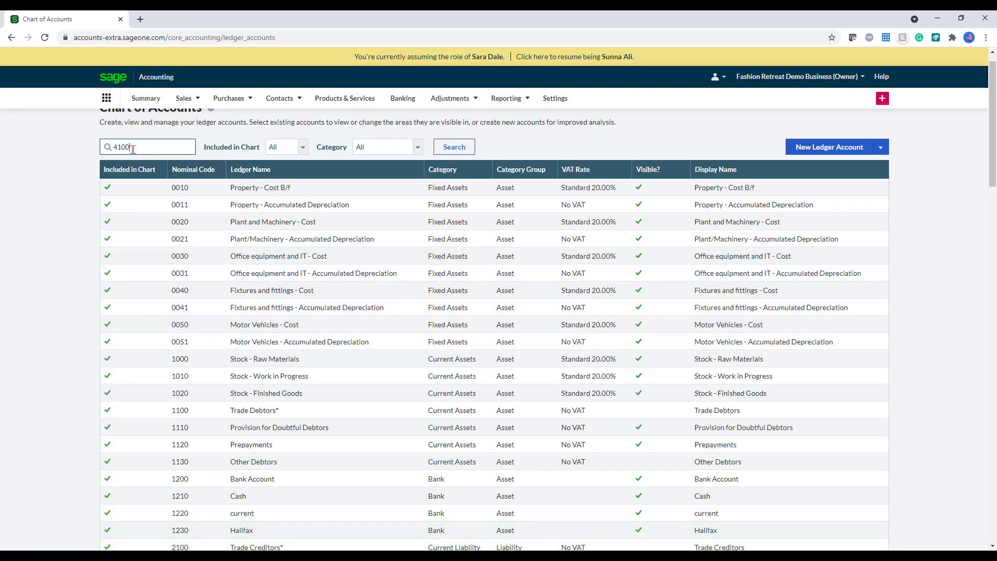
key("Return")
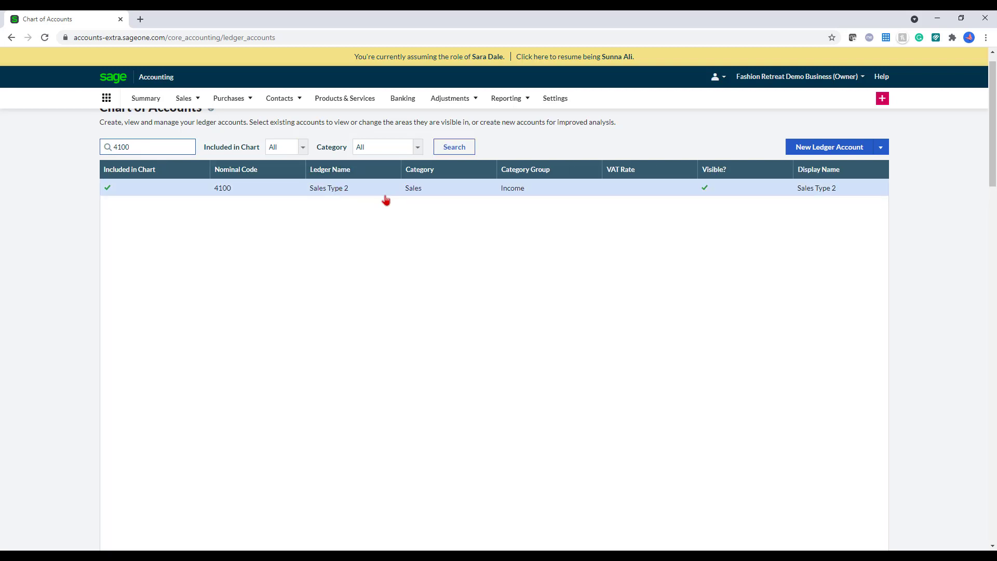
scroll(386, 200, "up", 1)
left_click(551, 103)
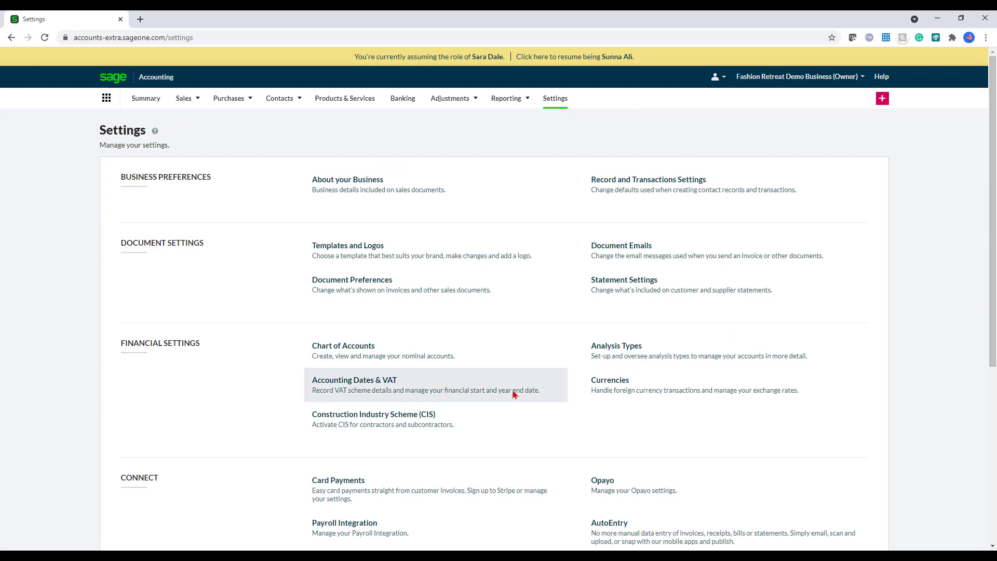
left_click(513, 394)
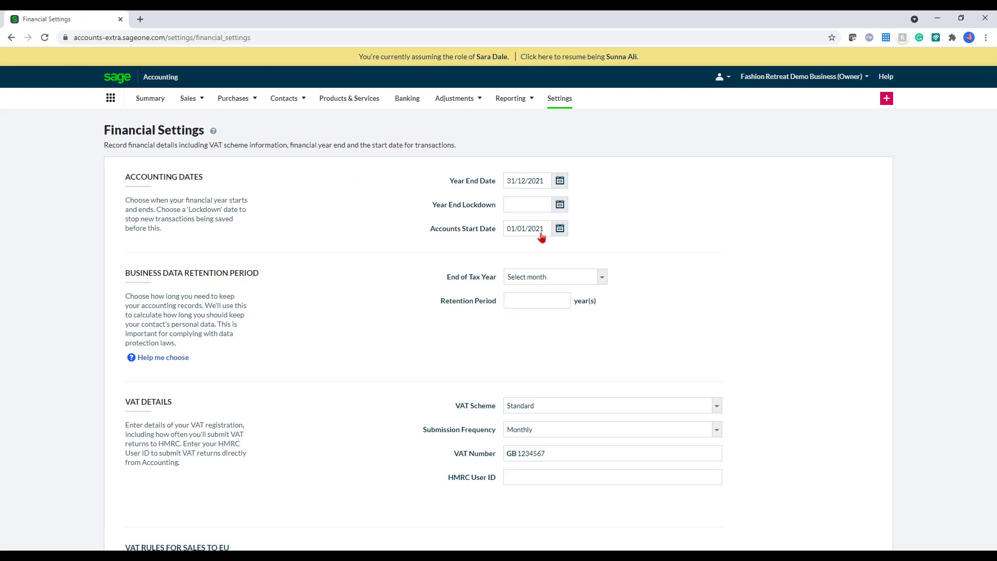
scroll(586, 305, "down", 2)
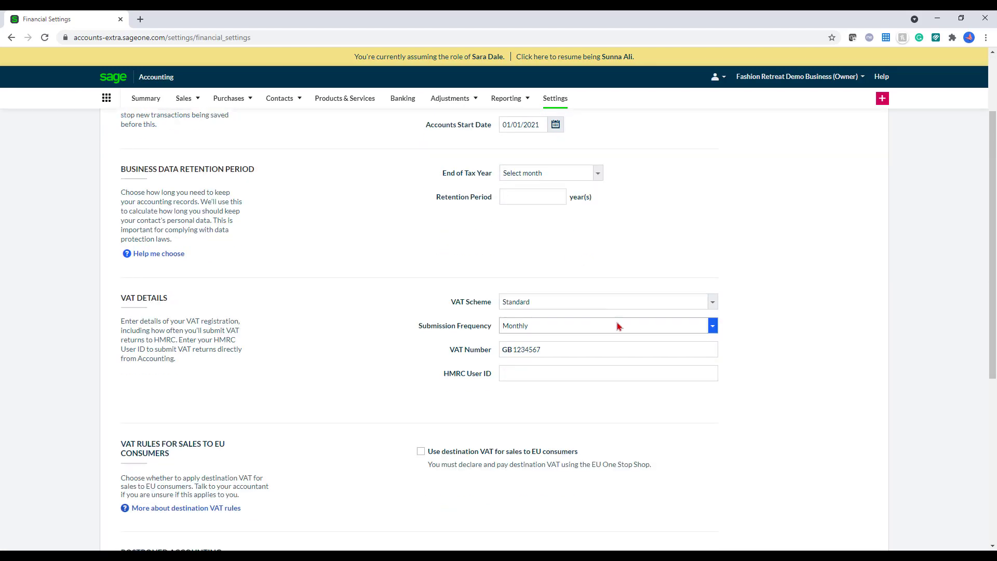
left_click(609, 304)
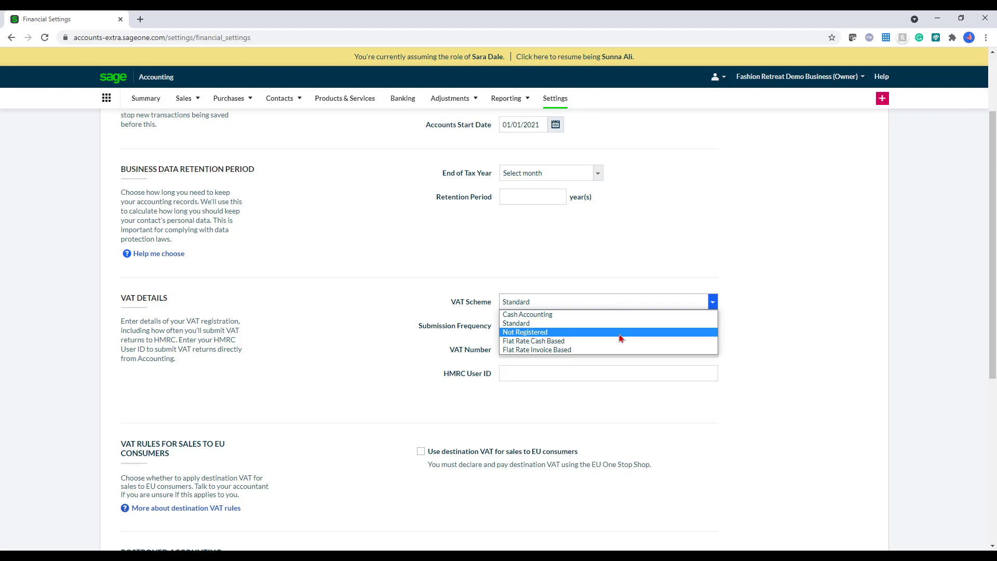
left_click(613, 323)
scroll(712, 332, "down", 3)
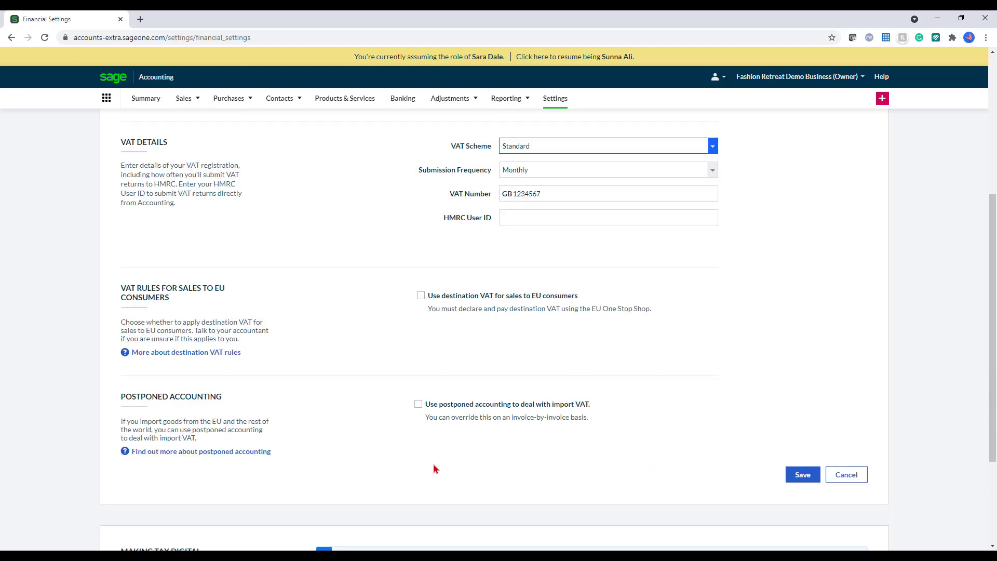
scroll(608, 413, "down", 3)
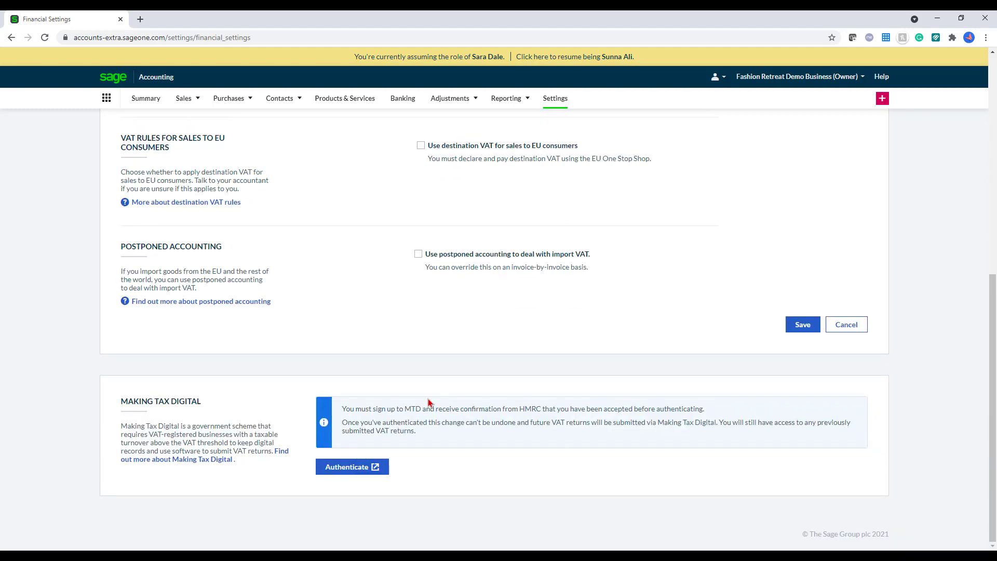
left_click(363, 471)
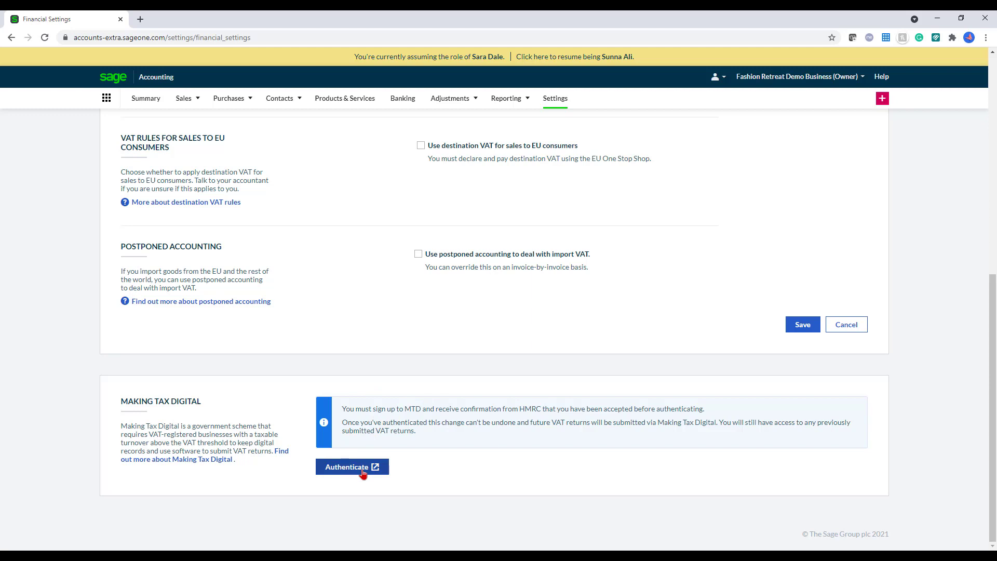
left_click(363, 472)
left_click(561, 102)
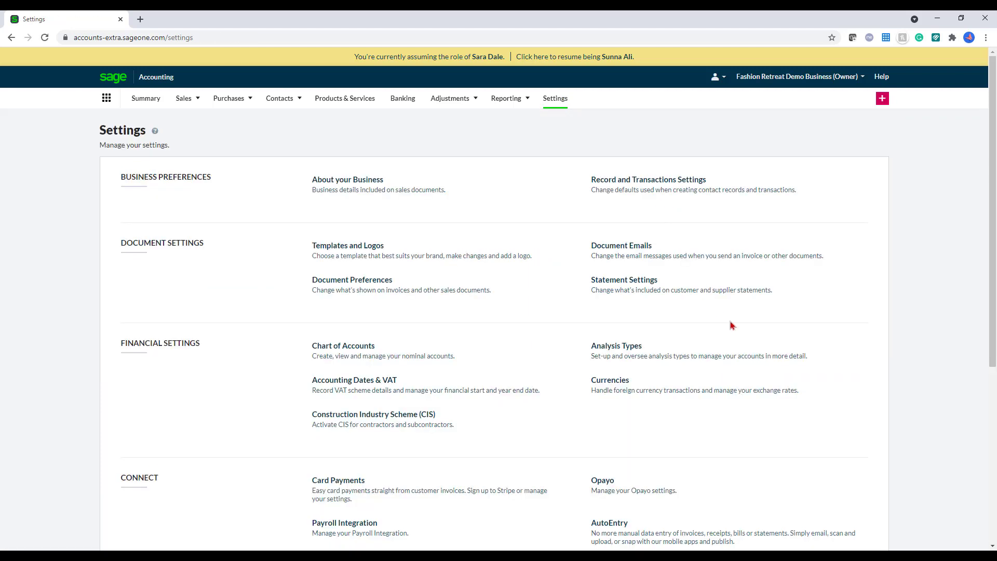
scroll(731, 325, "down", 2)
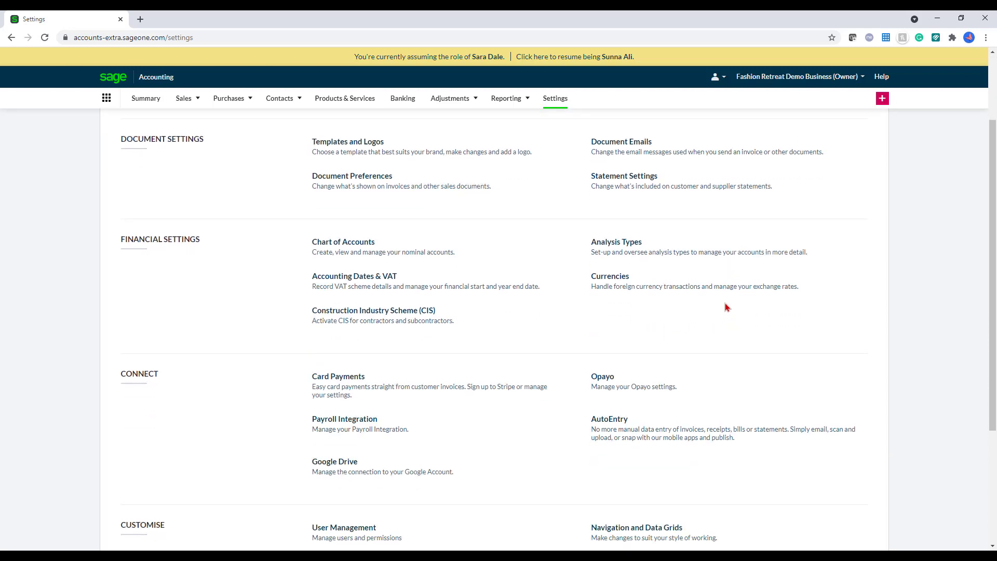
left_click(735, 256)
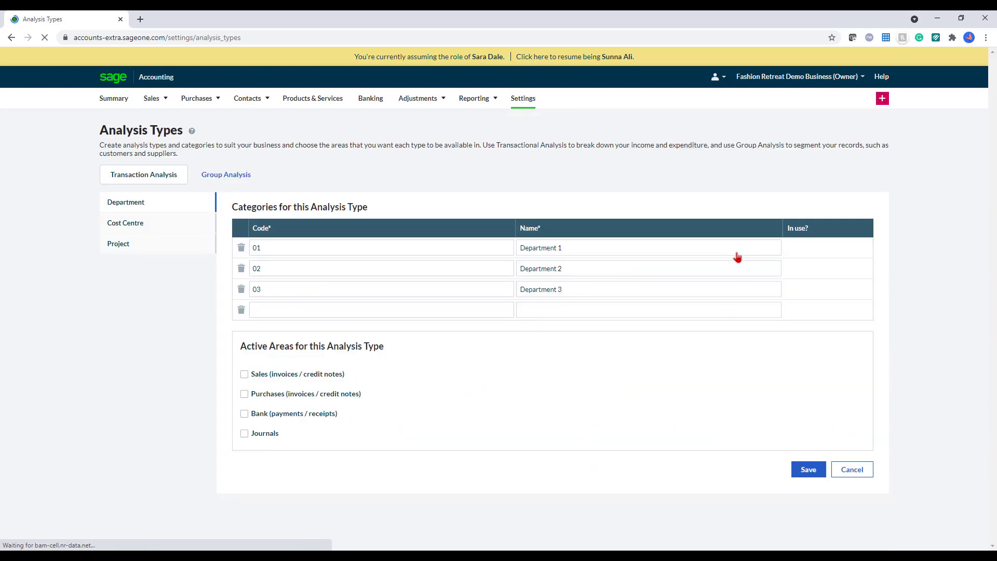
left_click(854, 470)
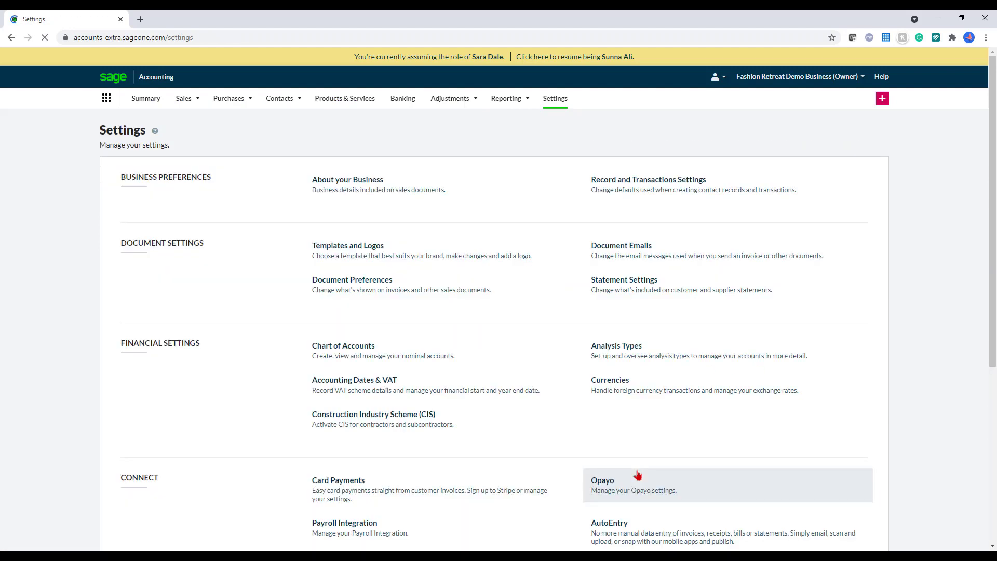
left_click(450, 424)
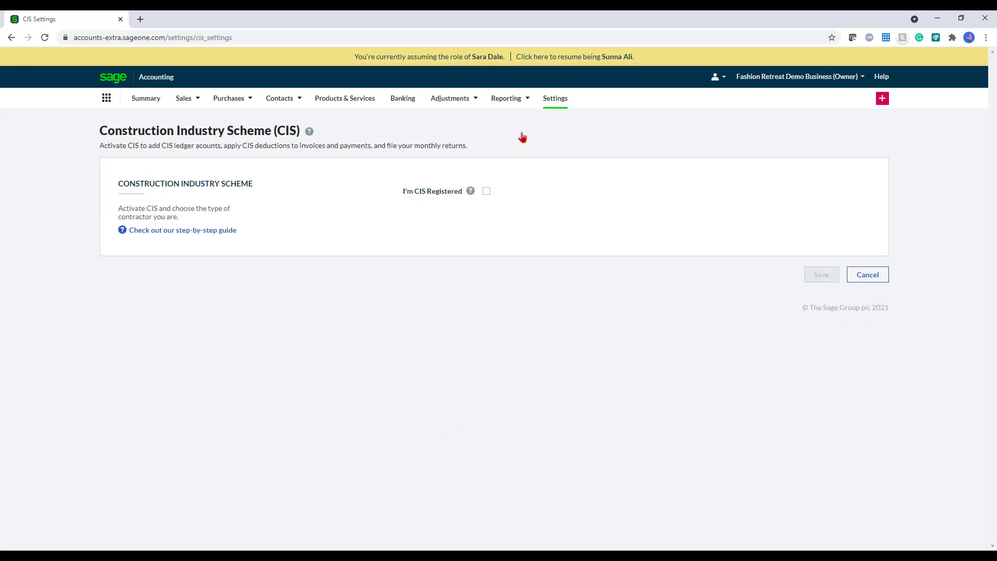
left_click(486, 191)
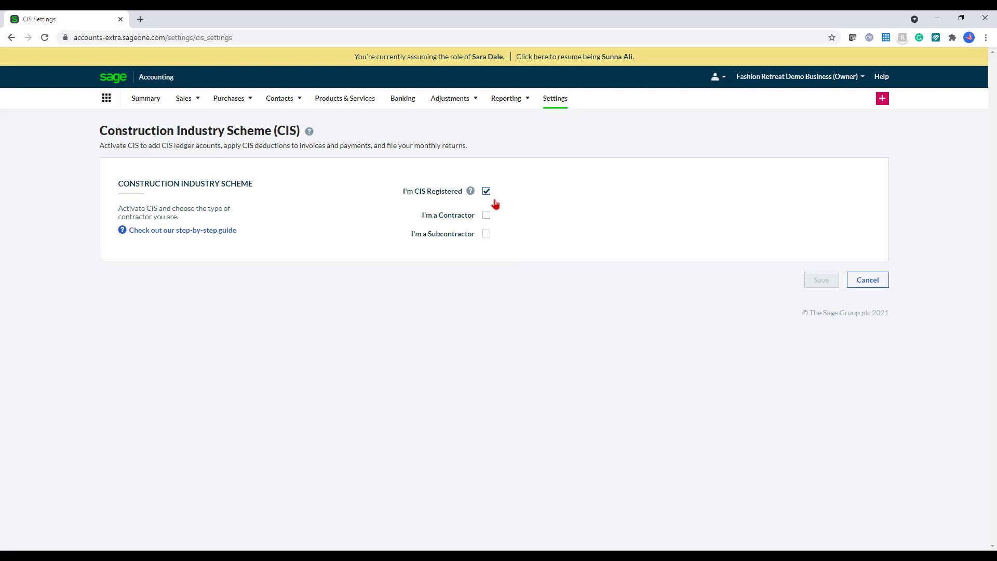
left_click(486, 216)
left_click(486, 234)
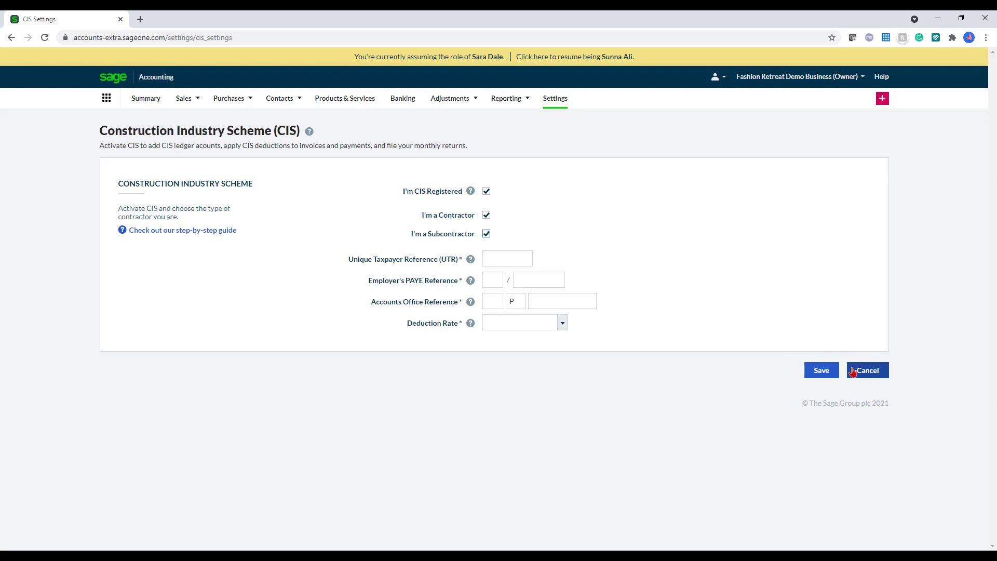
left_click(864, 373)
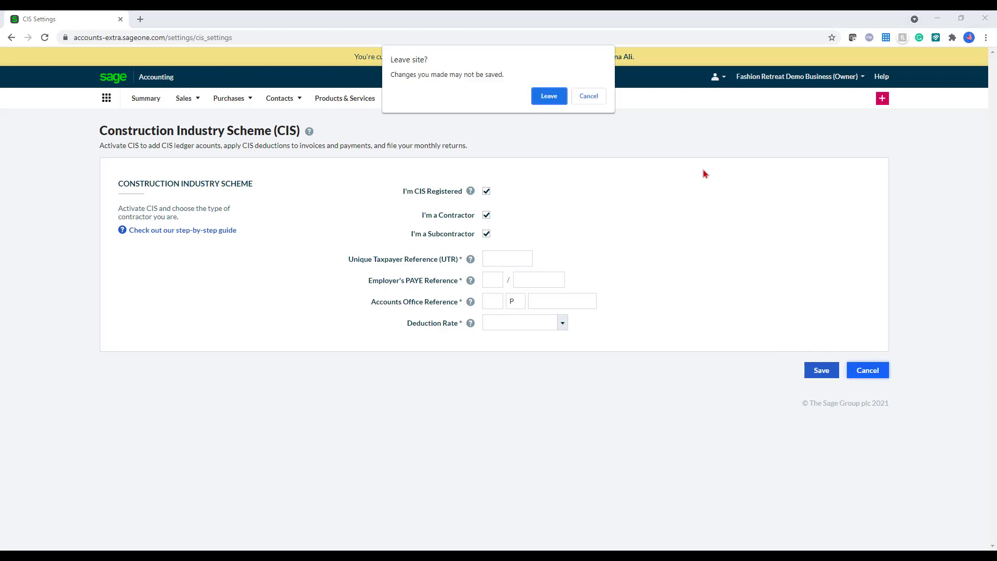
left_click(556, 100)
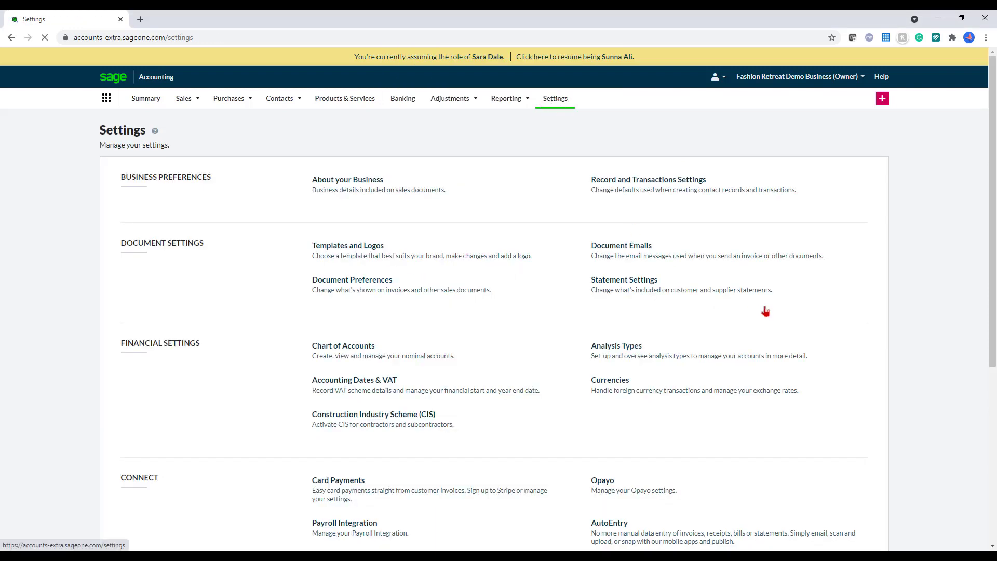
Step: Go to Contacts to list the 11 customer and supplier records
scroll(769, 298, "down", 2)
scroll(773, 286, "down", 3)
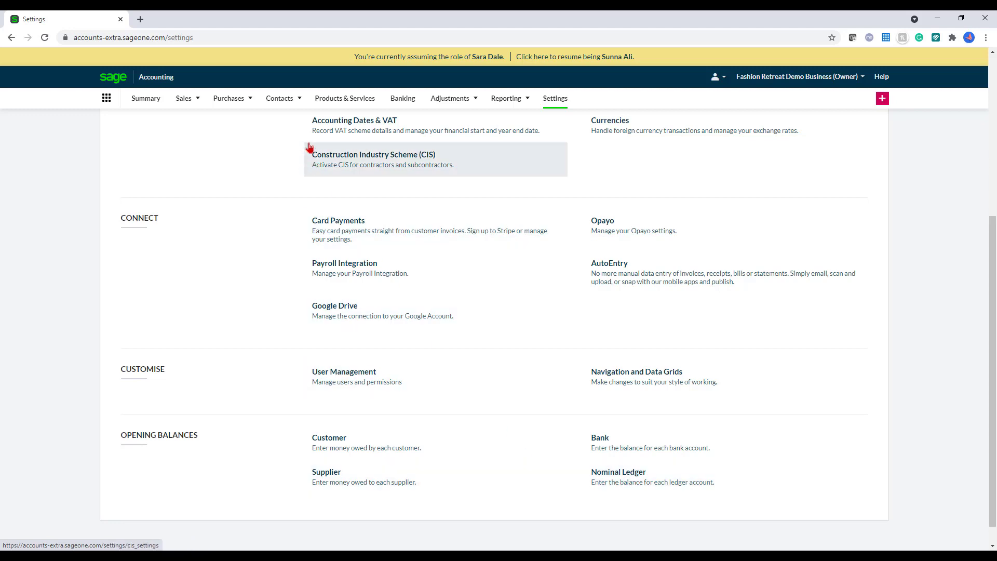
mouse_move(270, 105)
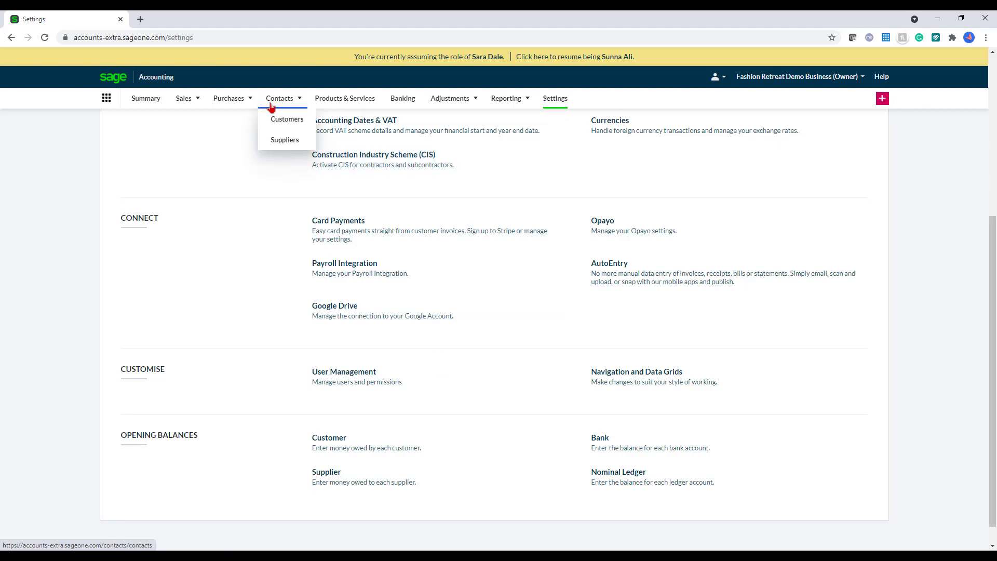
left_click(271, 101)
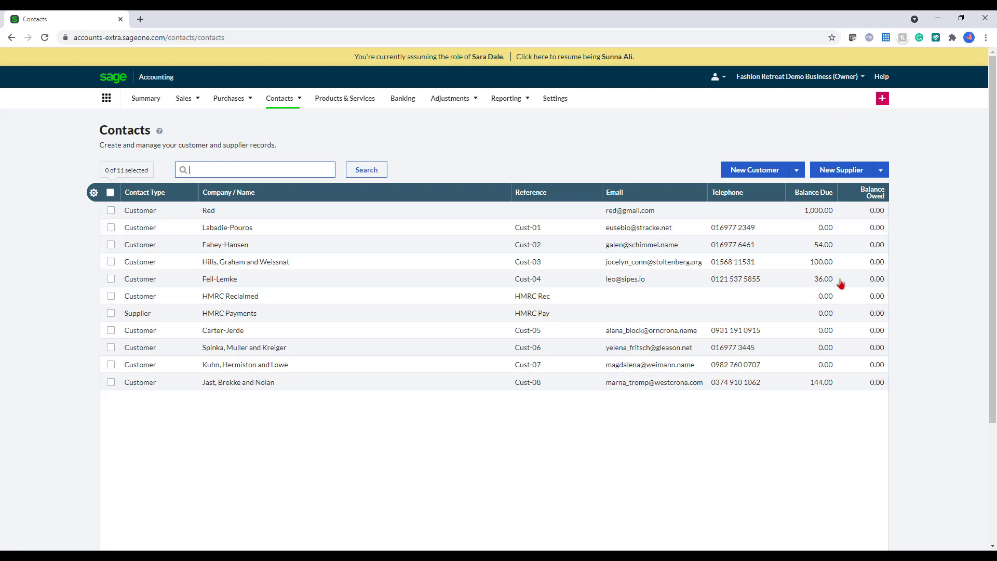
Step: Start a new customer named Garden Centre and fill in its e-mail, address line, town and postcode
left_click(746, 177)
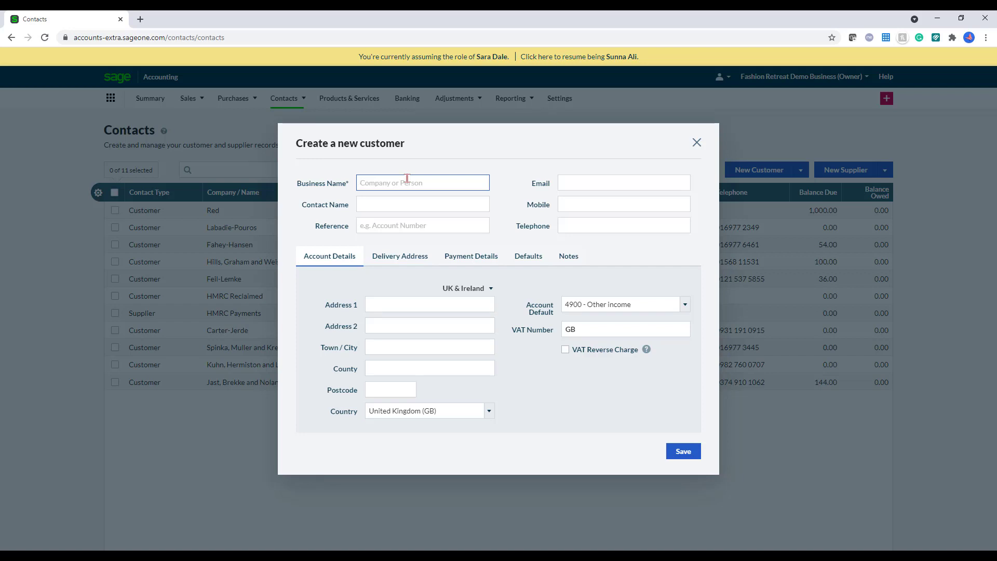
type("Garden Centtre")
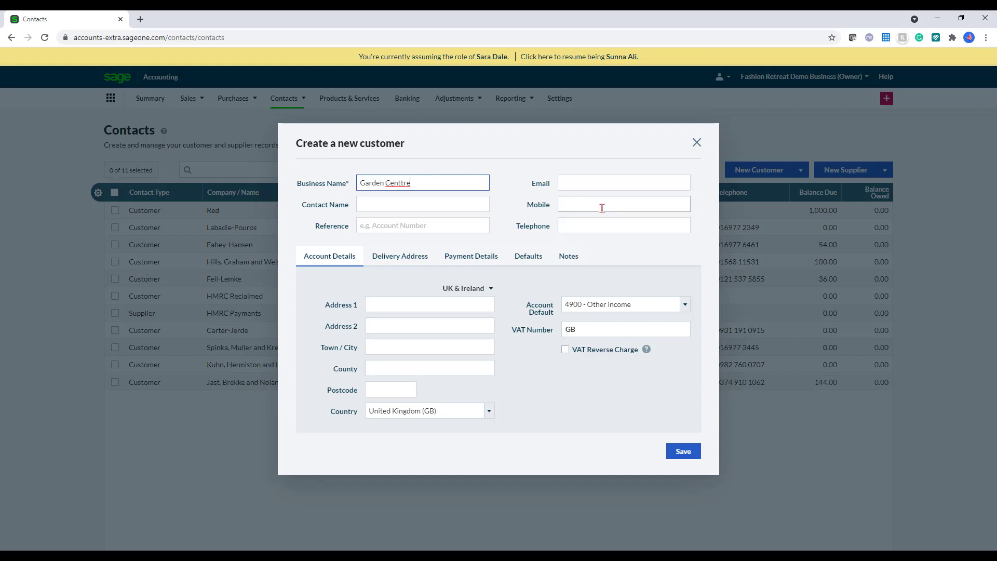
key("BackSpace")
key("BackSpace")
key("BackSpace")
key("BackSpace")
key("BackSpace")
key("BackSpace")
type("ent")
left_click(607, 186)
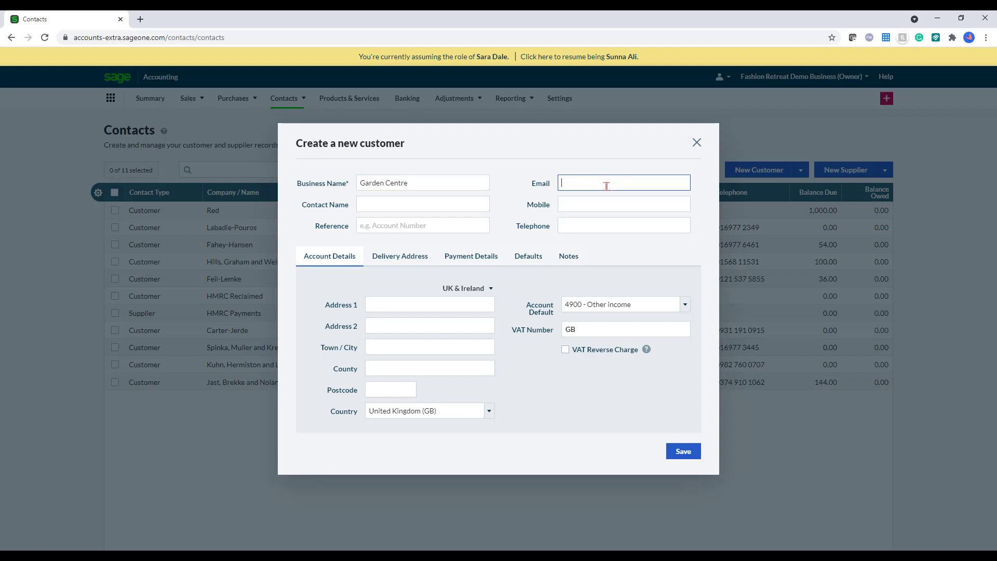
left_click(403, 303)
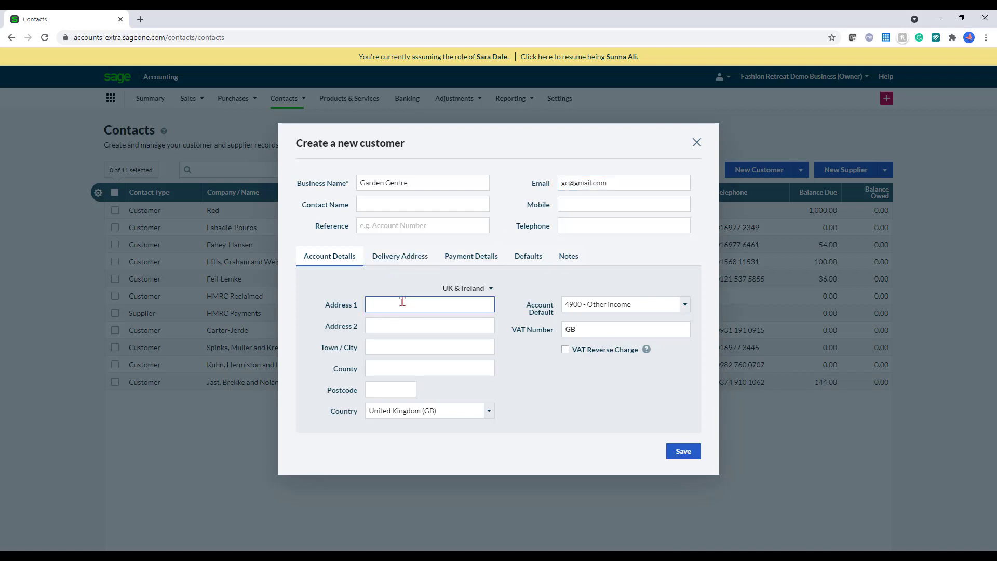
type("Garden lane")
left_click(419, 349)
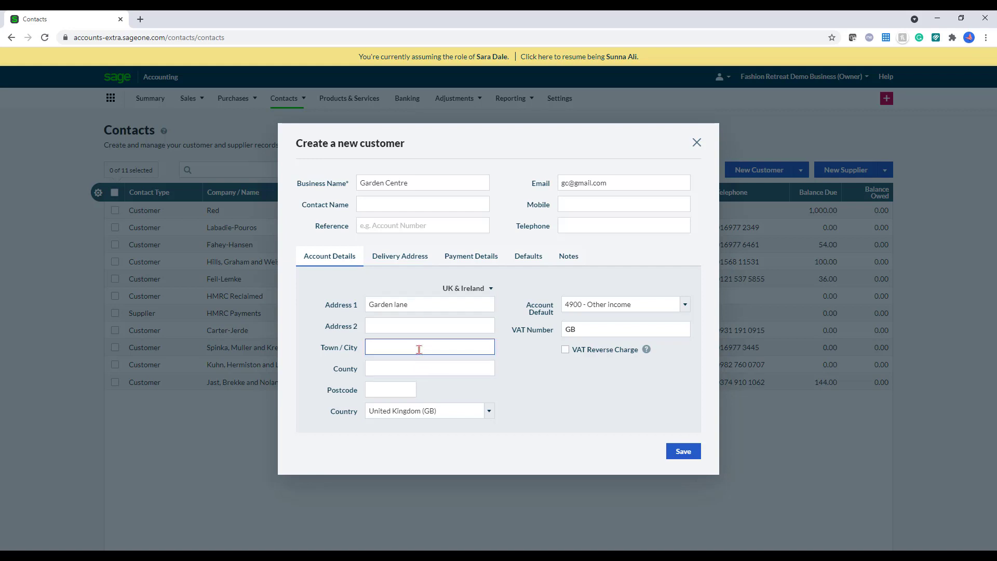
left_click(416, 391)
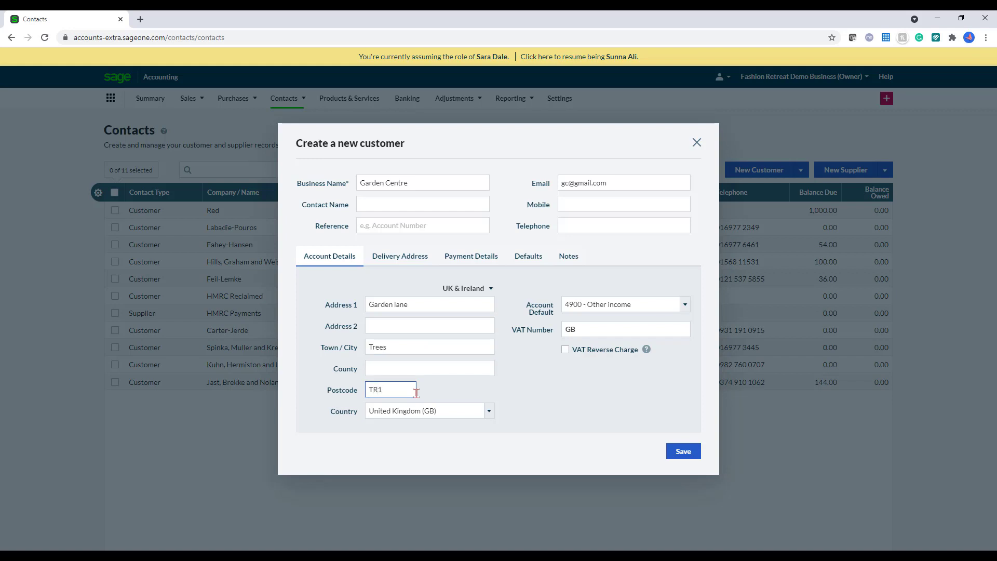
key("BackSpace")
key("BackSpace")
key("BackSpace")
Step: Set the customer's default account to 4100 - Sales Type 2 and save
left_click(565, 387)
left_click(634, 307)
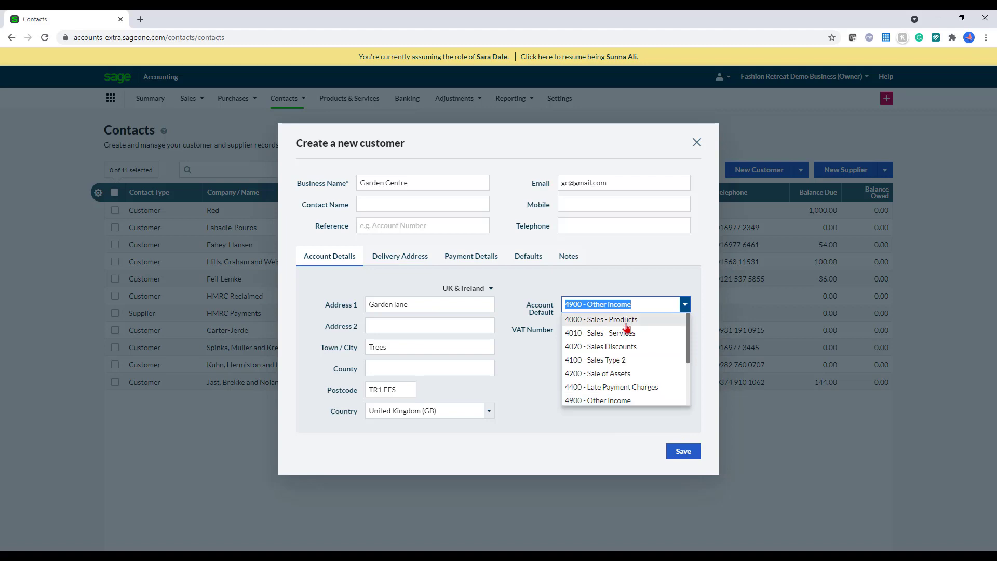
left_click(630, 360)
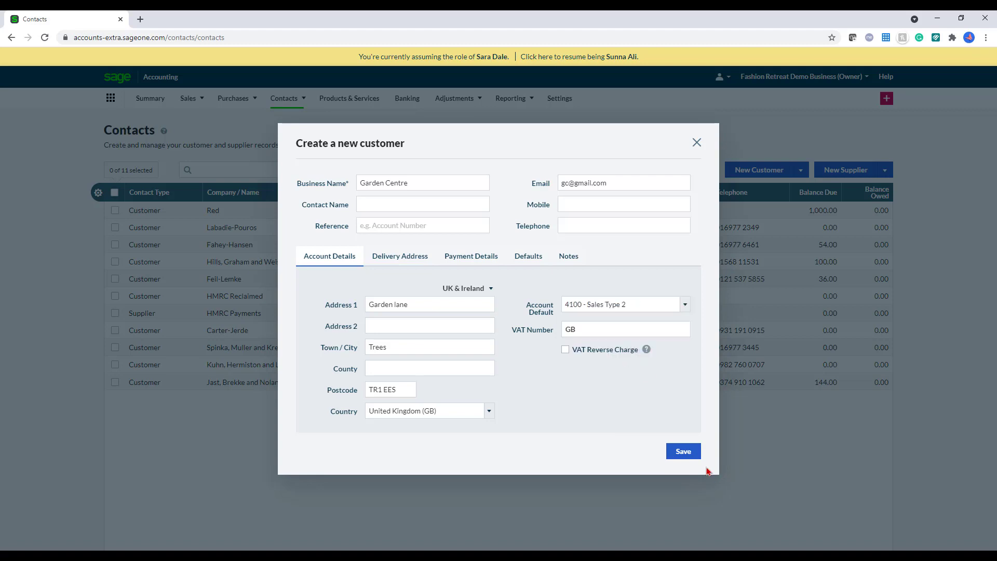
left_click(688, 454)
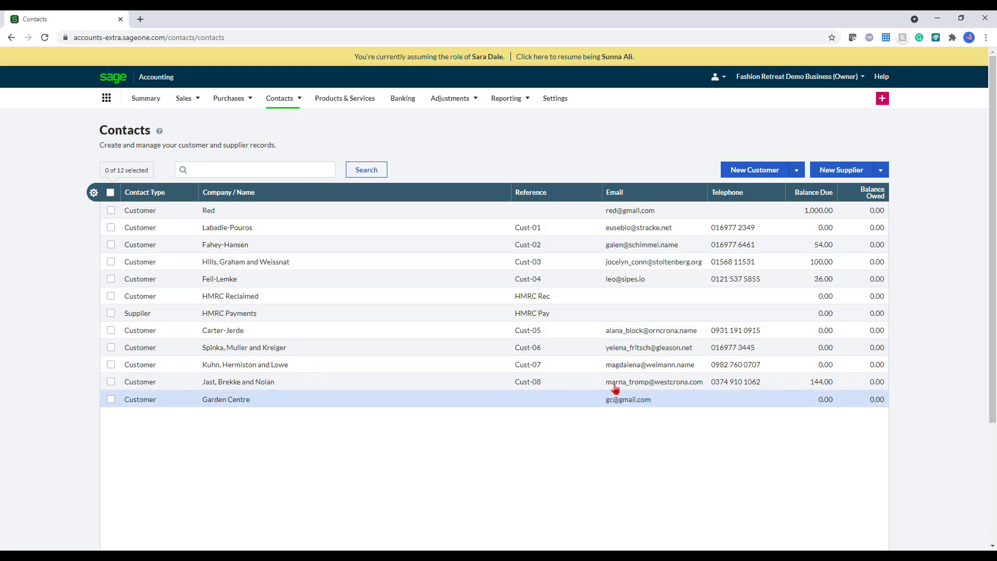
Step: Through Import Customers, download the template CSV and open example_import_customers (2) full-screen in Excel
left_click(796, 170)
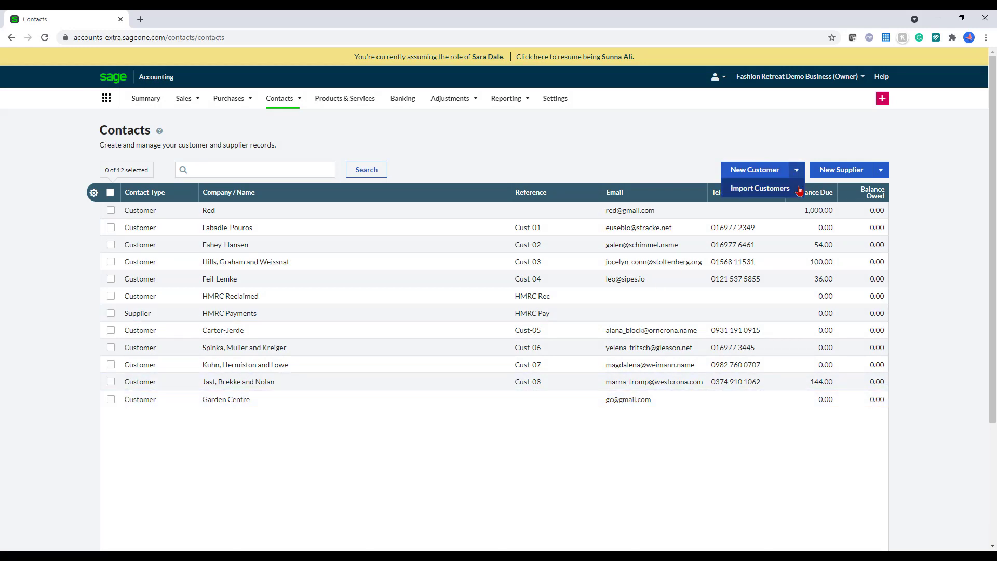
left_click(800, 189)
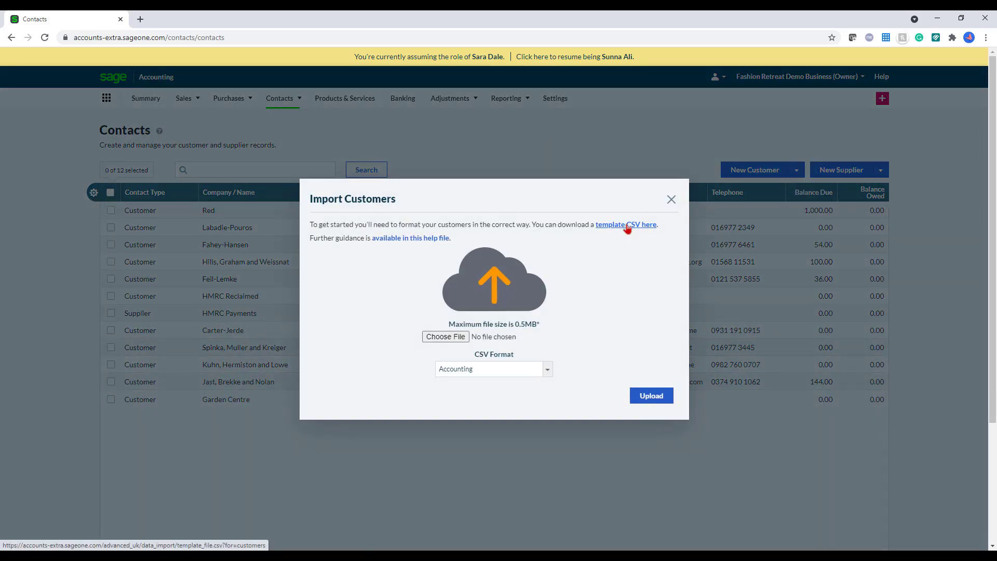
left_click(627, 228)
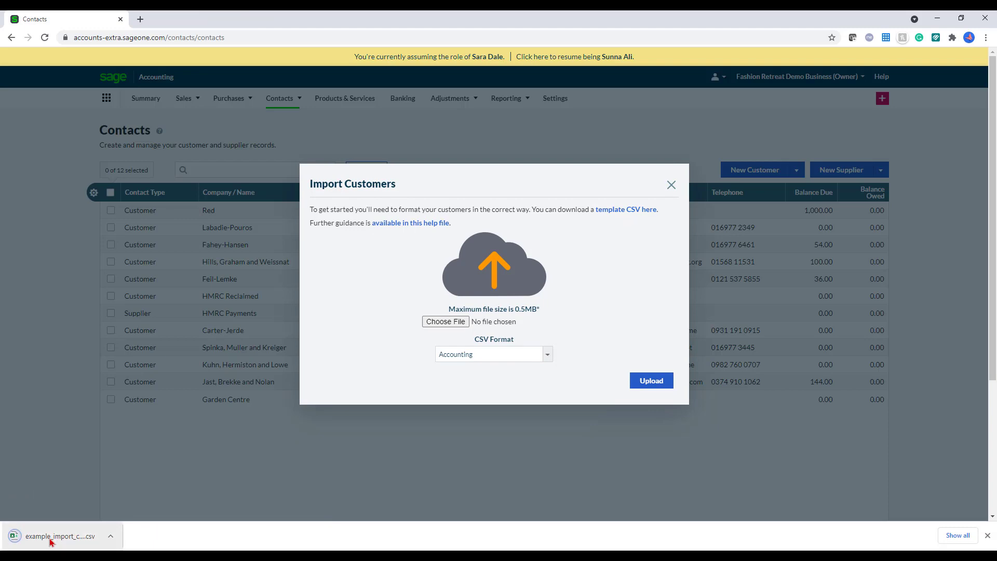
left_click(50, 539)
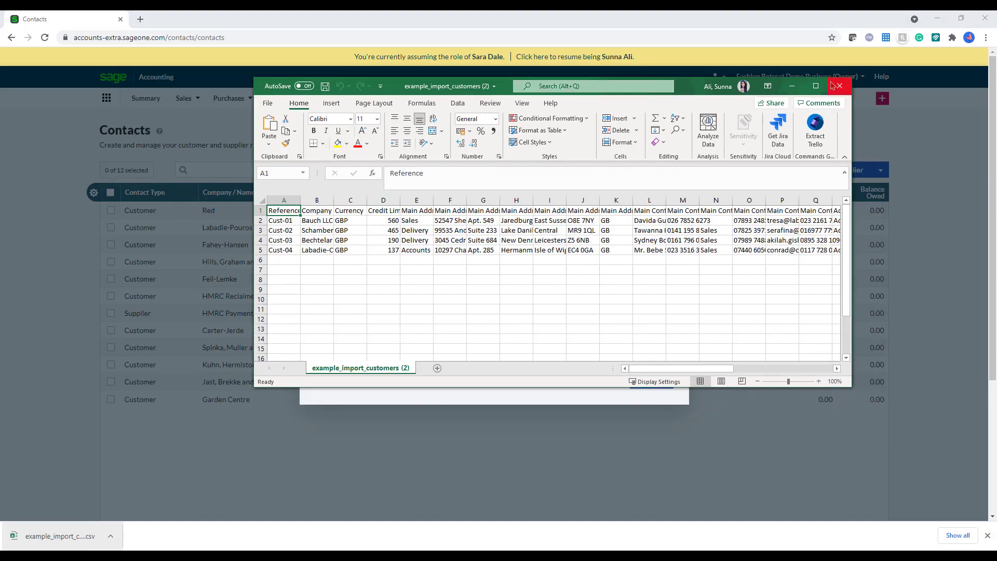
left_click(819, 86)
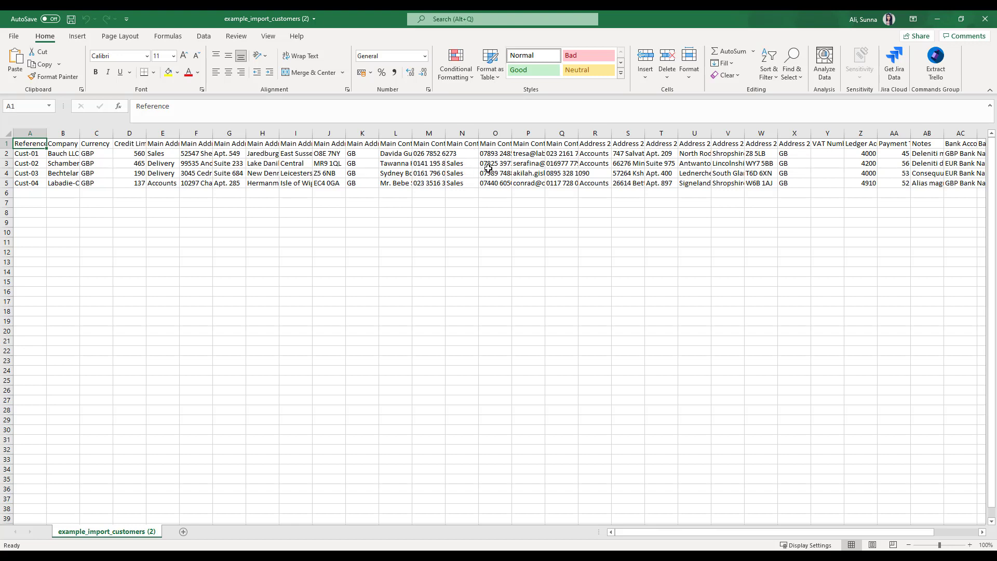
Step: Clear the sample values in C2:C5, D2:D5, E2:E5, K2:K5 and N2:N5
left_click_drag(721, 540, 661, 535)
left_click(87, 154)
left_click(87, 183, "shift")
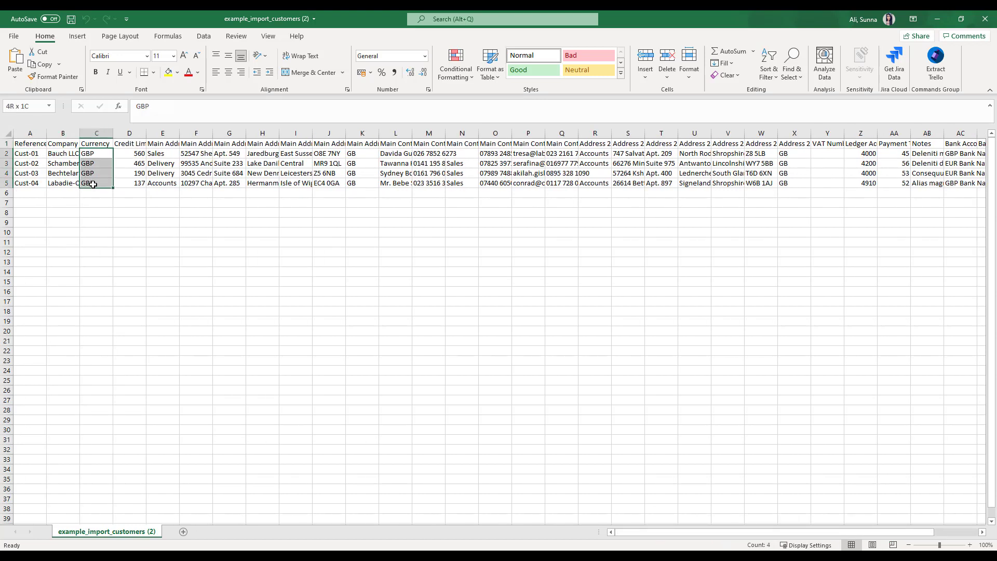
key("Delete")
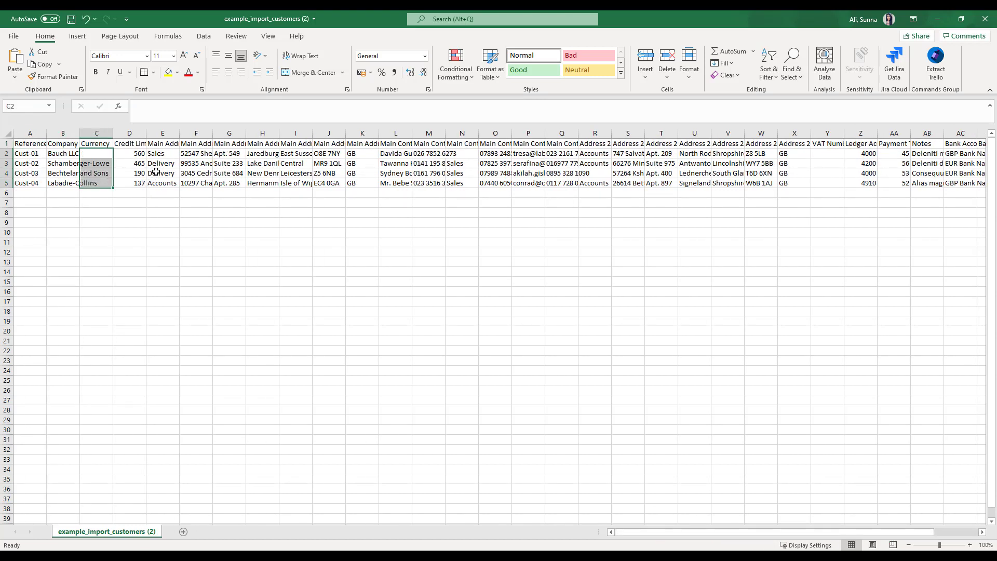
left_click_drag(137, 156, 137, 184)
key("Delete")
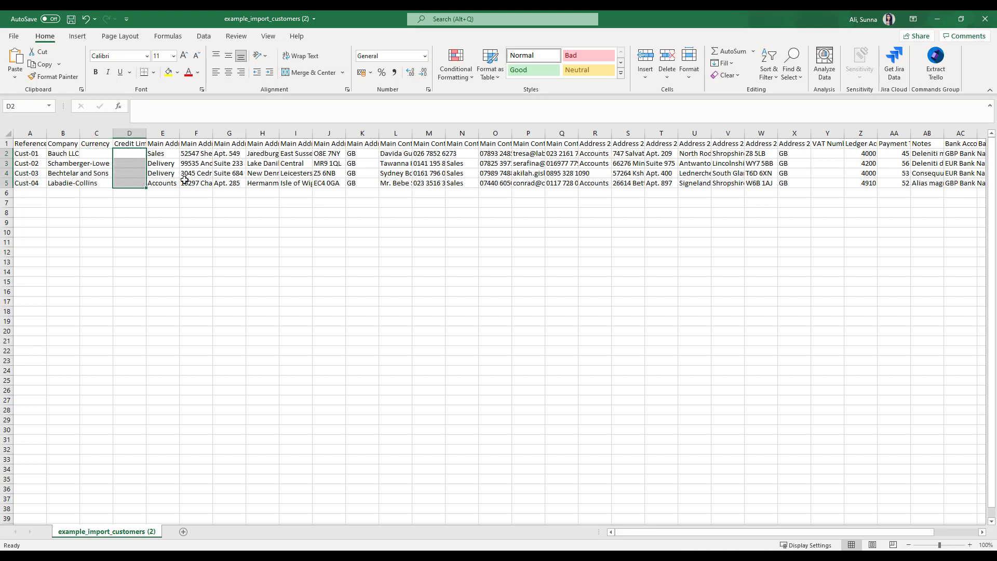
left_click_drag(169, 156, 169, 181)
key("Delete")
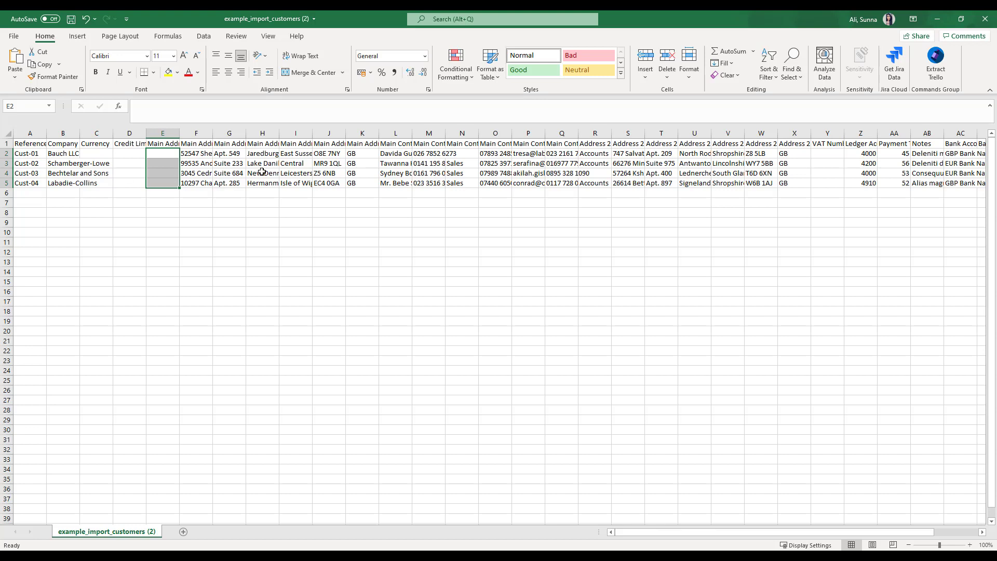
left_click_drag(361, 155, 362, 182)
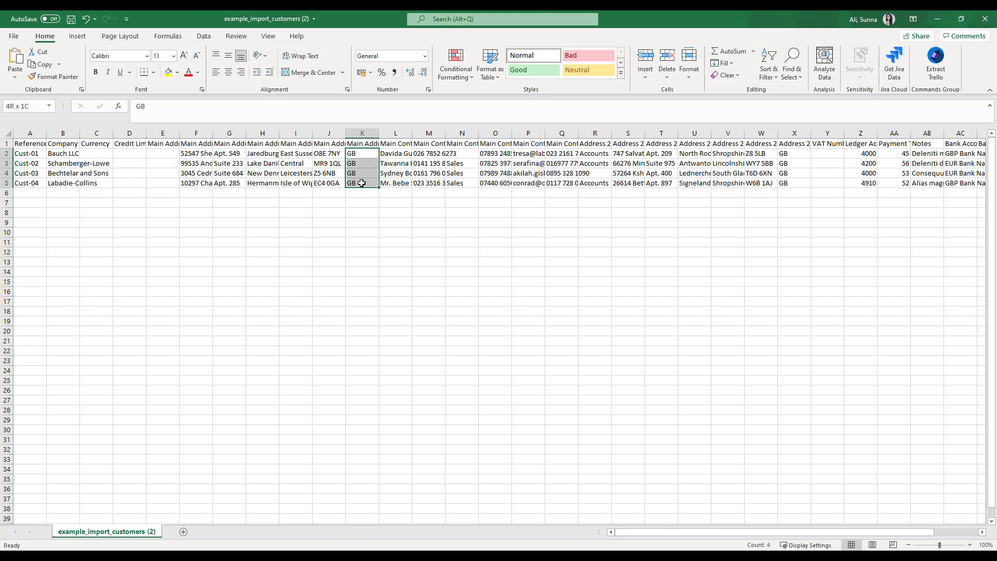
key("Delete")
left_click_drag(462, 154, 463, 182)
key("Delete")
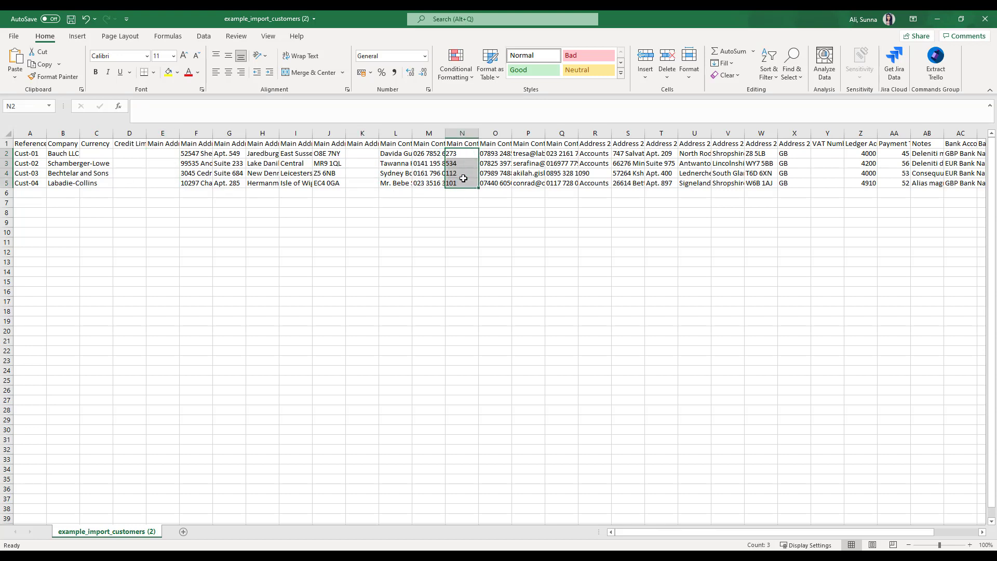
Step: Clear Q2:AG5 and save the edited template workbook
left_click_drag(560, 151, 993, 180)
key("Delete")
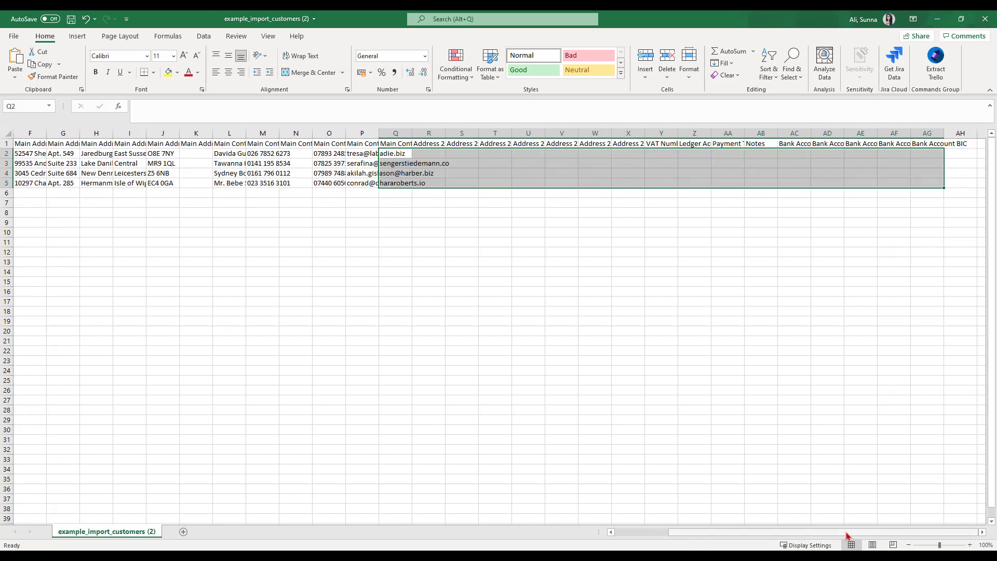
scroll(849, 535, "left", 3)
left_click(730, 359)
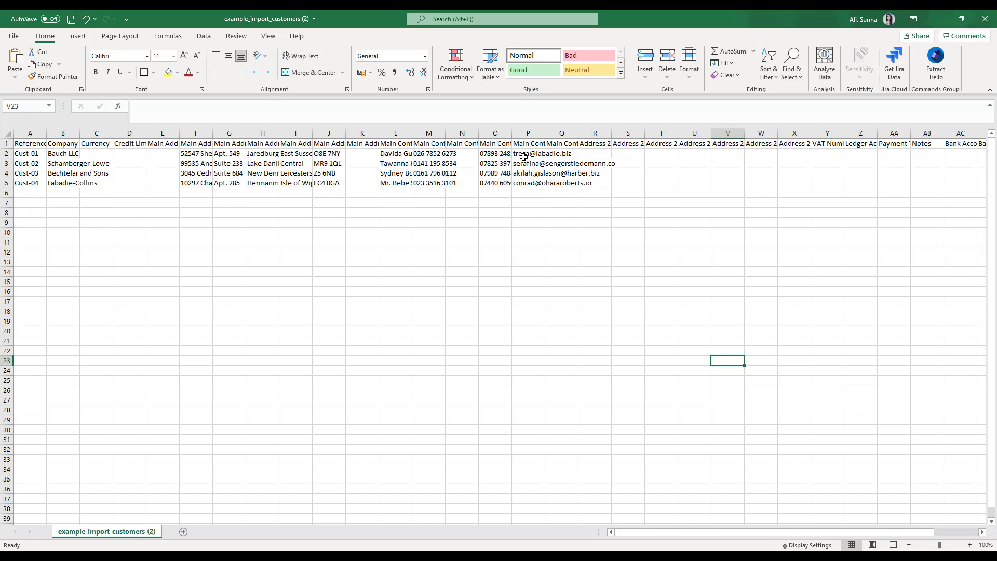
left_click(72, 23)
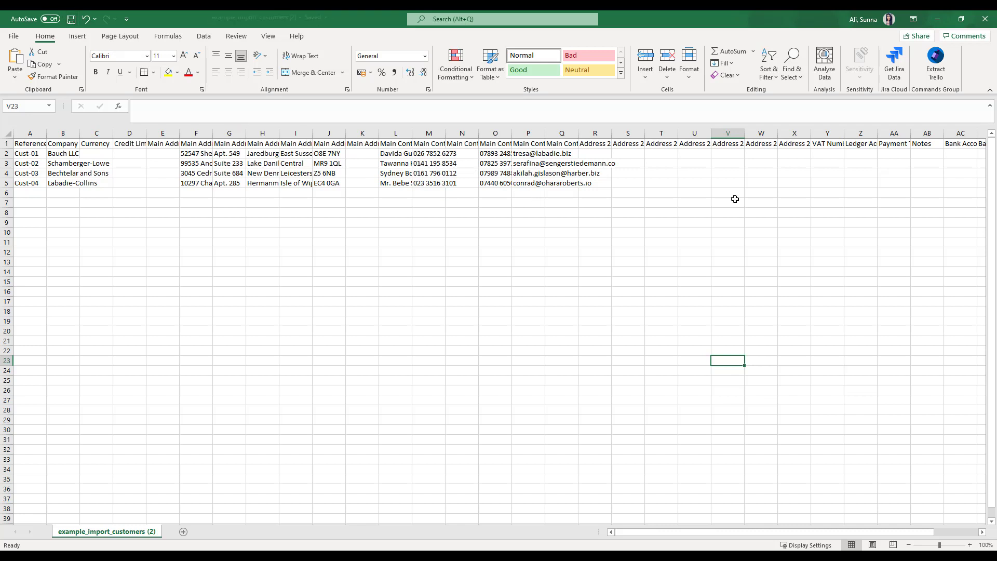
left_click(938, 19)
Step: Upload example_import_customers (2).csv from Downloads and close the Import Customers window
left_click(446, 336)
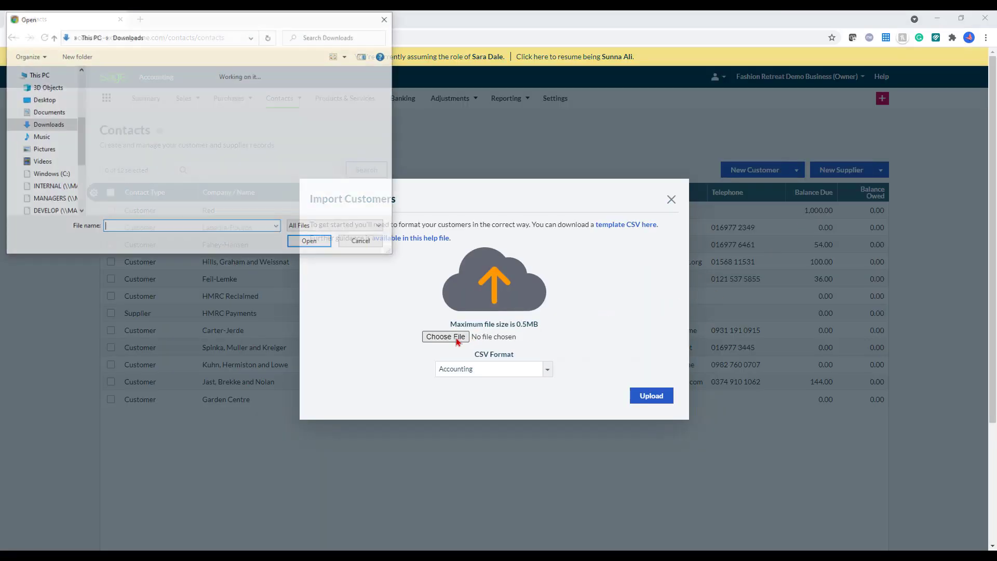
left_click(113, 107)
left_click(311, 242)
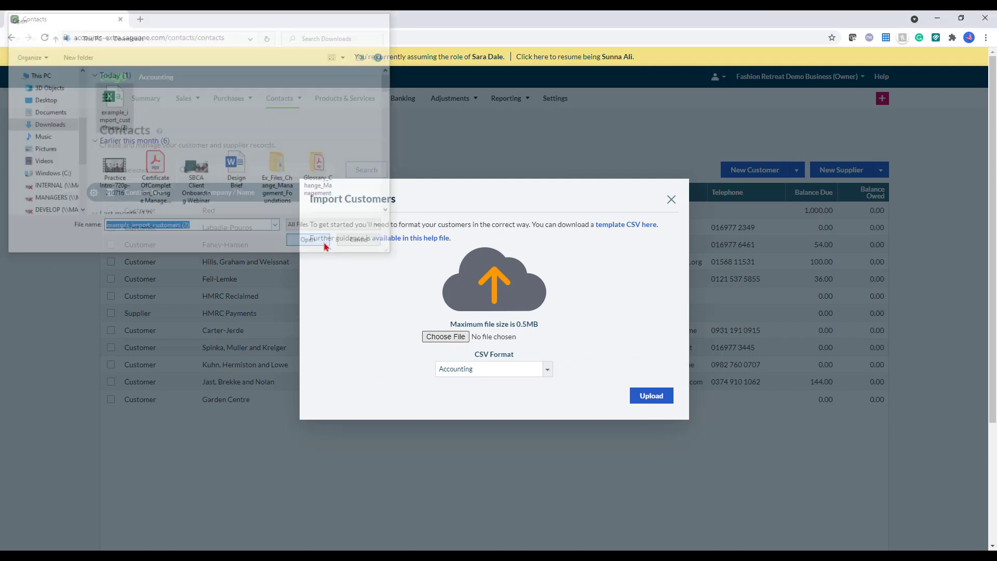
left_click(668, 400)
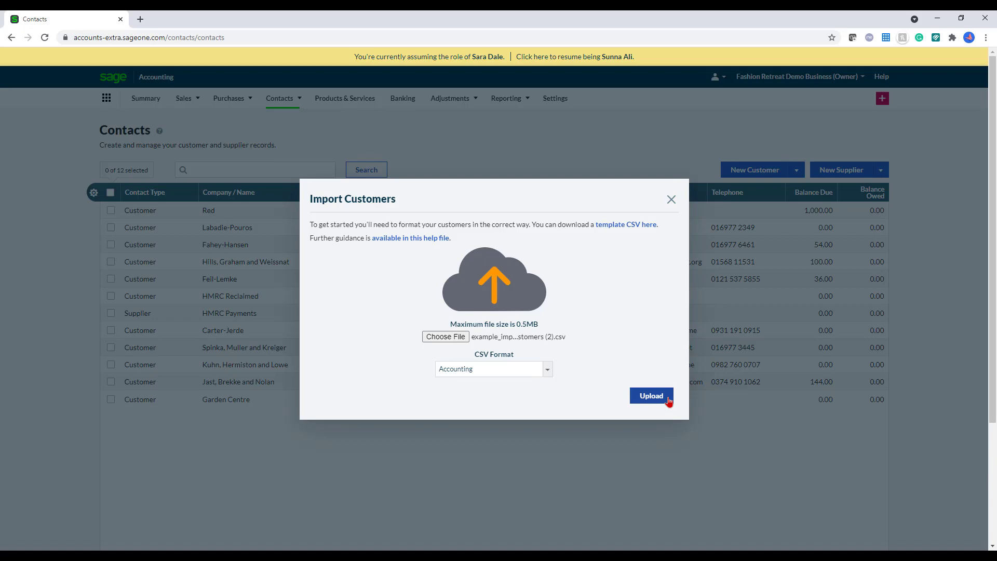
left_click(671, 200)
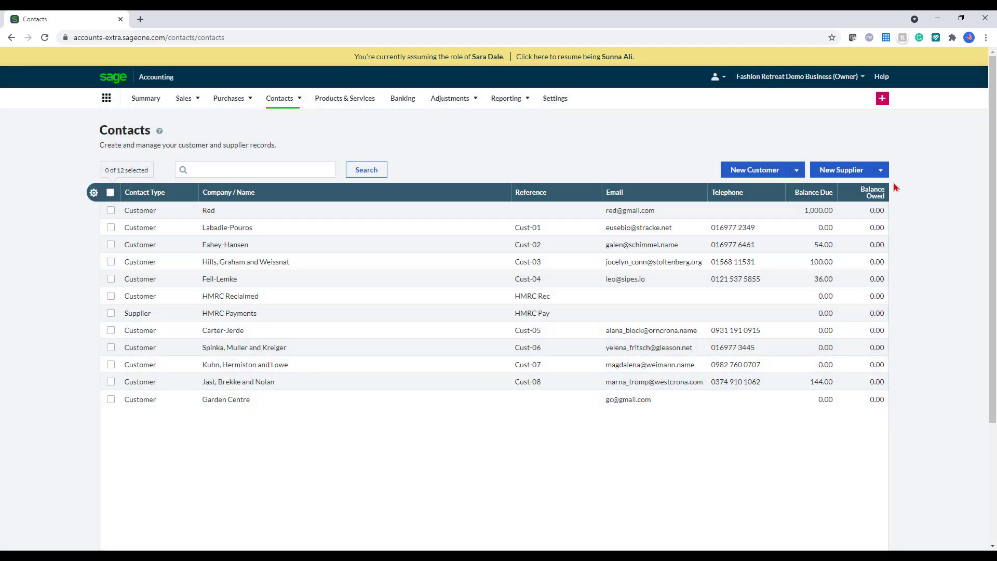
left_click(852, 176)
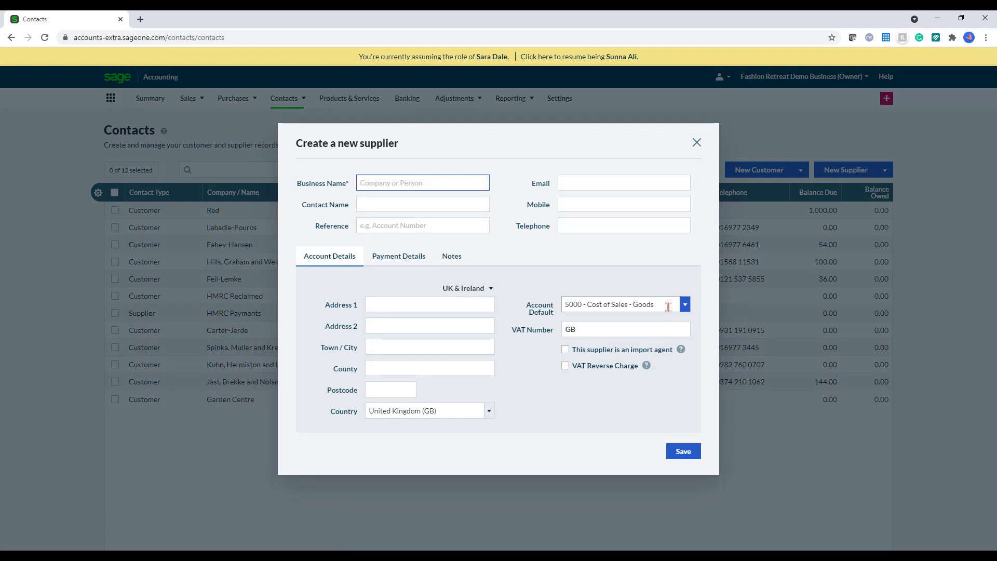
left_click(697, 143)
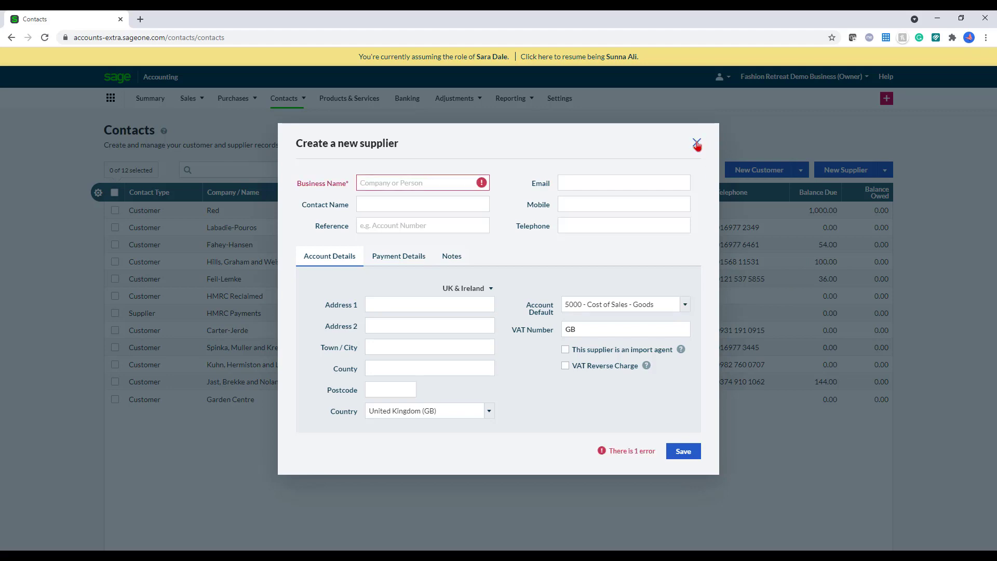
left_click(697, 142)
left_click(883, 174)
left_click(847, 189)
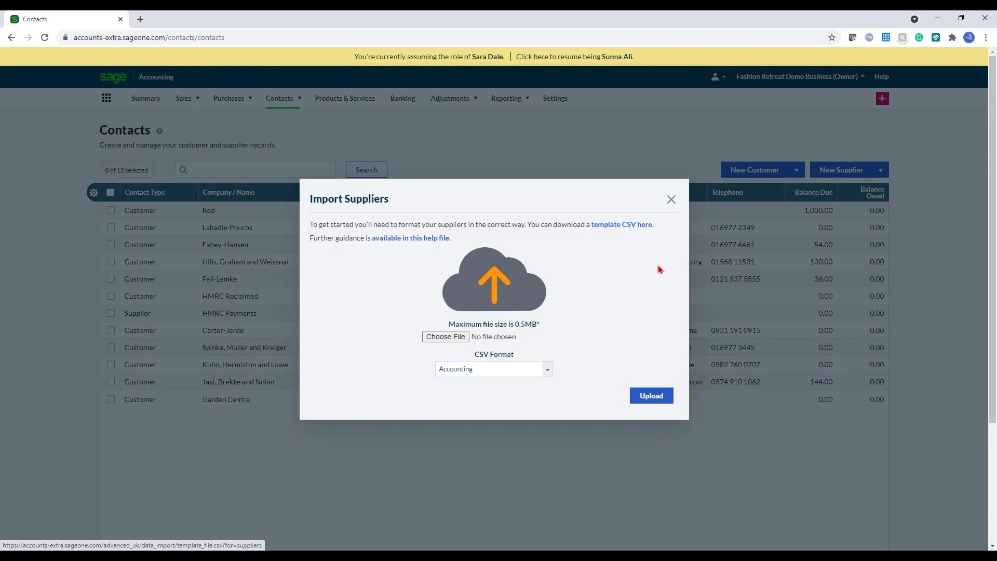
left_click(673, 201)
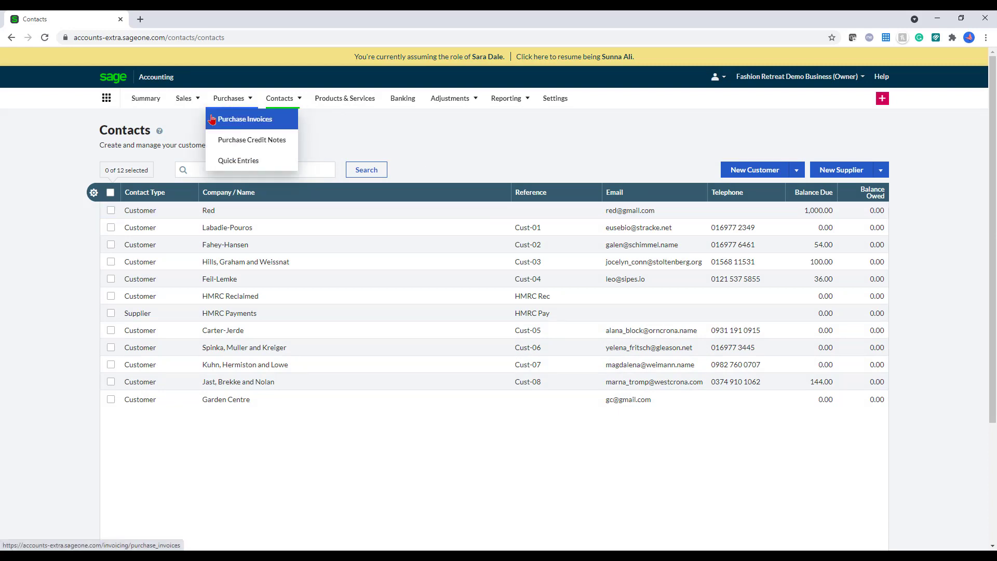
Step: Go to Sales > Quotes & Estimates and begin a New Quote
mouse_move(185, 100)
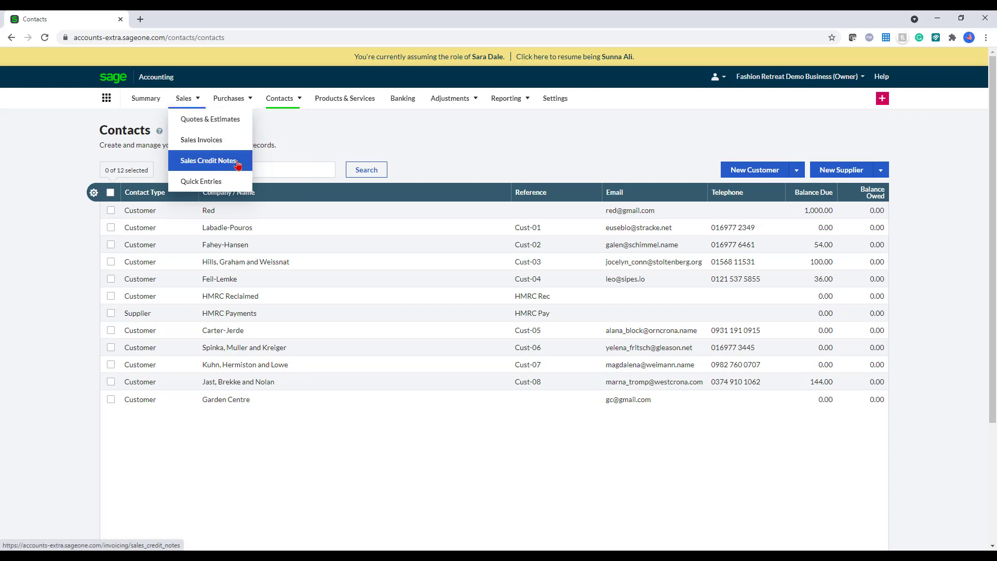
left_click(230, 127)
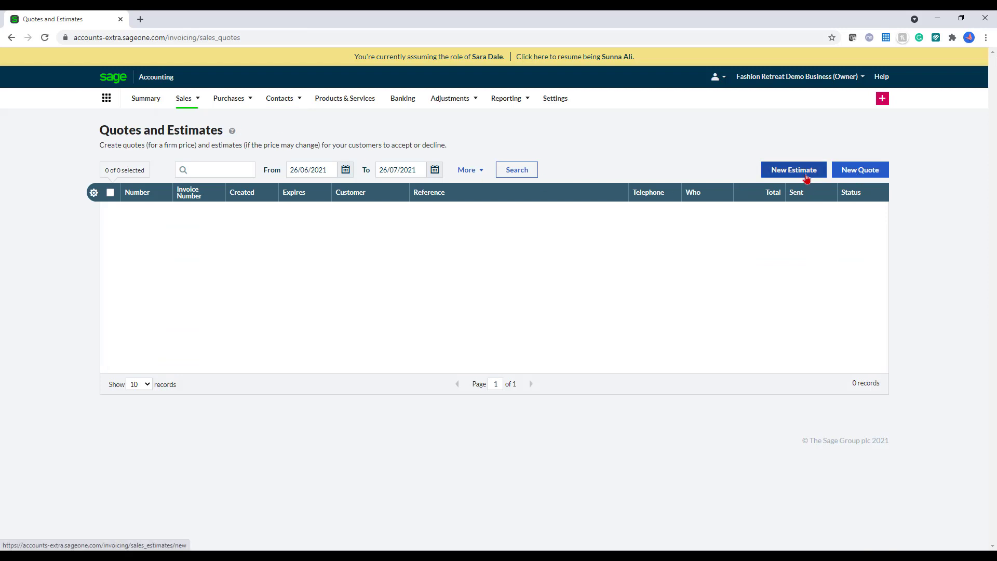
left_click(871, 170)
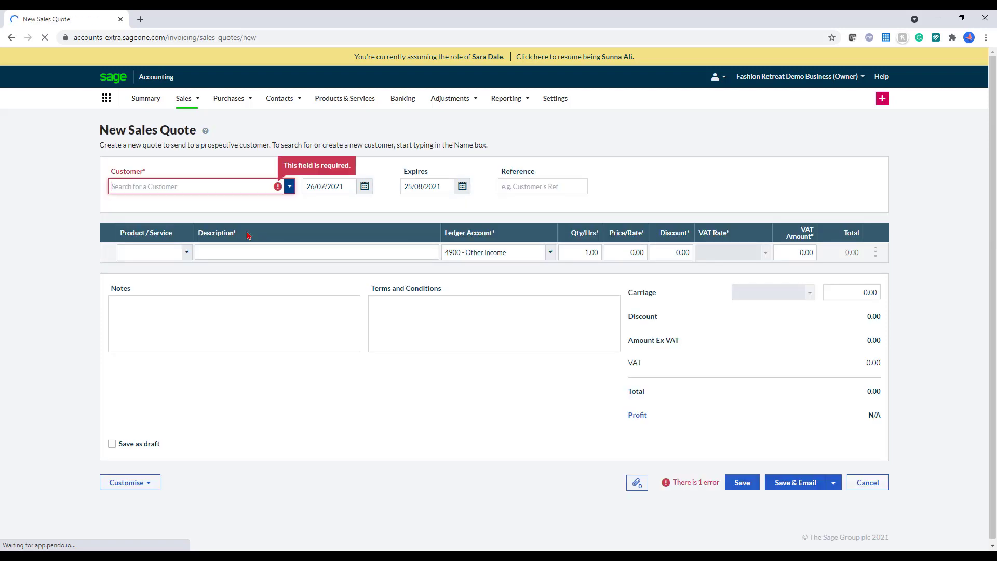
Step: Quote Garden Centre one 'Sales' line at a price of 120 and save it as SQ-1
left_click(256, 188)
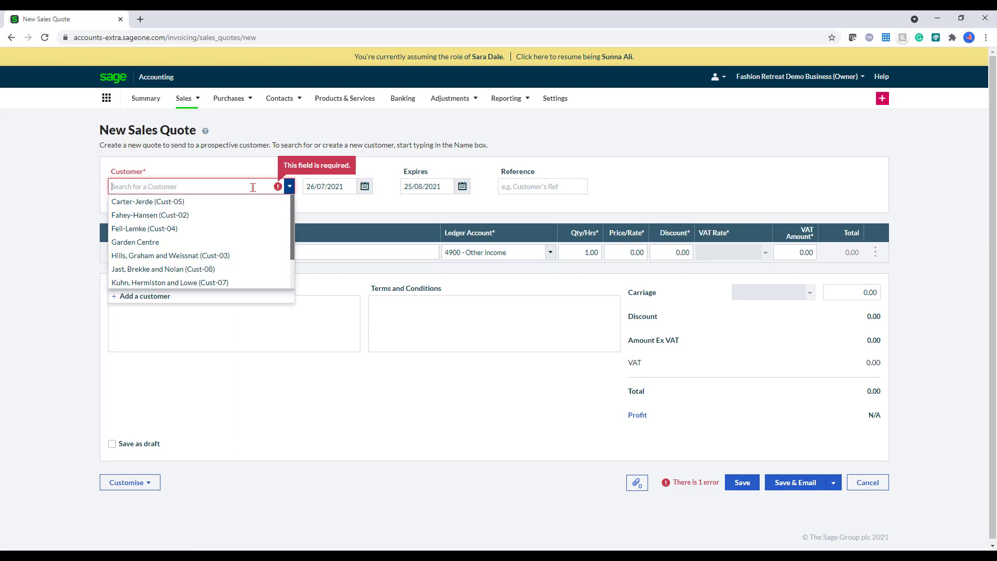
type("g")
left_click(206, 201)
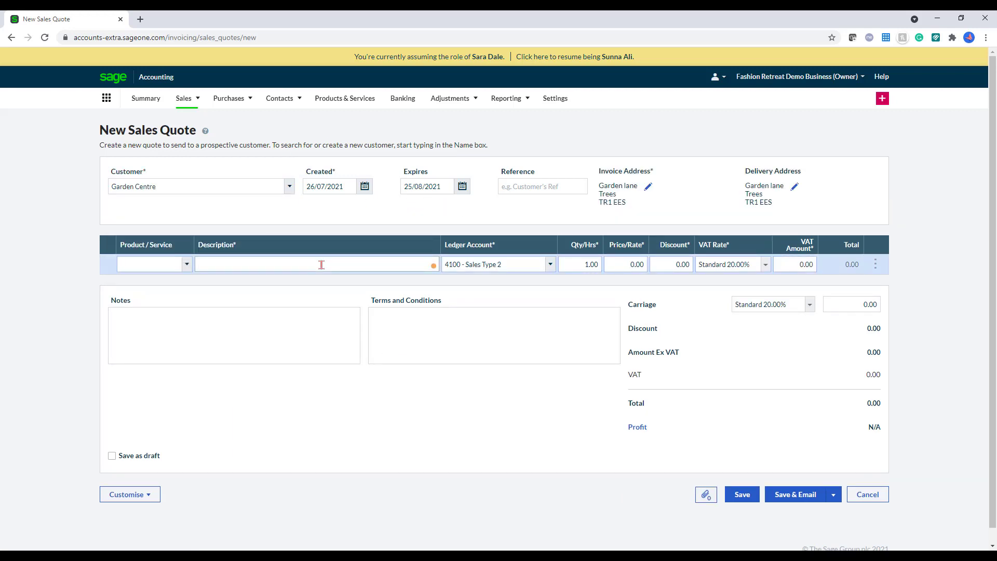
type("Sales")
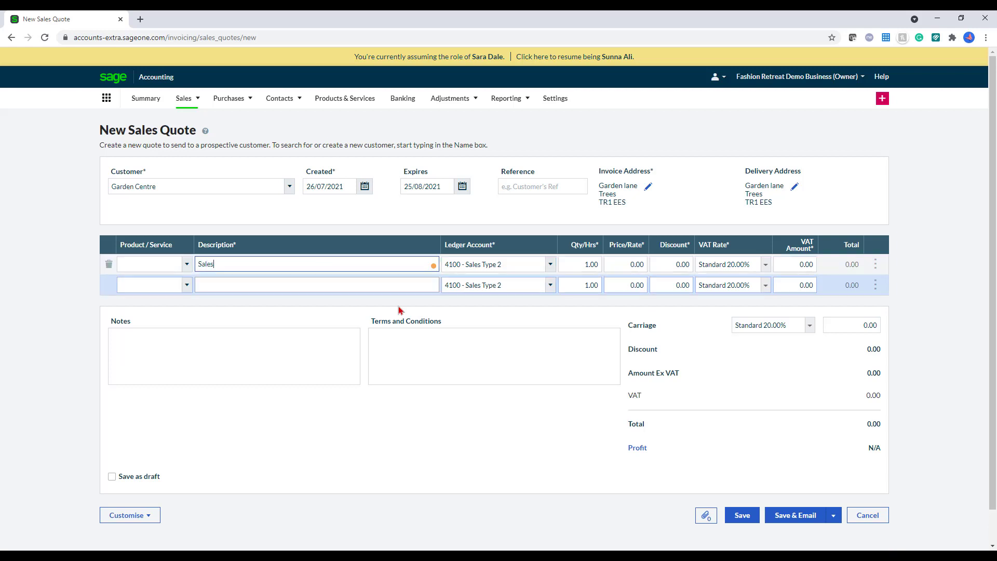
left_click(622, 260)
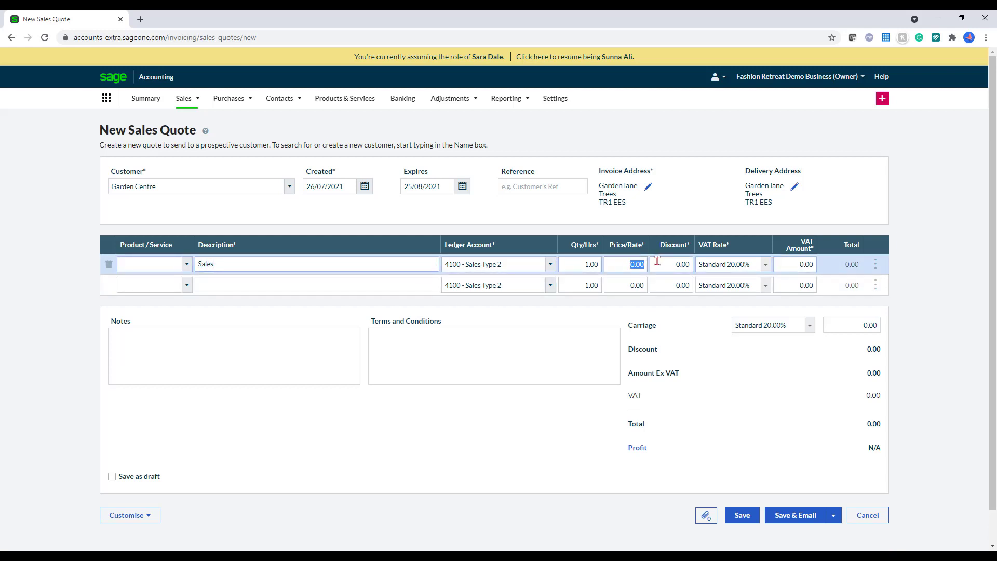
type("120")
left_click(676, 223)
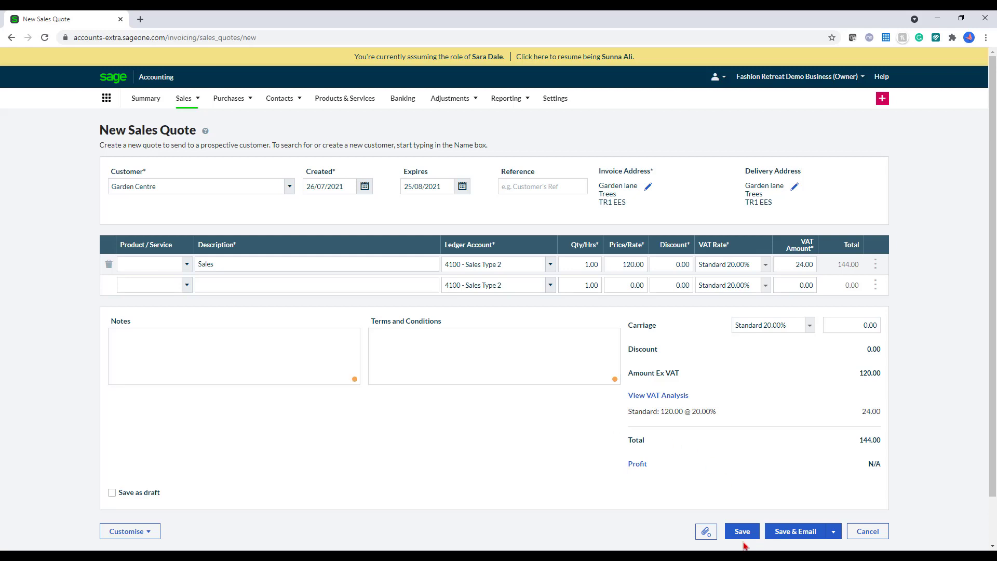
scroll(707, 542, "down", 1)
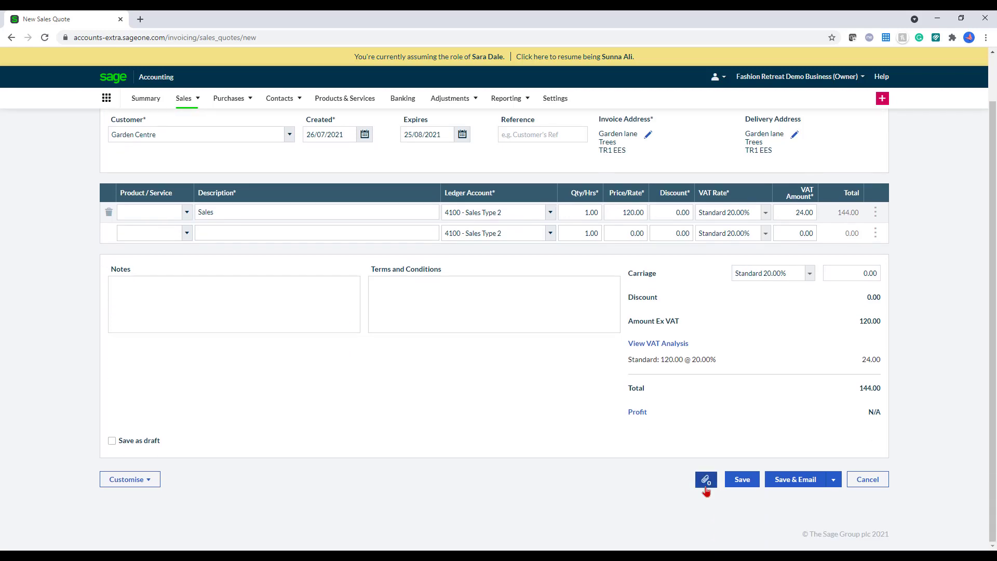
left_click(705, 487)
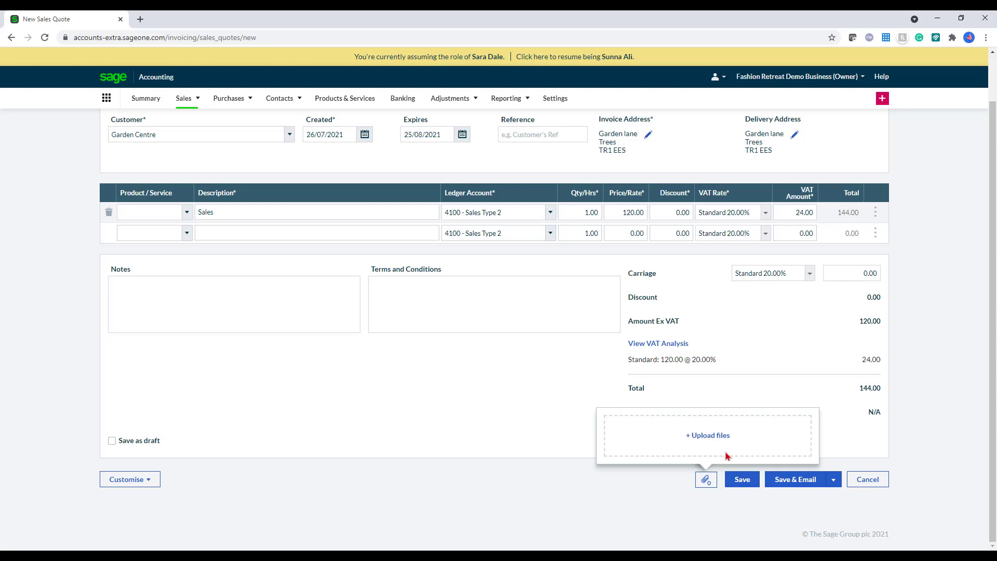
left_click(745, 481)
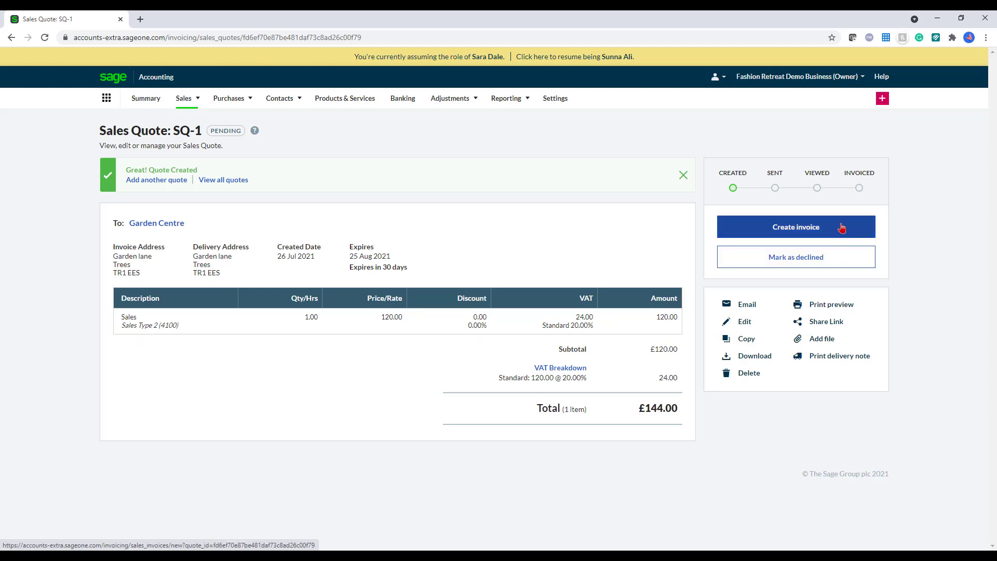
left_click(753, 310)
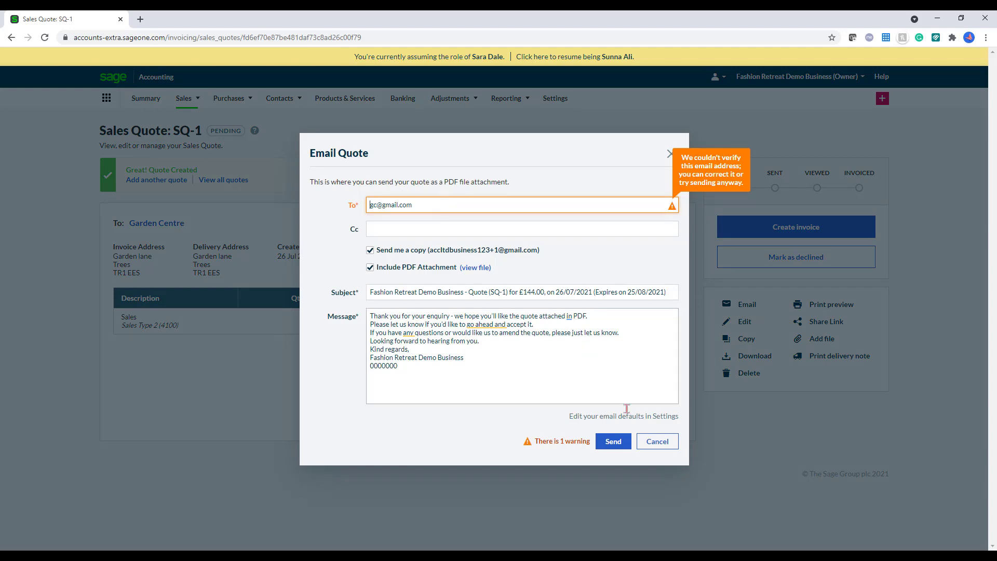
left_click(657, 441)
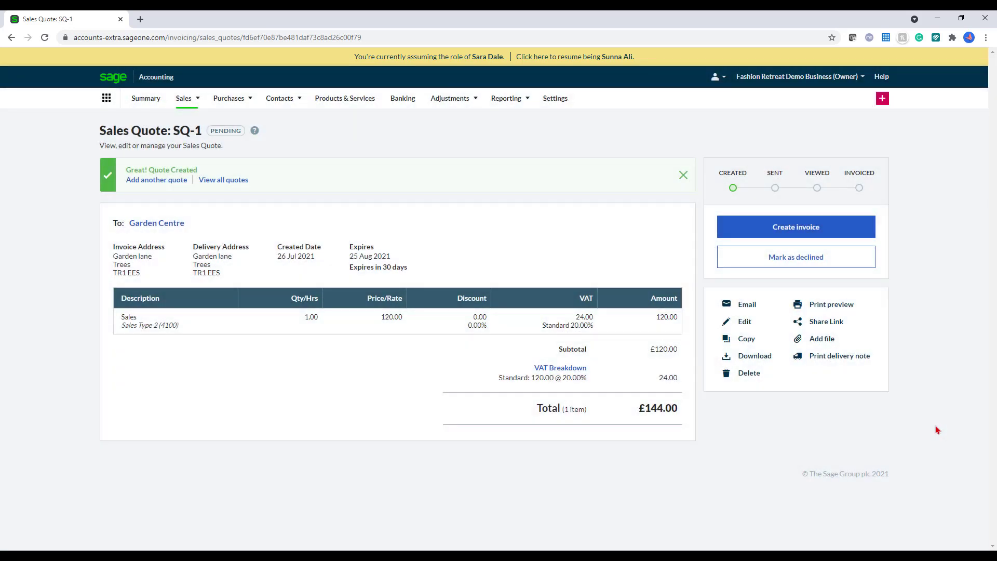
Step: Create an invoice from quote SQ-1, keep Garden Centre as customer, and save it as SI-5
left_click(848, 236)
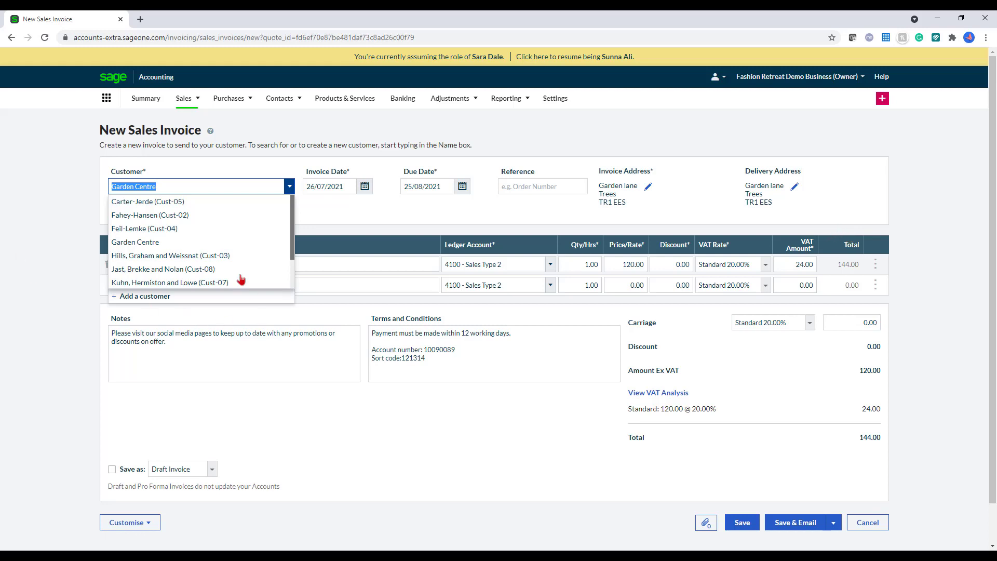
left_click(220, 246)
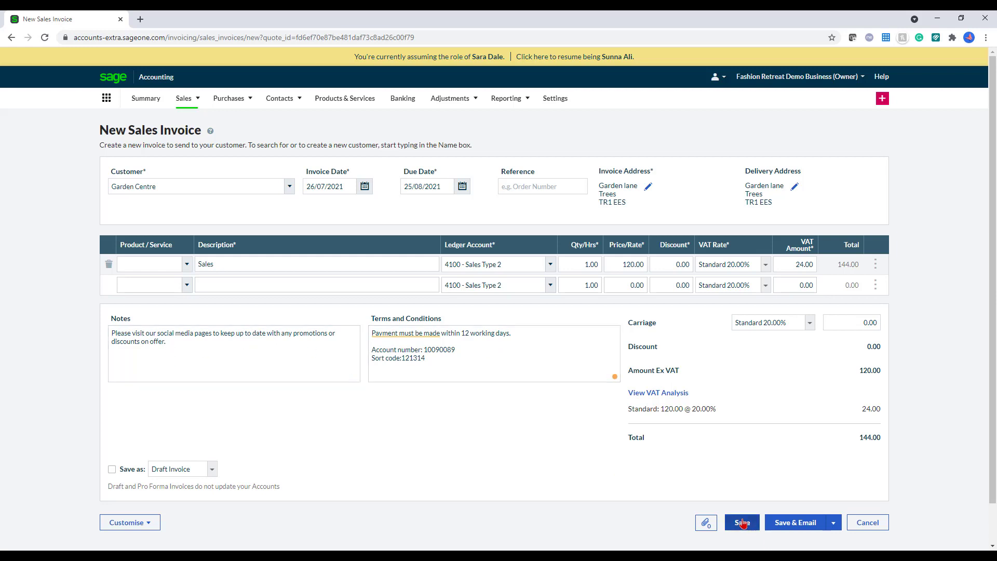
left_click(706, 522)
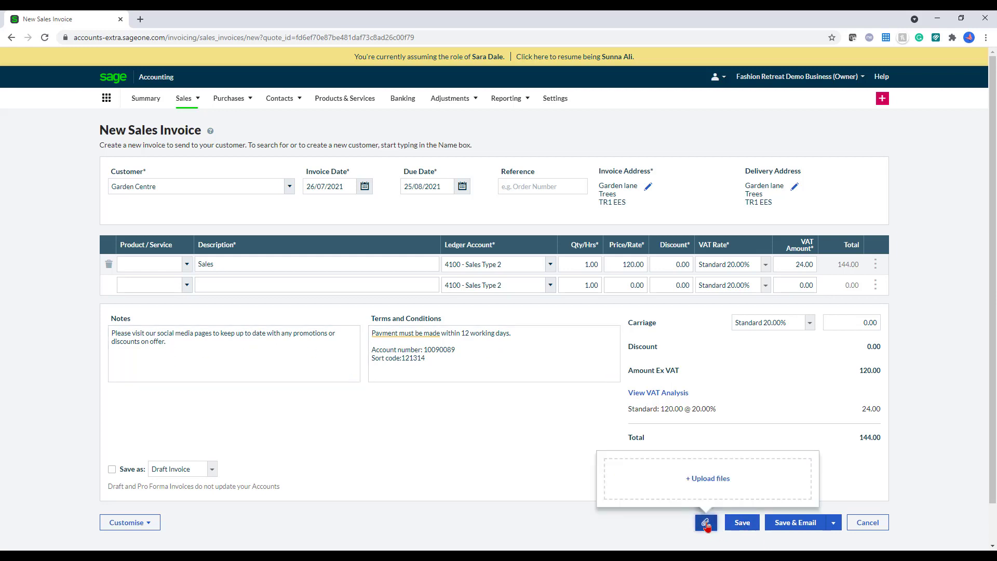
left_click(859, 478)
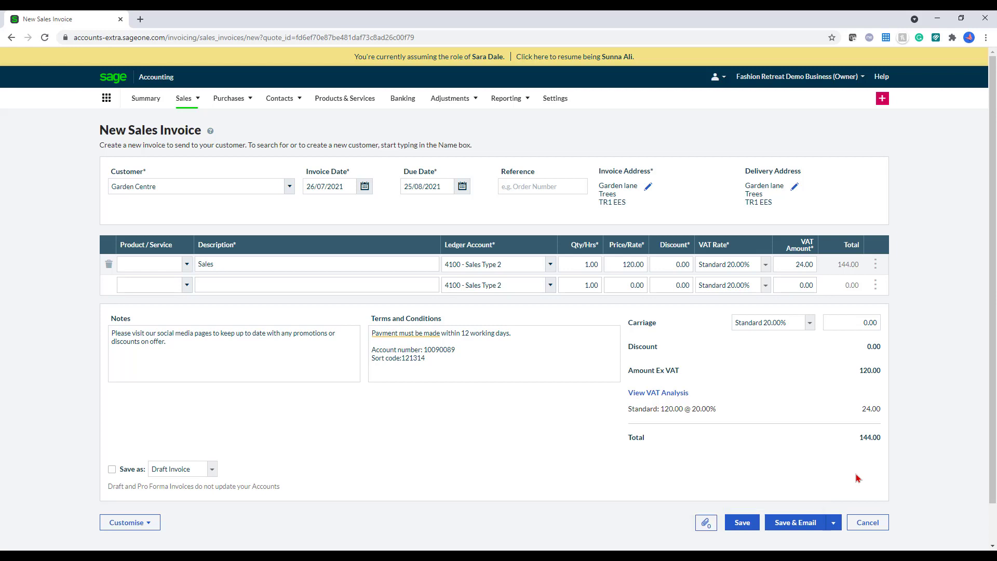
left_click(741, 523)
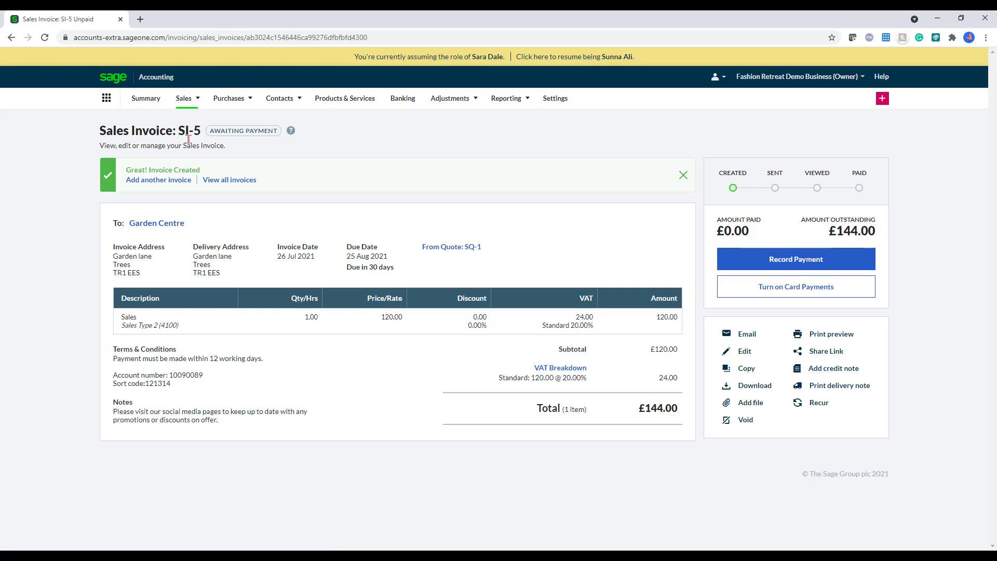
left_click(843, 336)
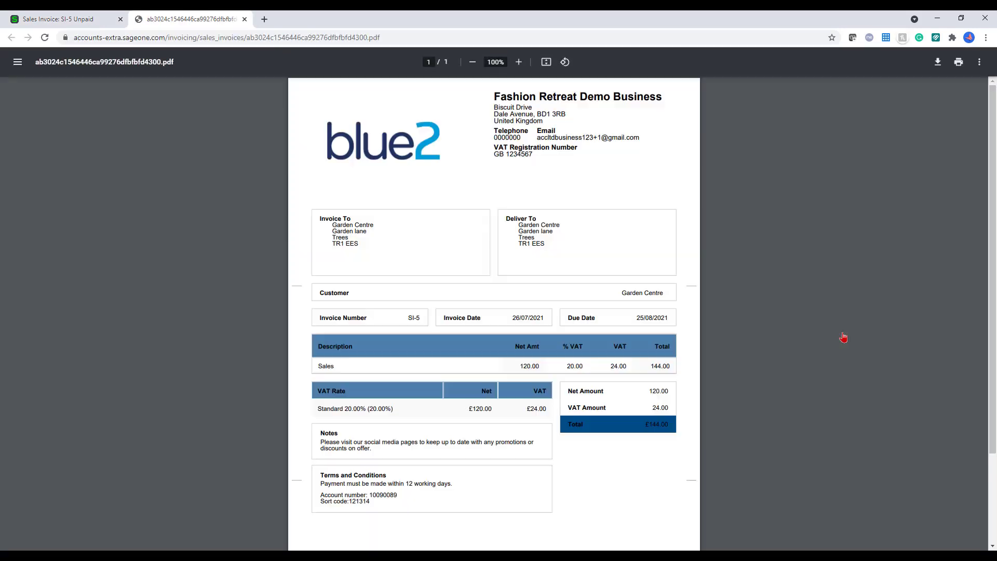
scroll(845, 334, "down", 3)
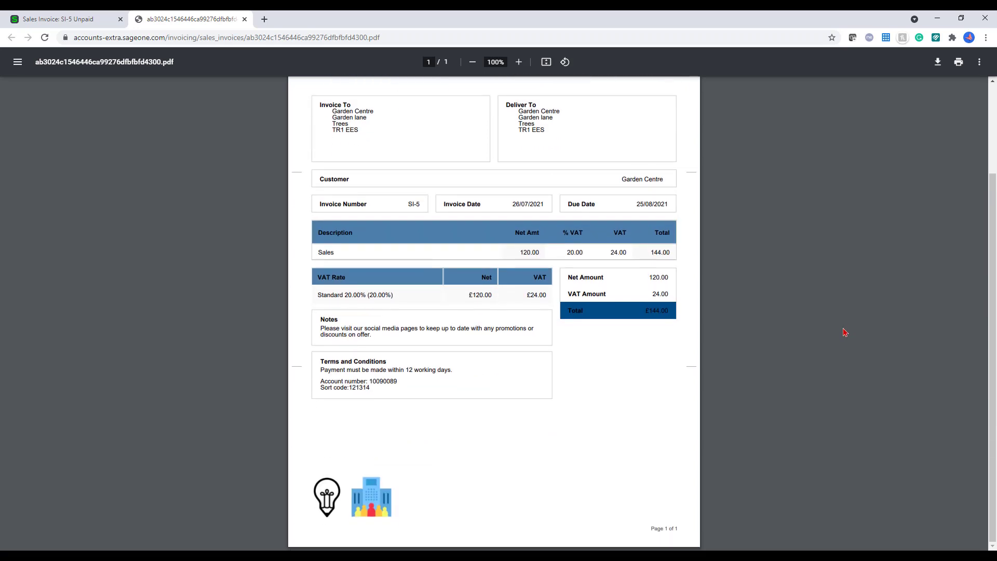
left_click(244, 19)
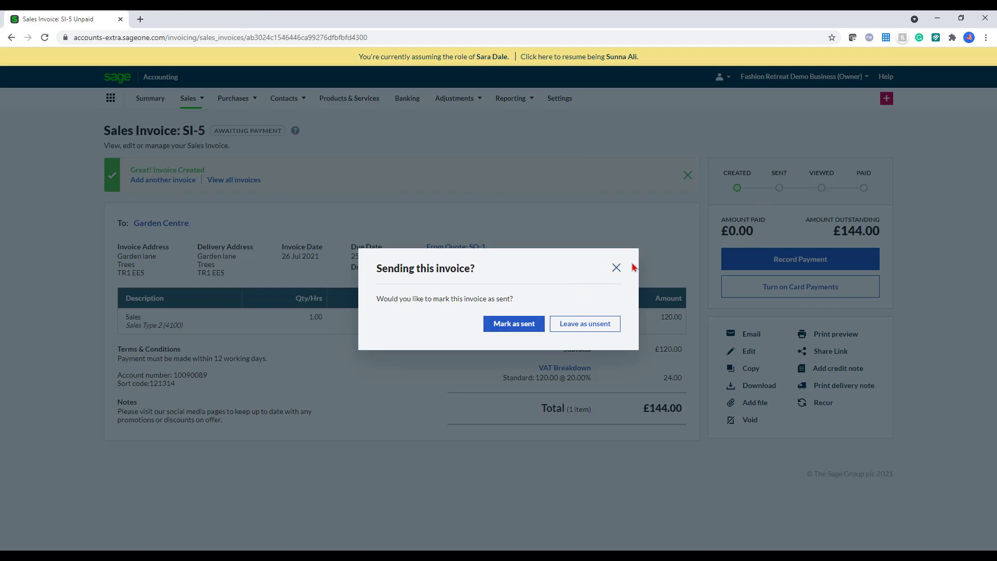
left_click(617, 269)
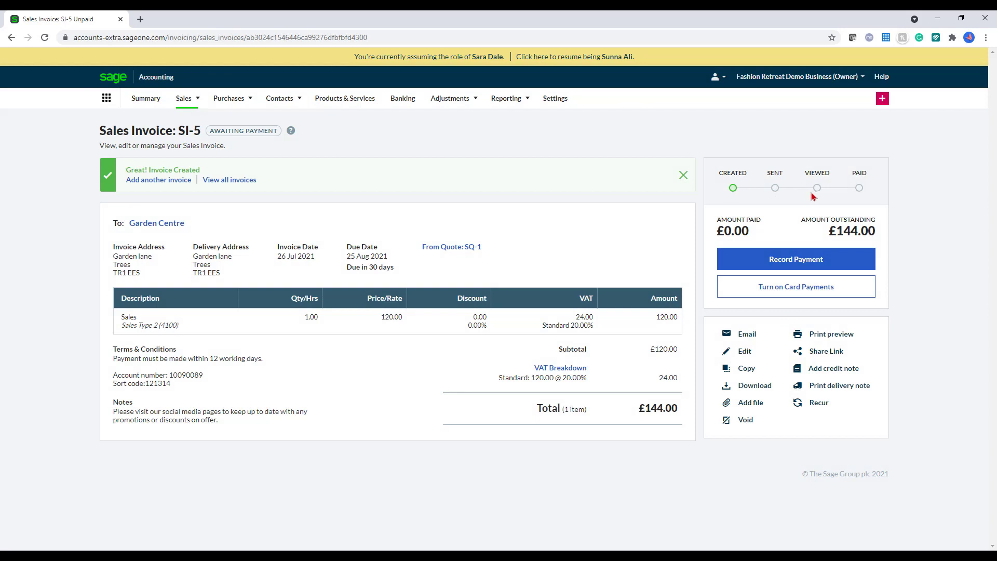
mouse_move(733, 191)
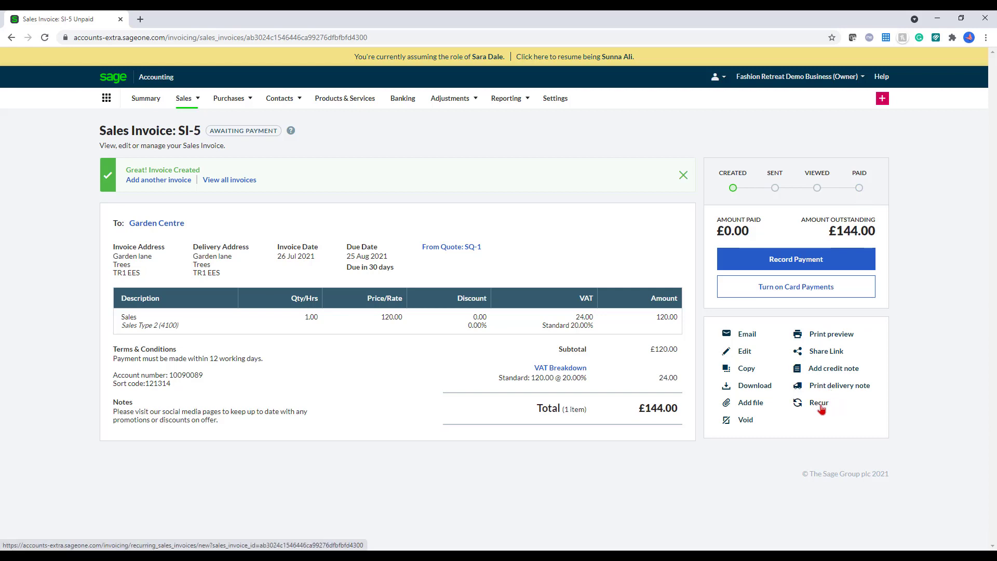
Step: Make invoice SI-5 recur monthly on the 26th and save the recurring invoice
left_click(820, 406)
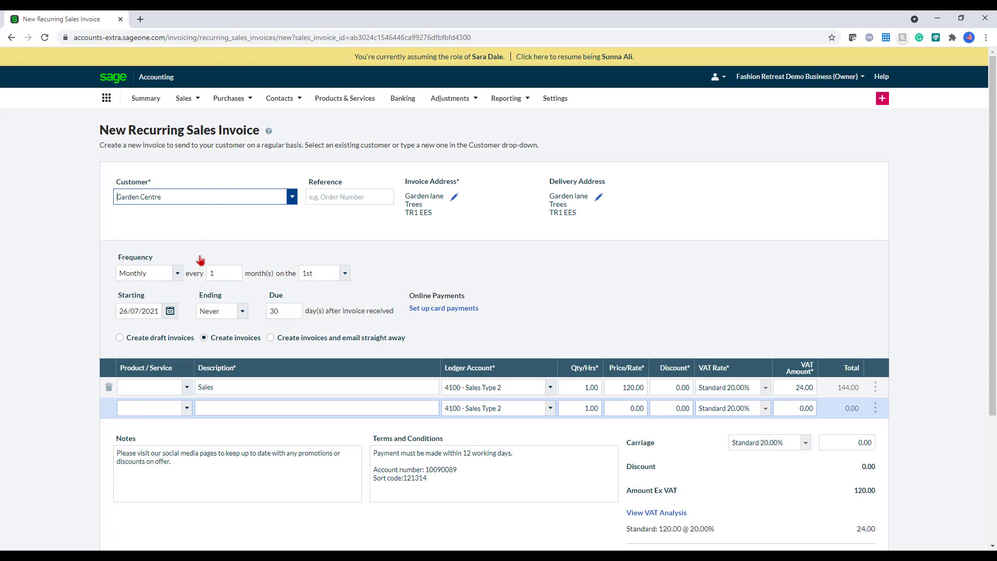
left_click(172, 275)
left_click(170, 274)
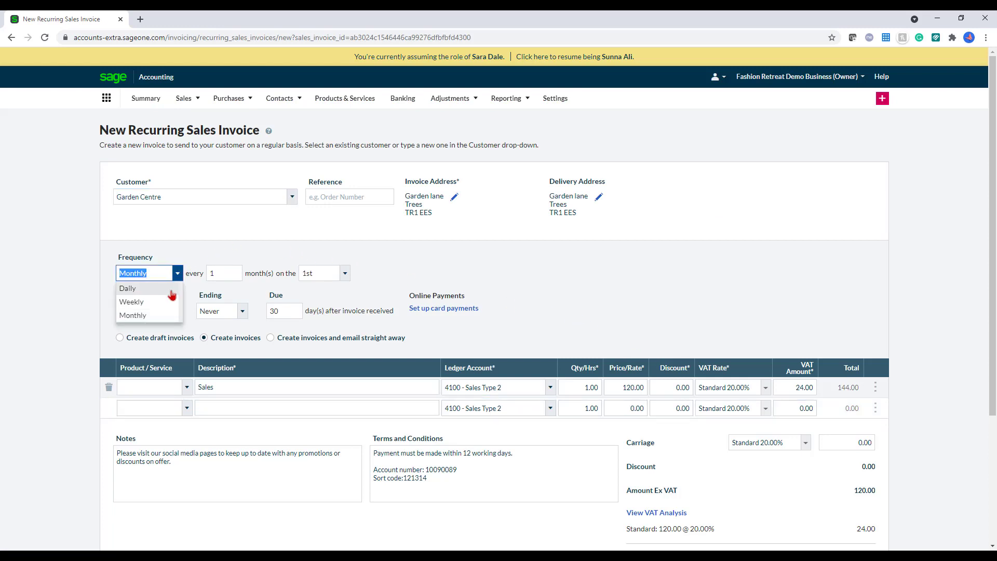
left_click(232, 250)
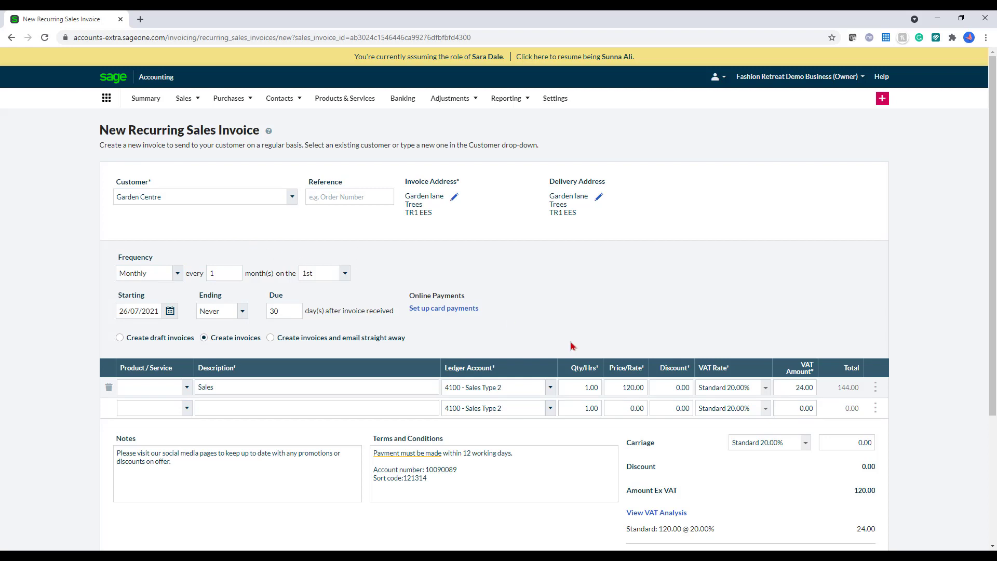
left_click(345, 274)
scroll(326, 347, "down", 2)
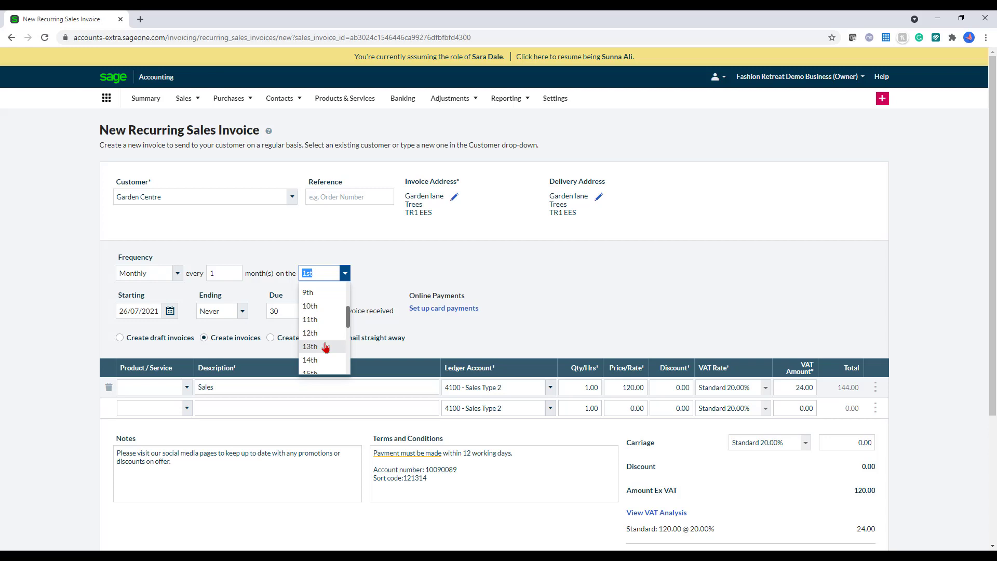
scroll(326, 347, "down", 5)
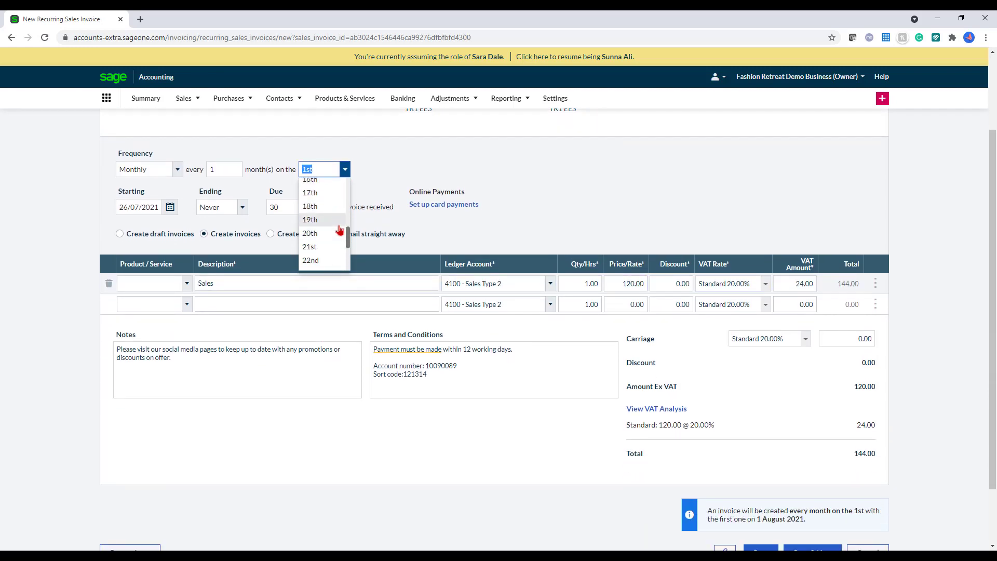
scroll(329, 244, "down", 2)
left_click(318, 260)
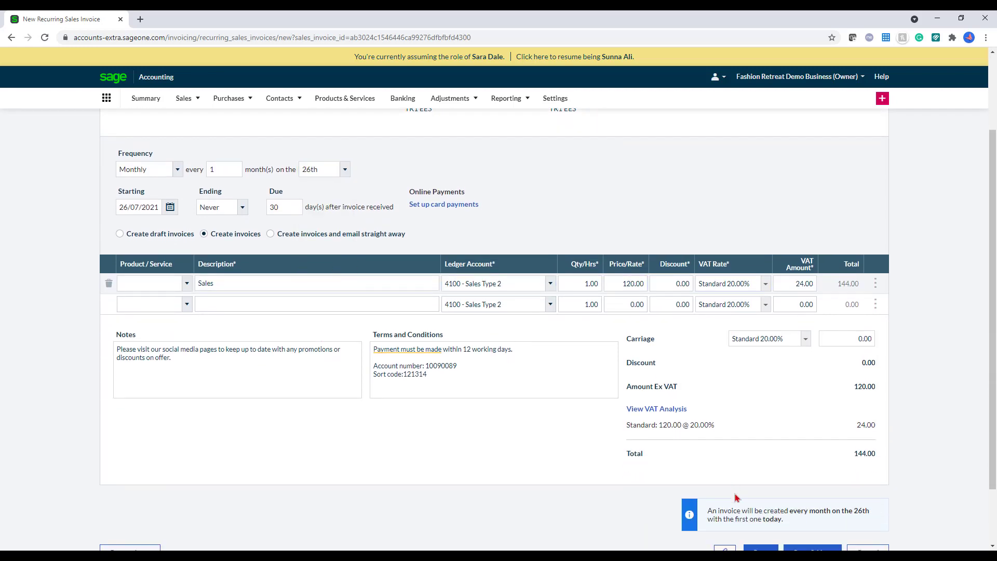
scroll(735, 498, "down", 1)
left_click(762, 501)
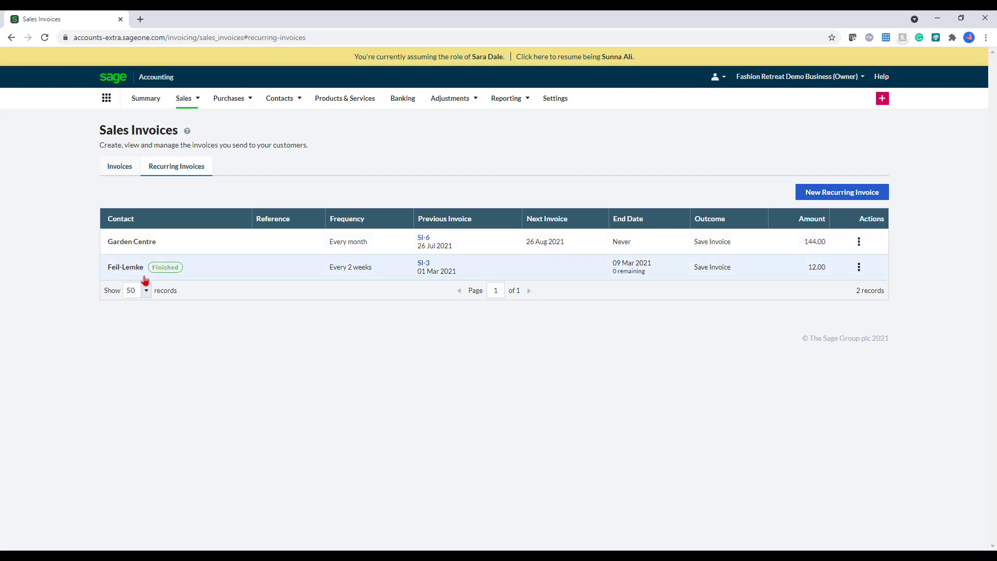
left_click(859, 241)
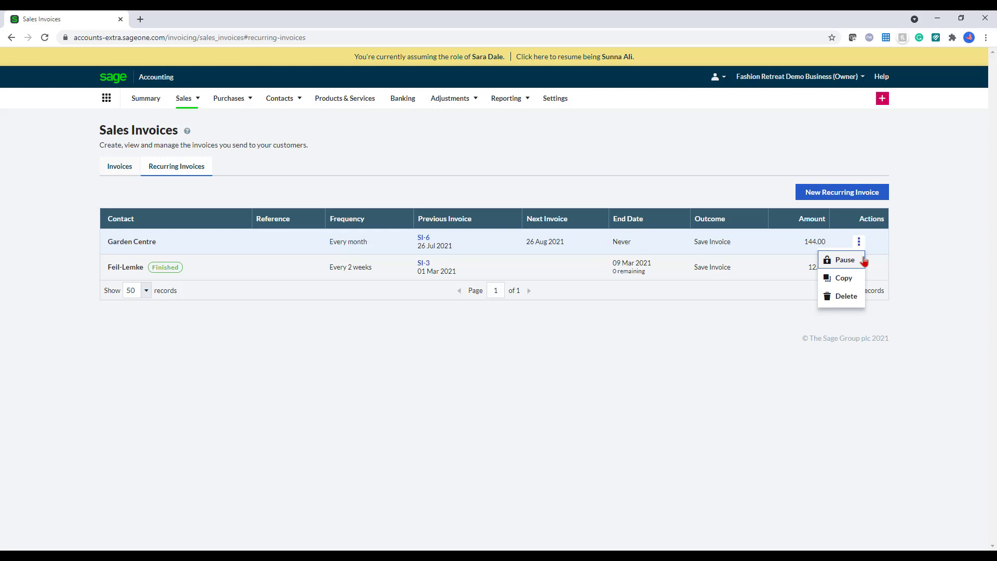
mouse_move(185, 102)
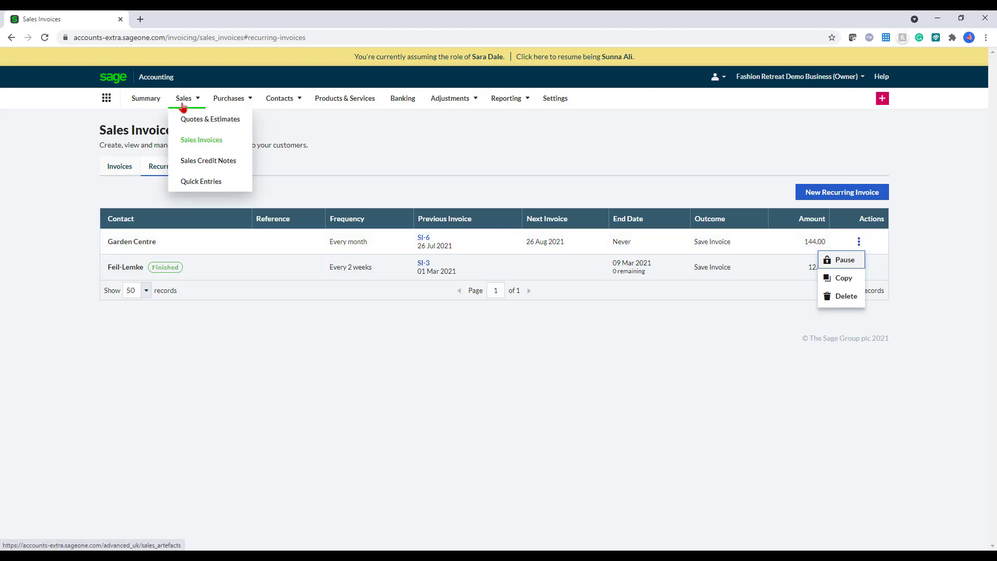
left_click(205, 139)
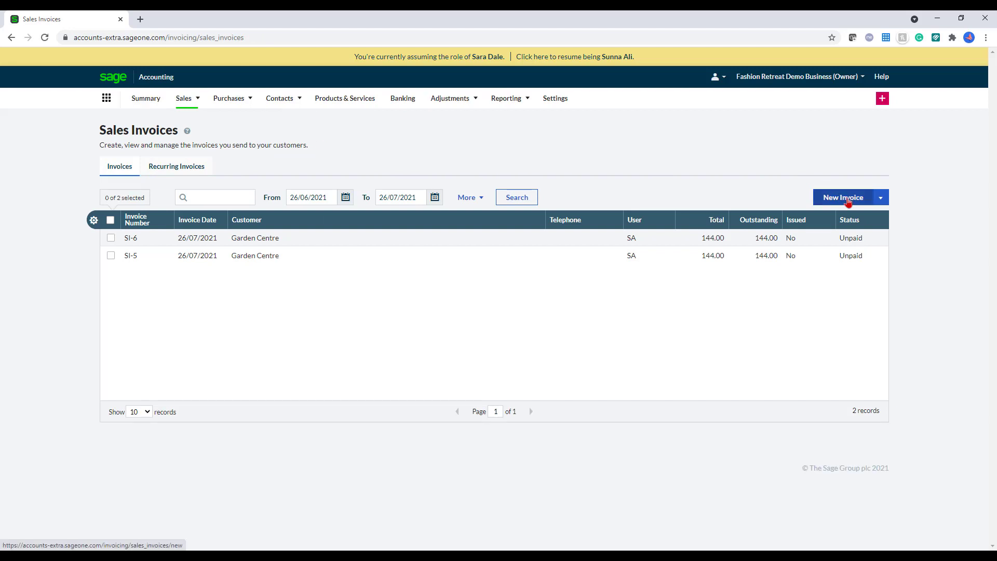
left_click(849, 202)
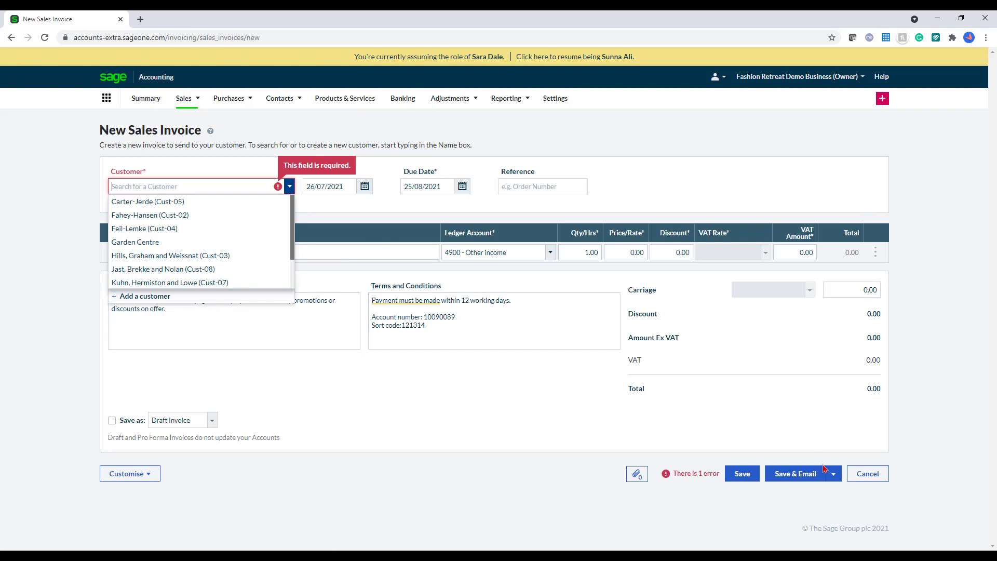
left_click(866, 478)
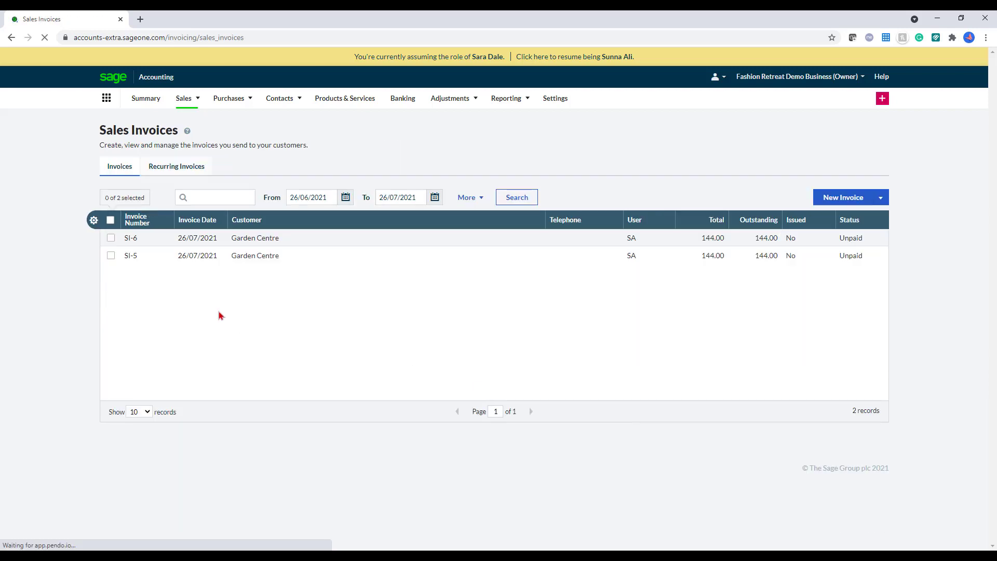
left_click(185, 171)
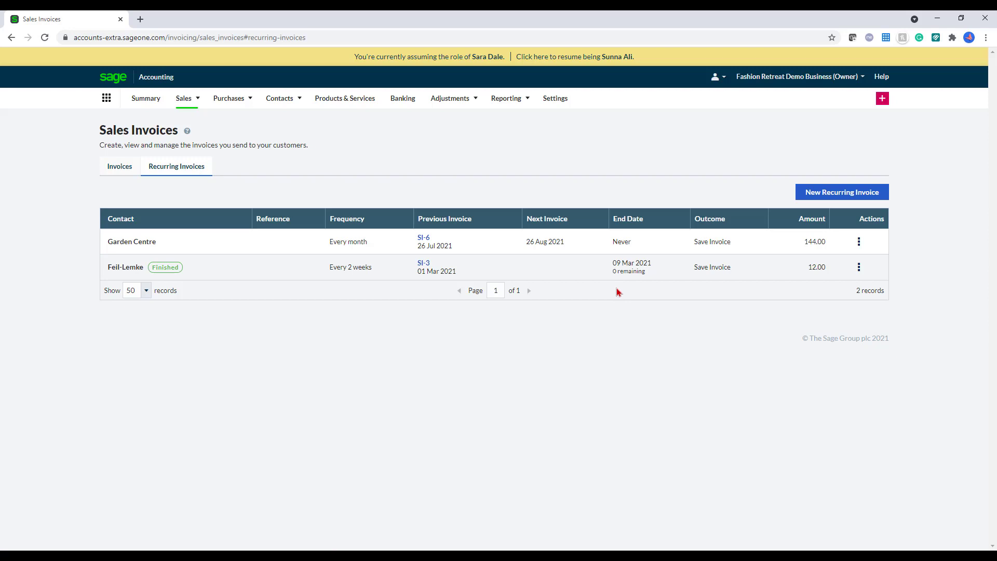
mouse_move(191, 104)
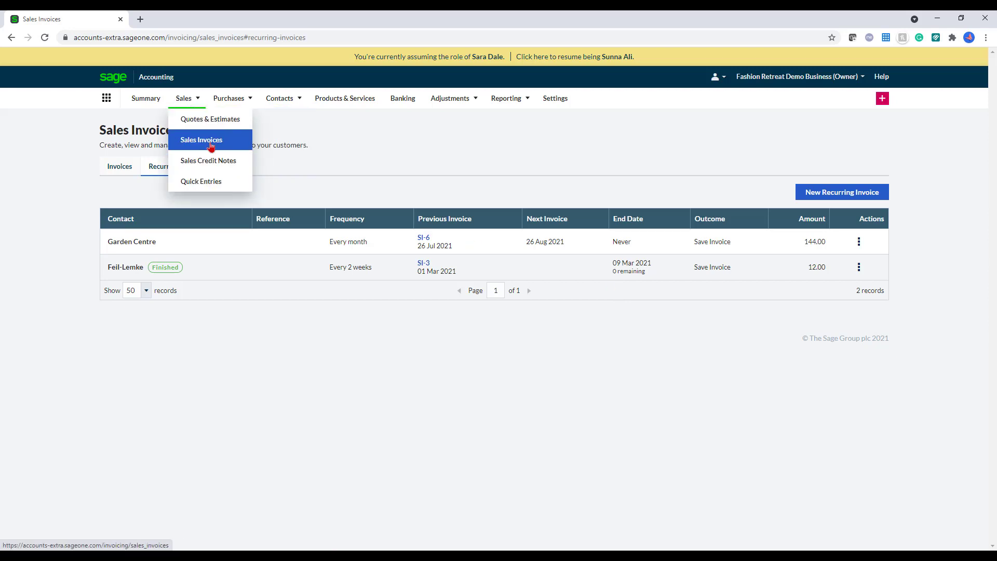
Step: Start a new sales quick entry for Fahey-Hansen with reference Invoice 1
left_click(210, 183)
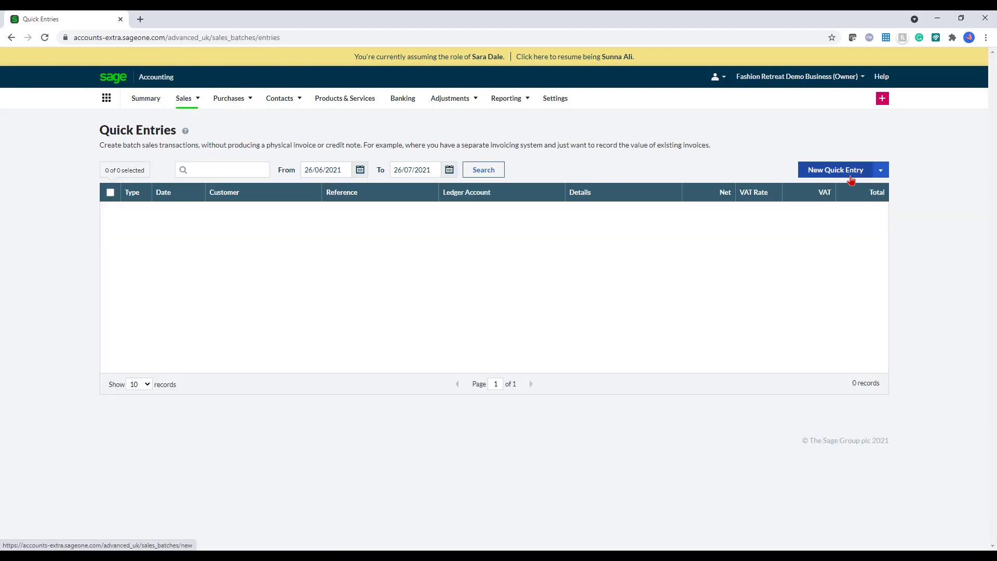
left_click(846, 178)
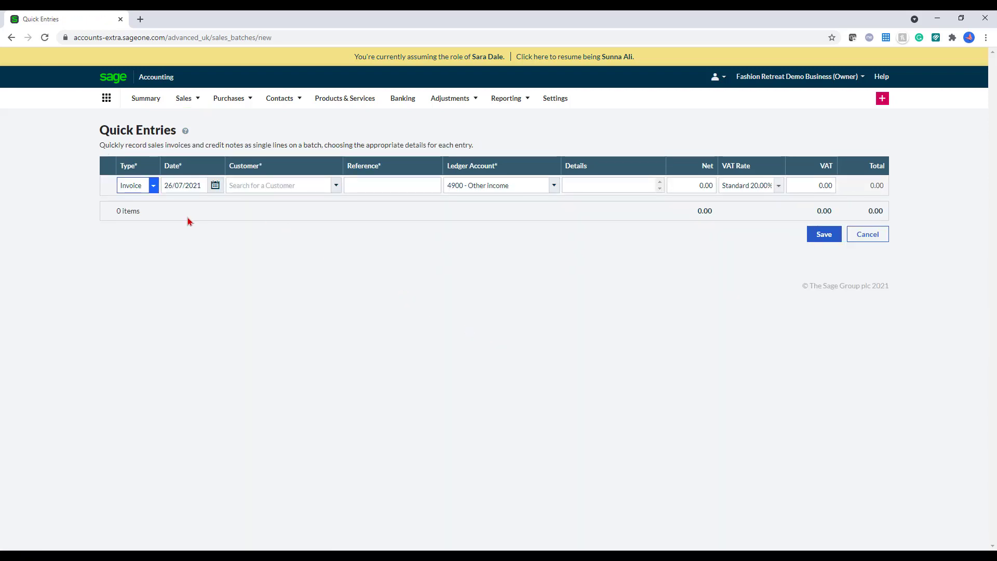
left_click(335, 187)
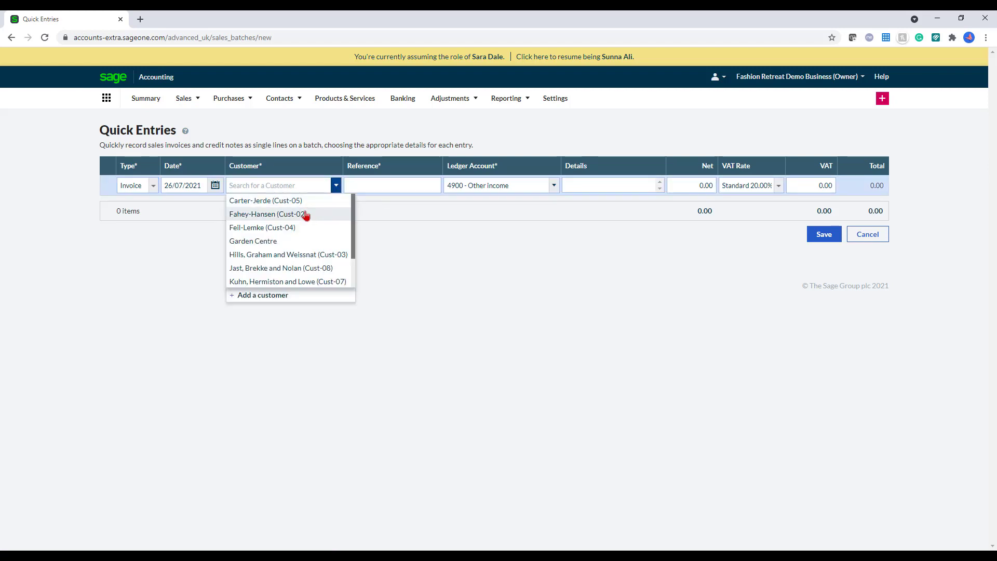
left_click(306, 214)
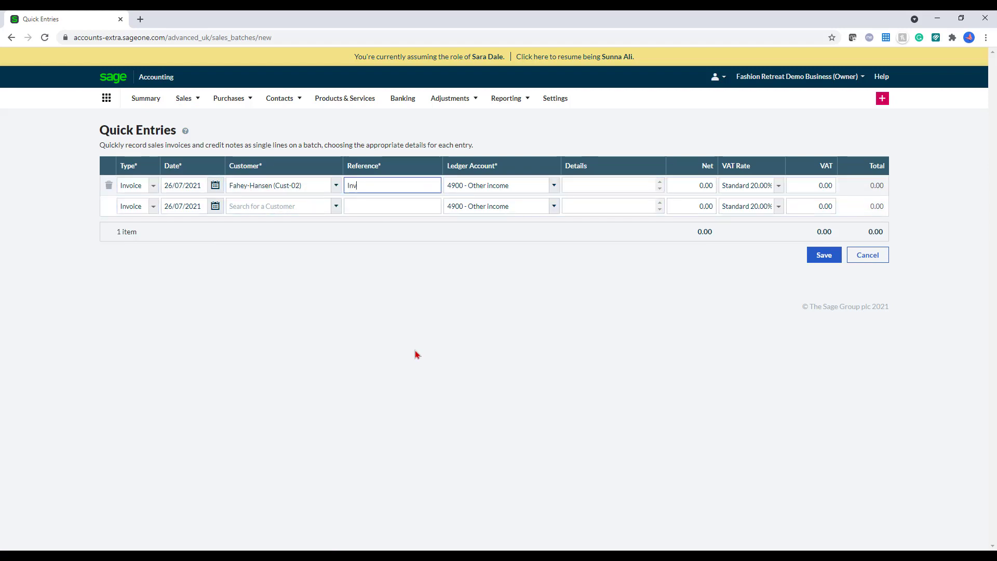
type("Invoice 1")
Step: Post the entry to 4000 - Sales - Products at 12.00 net and save the batch
left_click(533, 183)
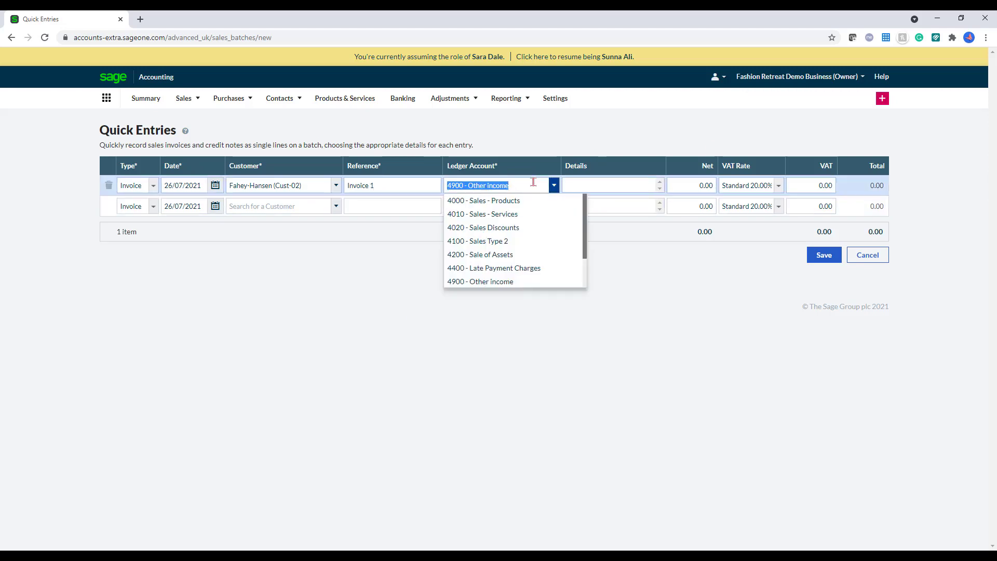
left_click(528, 199)
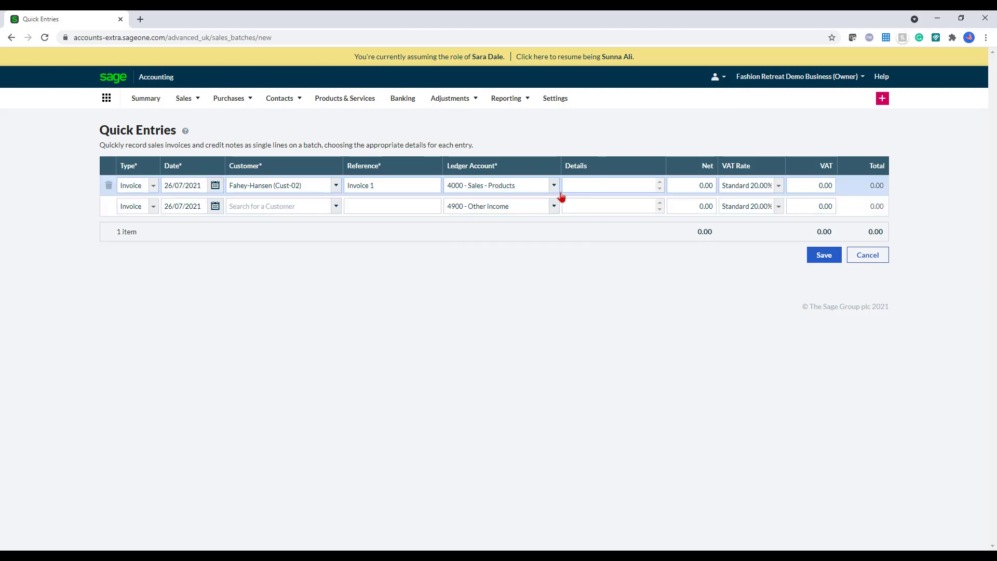
left_click(692, 185)
type("12")
key("Tab")
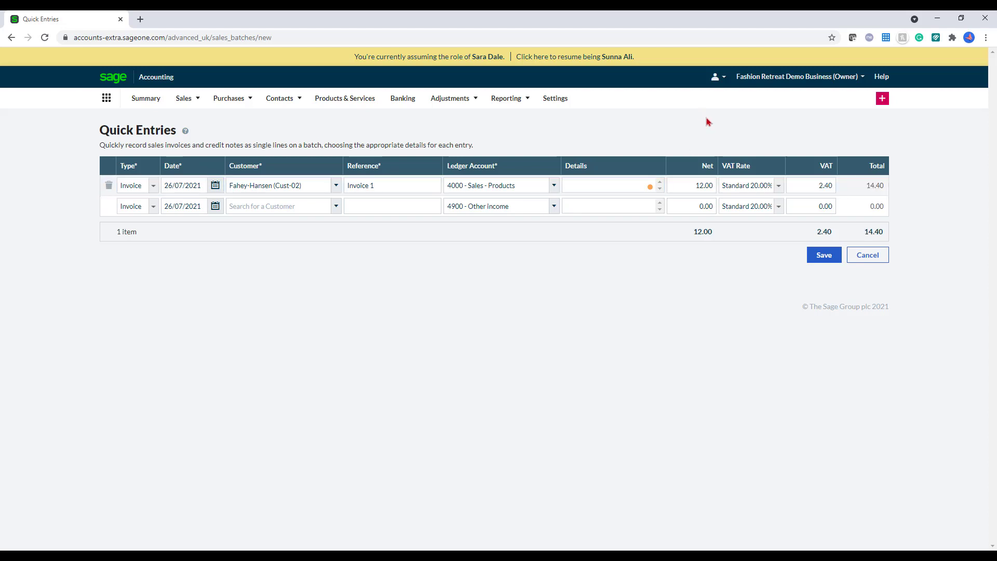
left_click(837, 256)
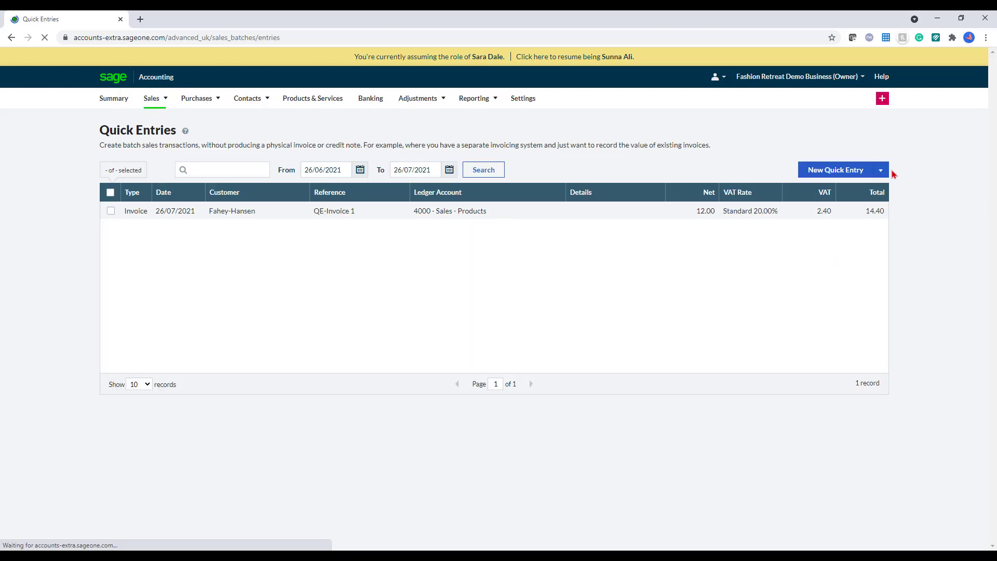
left_click(885, 172)
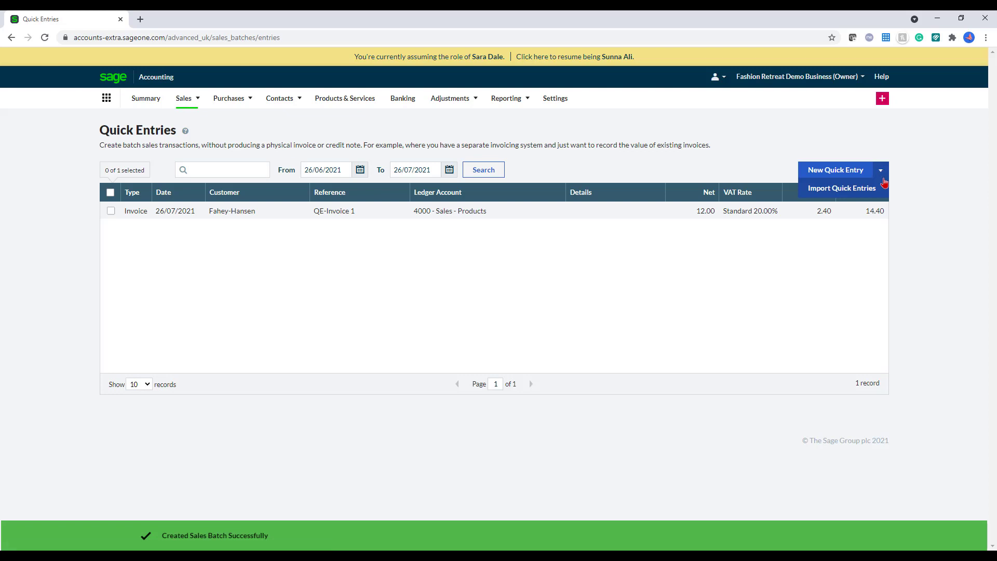
Step: Through Import Quick Entries, download and open the example_import_sales_quick_entries template CSV
left_click(883, 191)
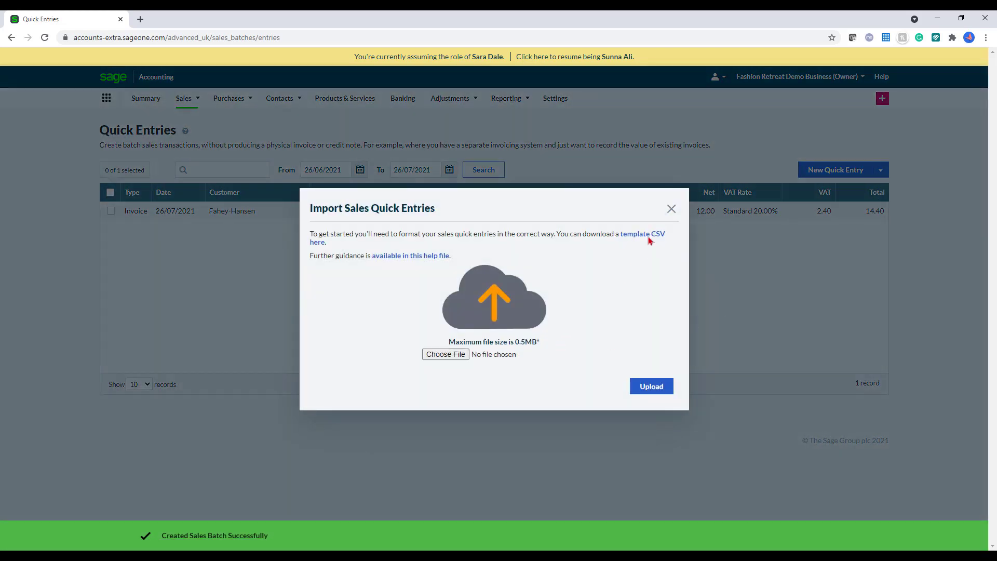
left_click(648, 236)
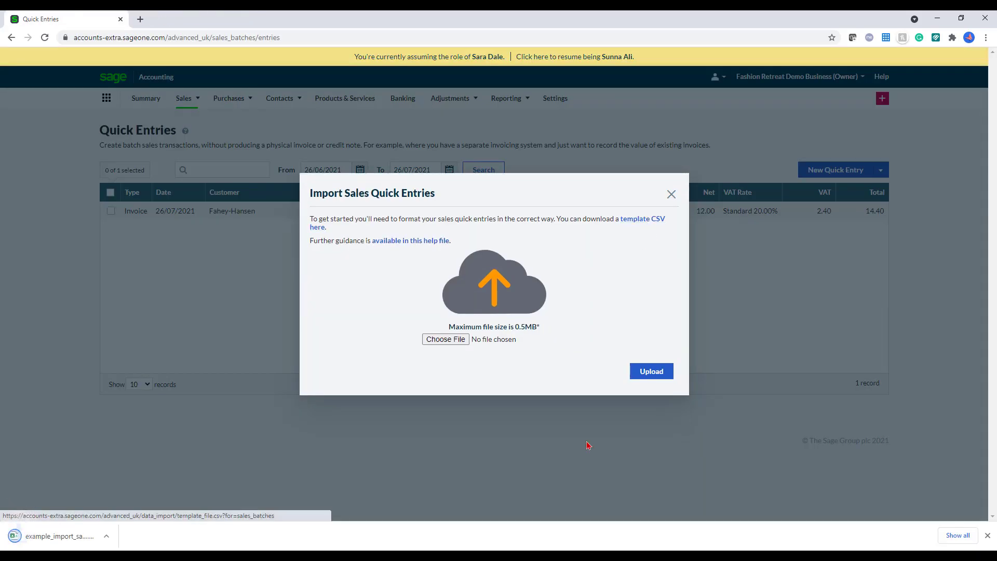
left_click(74, 543)
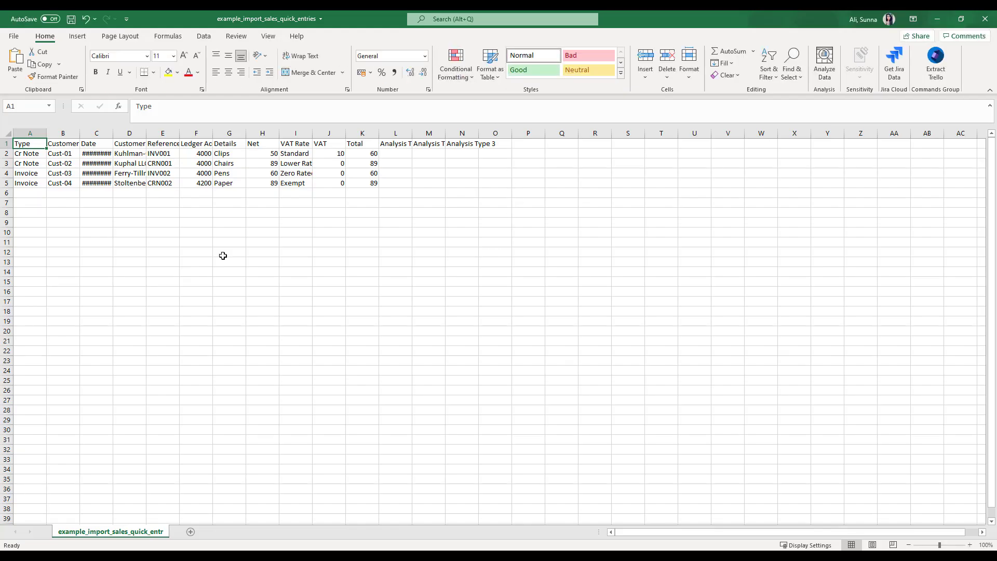
Step: Autofit column C so the quick-entry dates show in full, then close the template without saving
double_click(108, 132)
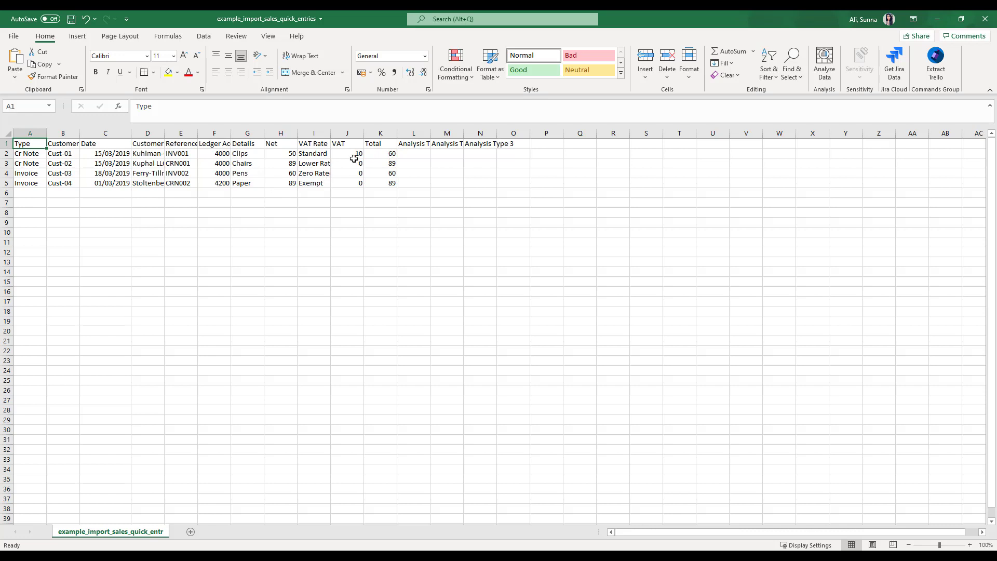
left_click(985, 19)
left_click(499, 299)
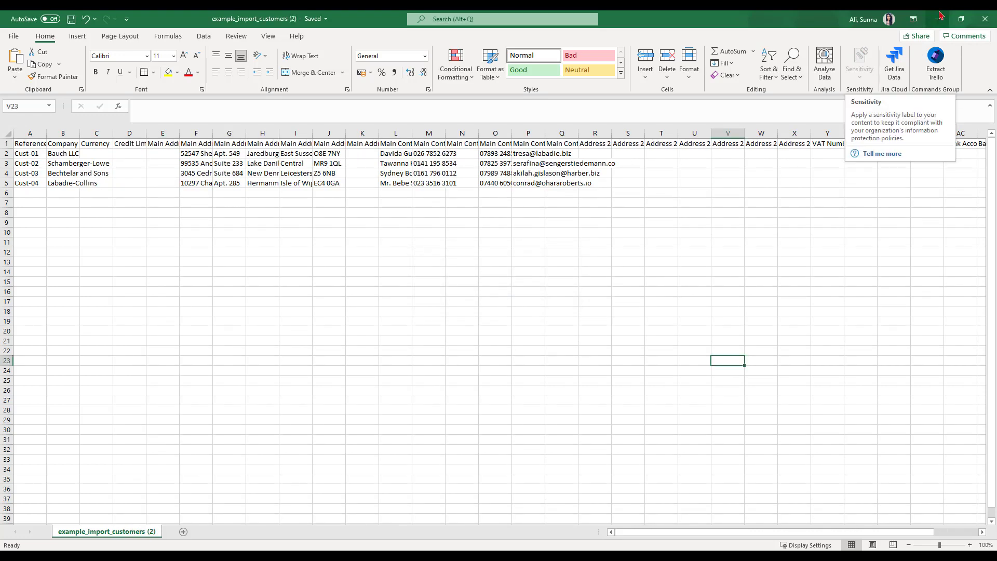
Step: Close the customers workbook, choose example_import_customers (2) for import, then dismiss the import window without uploading
left_click(985, 19)
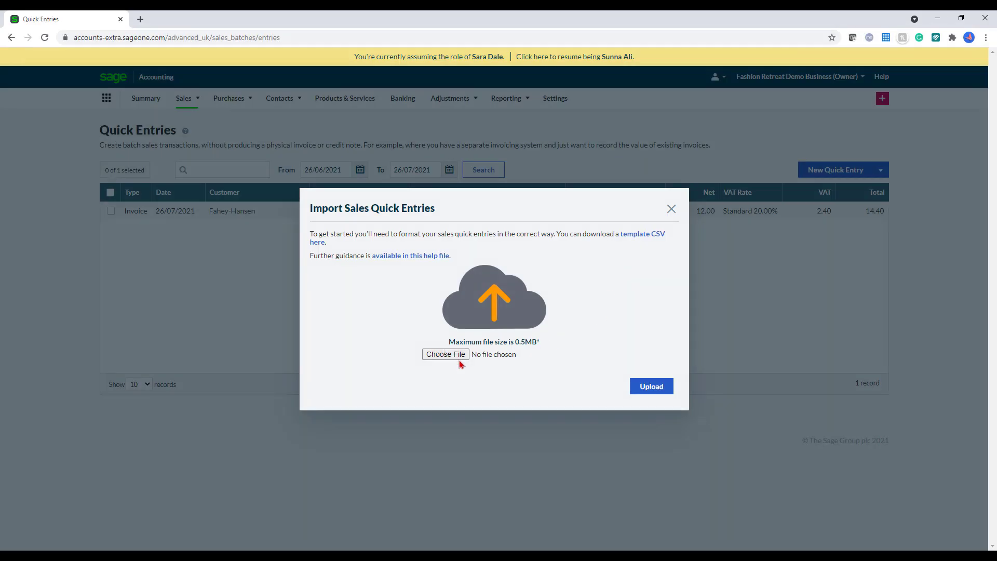
left_click(459, 357)
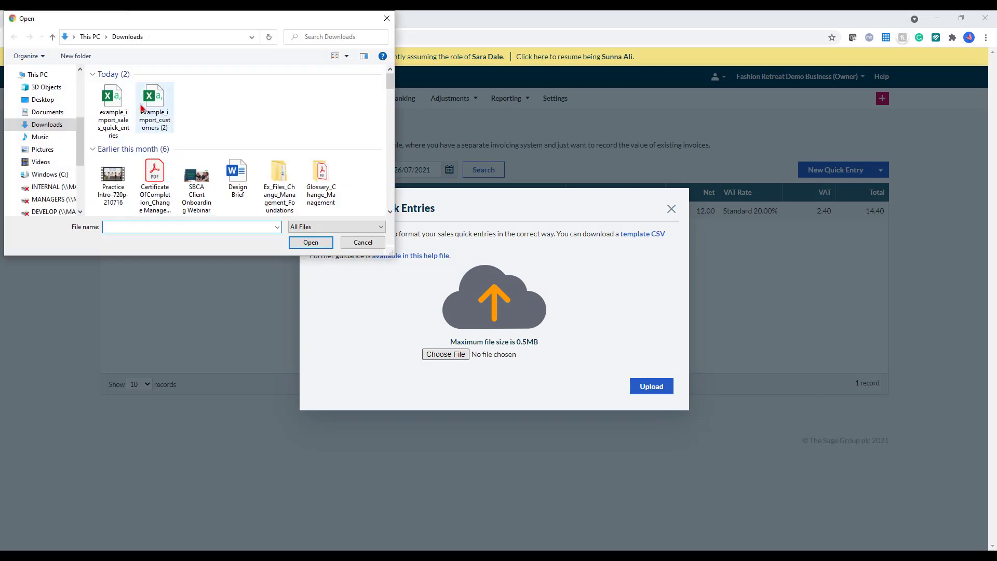
left_click(154, 107)
left_click(328, 242)
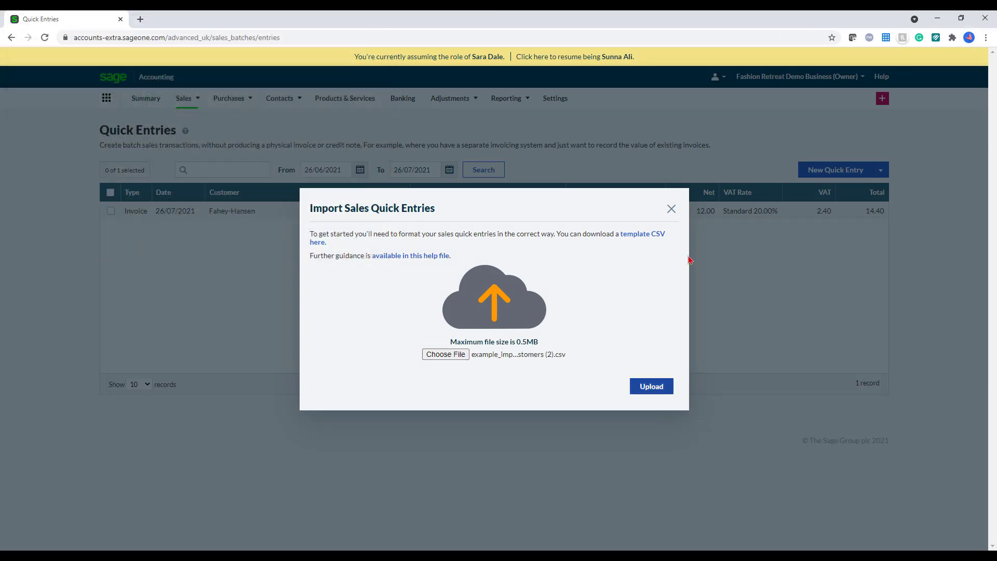
left_click(672, 208)
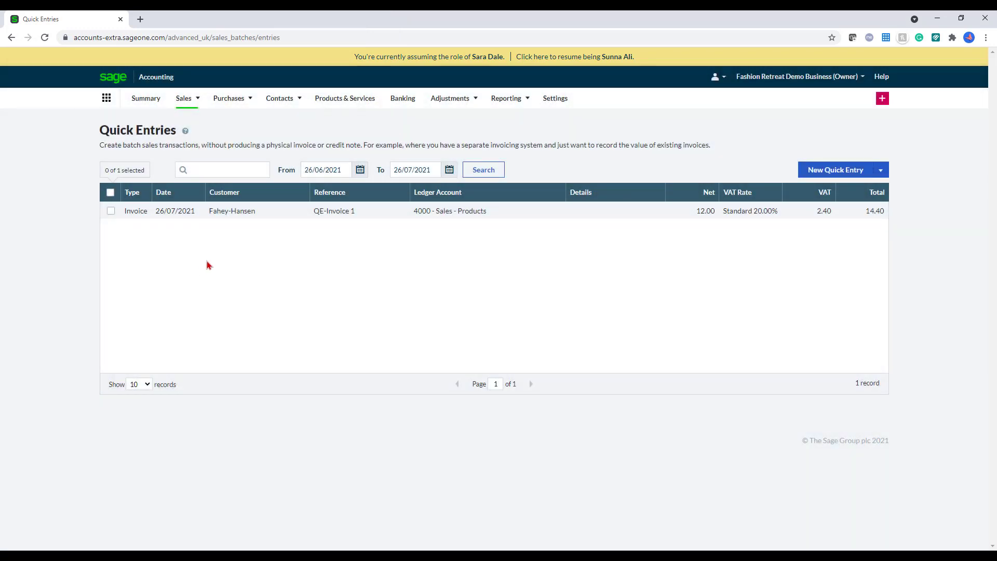
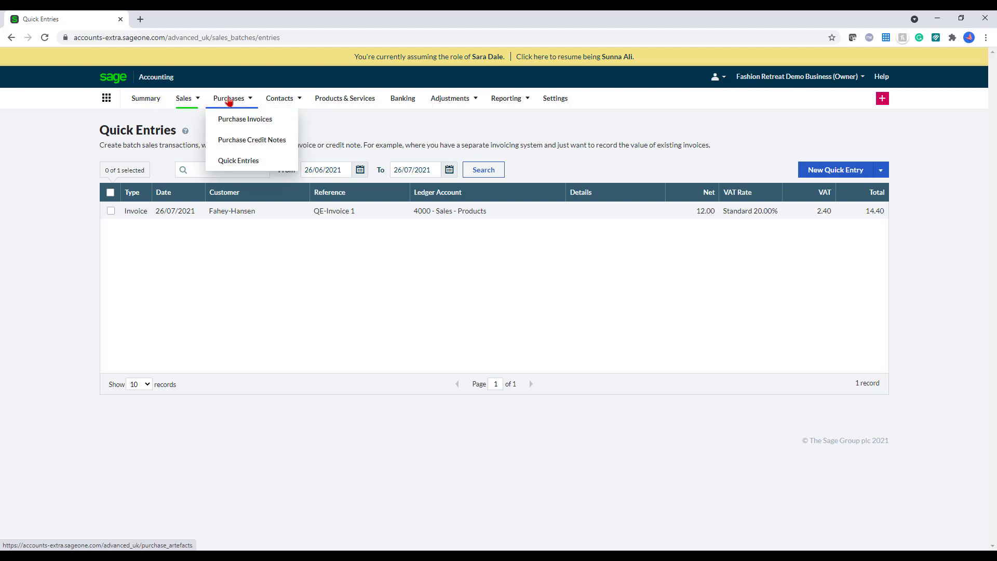
Step: Start a new purchase invoice and begin adding a new supplier for it
left_click(244, 130)
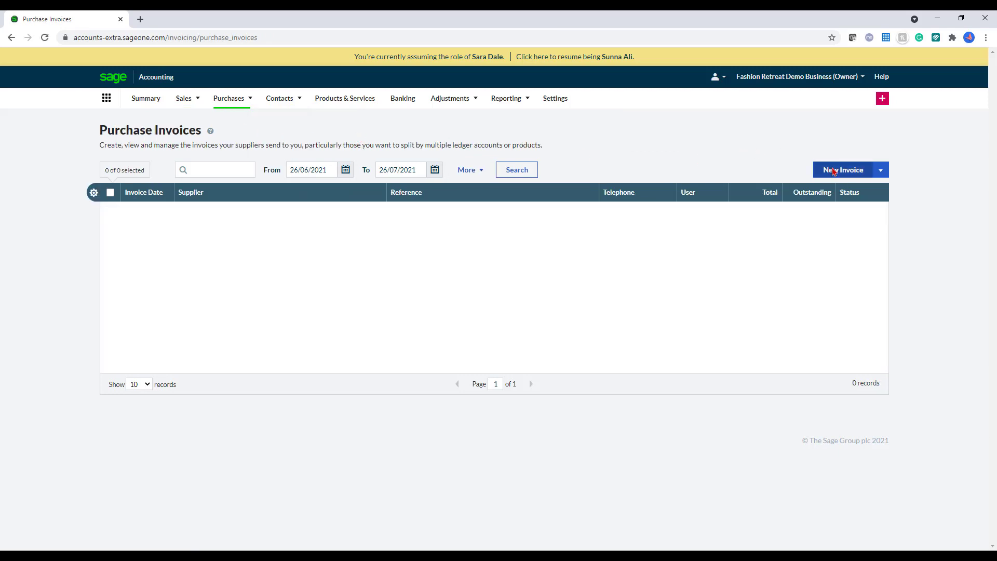
left_click(833, 172)
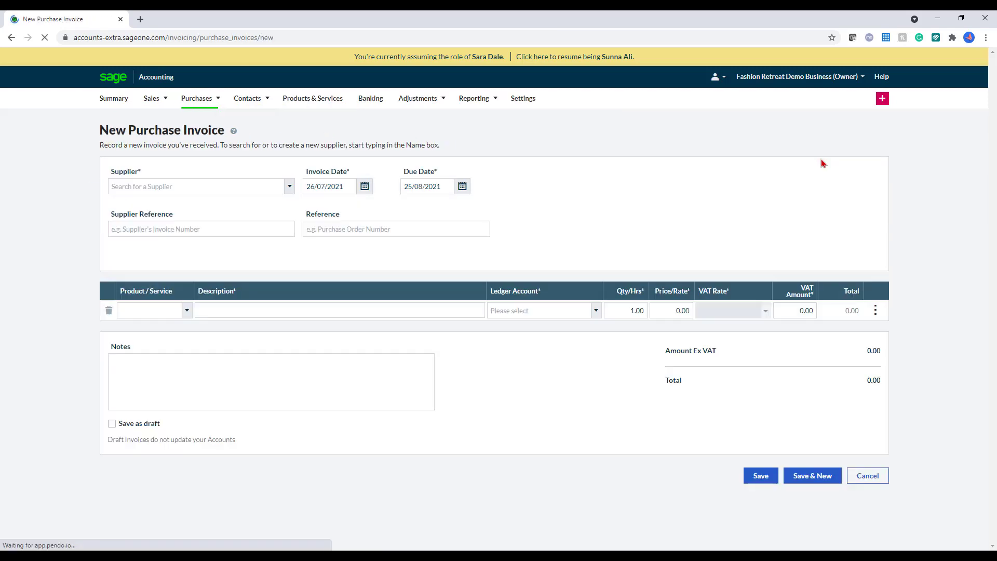
left_click(290, 186)
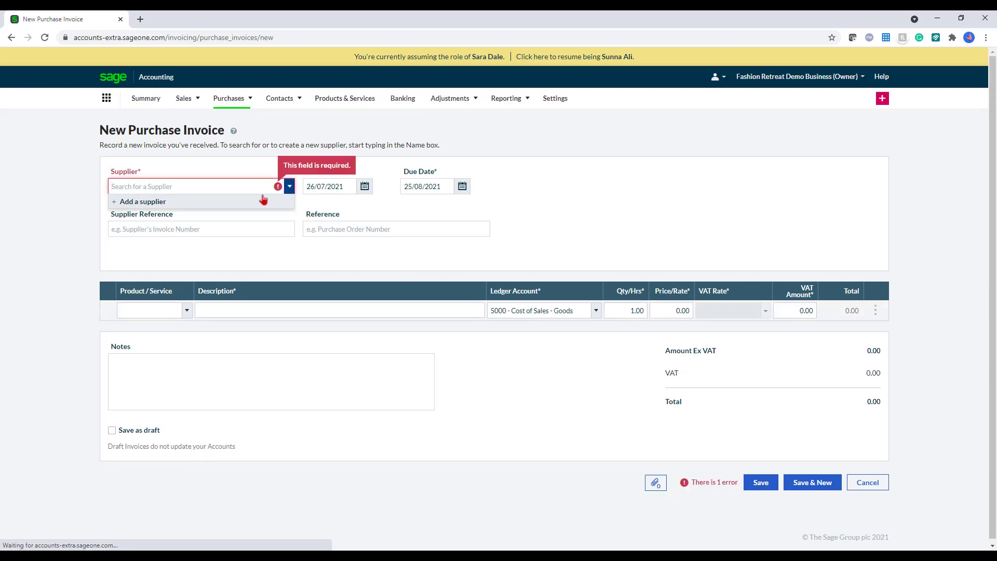
left_click(165, 204)
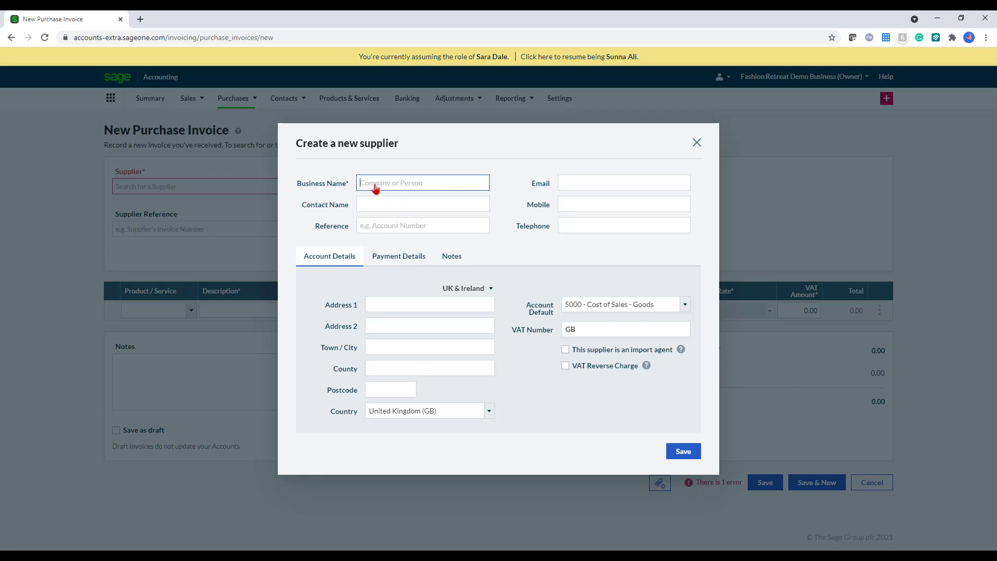
Step: Create supplier Leaves and Co with its address, town, postcode and e-mail, and save it
type("Leaves and Co")
left_click(398, 306)
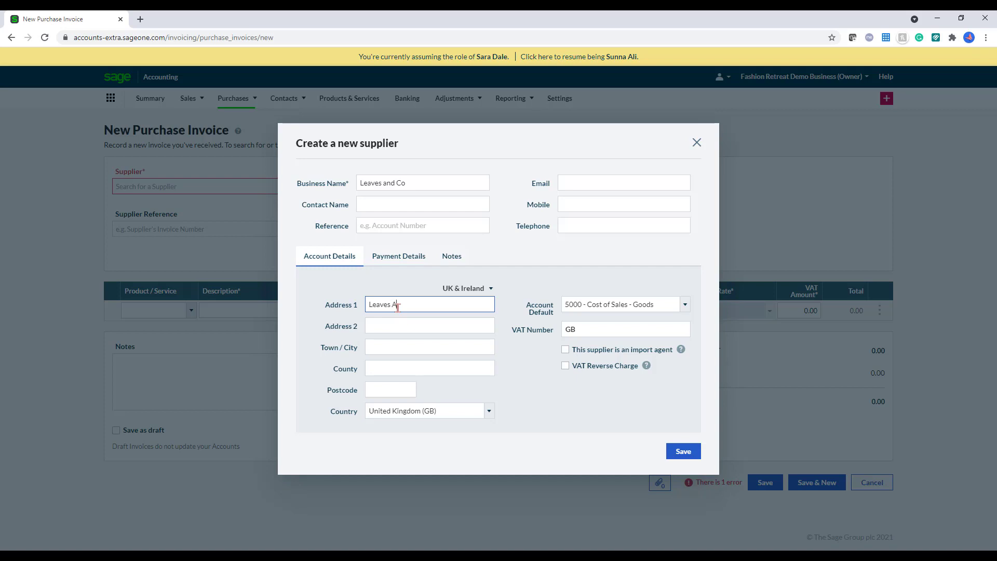
left_click(393, 348)
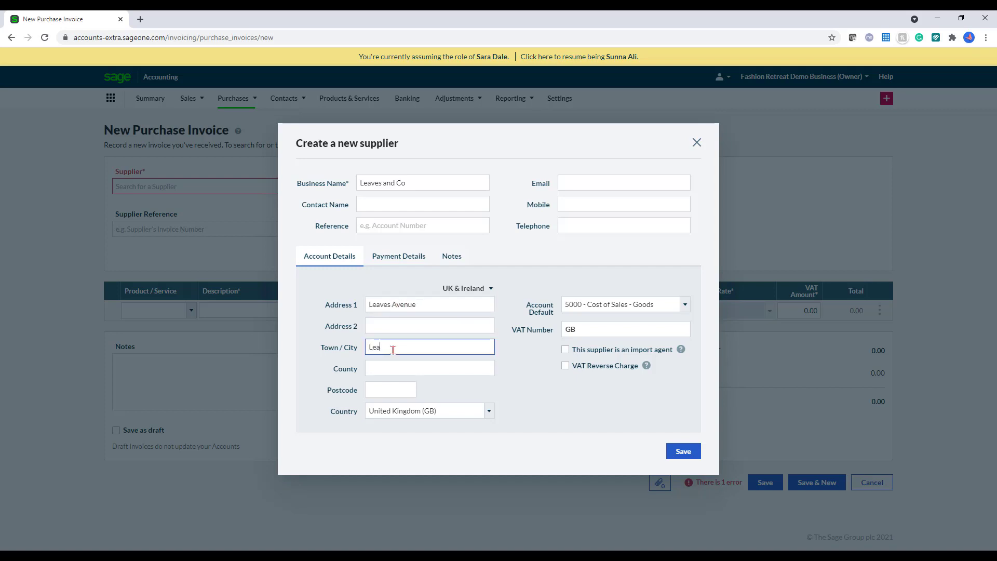
left_click(382, 390)
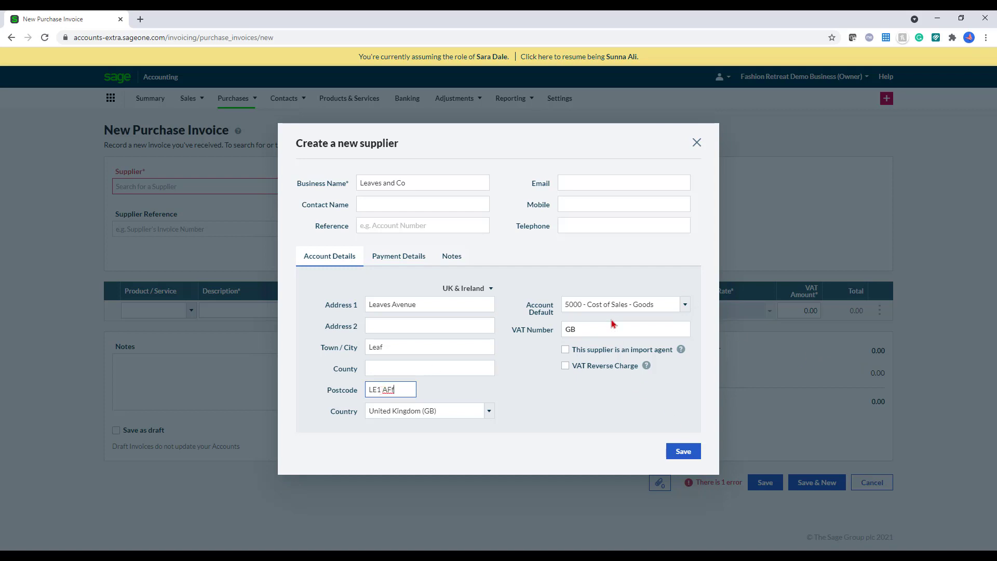
left_click(582, 183)
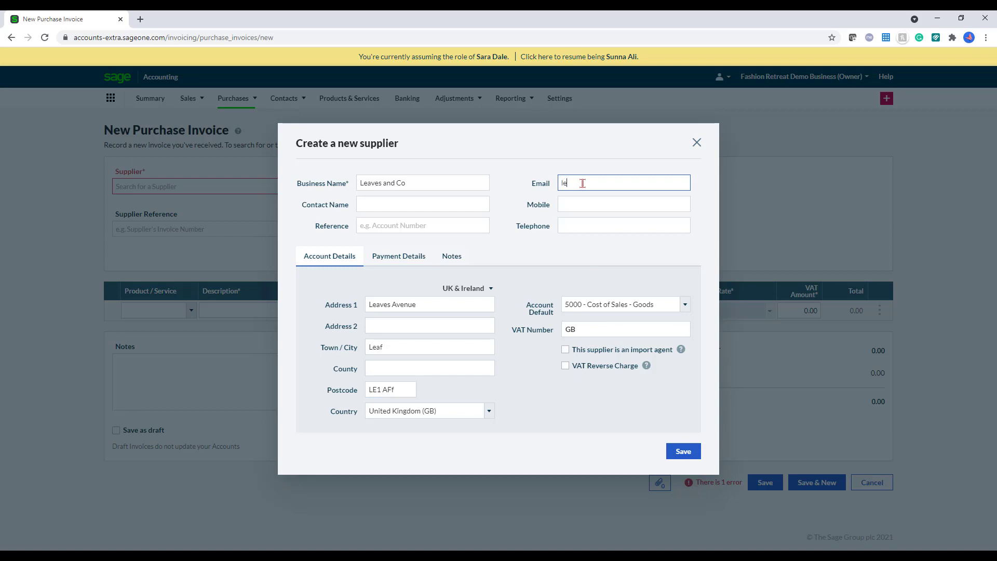
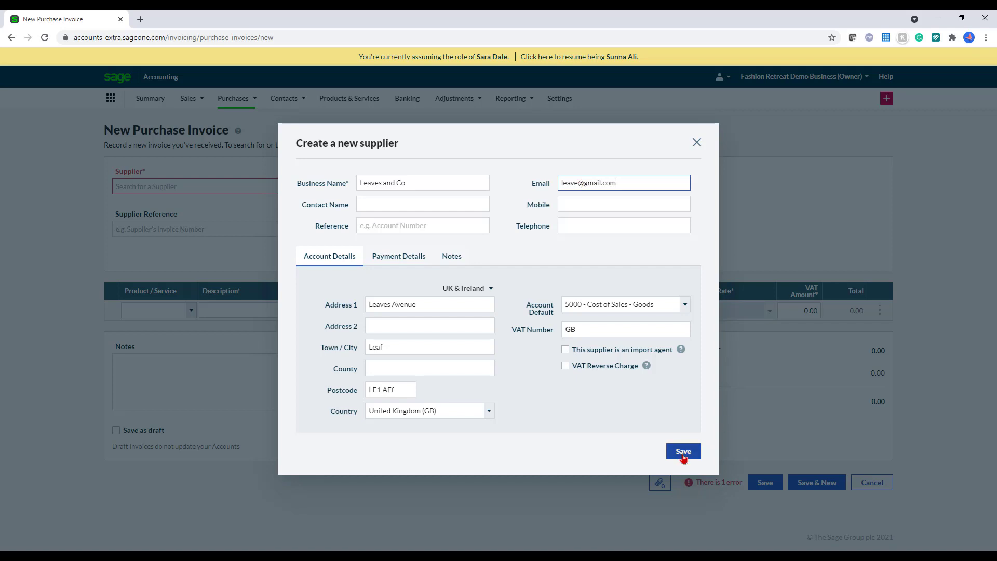
left_click(683, 452)
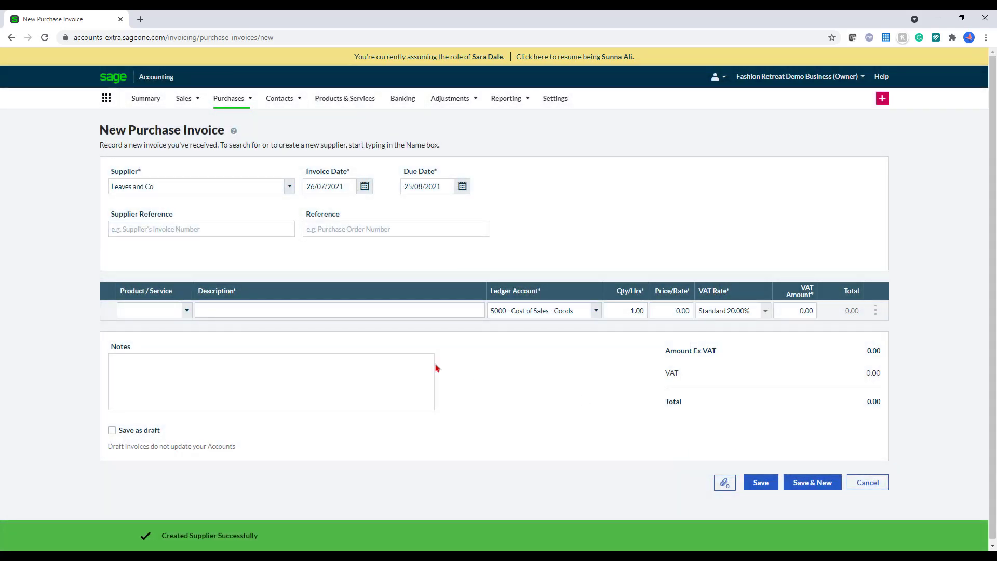
Step: Add a Leaves line priced 100.00 plus 20% VAT and save the £120.00 invoice
left_click(311, 307)
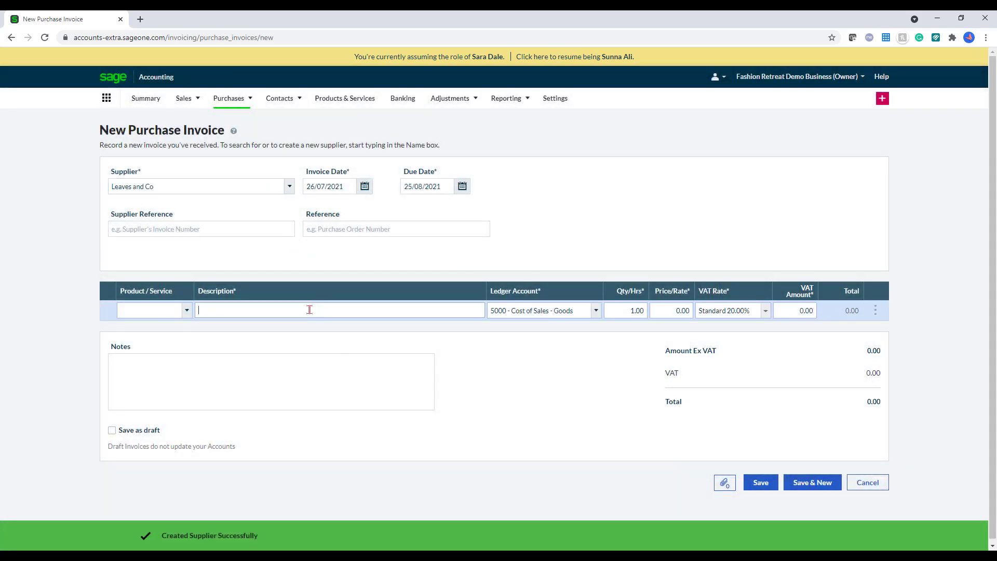
type("Leaves")
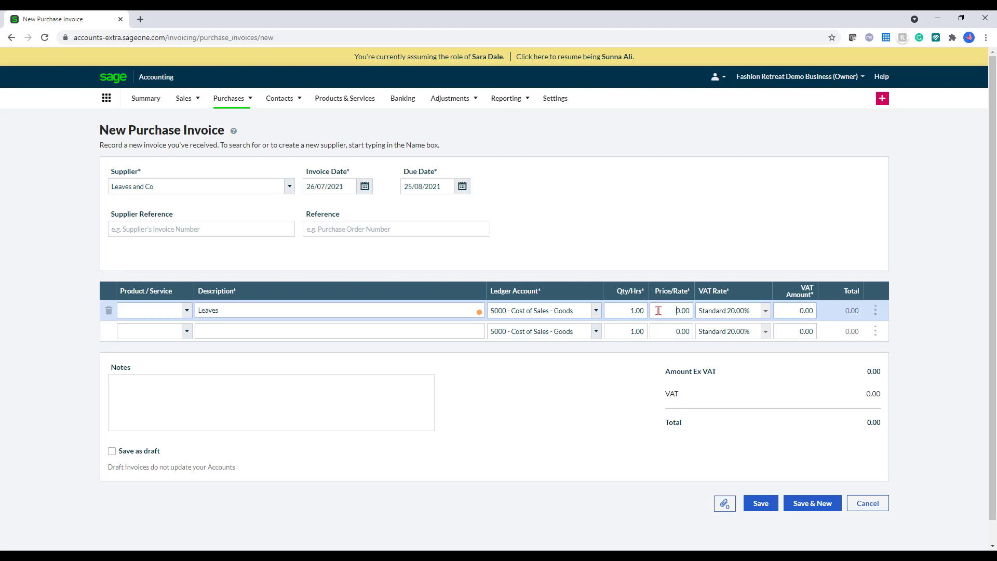
left_click(658, 310)
type("10")
left_click(718, 268)
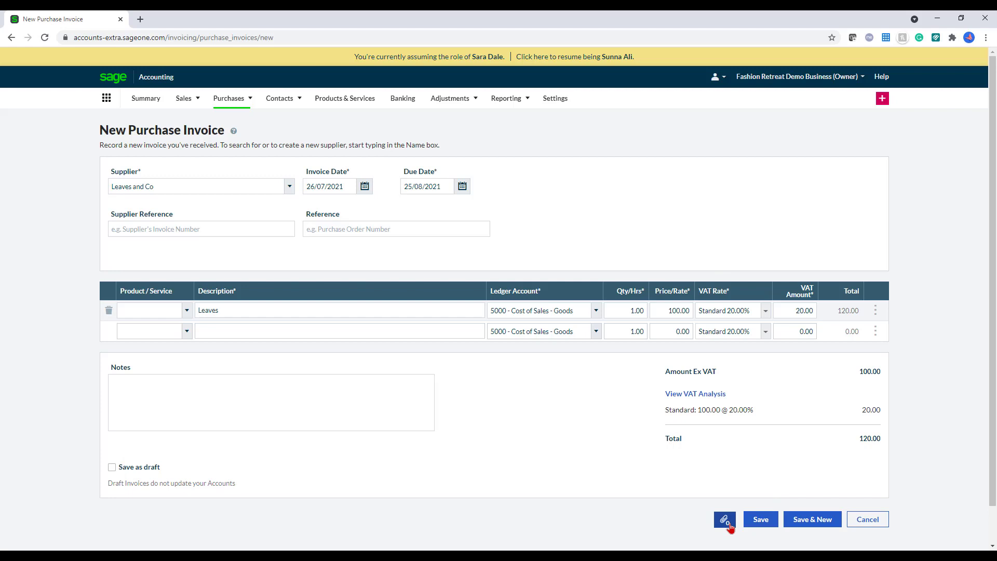
left_click(762, 520)
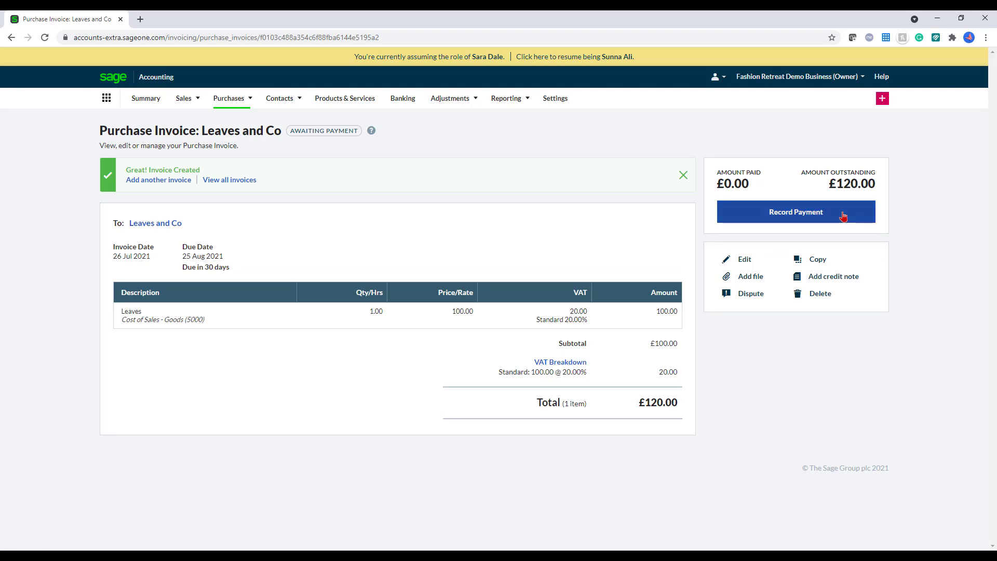
Step: From Purchases Quick Entries, download the Import Quick Entries template CSV and open it
mouse_move(228, 98)
left_click(245, 163)
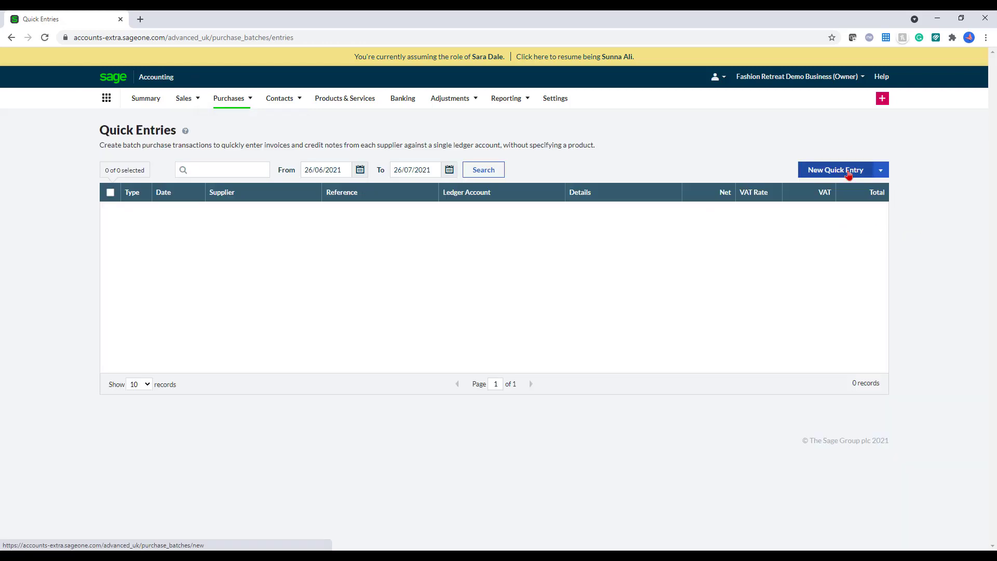
left_click(849, 175)
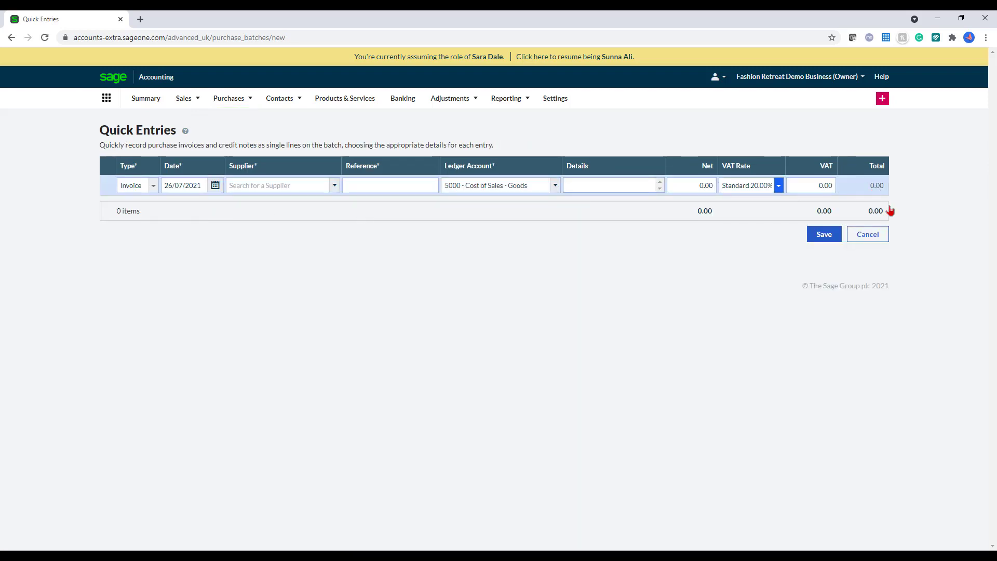
left_click(883, 237)
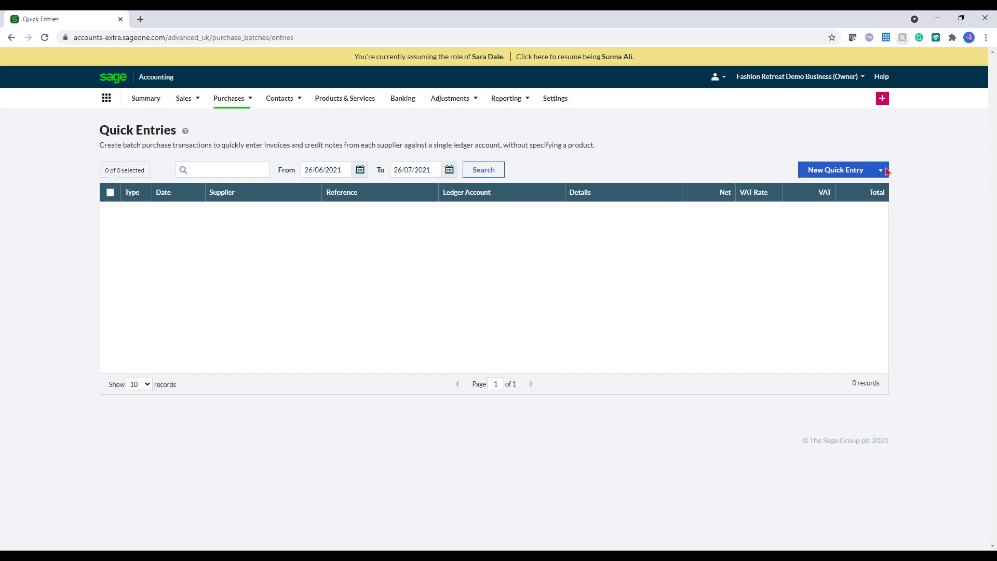
left_click(885, 170)
left_click(886, 194)
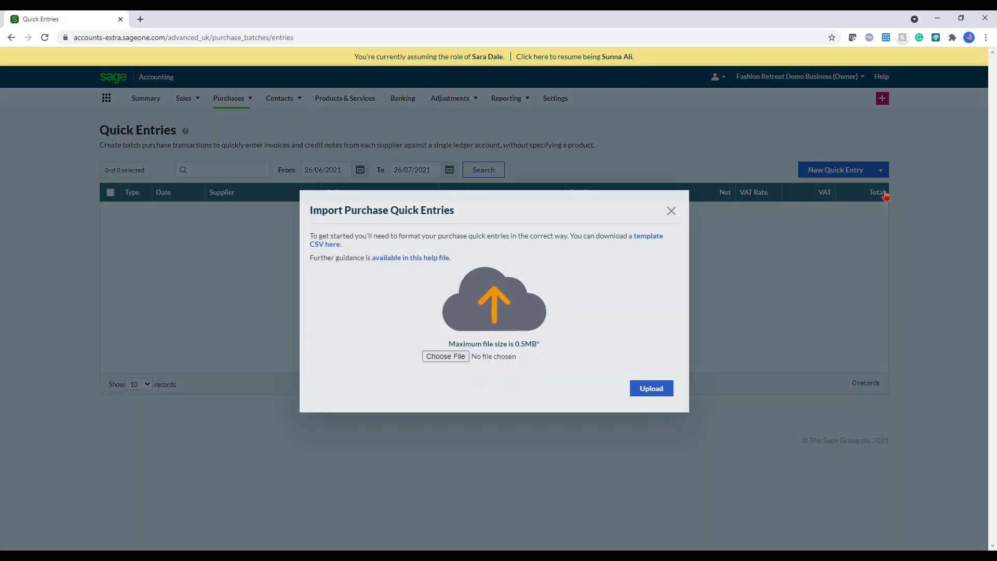
left_click(658, 238)
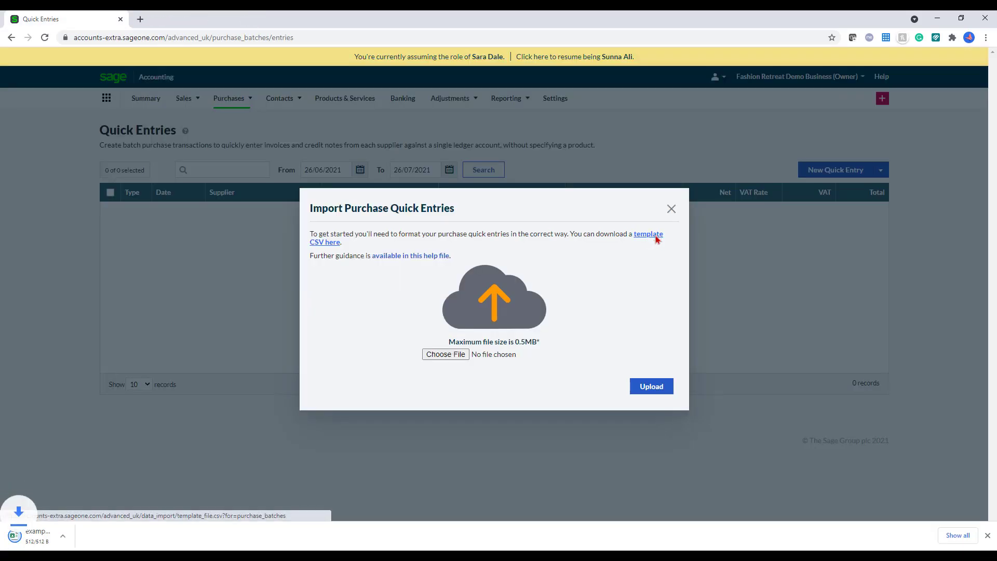
left_click(57, 535)
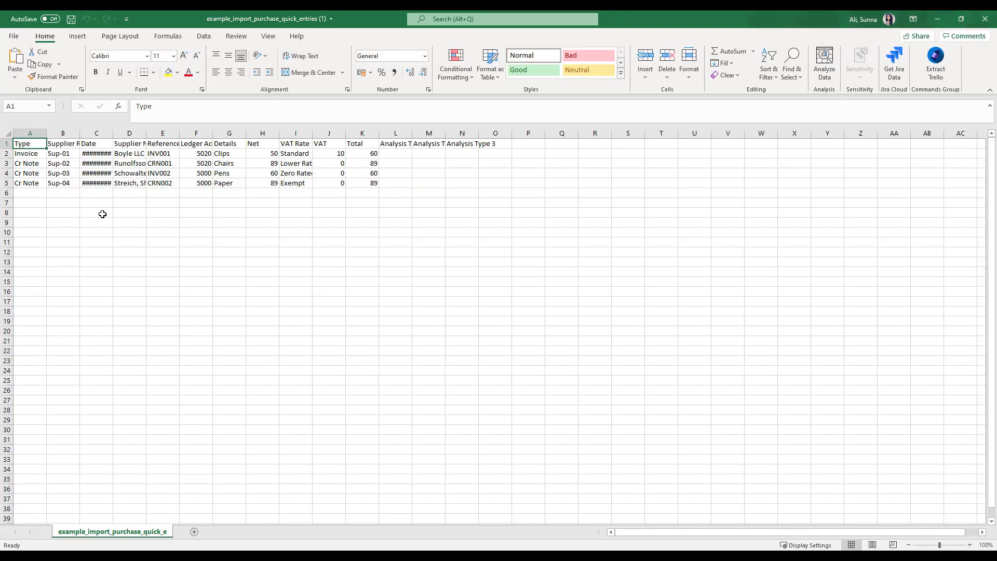
Step: Widen Date column C so the dates are readable, then close the template workbook
left_click(95, 133)
left_click_drag(113, 133, 123, 133)
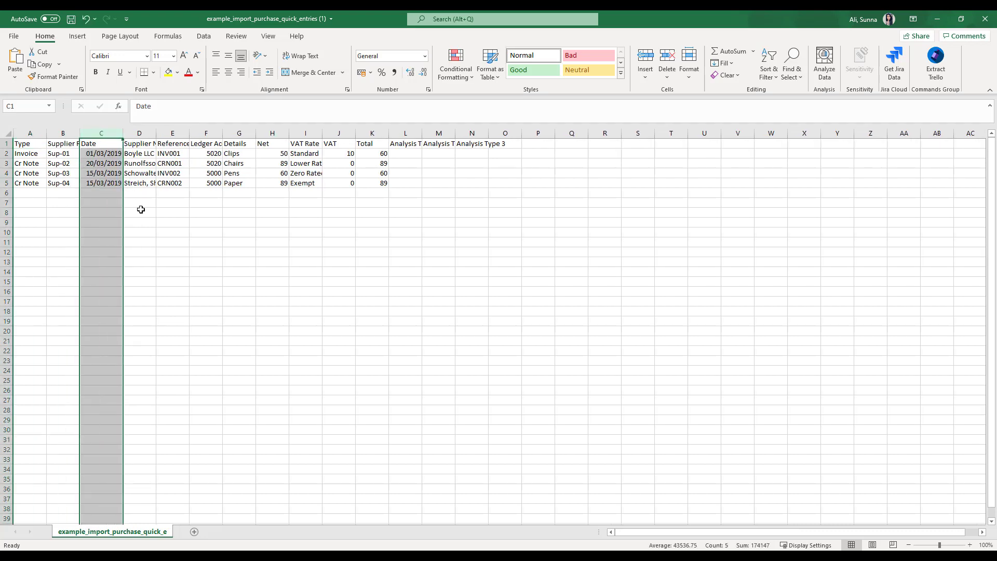
left_click(175, 290)
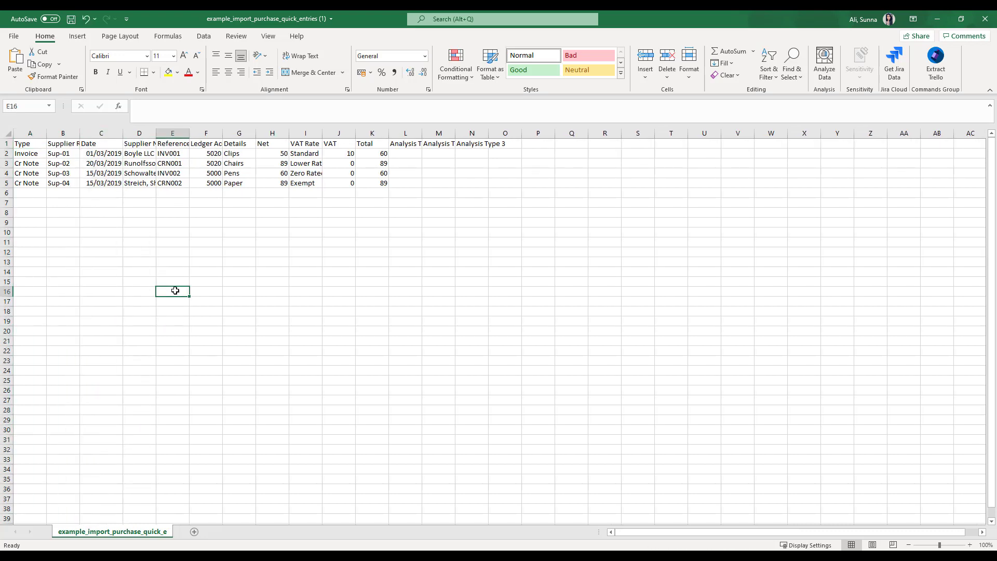
left_click(986, 19)
Step: Discard the template changes, close the import window, and go to the Banking page
left_click(499, 302)
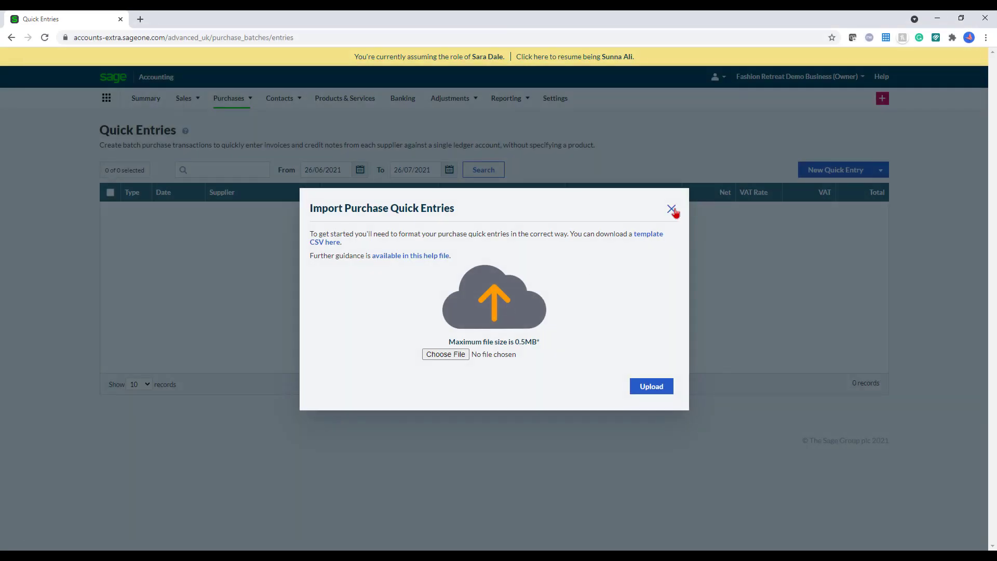
left_click(673, 210)
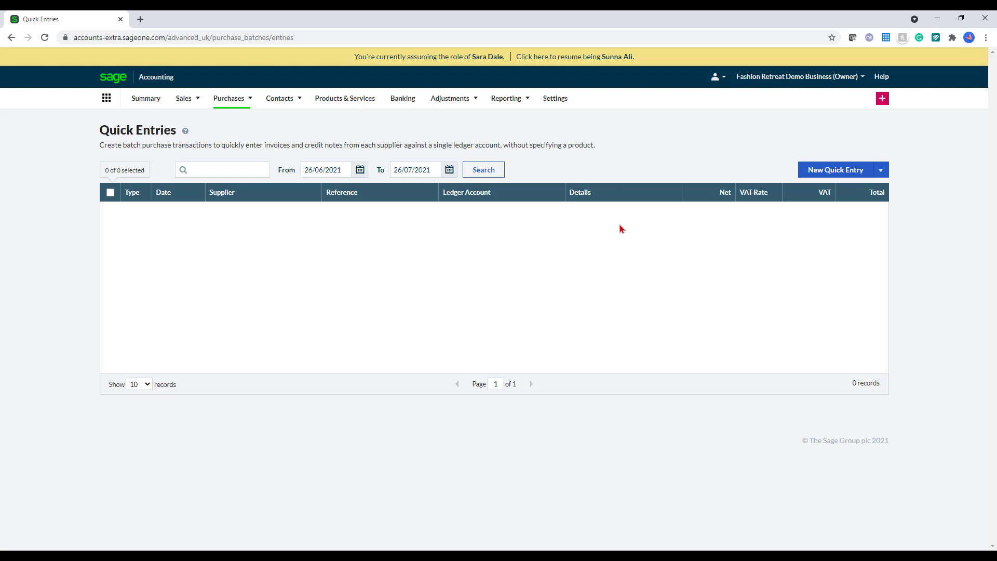
left_click(415, 101)
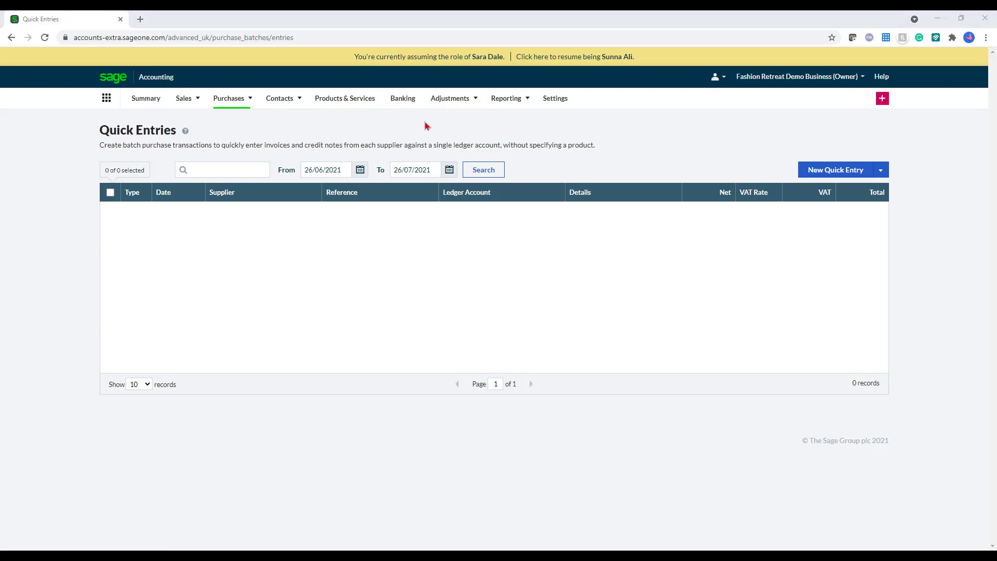
left_click(402, 104)
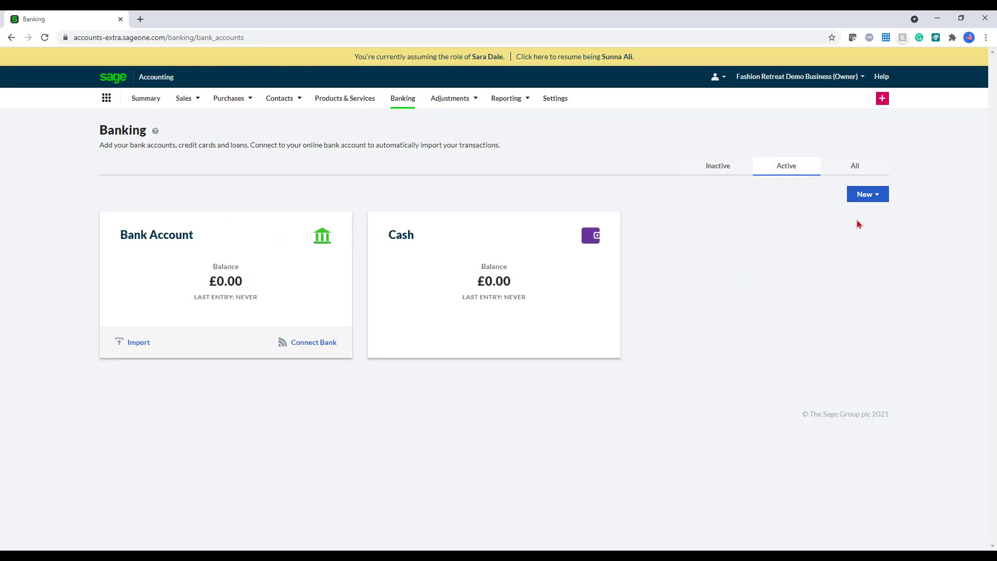
Step: Add a new current bank account named Halifax
left_click(872, 200)
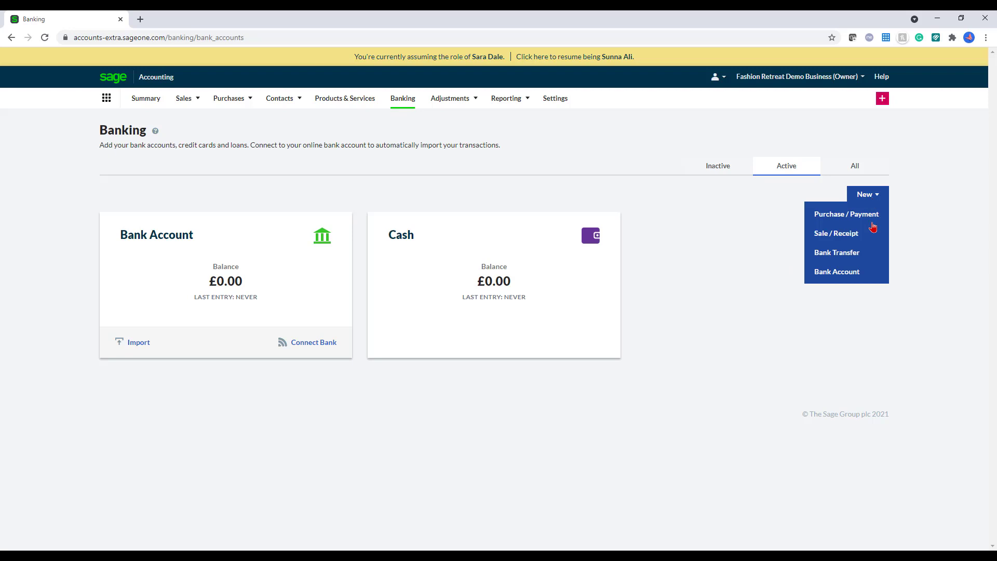
left_click(864, 272)
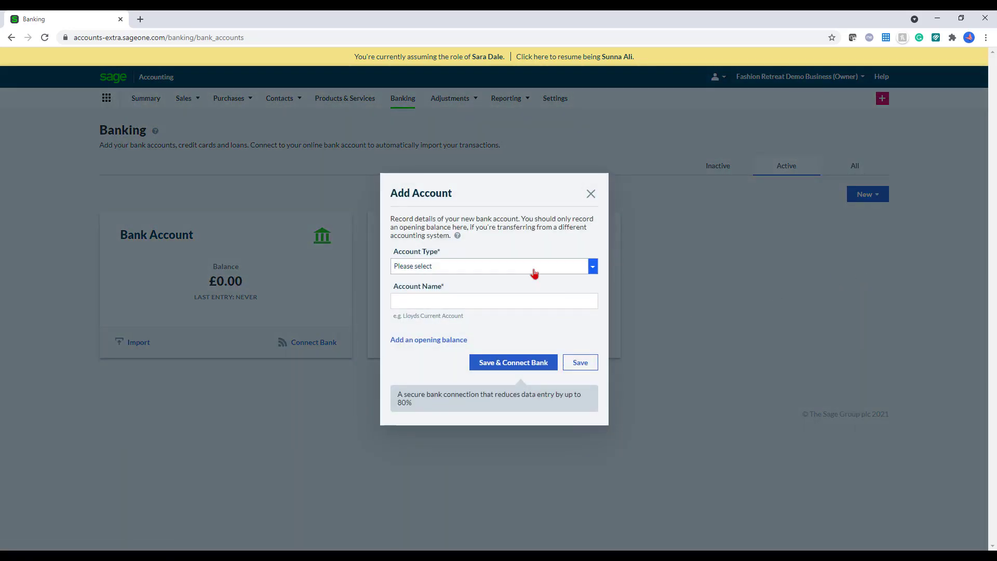
left_click(535, 267)
left_click(537, 288)
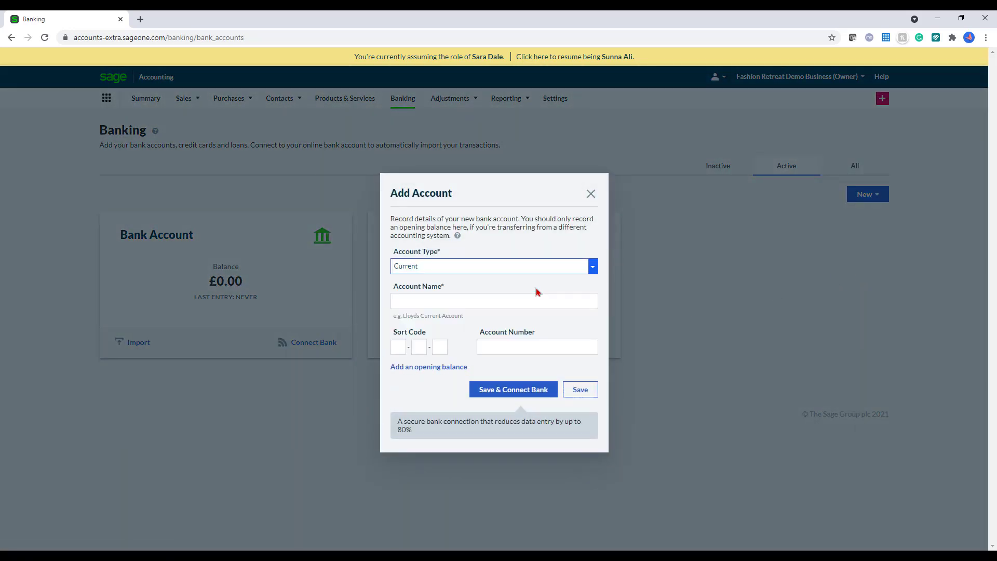
left_click(527, 305)
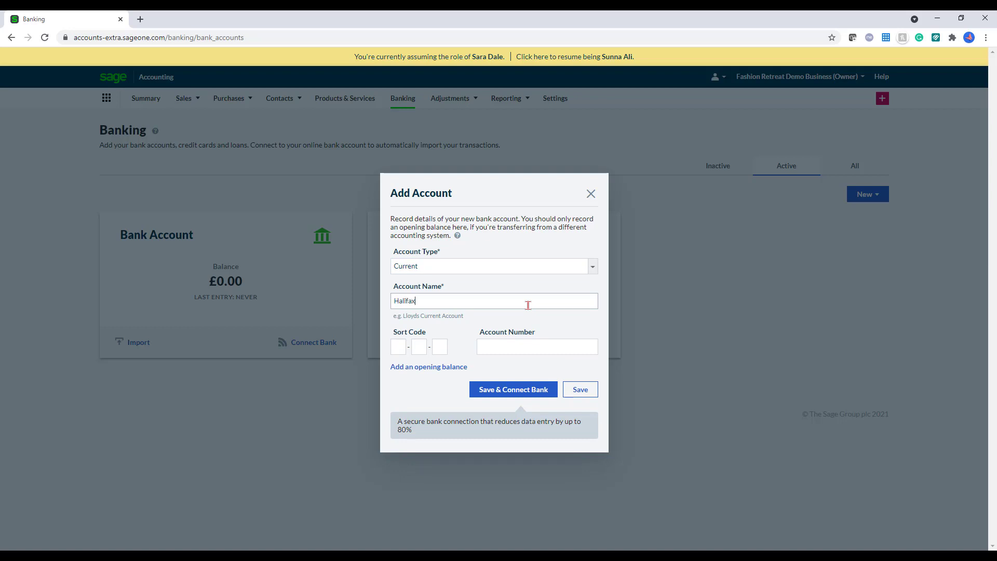
left_click(580, 392)
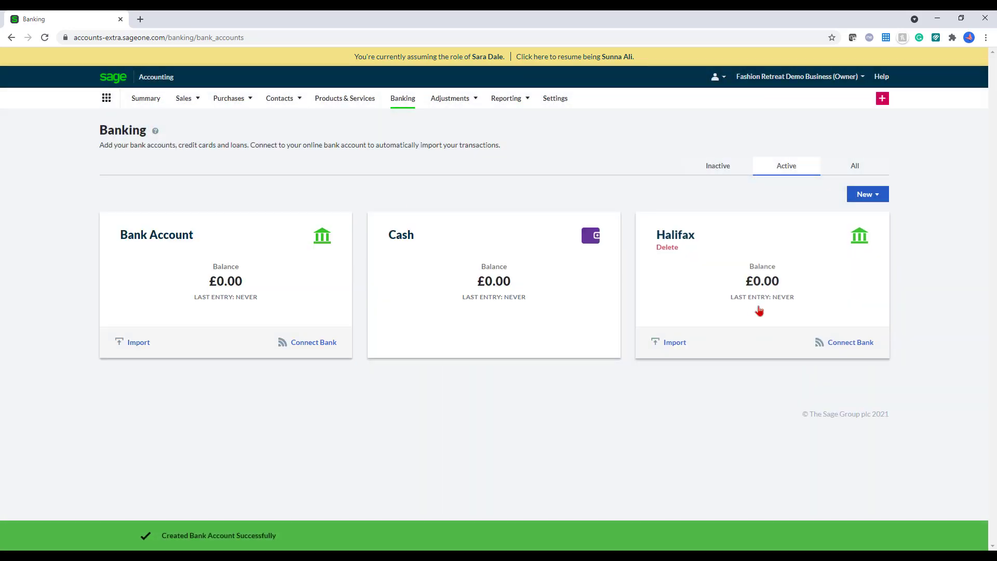
Step: Filter the bank accounts list by All, then Inactive, then Active
left_click(881, 169)
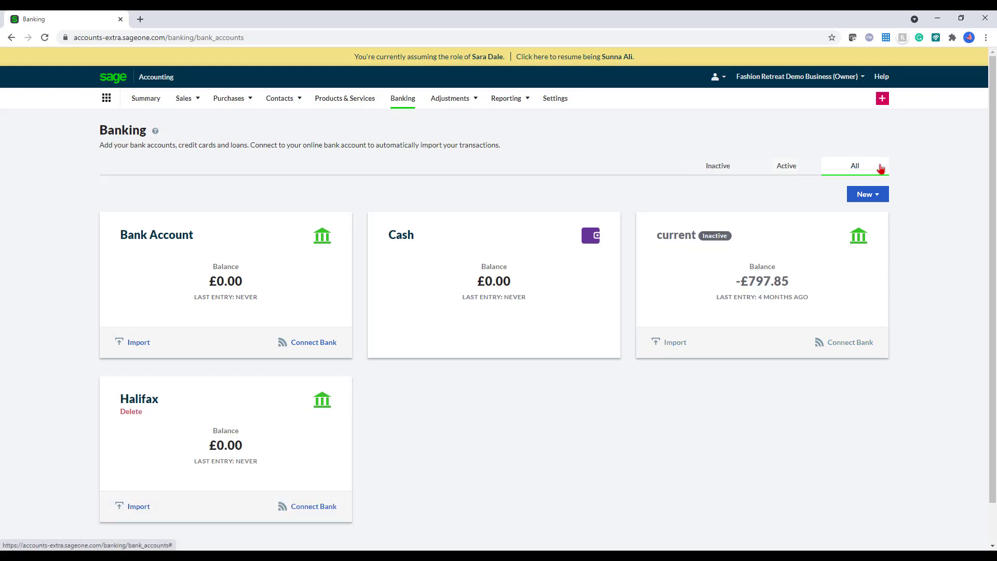
left_click(727, 164)
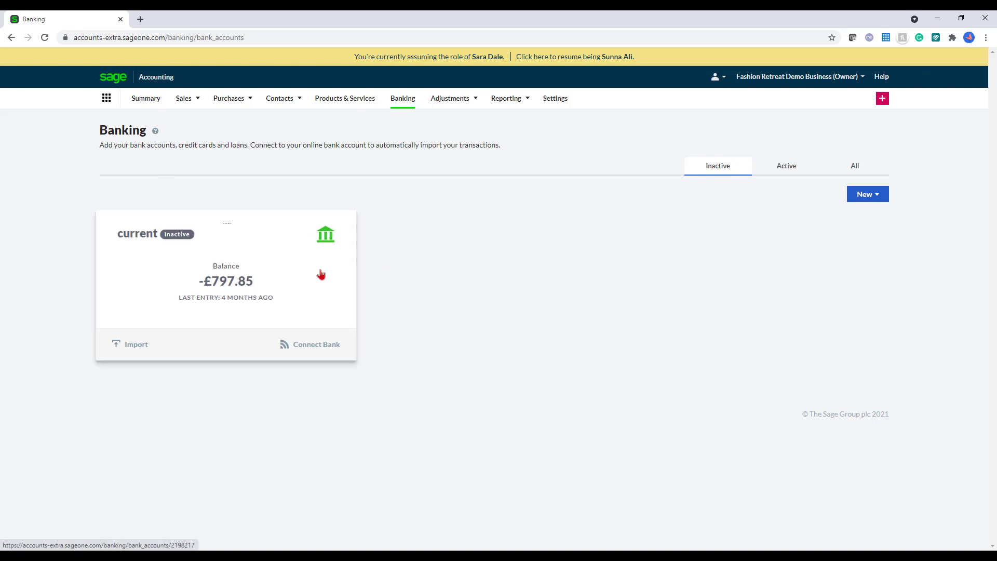
left_click(771, 165)
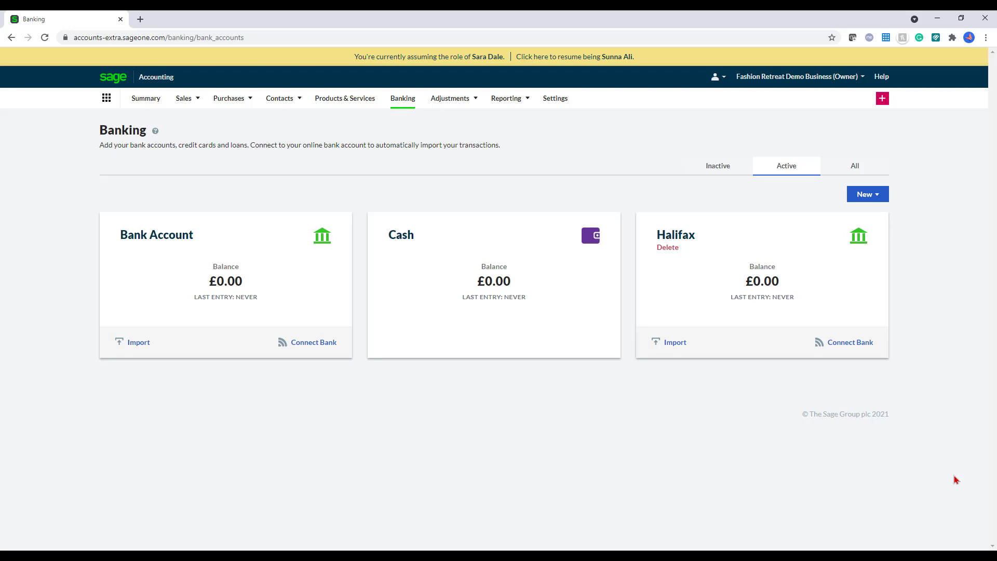
Step: Connect the Halifax account to the Halifax bank feed, accepting the terms and continuing on desktop
left_click(867, 351)
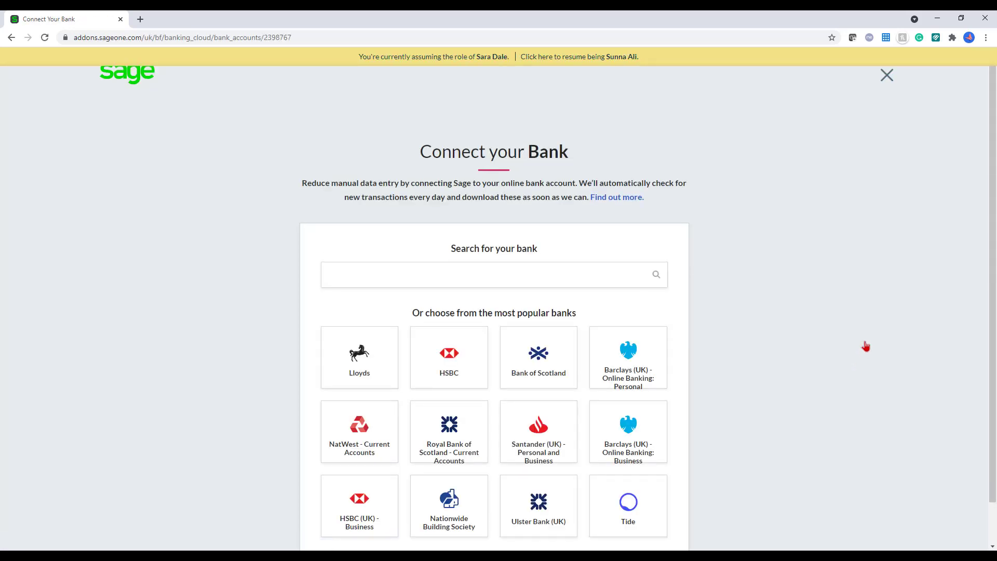
scroll(847, 343, "down", 1)
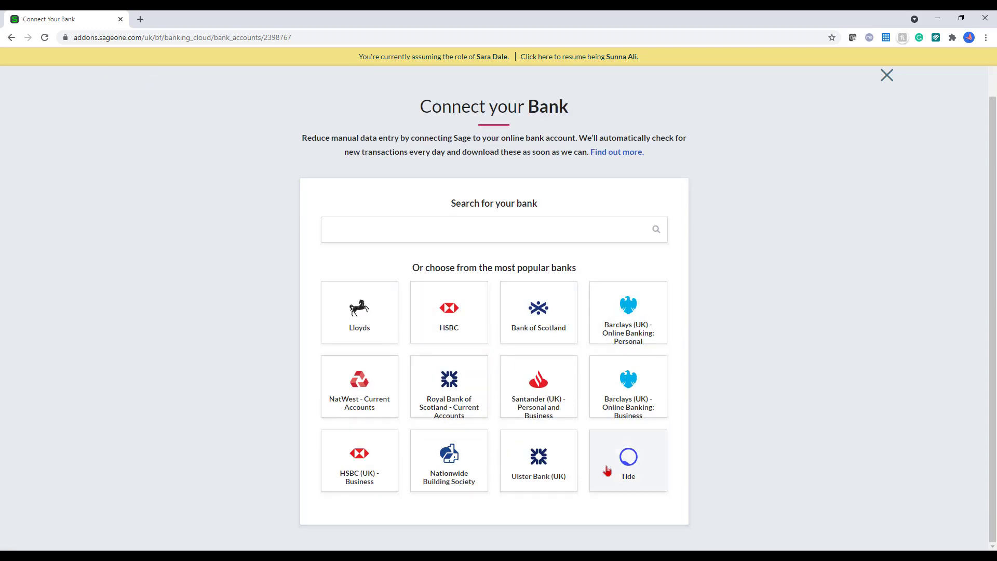
left_click(558, 220)
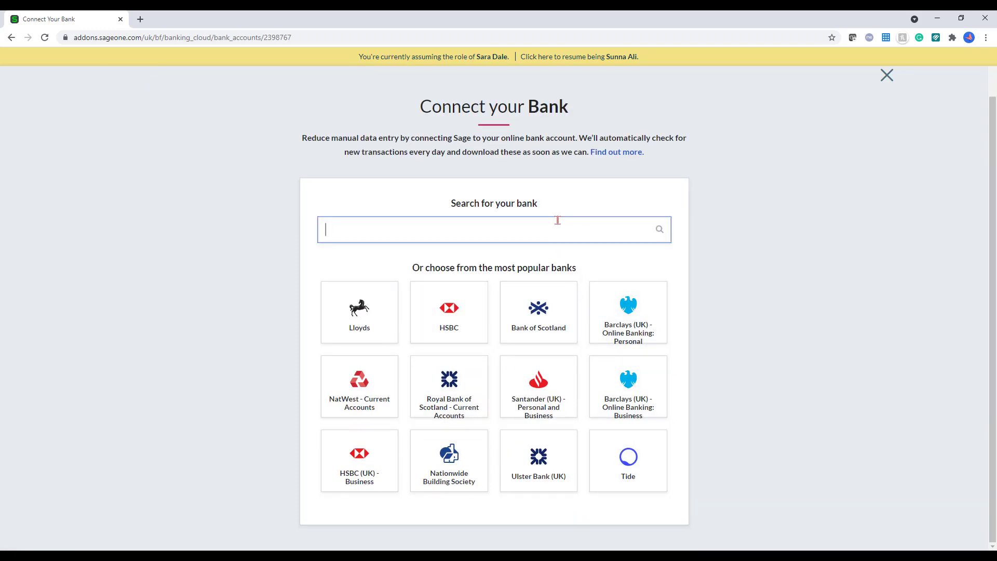
type("Halifax")
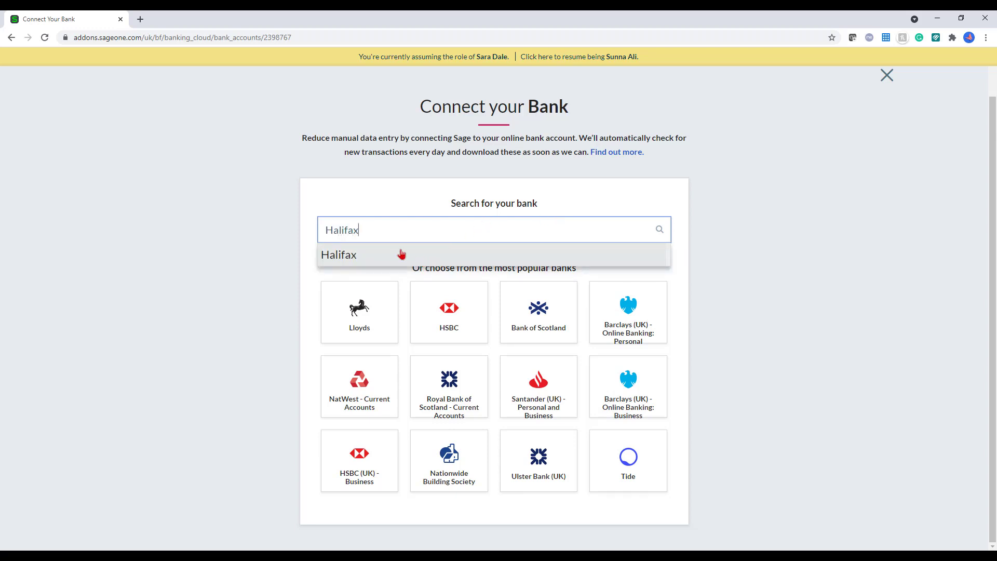
left_click(399, 252)
left_click(636, 371)
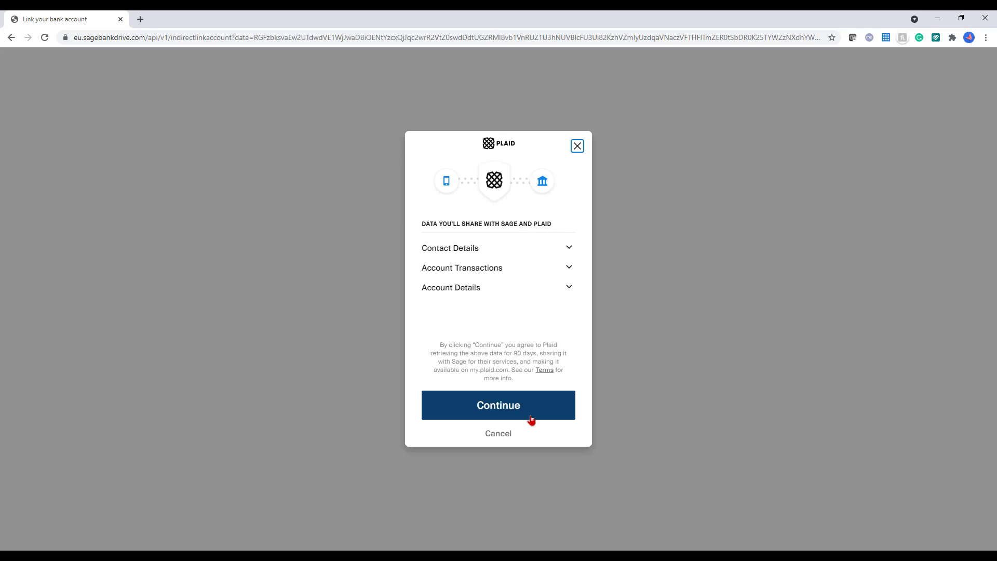
left_click(533, 414)
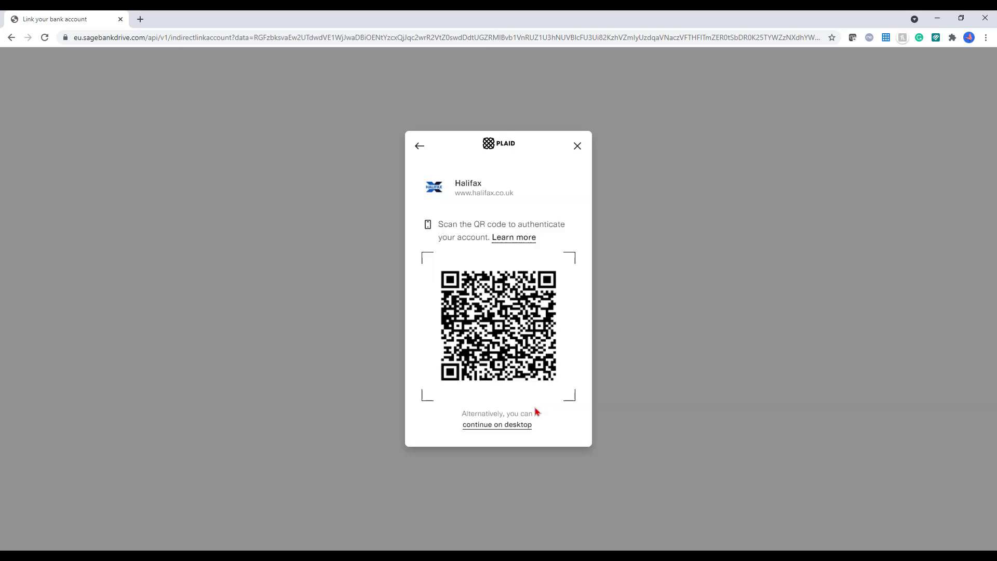
left_click(524, 426)
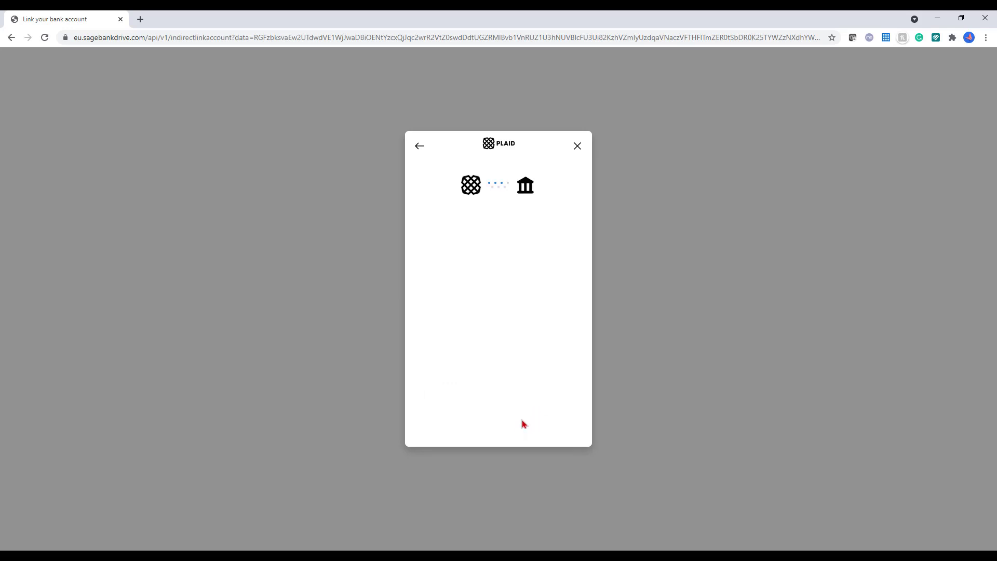
left_click(522, 420)
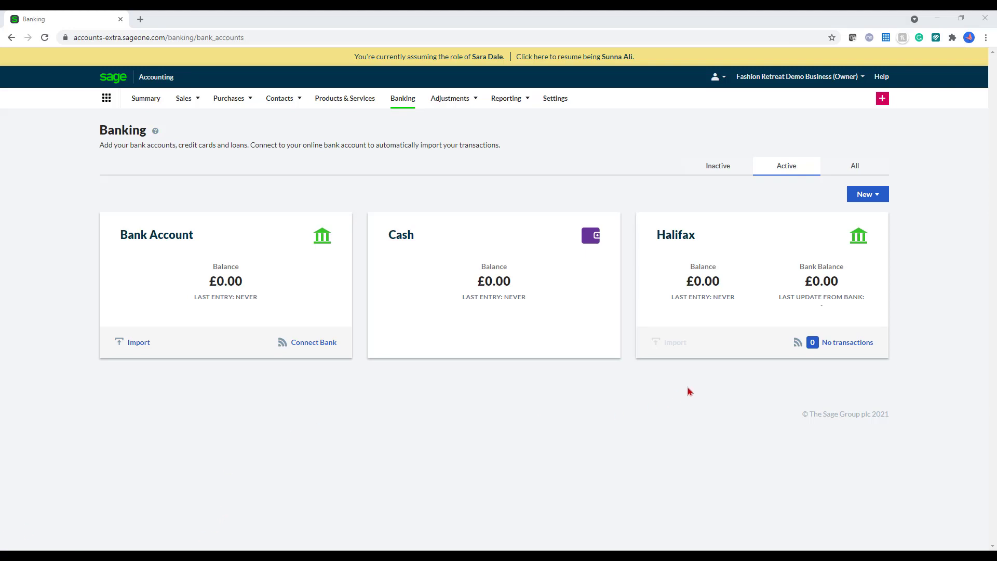
Step: Open Halifax's incoming transactions and try the first £110.00 line as a transfer without choosing an account
left_click(851, 345)
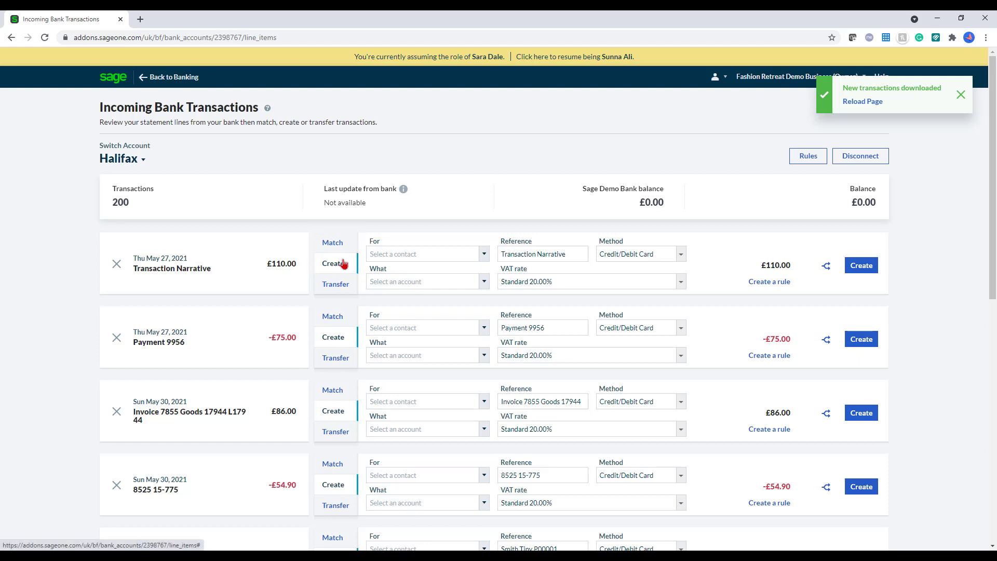
left_click(485, 282)
scroll(474, 341, "down", 5)
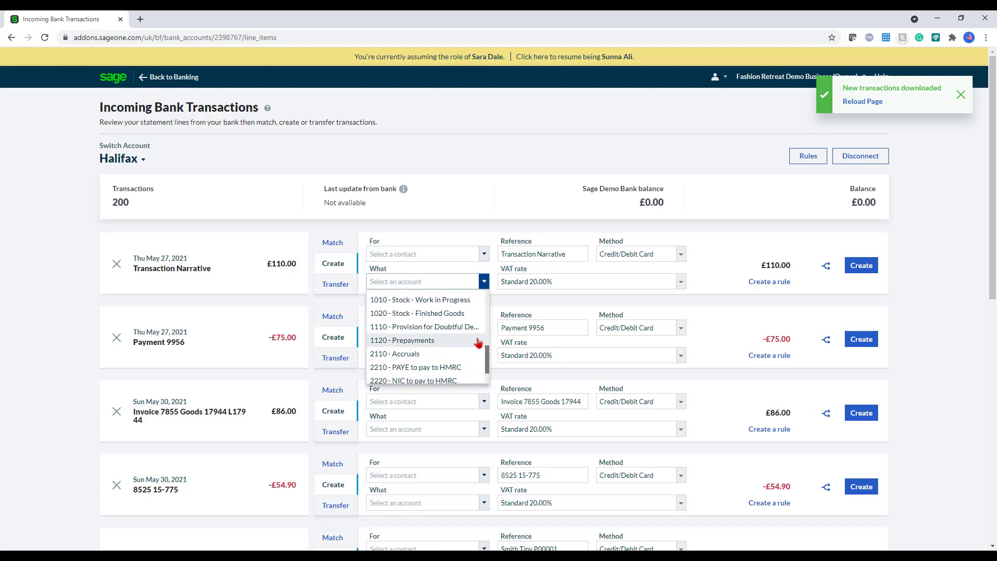
scroll(474, 340, "down", 5)
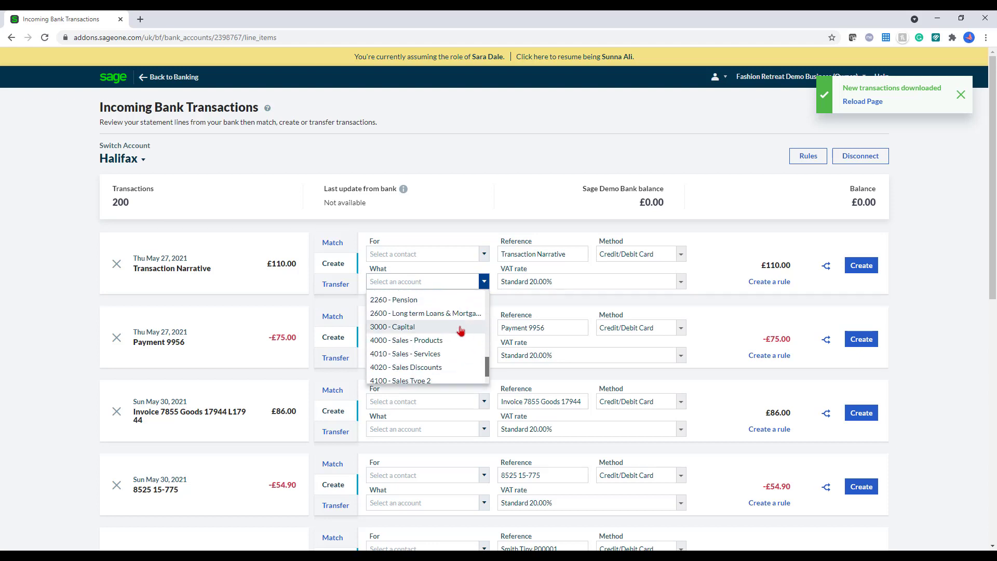
left_click(357, 287)
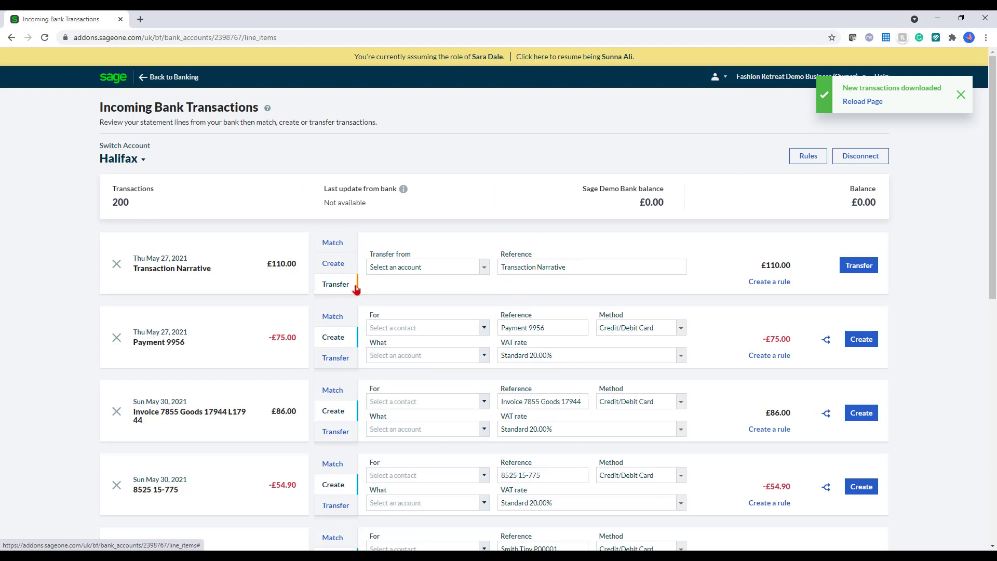
left_click(484, 271)
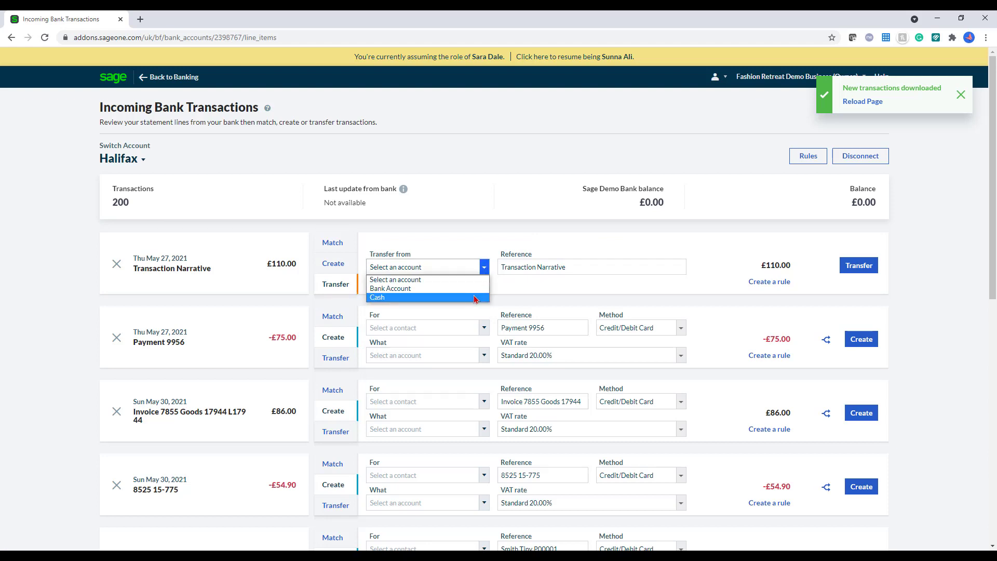
left_click(286, 263)
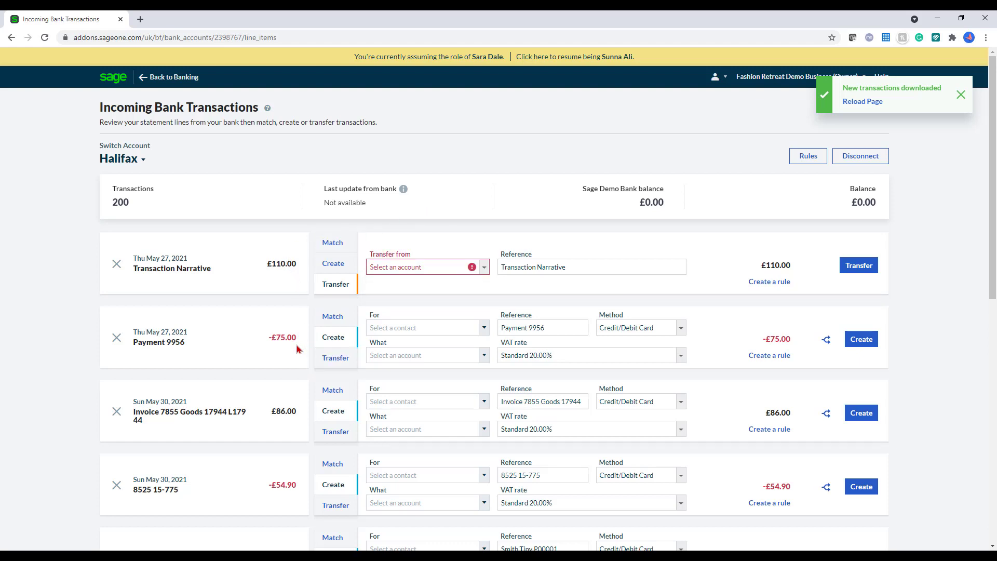
Step: Match the £110.00 receipt to the Hills, Graham and Weissnat invoice plus 10.00 of SI-1
left_click(333, 242)
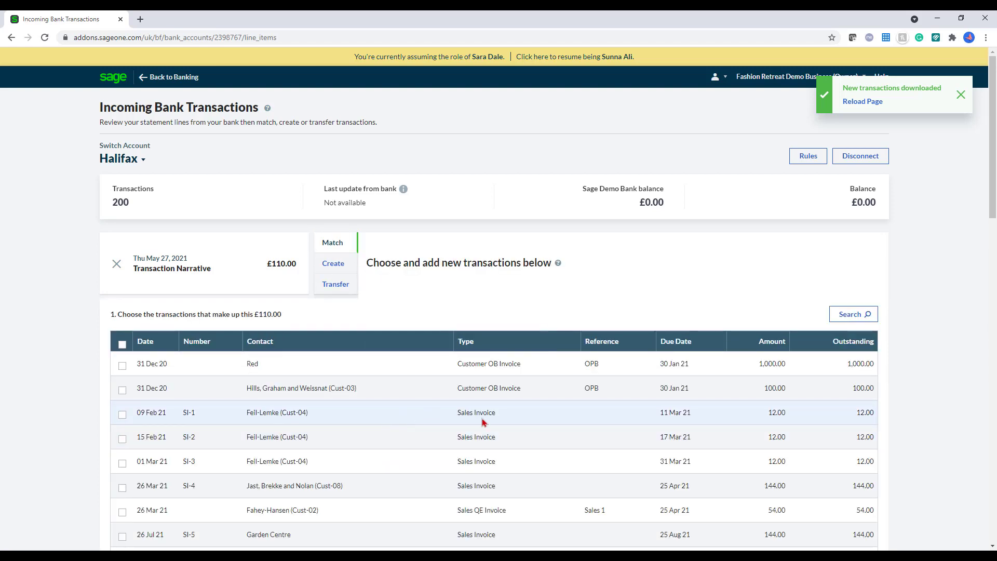
scroll(482, 422, "down", 1)
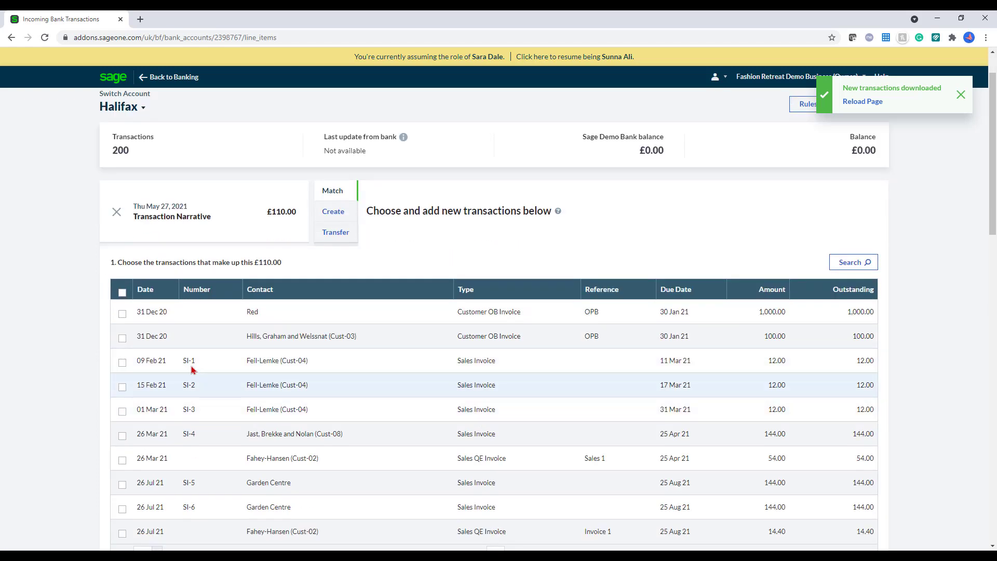
left_click(122, 339)
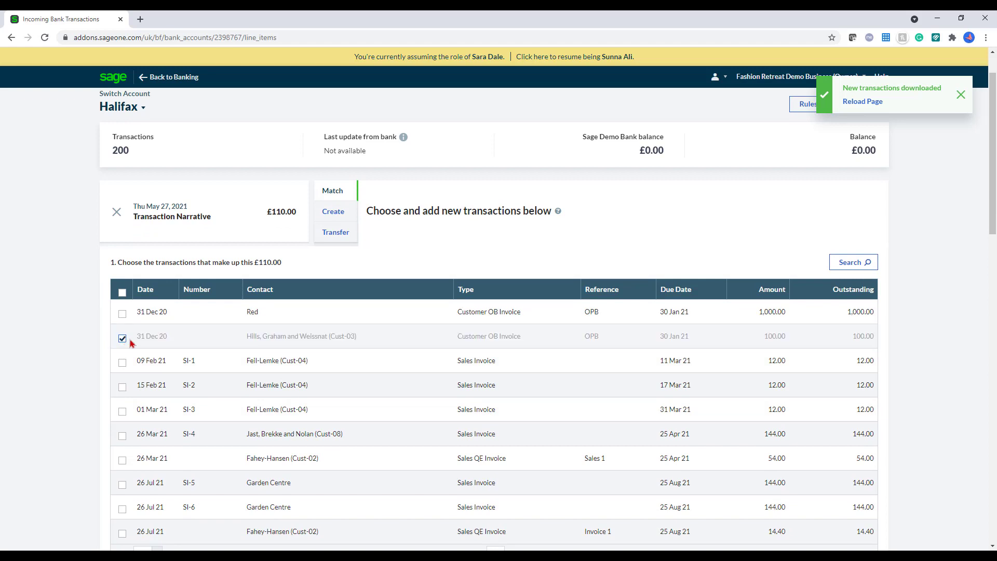
left_click(123, 363)
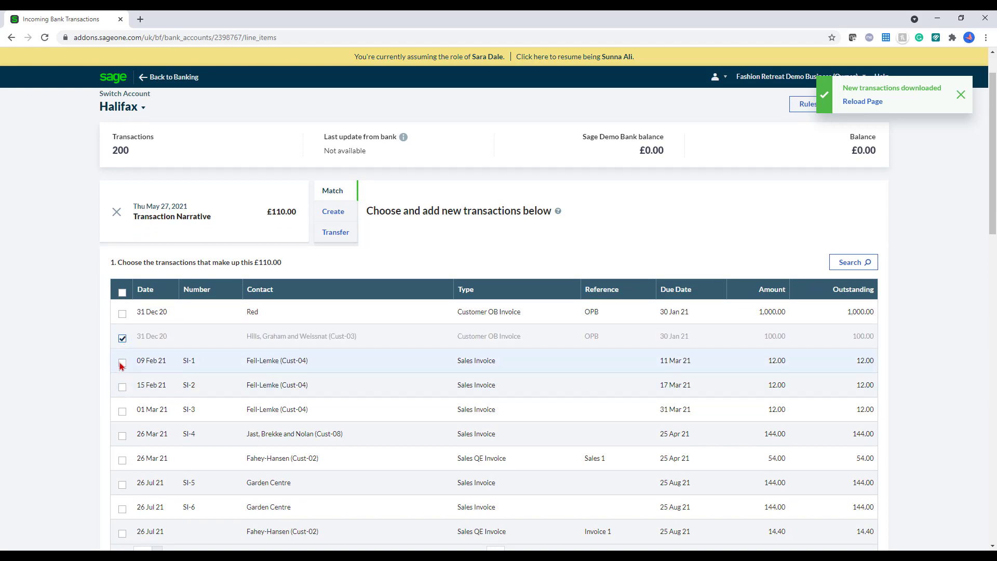
scroll(554, 430, "down", 5)
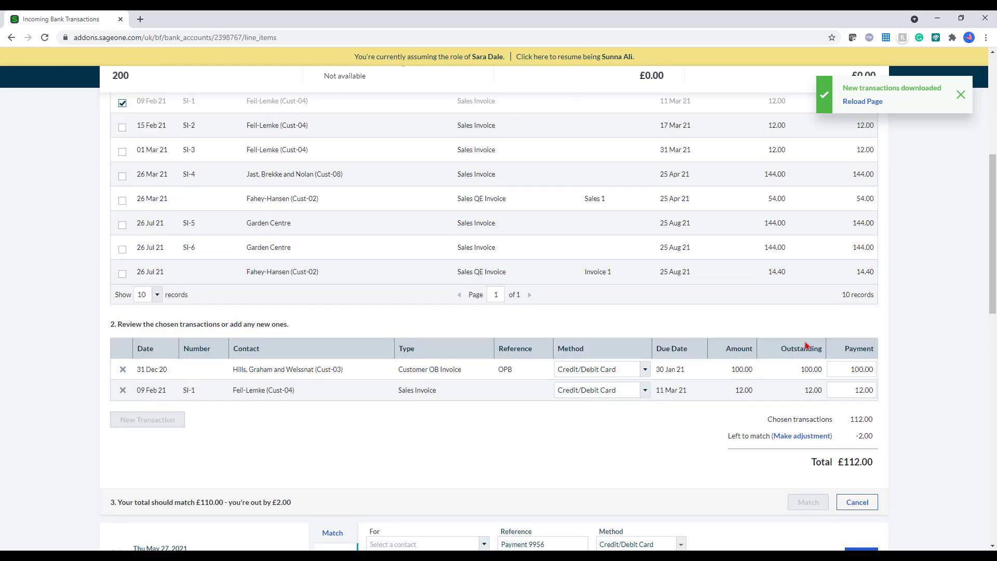
left_click(868, 389)
type("1")
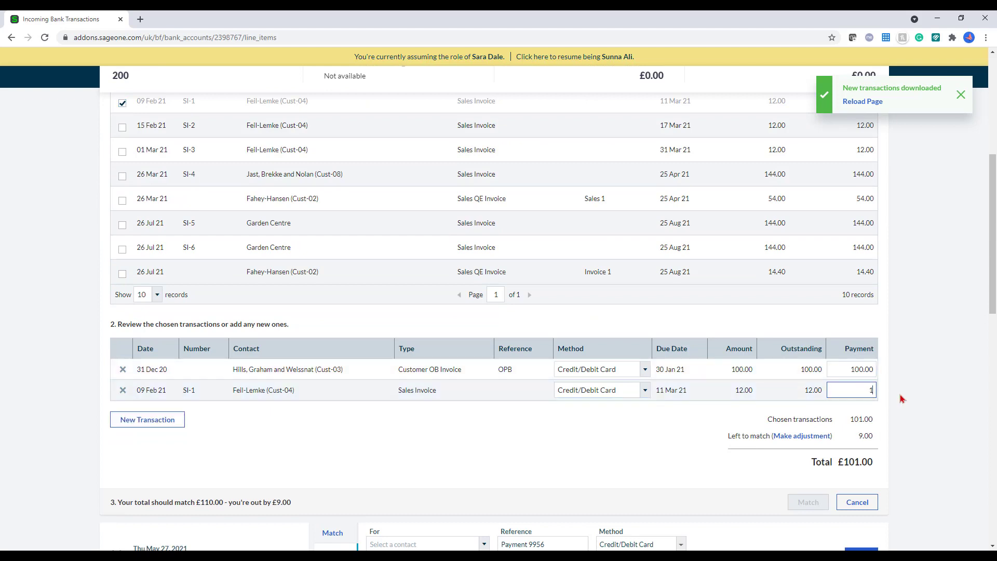
type("0")
left_click(902, 399)
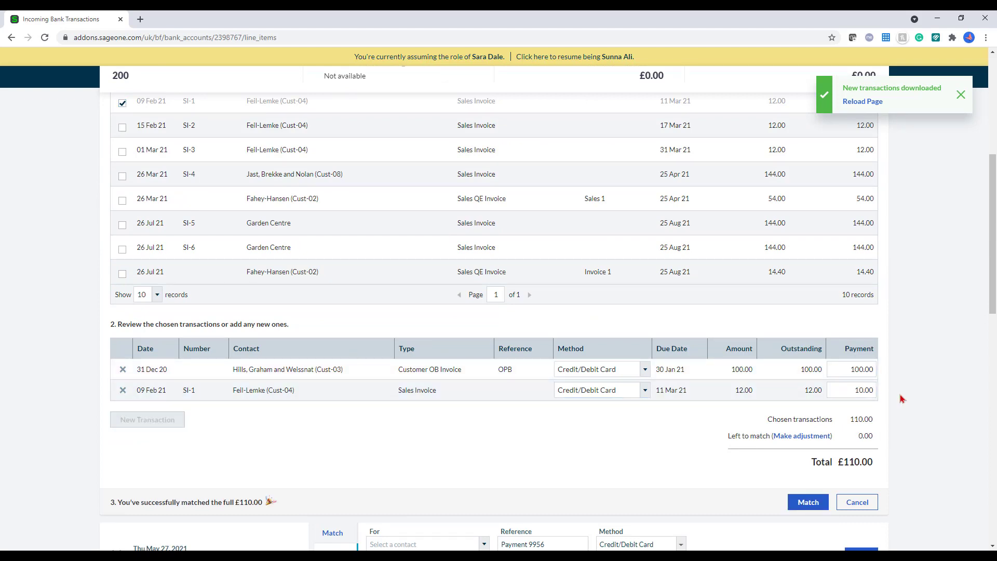
left_click(809, 504)
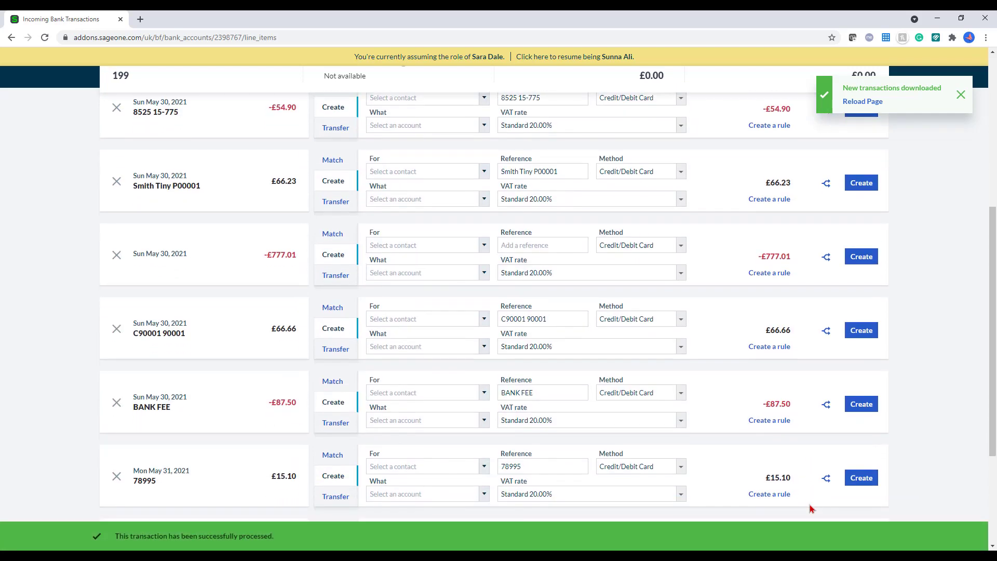
Step: Create the £75.00 bank payment against 7530 - Telephone with a new reference
scroll(811, 508, "up", 3)
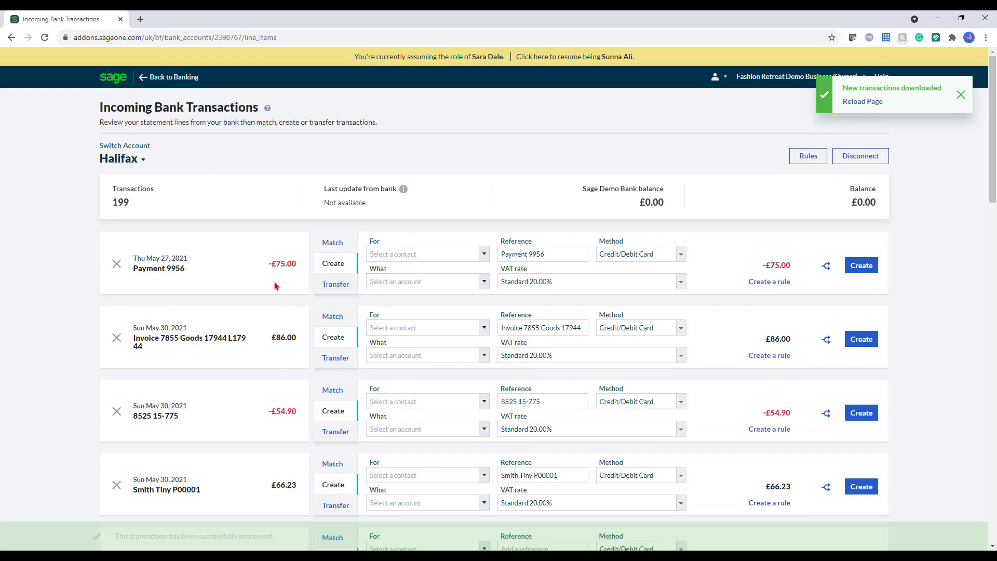
left_click(427, 275)
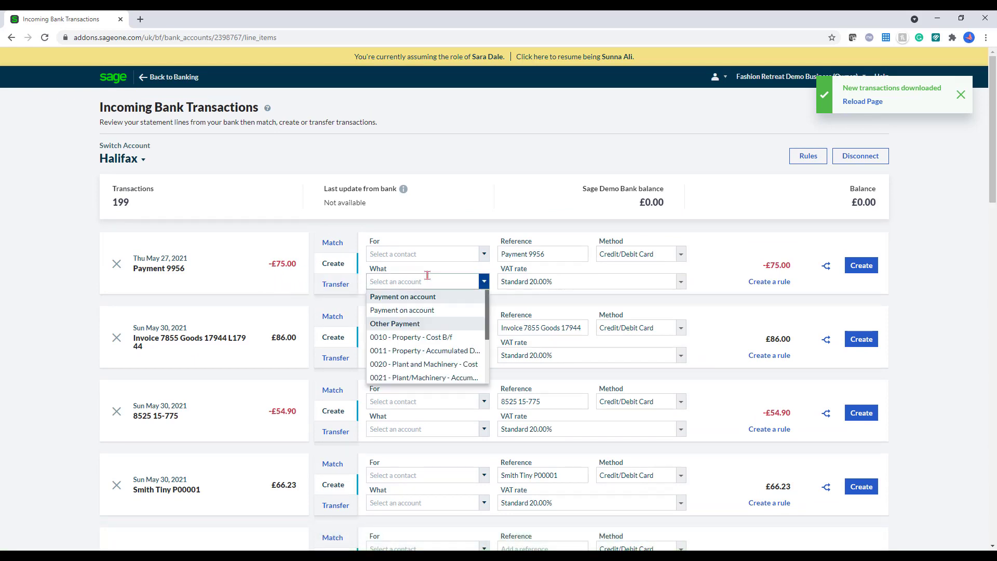
type("tele")
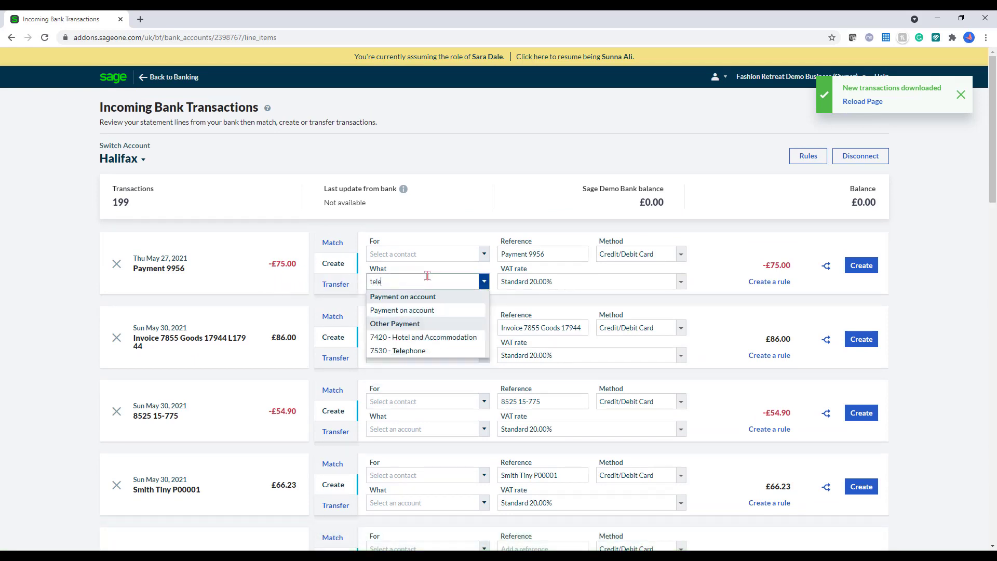
left_click(422, 338)
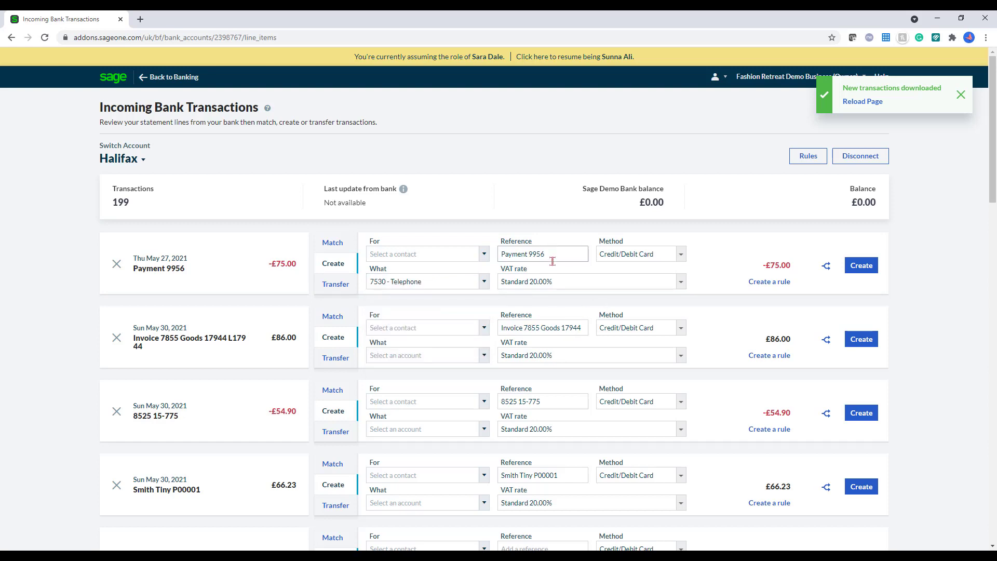
left_click_drag(552, 254, 483, 255)
type("Telephone")
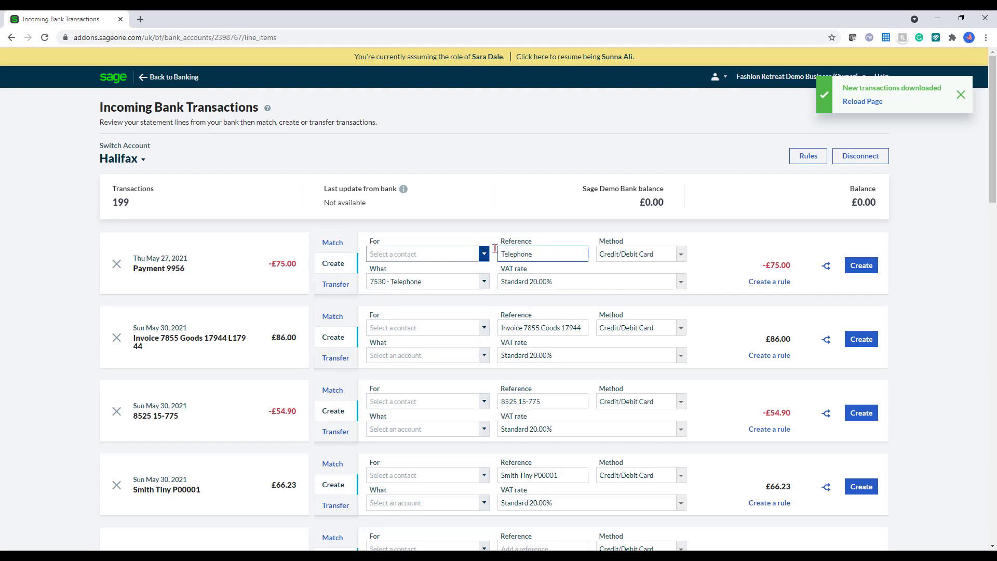
left_click(860, 266)
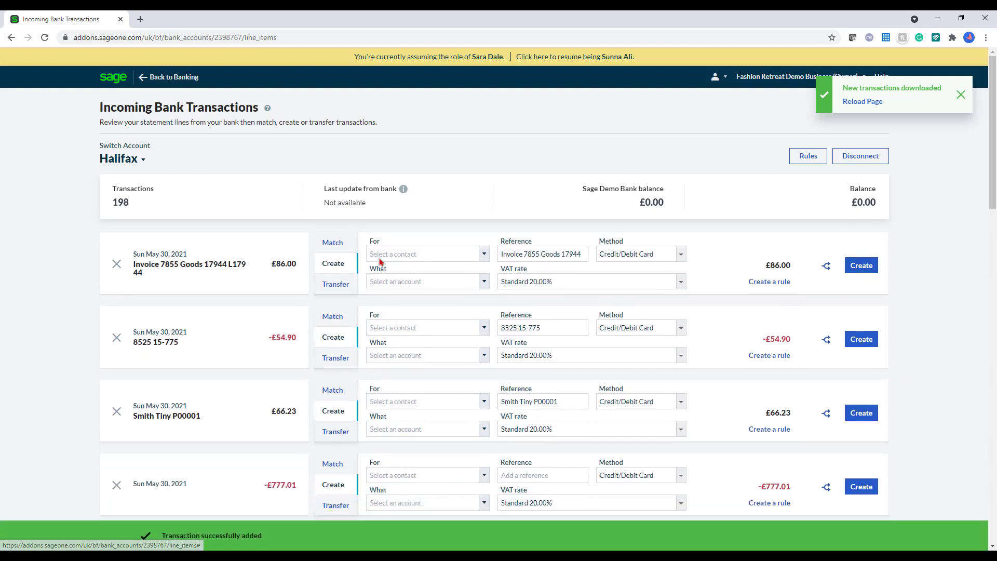
Step: Record the £86.00 line as a transfer from Cash, then view the Halifax bank rules
left_click(345, 286)
left_click(447, 267)
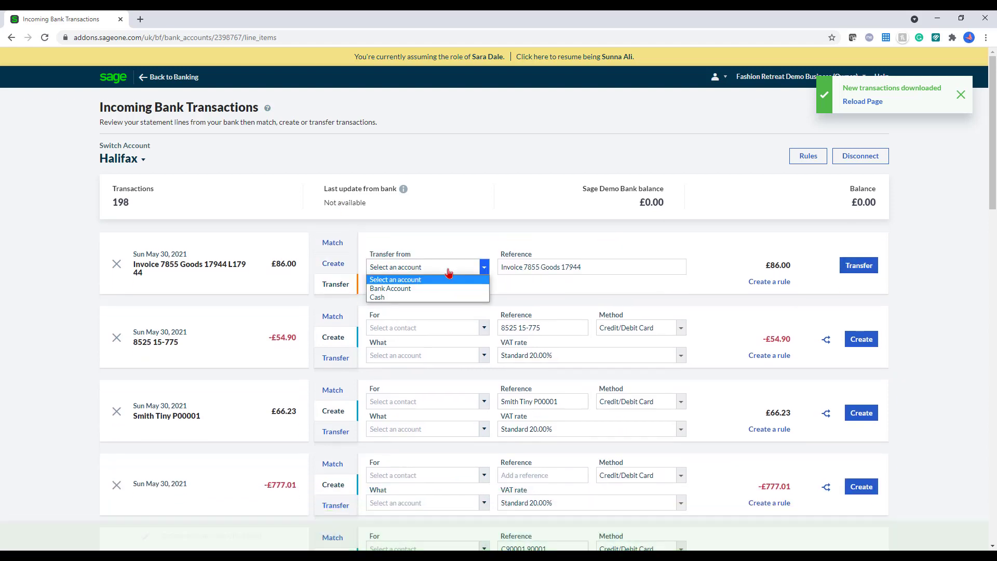
left_click(441, 298)
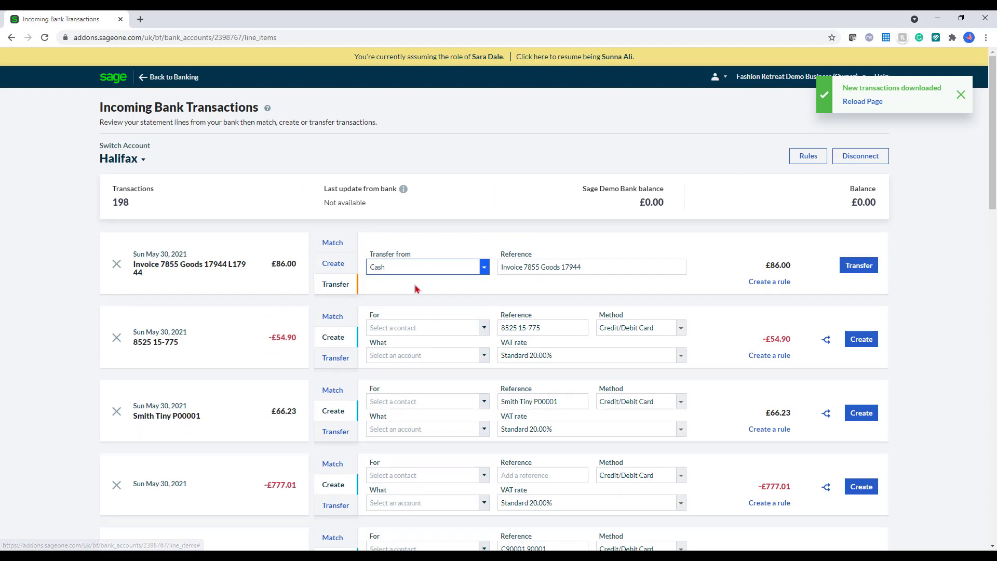
left_click(858, 268)
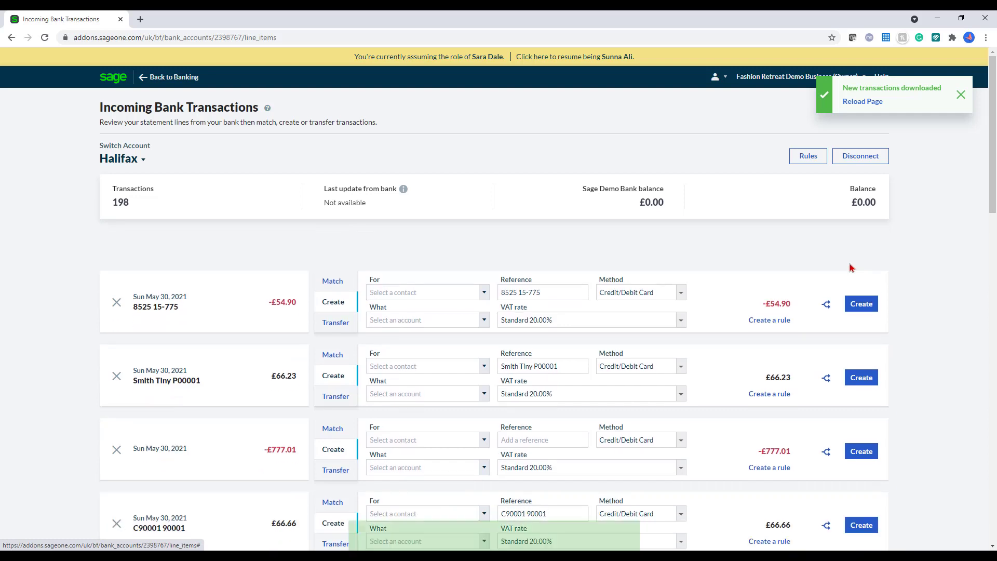
left_click(802, 160)
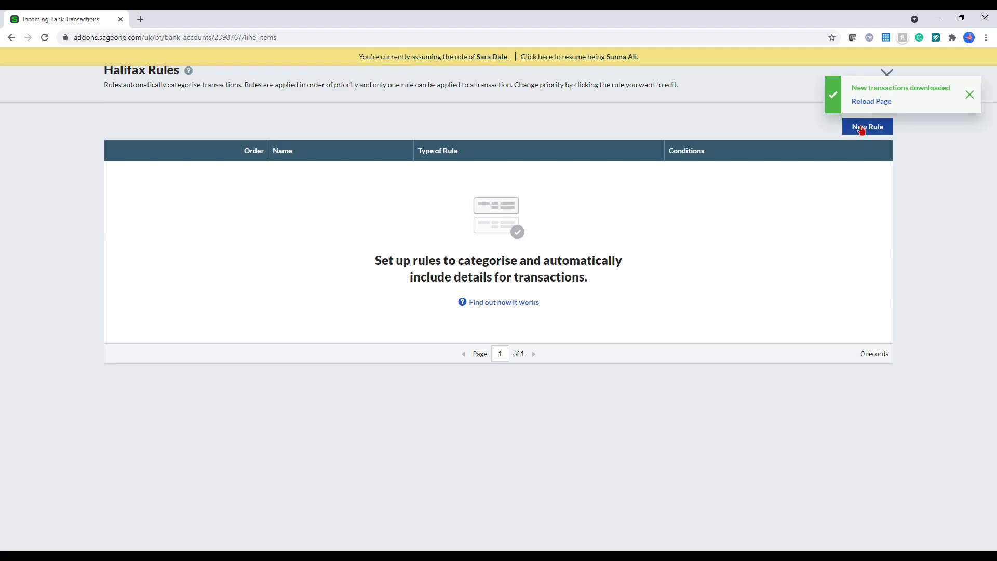
Step: Start a new Halifax bank rule named Rent with the condition Amount equals 100.00
left_click(862, 128)
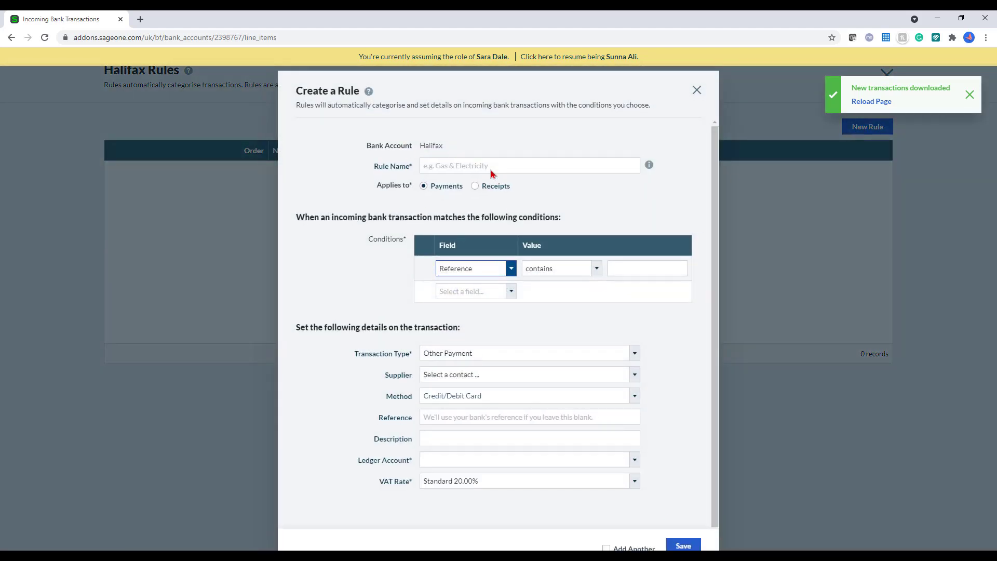
left_click(491, 169)
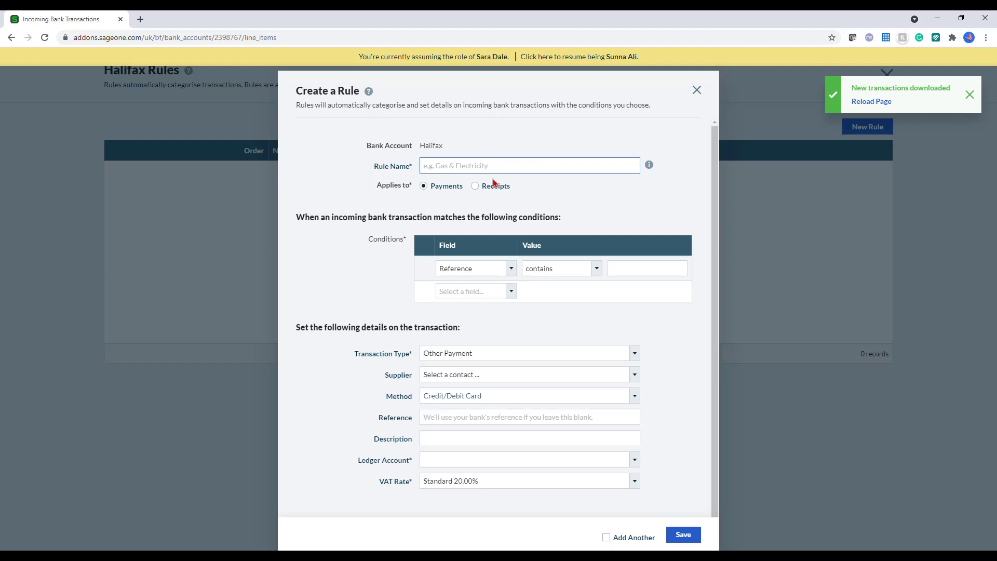
type("Rent")
left_click(511, 268)
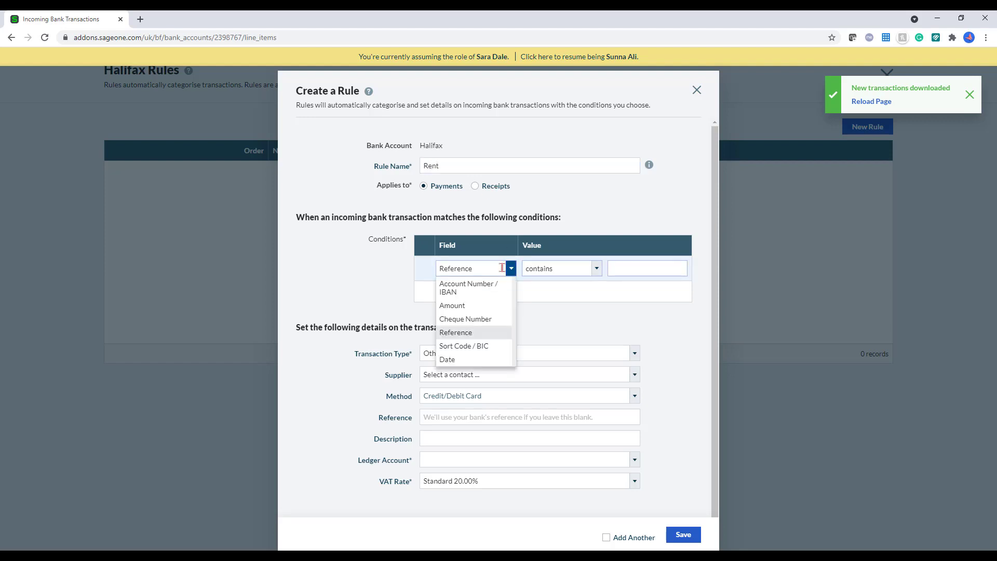
left_click(491, 306)
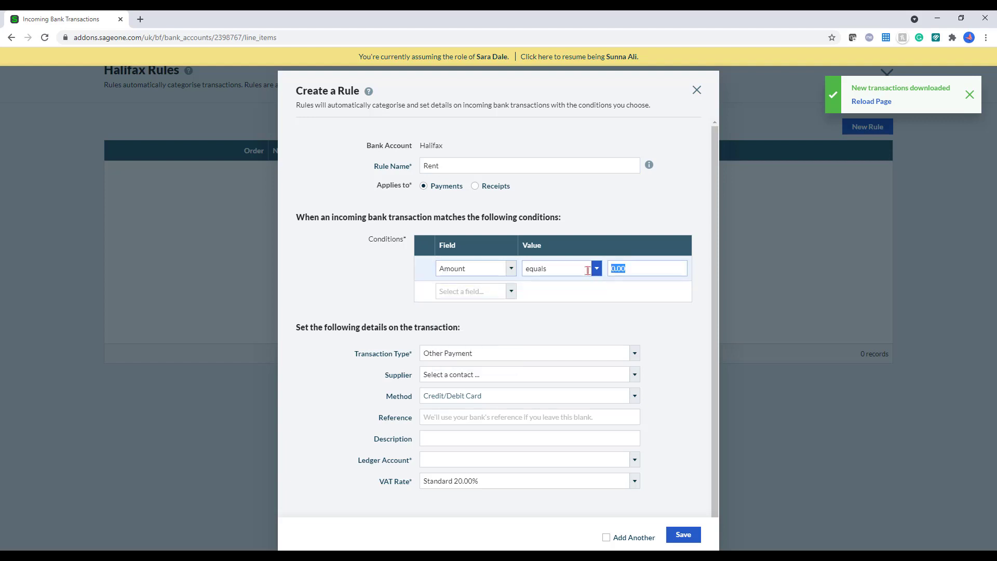
type("10")
left_click(469, 294)
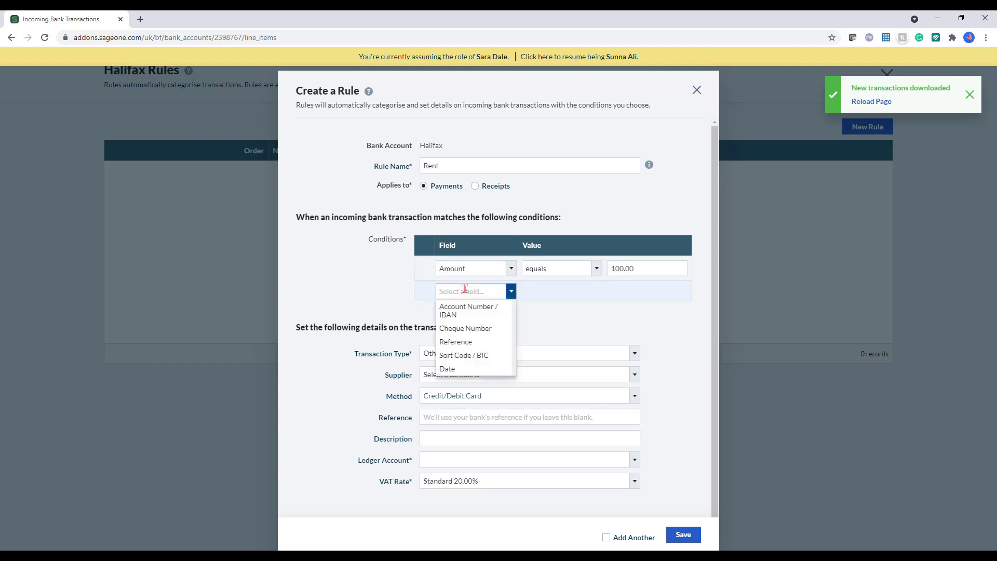
left_click(467, 369)
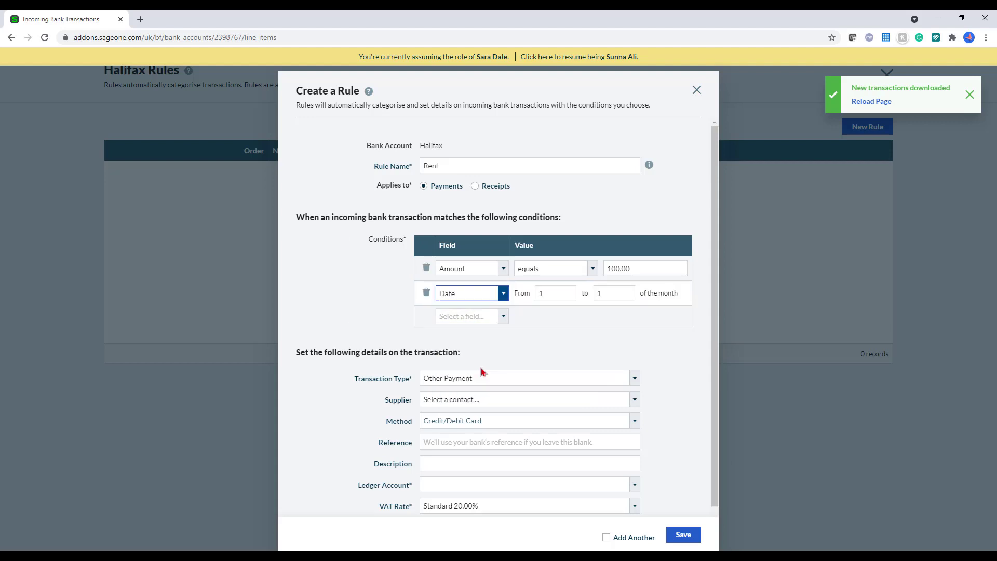
left_click(425, 295)
scroll(535, 320, "down", 1)
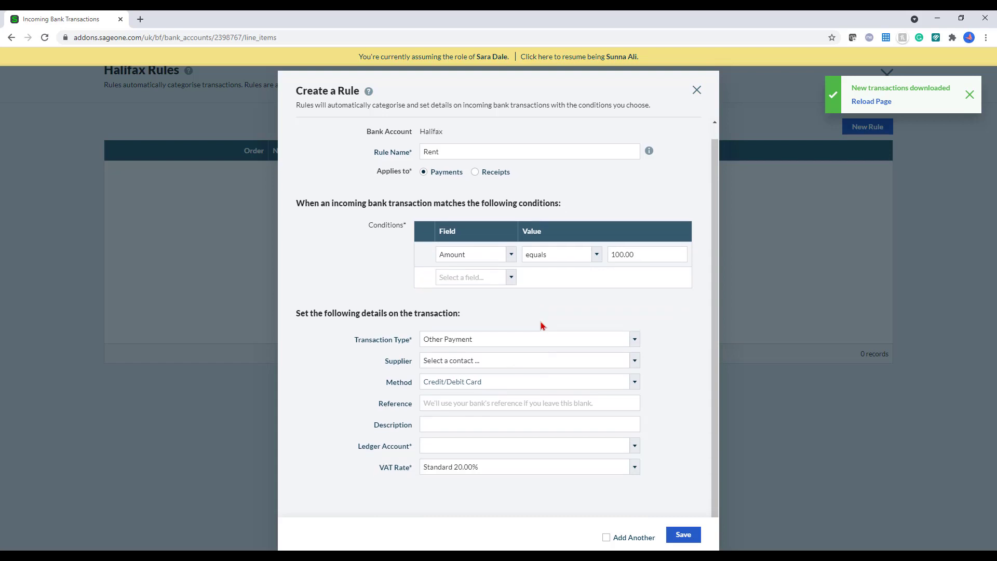
Step: Code matching payments to Rent (7100), save the rule, and dismiss the download notification
left_click(488, 445)
type("re")
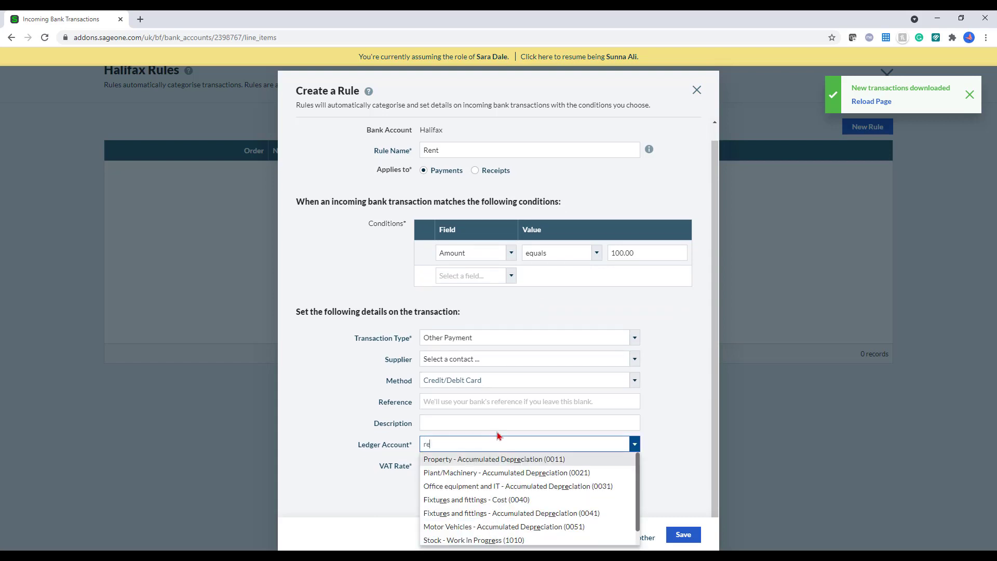
type("n")
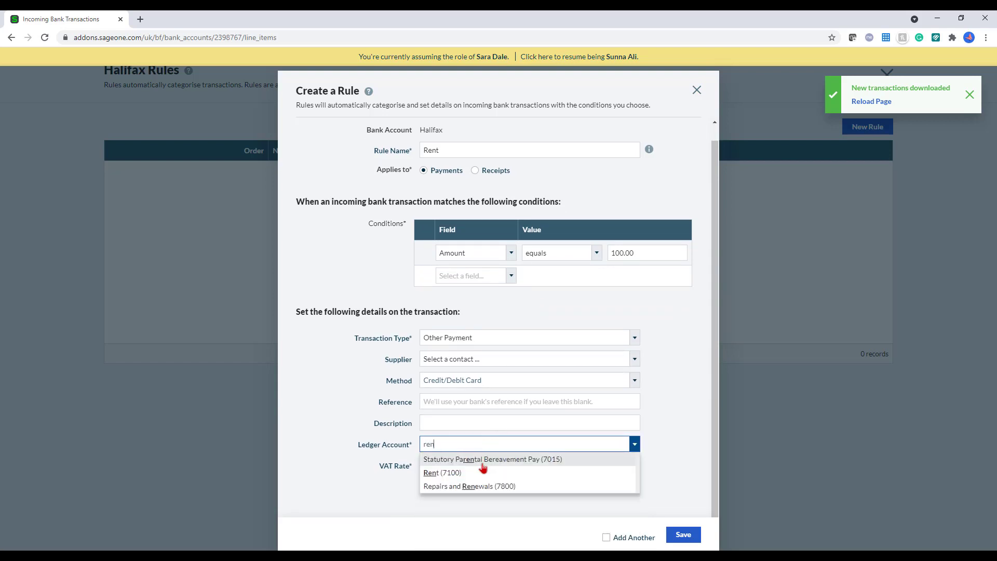
left_click(483, 472)
left_click(684, 536)
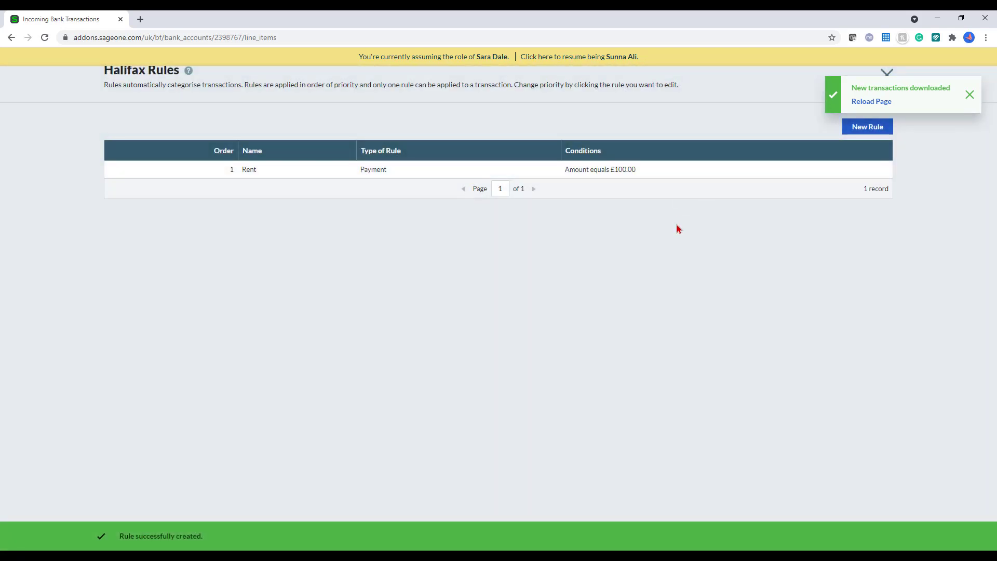
left_click(970, 96)
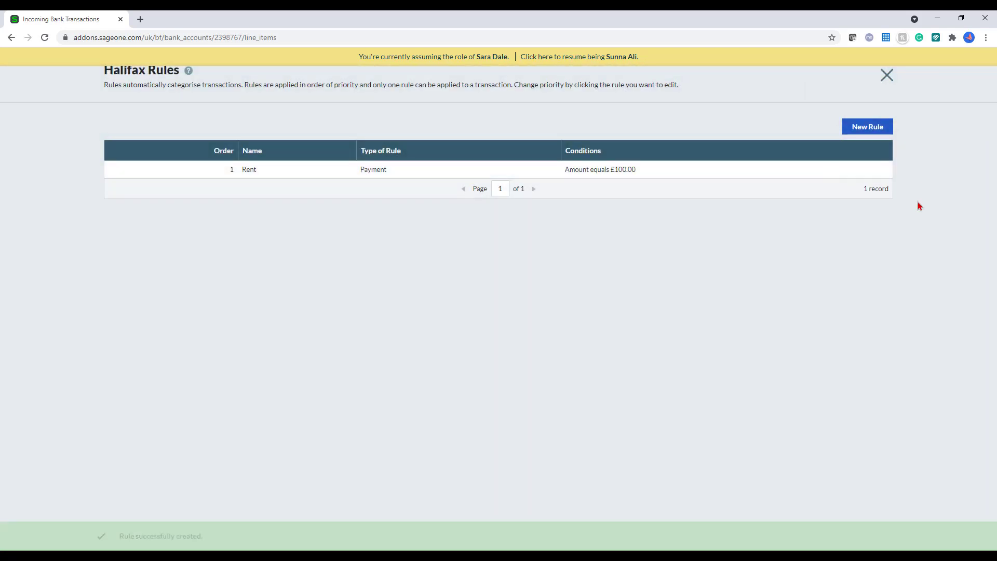
Step: Apply the Rent rule to pending Halifax transactions and review the four £100.00 Rent payments
left_click(887, 76)
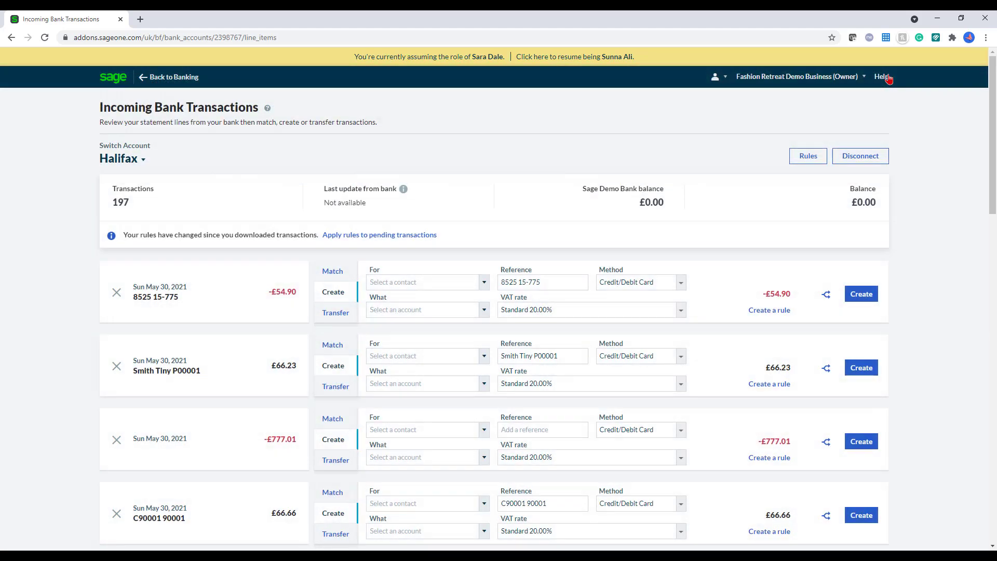
left_click(384, 236)
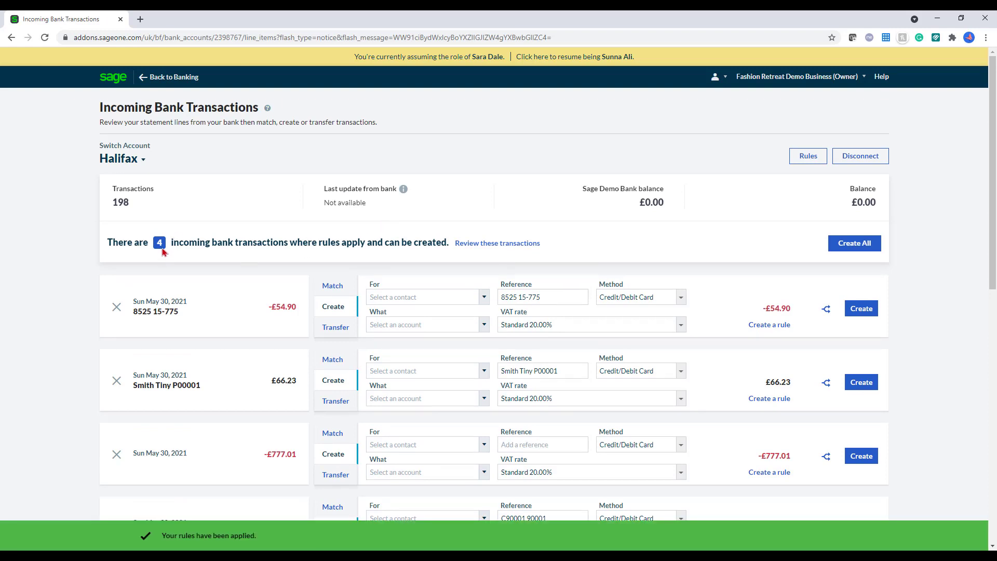
left_click(474, 244)
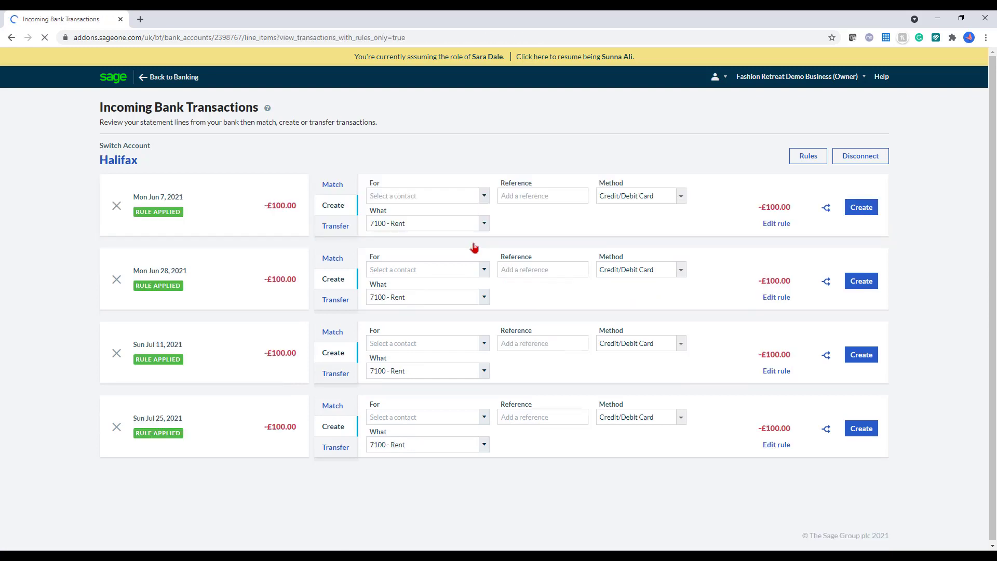
scroll(332, 322, "down", 1)
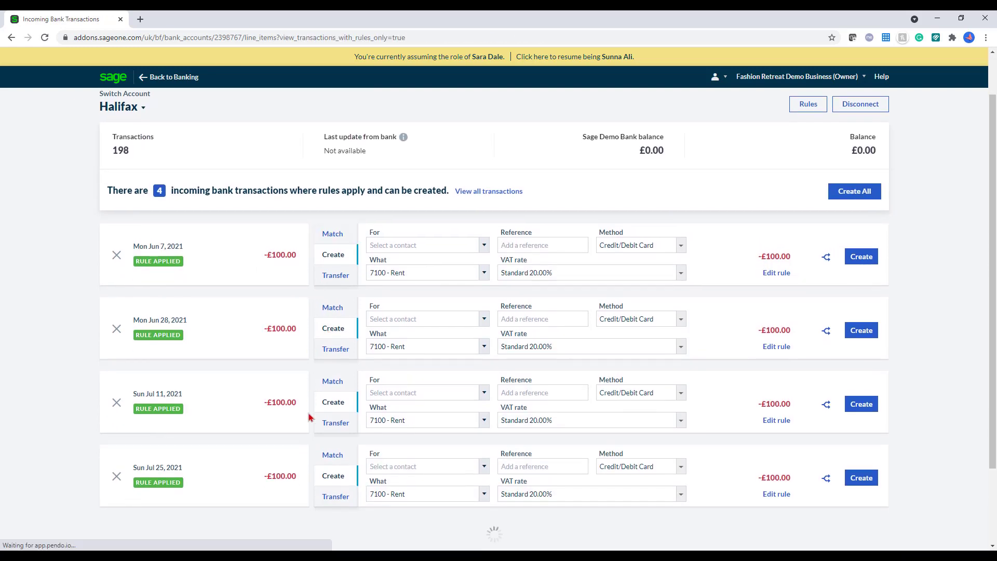
scroll(815, 451, "up", 1)
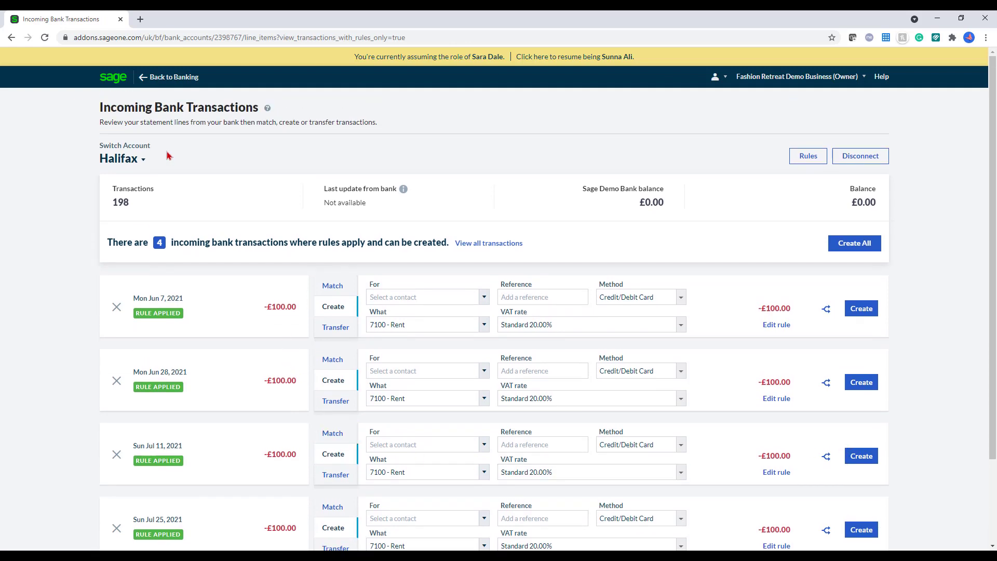
left_click(180, 82)
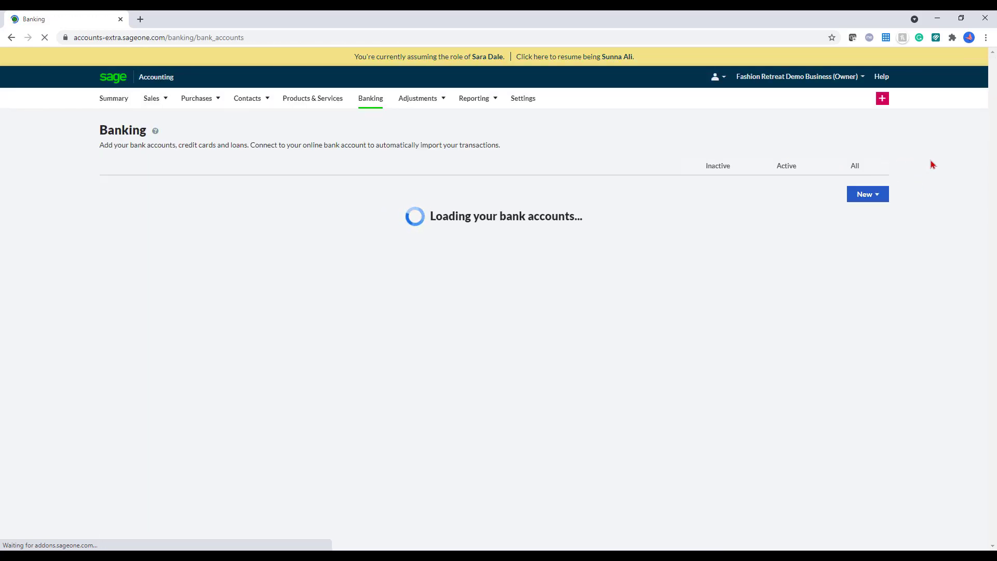
Step: Save a £44.00 Garden Centre receipt part-paying invoice SI-6 into 1210 - Cash
left_click(876, 199)
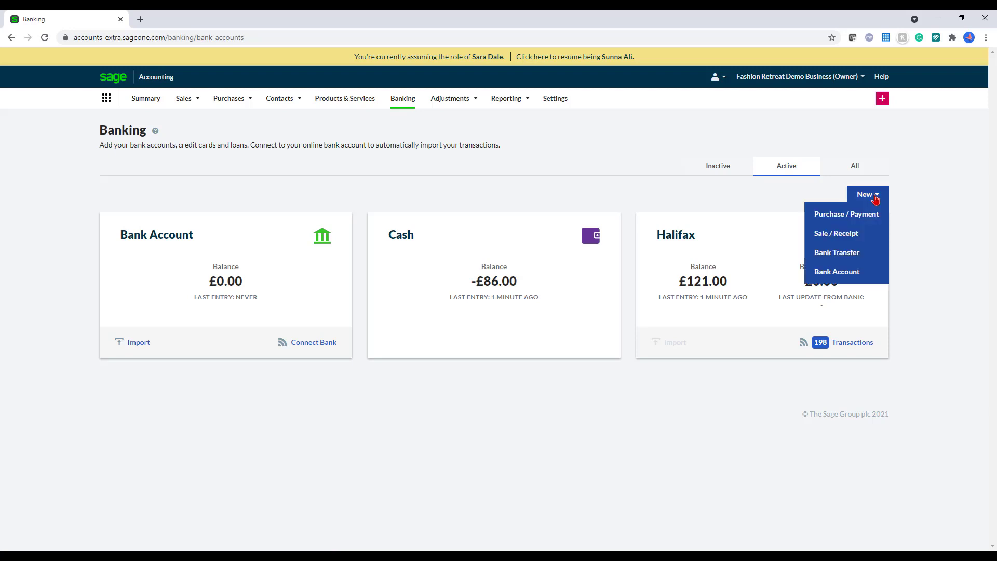
left_click(869, 239)
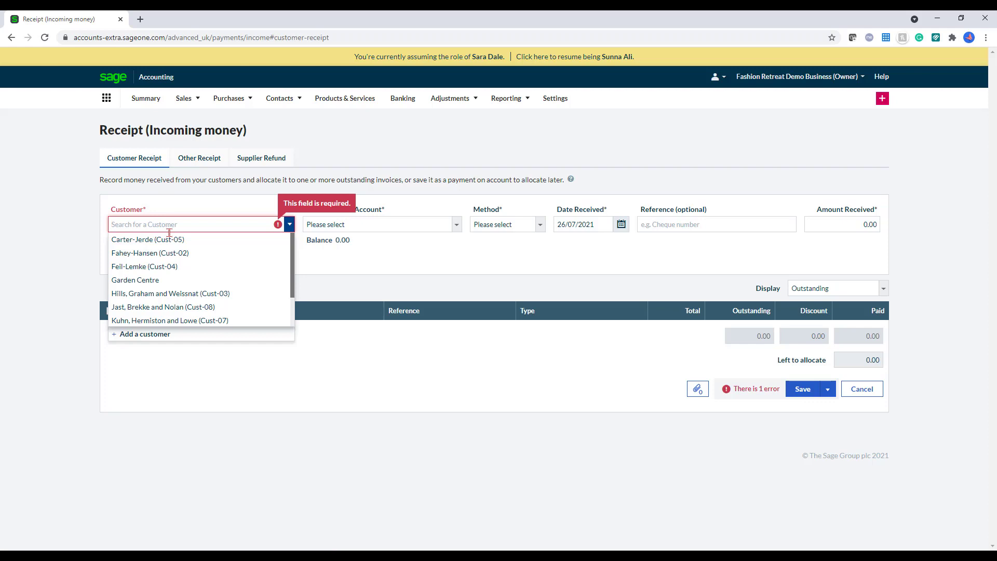
left_click(167, 281)
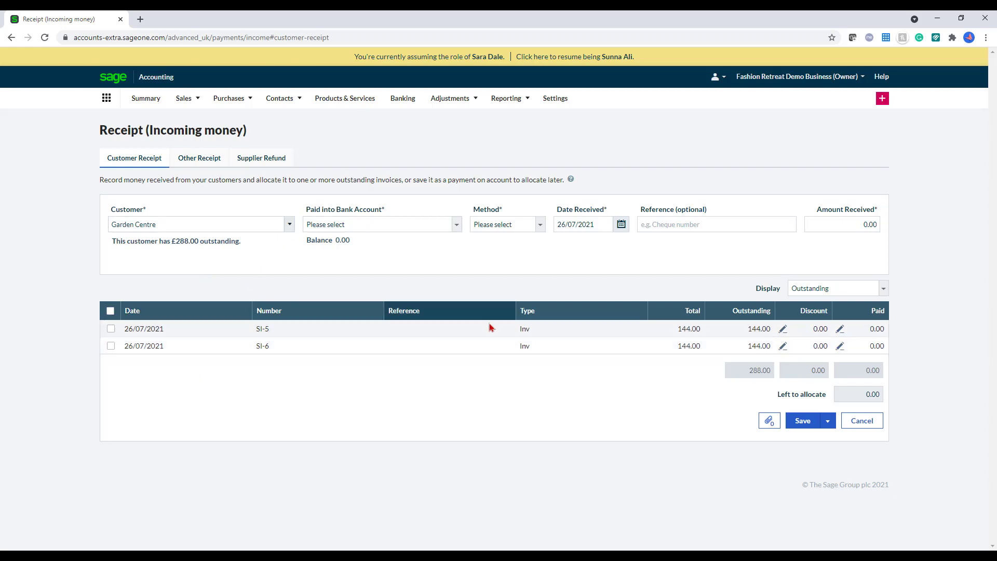
left_click(840, 346)
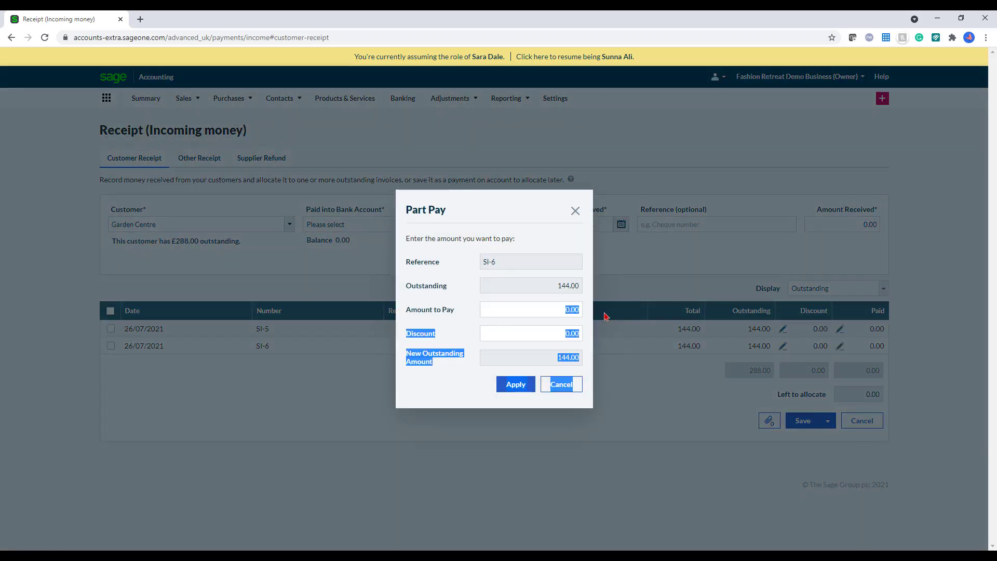
double_click(561, 309)
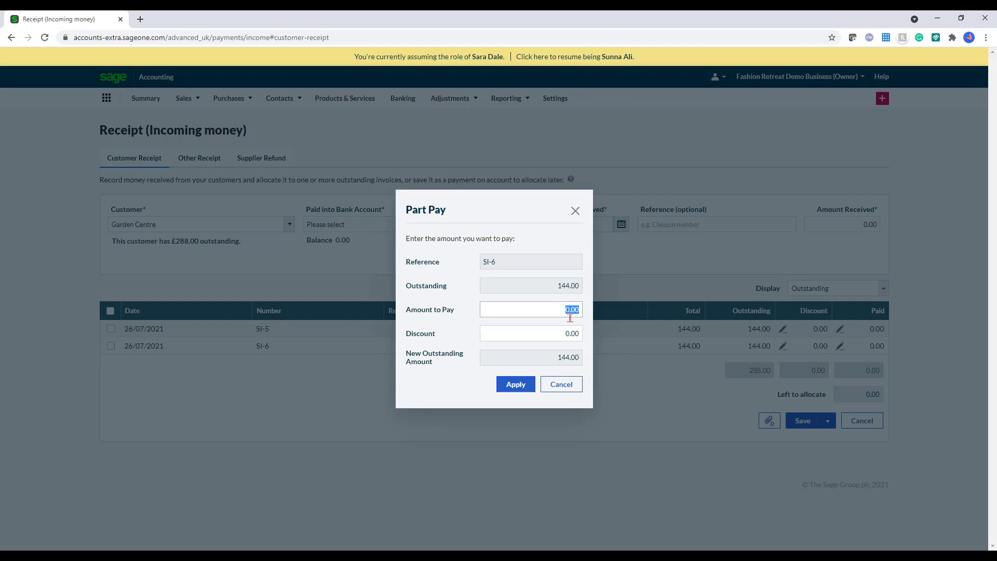
left_click(556, 308)
type("44")
left_click(515, 385)
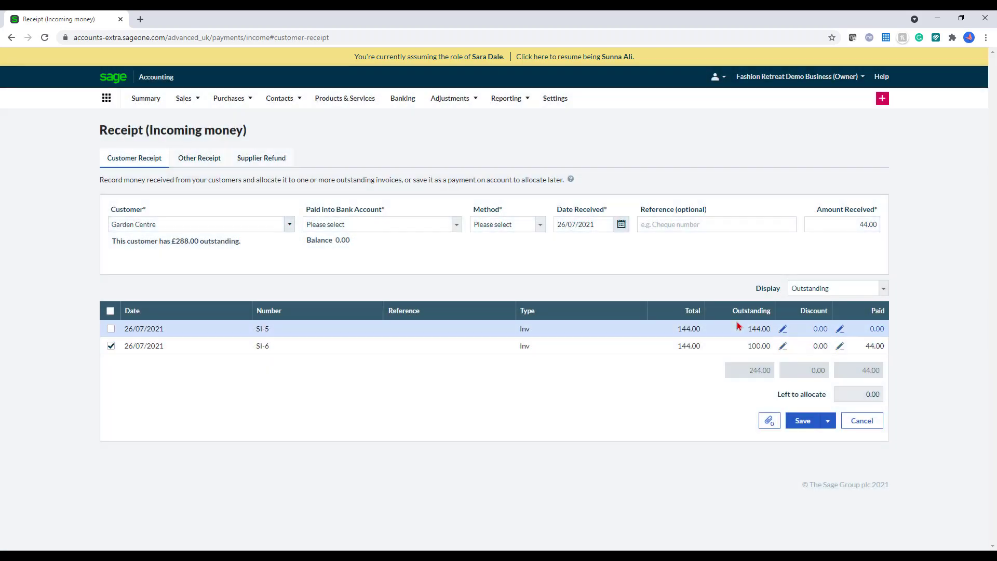
left_click(441, 226)
left_click(430, 248)
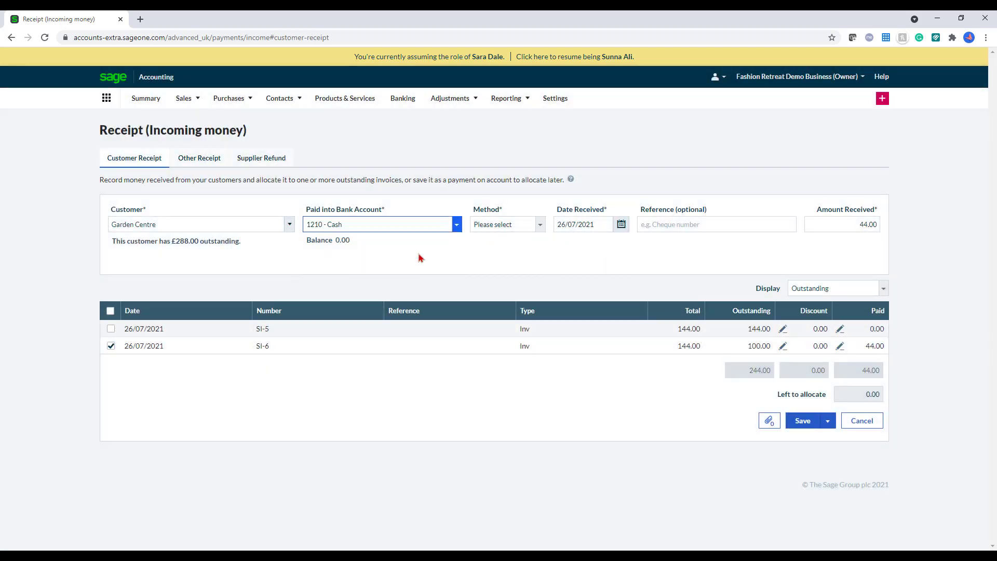
left_click(799, 422)
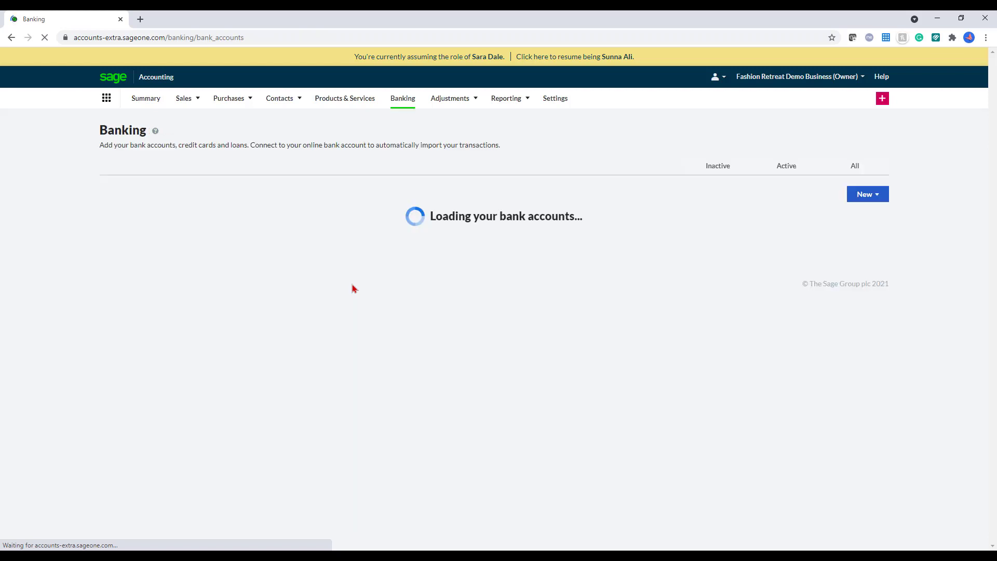
Step: Begin an other receipt with its line booked to 2110 - Accruals, then cancel it without saving
left_click(861, 196)
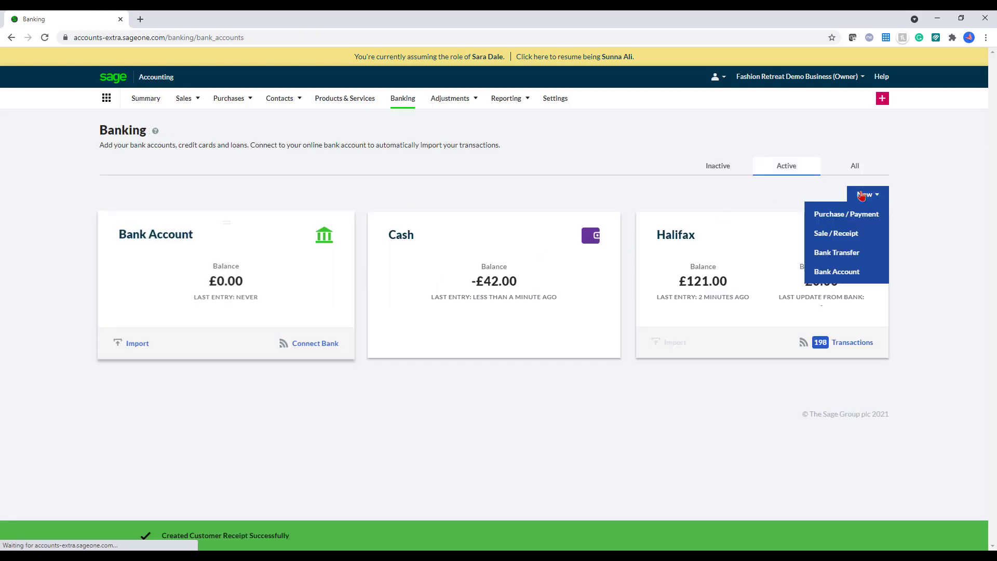
left_click(862, 239)
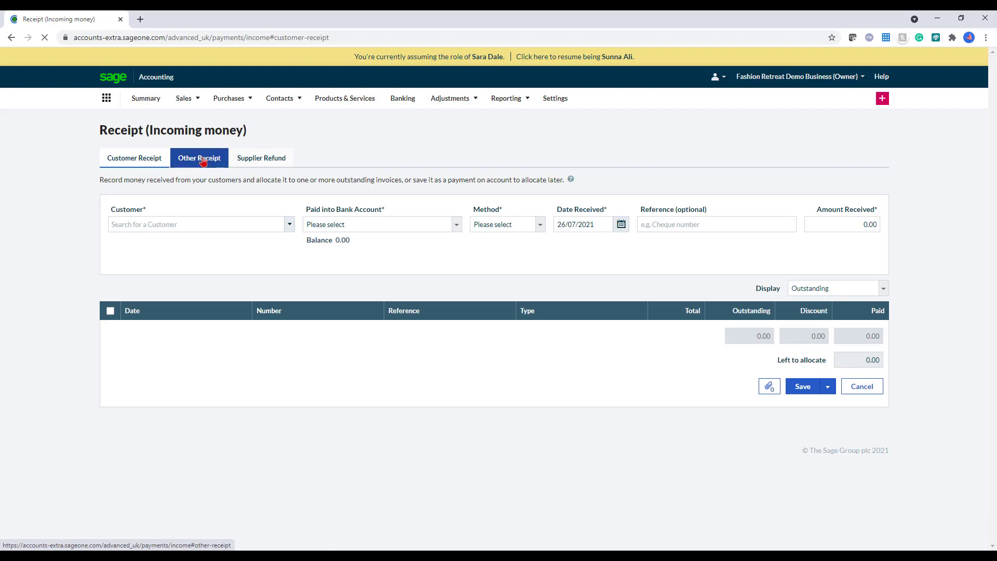
left_click(203, 161)
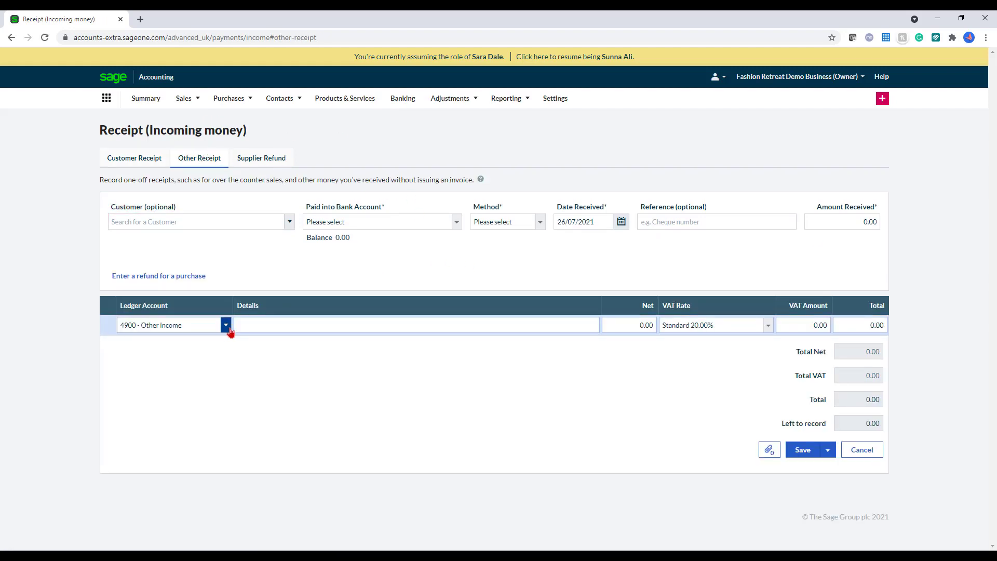
left_click(226, 326)
scroll(244, 369, "down", 7)
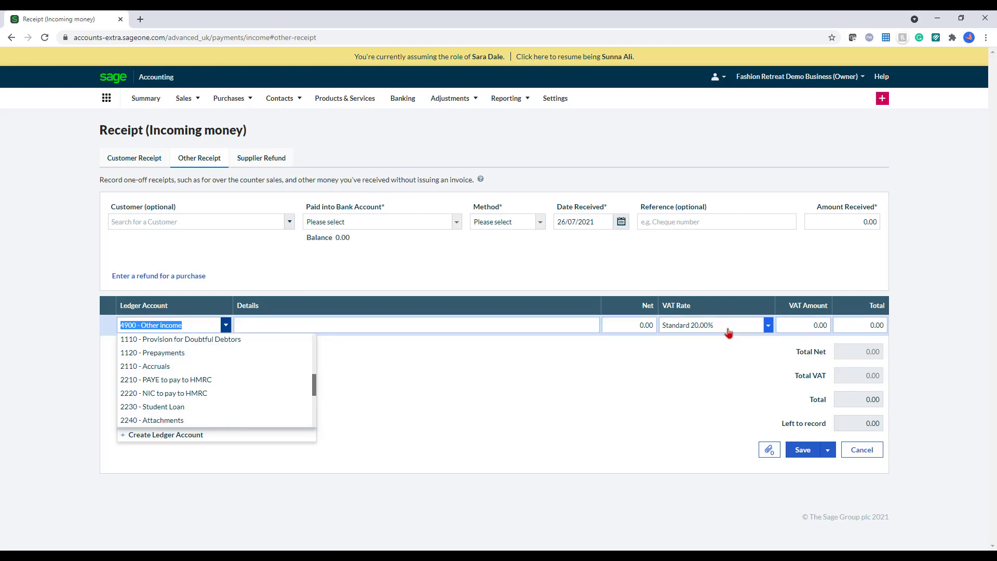
left_click(214, 366)
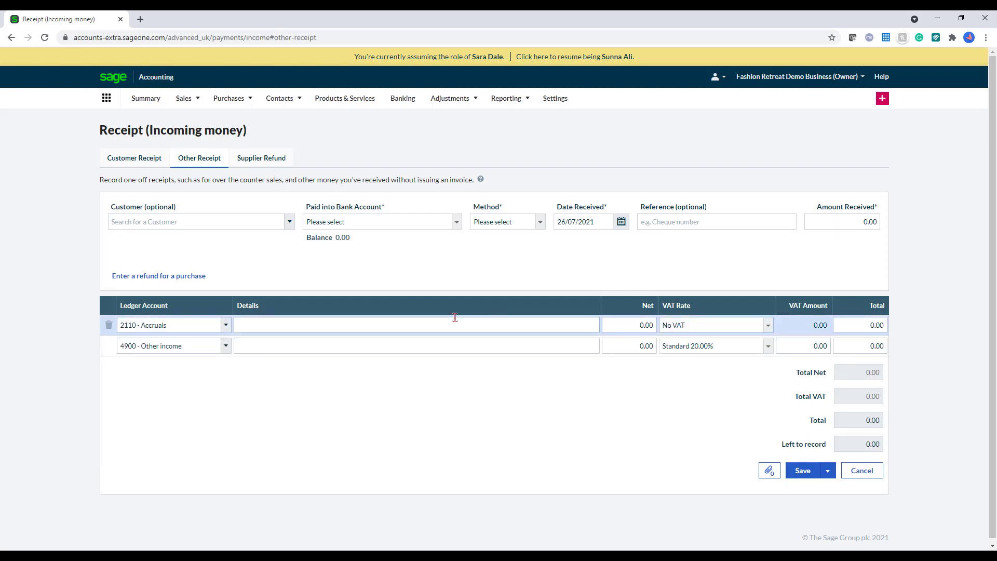
left_click(419, 222)
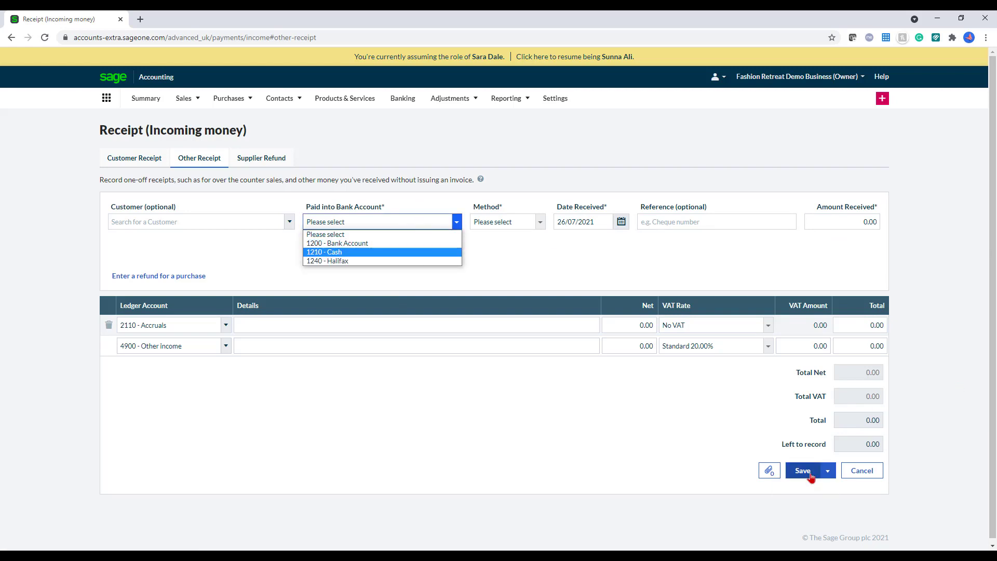
left_click(859, 474)
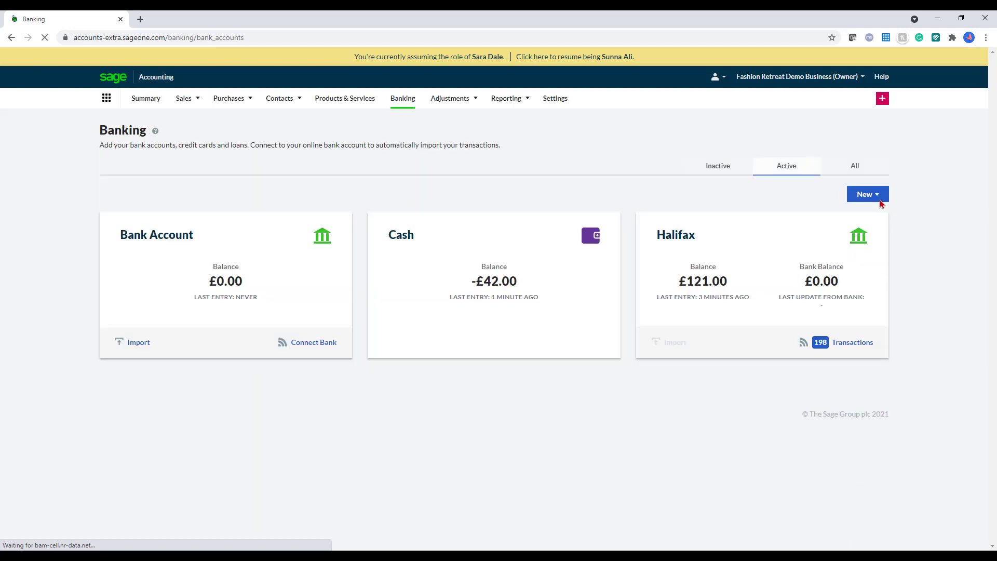
left_click(879, 201)
left_click(876, 215)
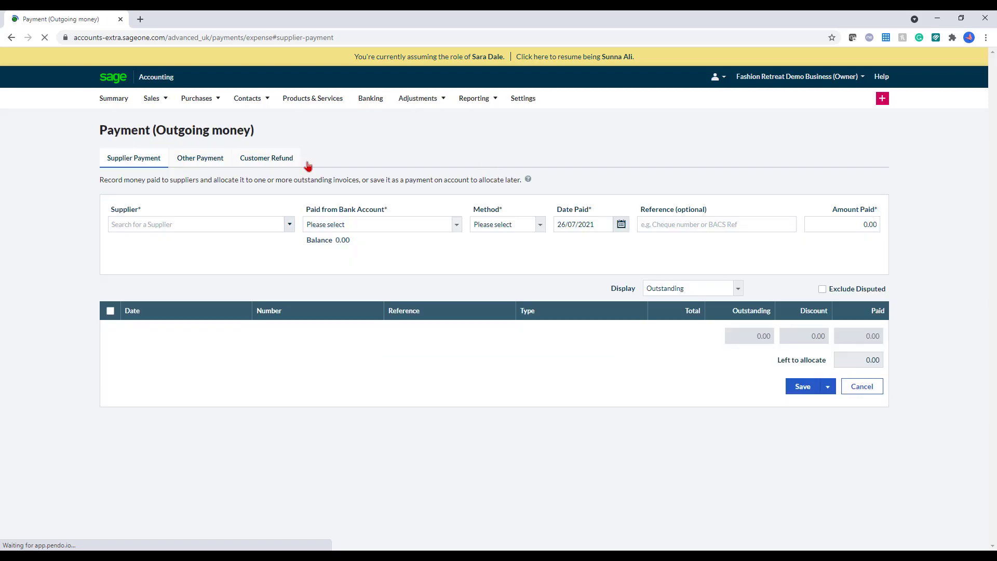
left_click(290, 224)
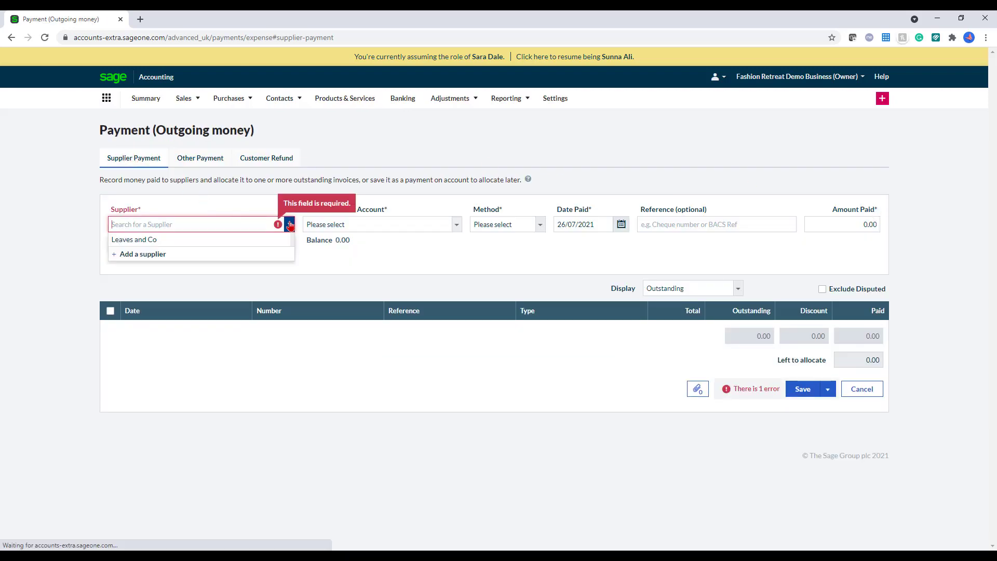
left_click(278, 239)
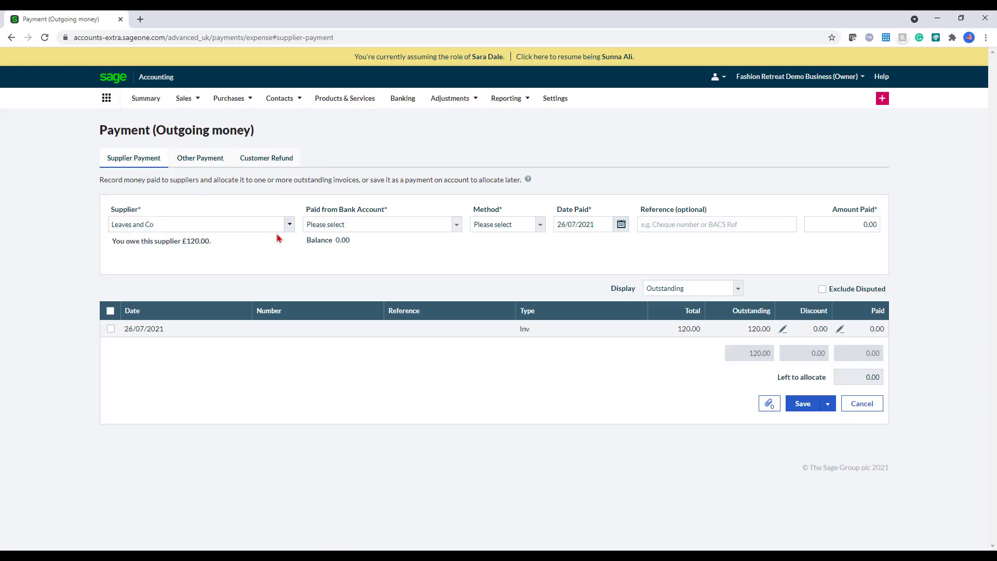
left_click(200, 165)
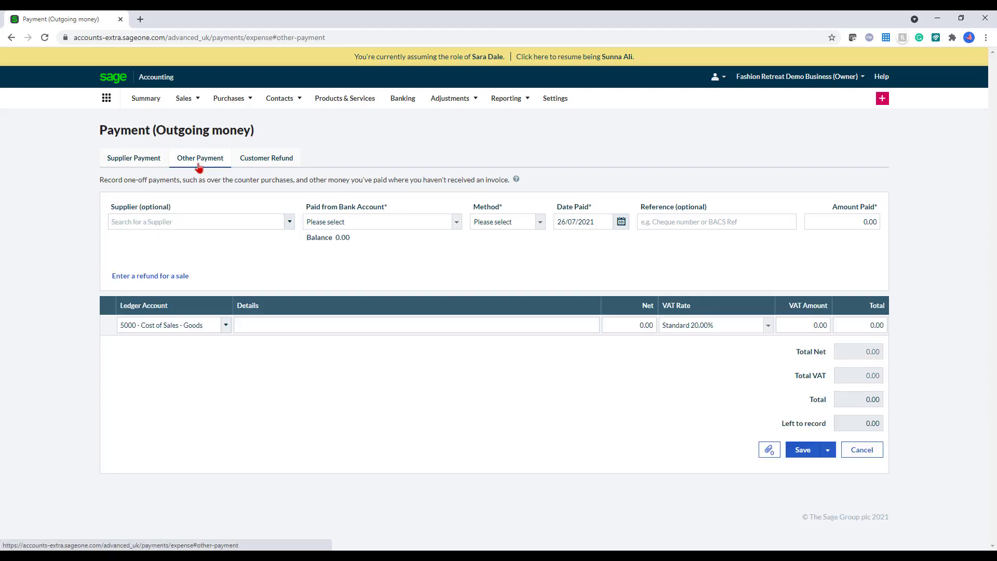
left_click(217, 327)
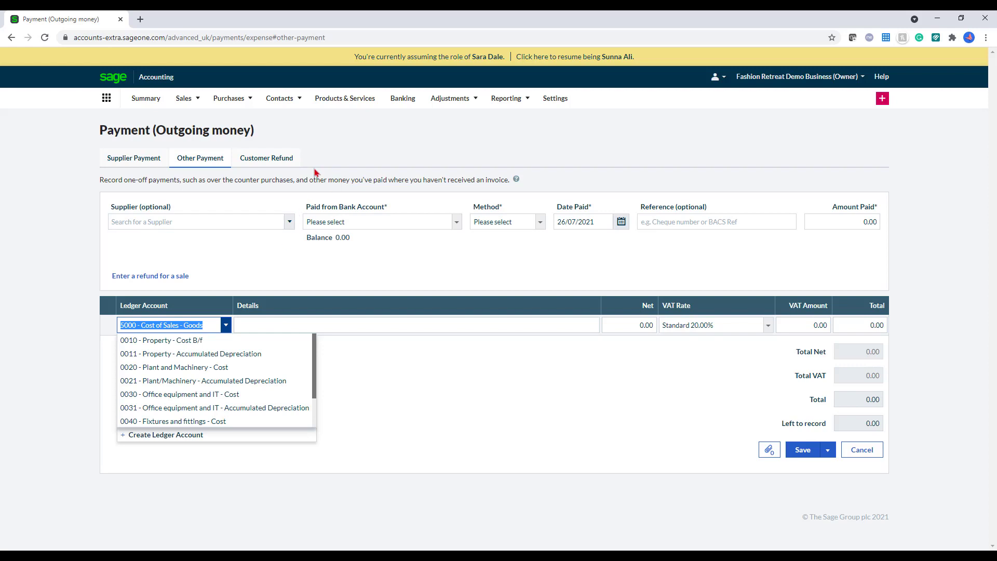
left_click(357, 153)
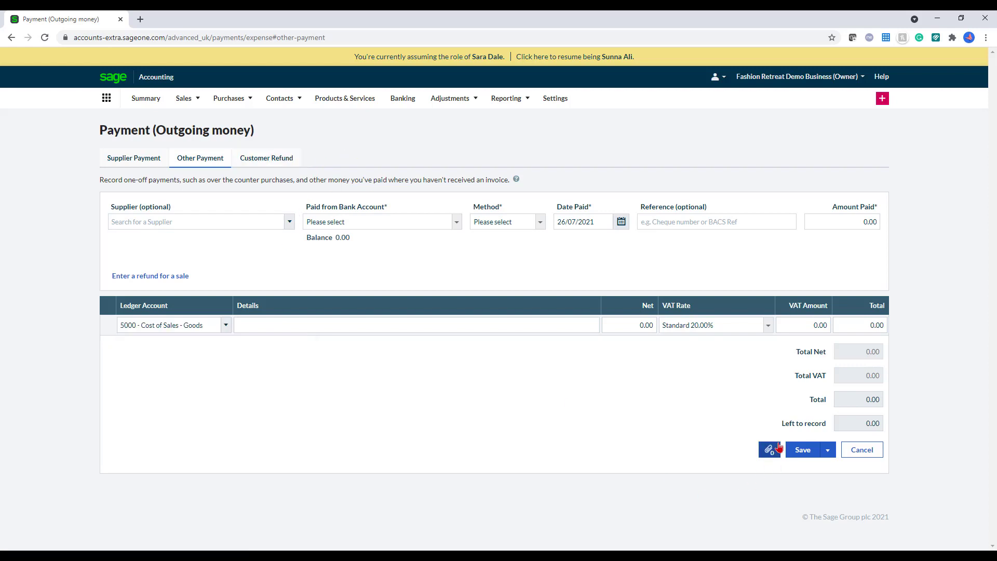
left_click(878, 459)
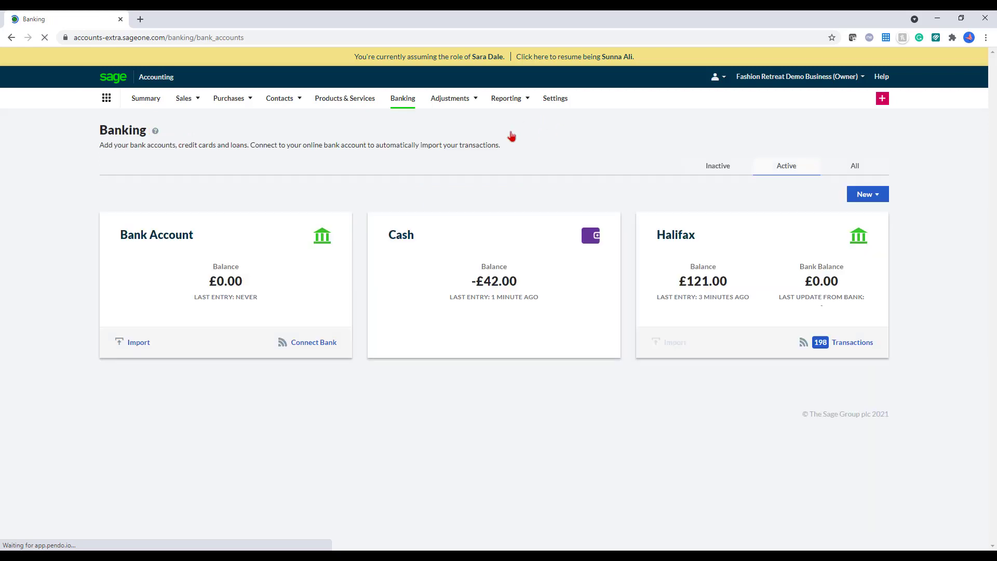
Step: Go to Adjustments > Journals and create a new journal
mouse_move(466, 105)
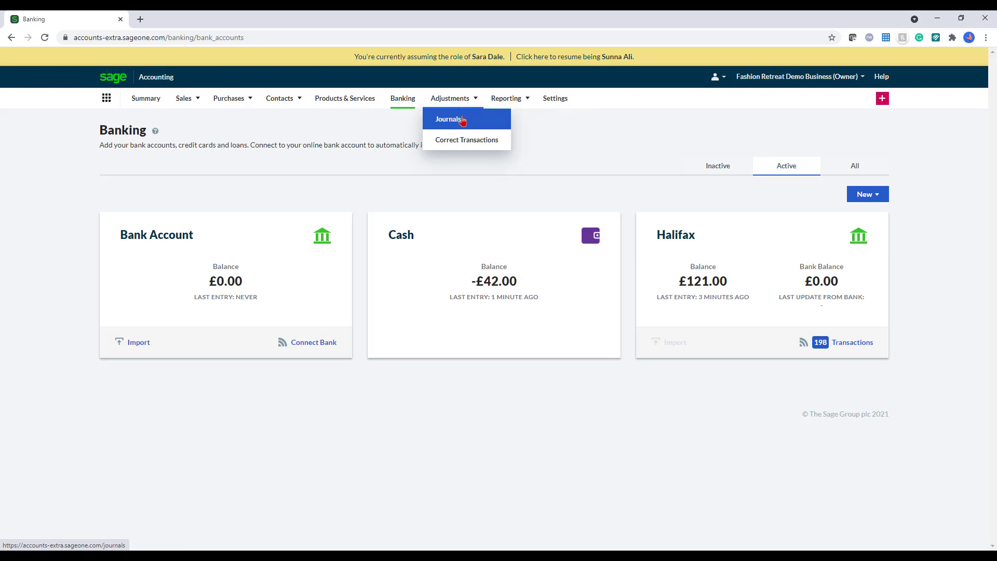
left_click(462, 120)
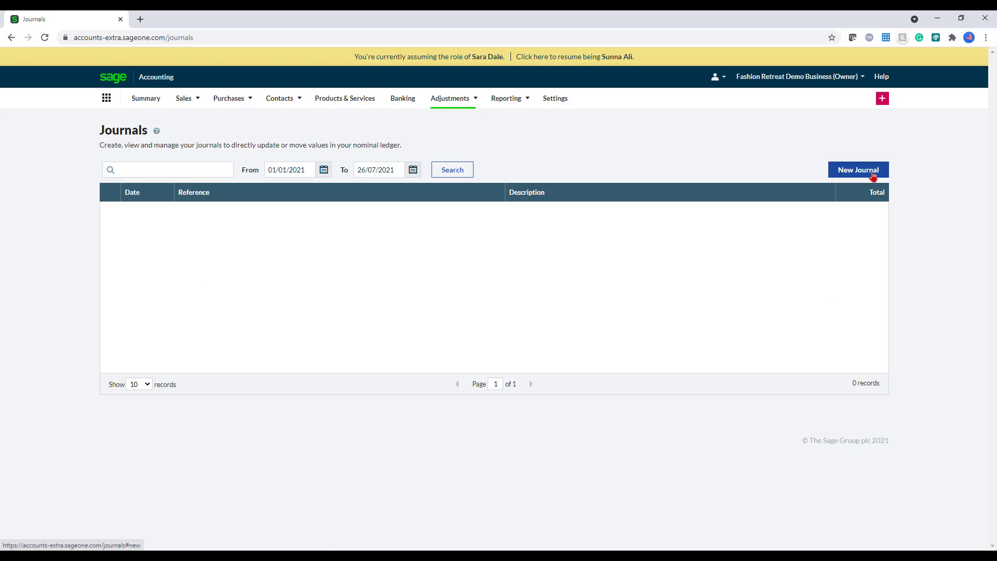
left_click(874, 176)
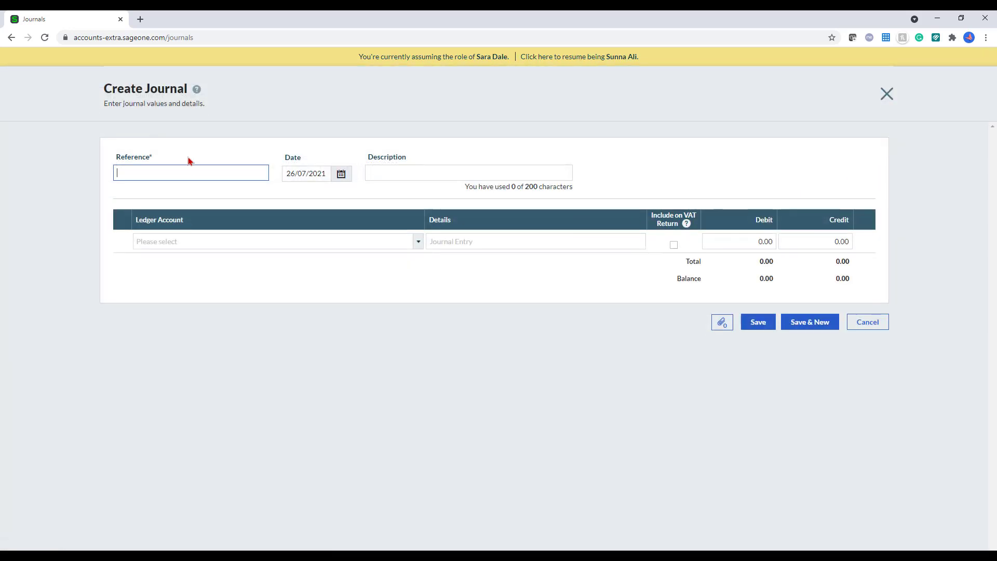
Step: Give journal tb a first line crediting 100.00 to 4000 - Sales - Products
left_click(200, 169)
left_click(212, 243)
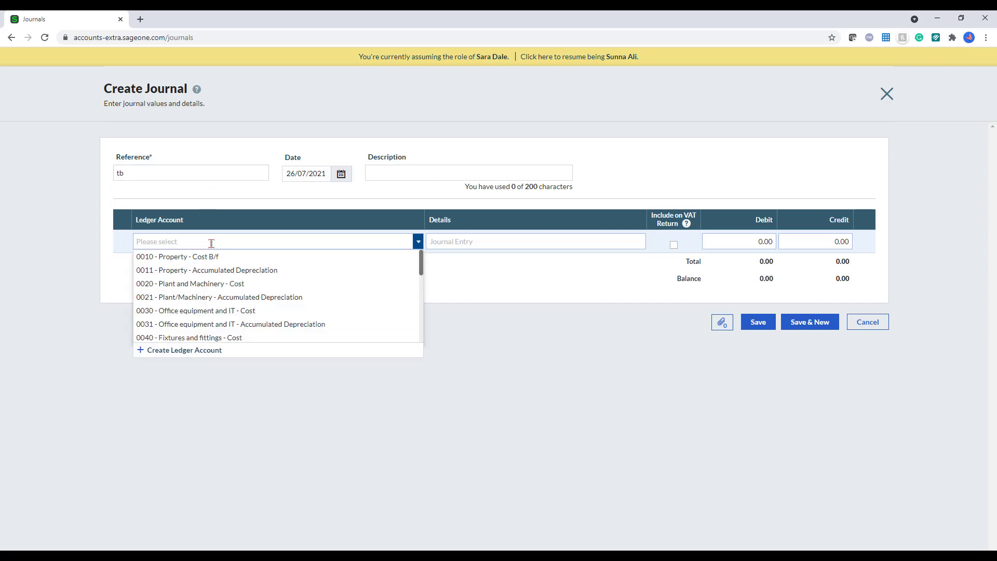
type("sales")
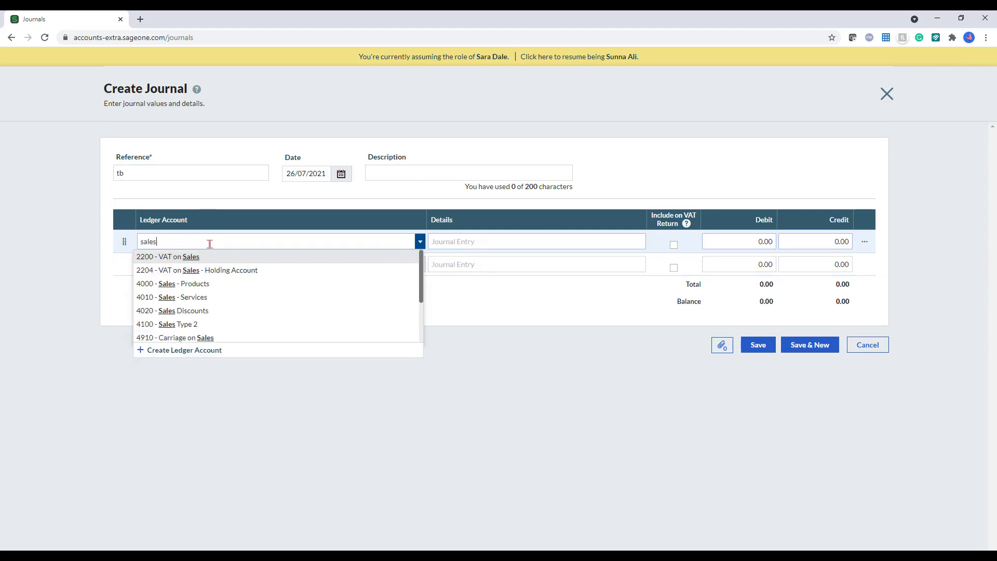
left_click(207, 290)
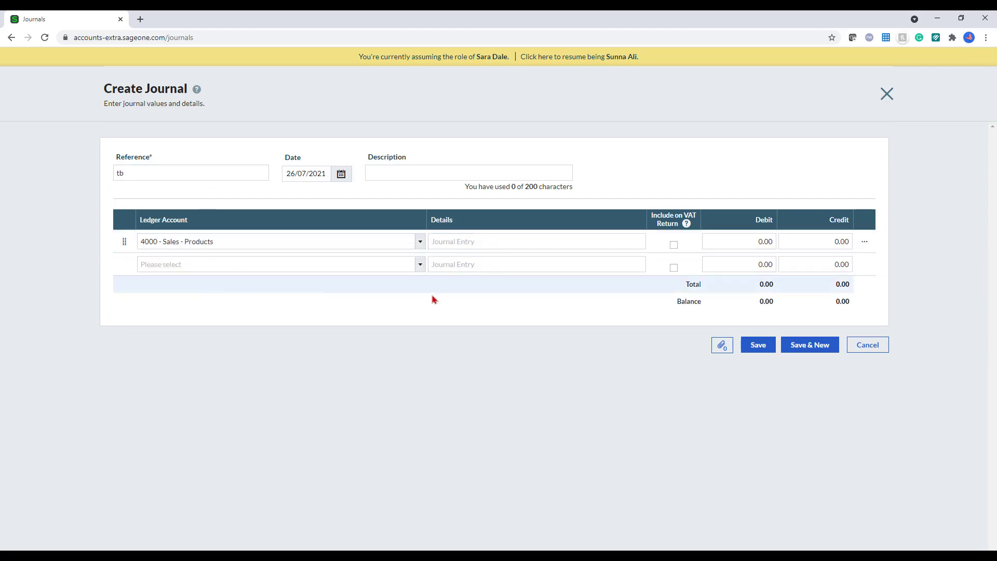
left_click(726, 241)
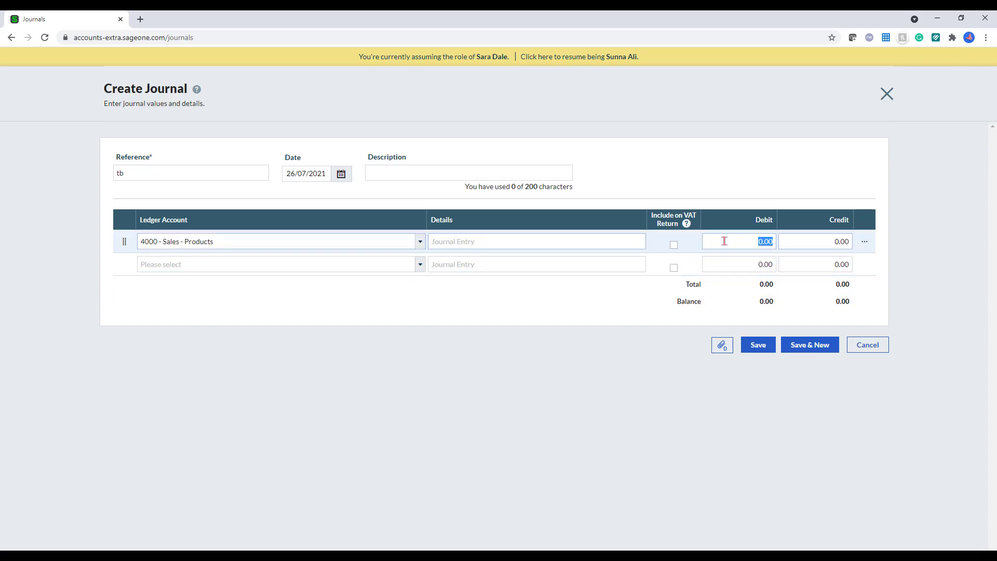
left_click(820, 243)
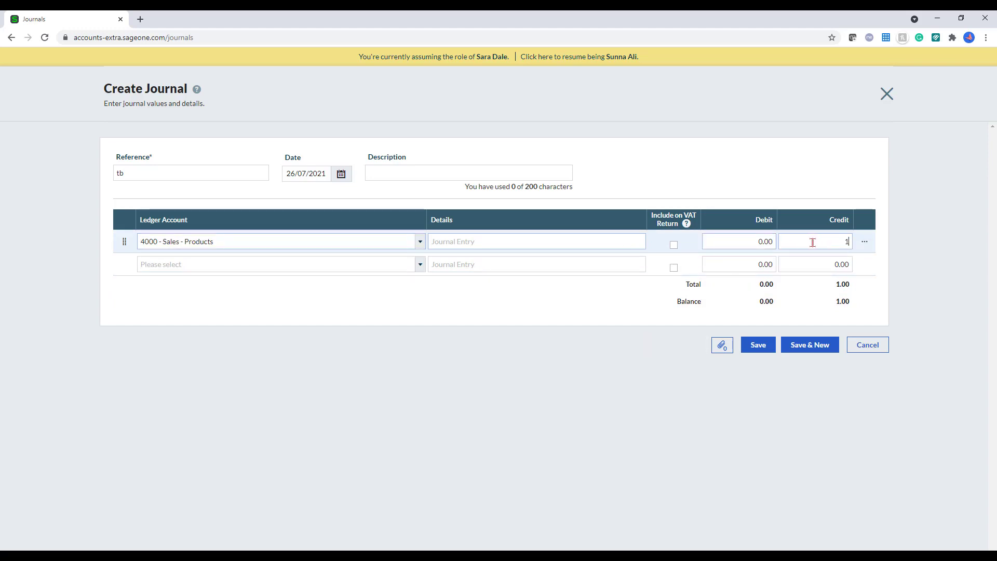
type("100")
Step: Add a second line debiting 100.00 to 1200 - Bank Account and save the journal
left_click(732, 262)
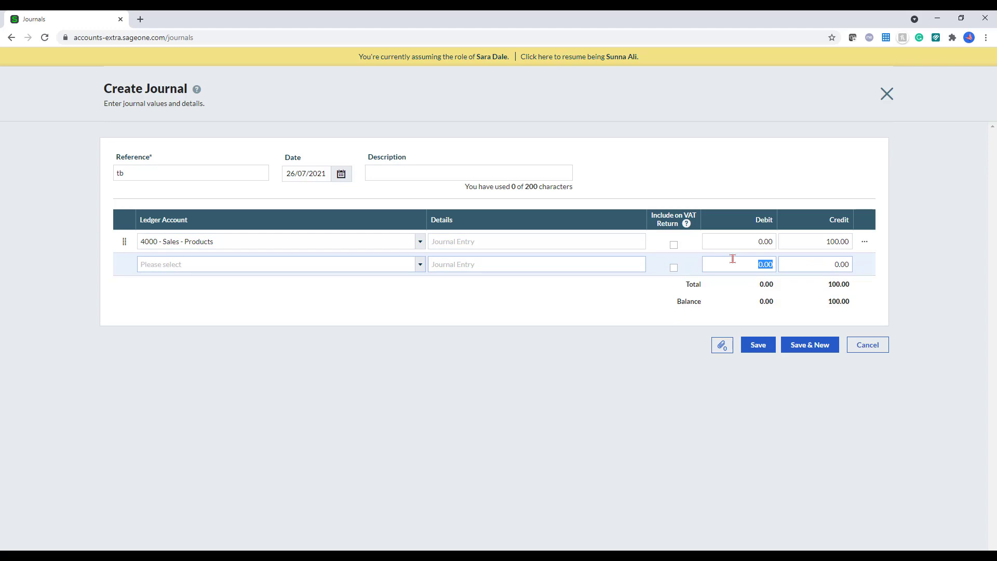
type("100")
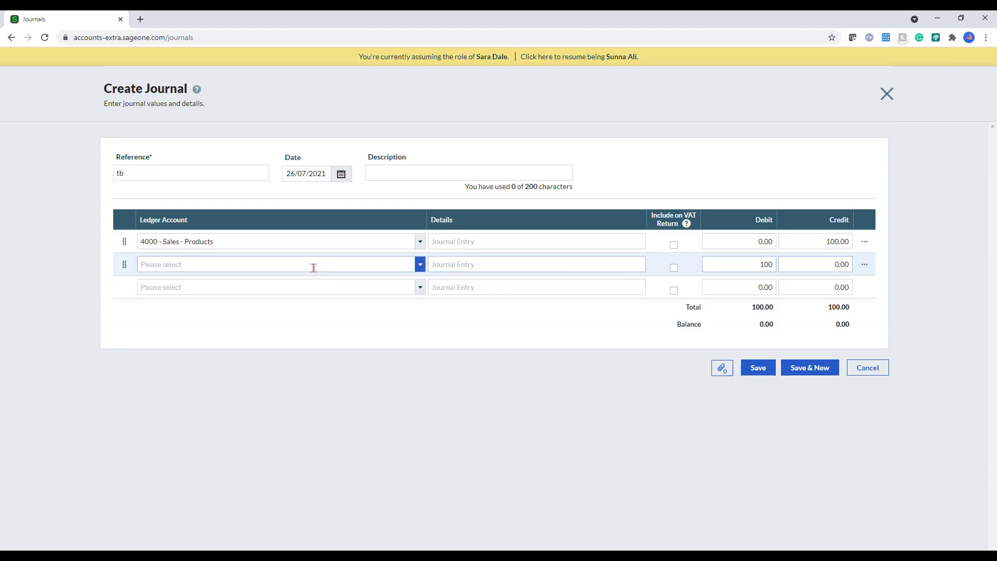
left_click(313, 268)
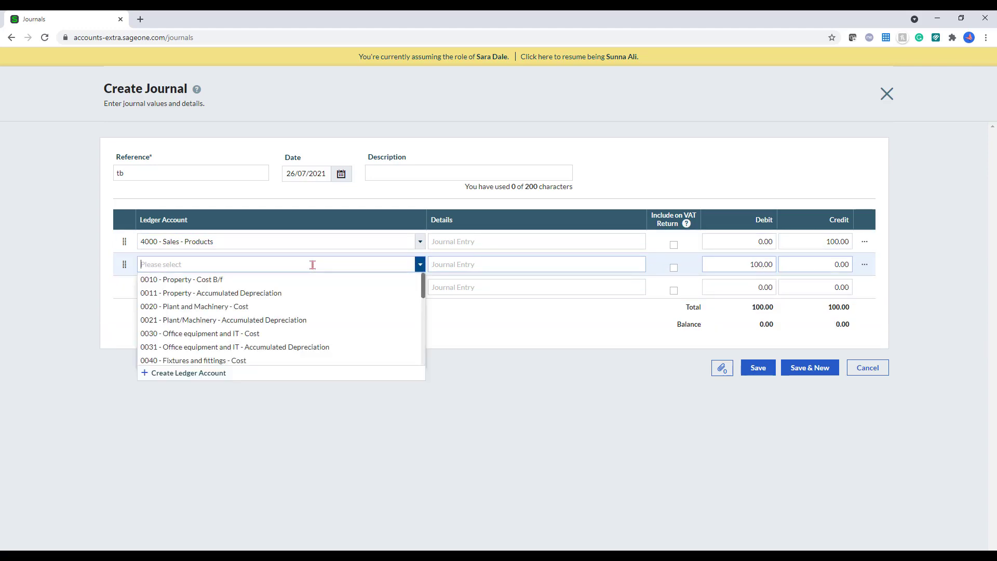
type("bank")
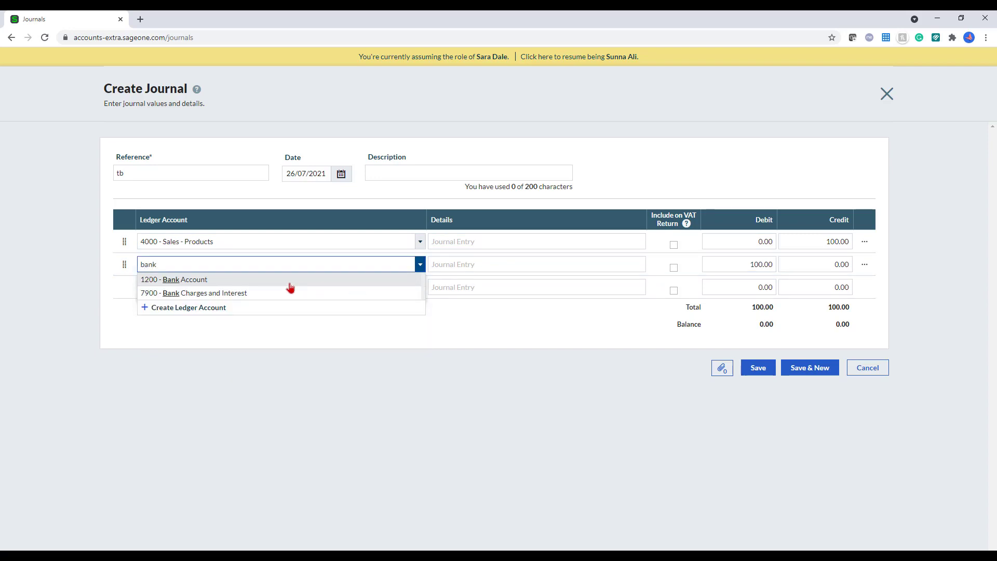
left_click(287, 283)
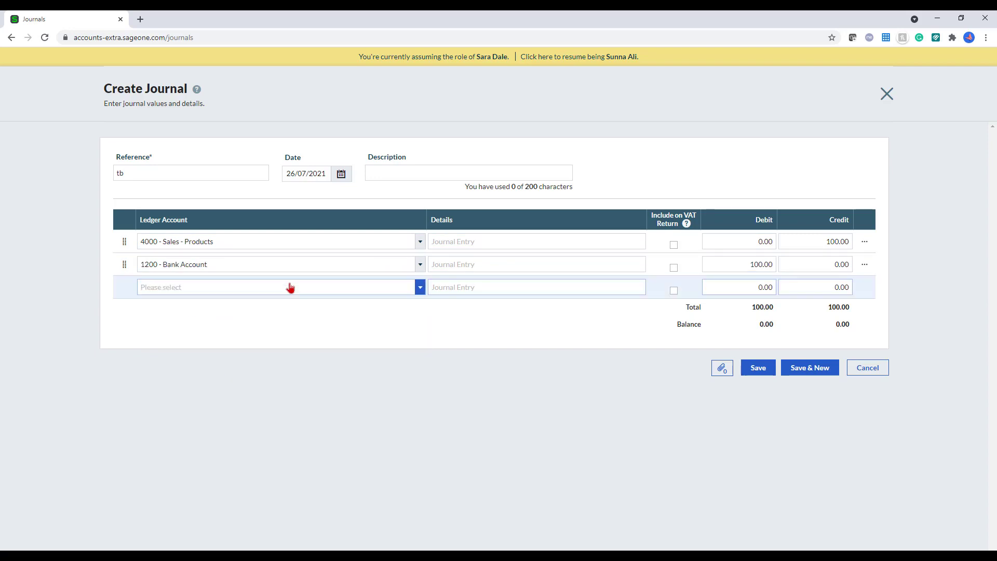
left_click(758, 367)
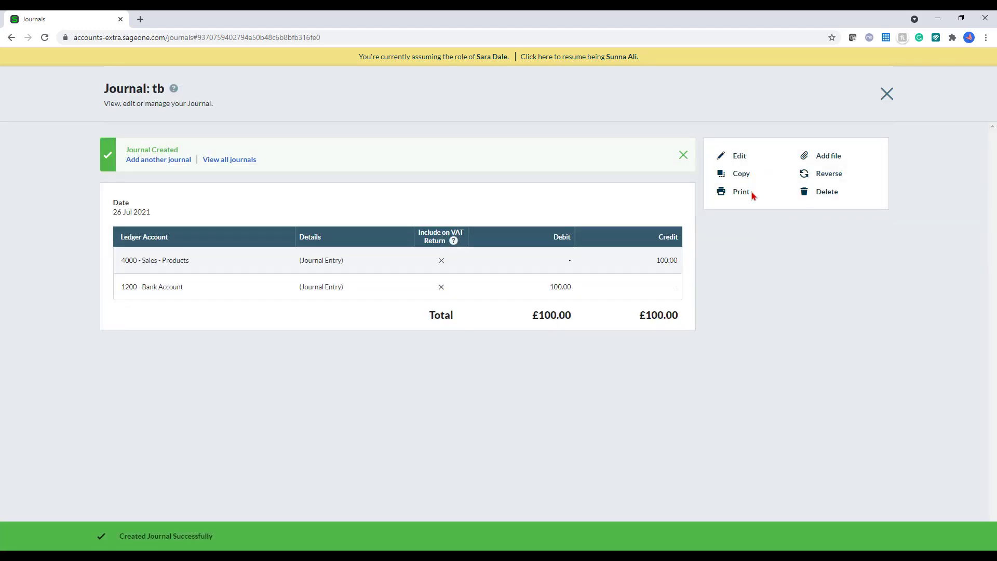
Step: Copy journal tb and discard the copy, view tb's details, then go to Adjustments > Correct Transactions
left_click(740, 175)
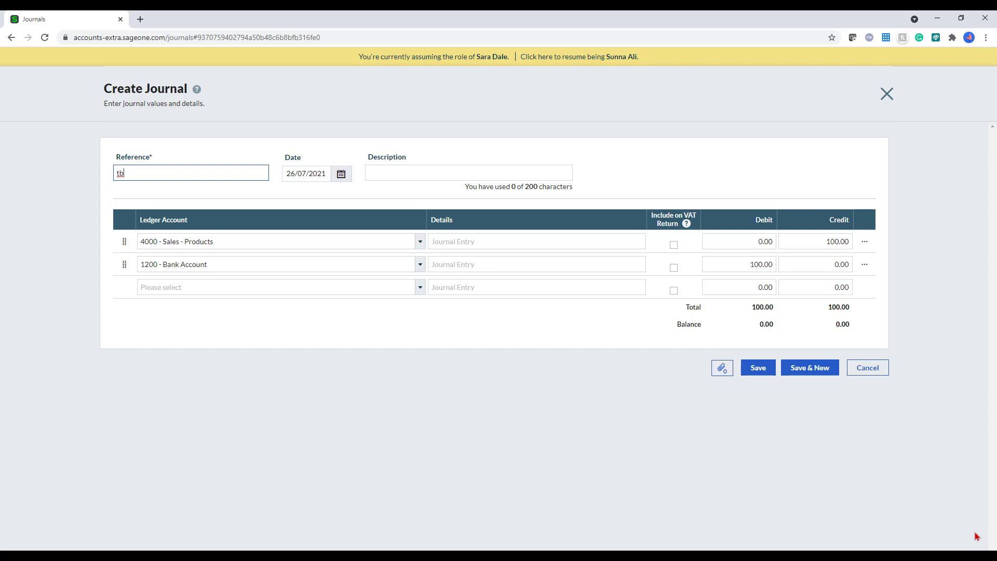
left_click(872, 372)
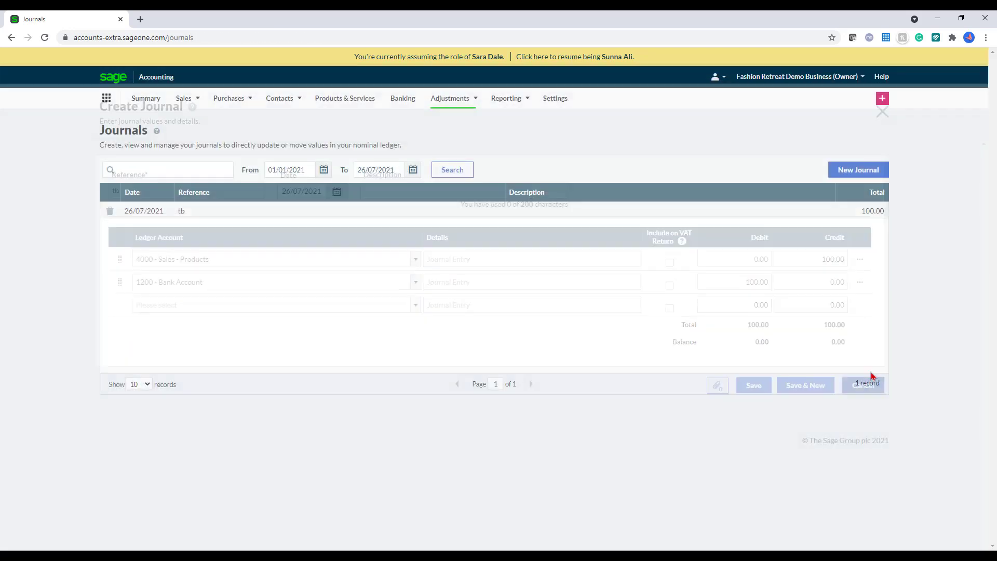
left_click(629, 213)
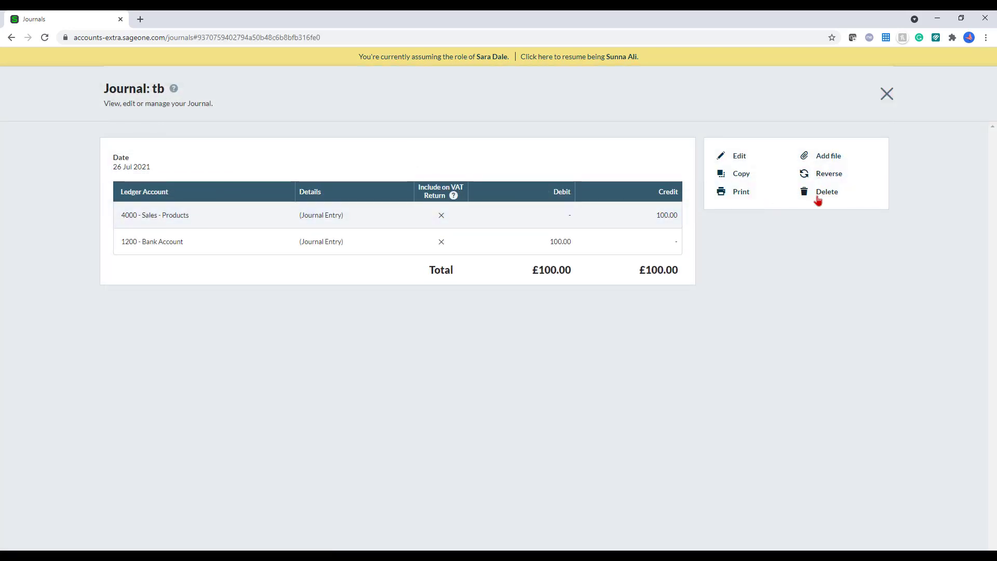
left_click(888, 95)
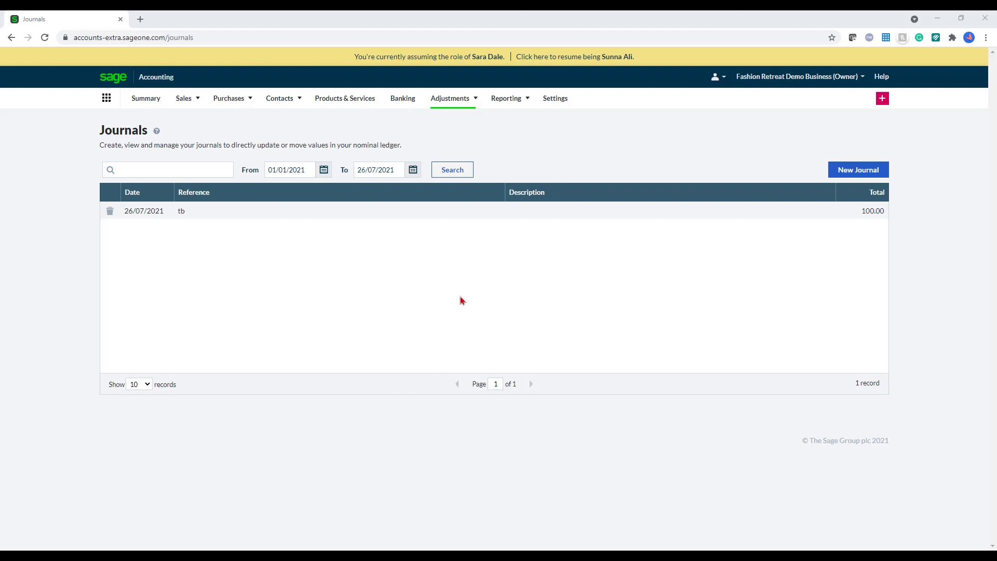
mouse_move(467, 101)
left_click(461, 139)
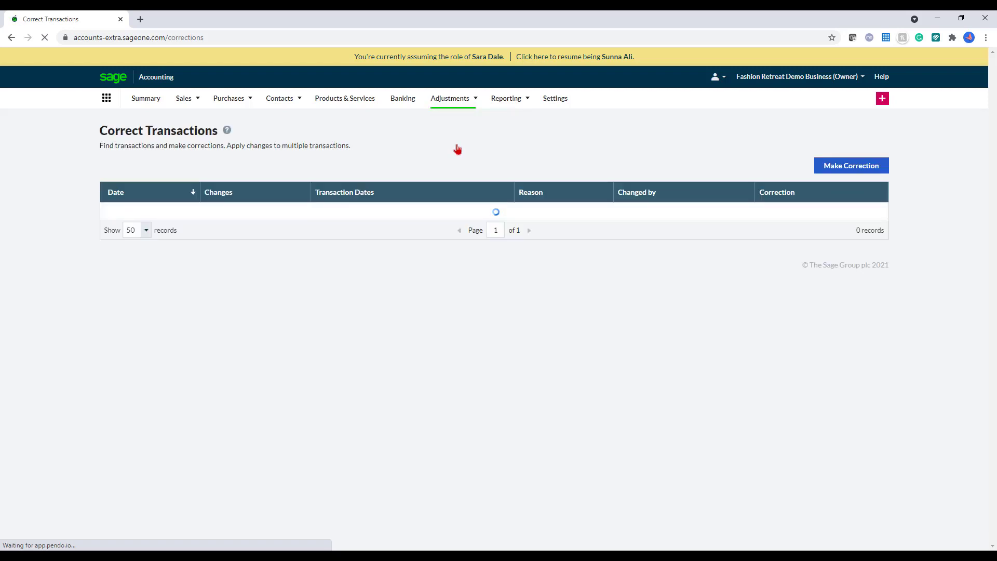
Step: Filter a new correction by ledger account 4100 - Sales Type 2 and select invoices SI-5 and SI-6
left_click(879, 166)
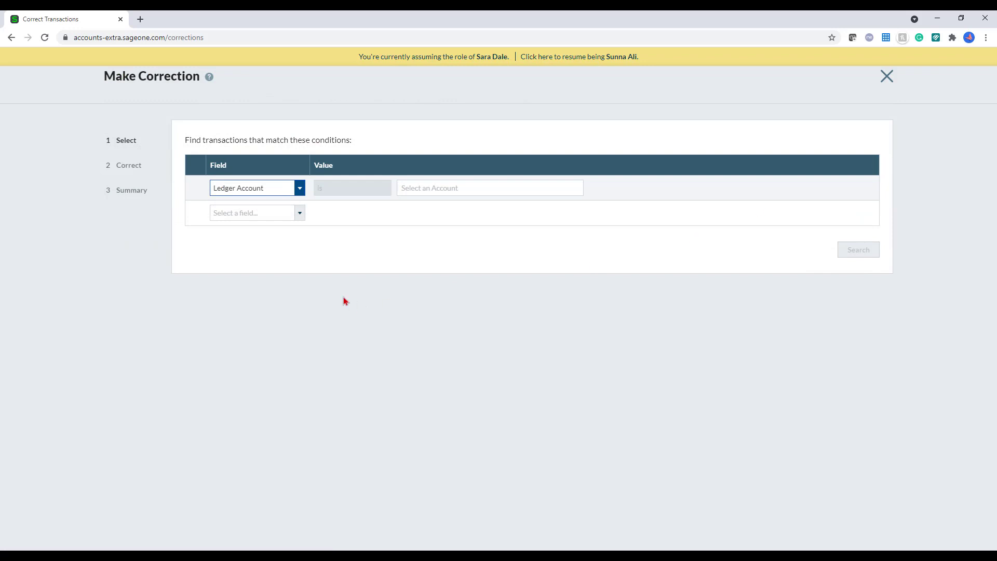
left_click(300, 188)
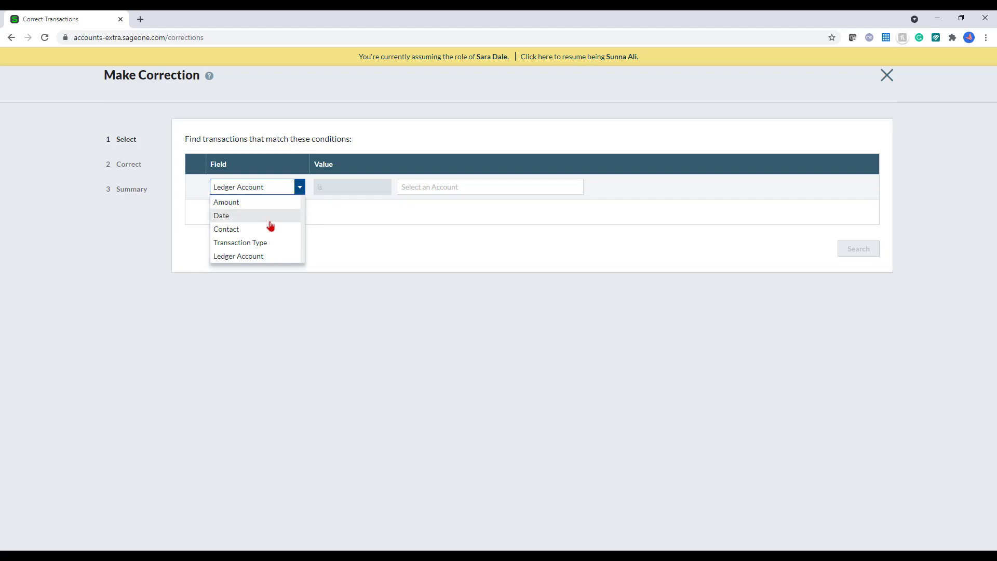
left_click(272, 256)
left_click(424, 187)
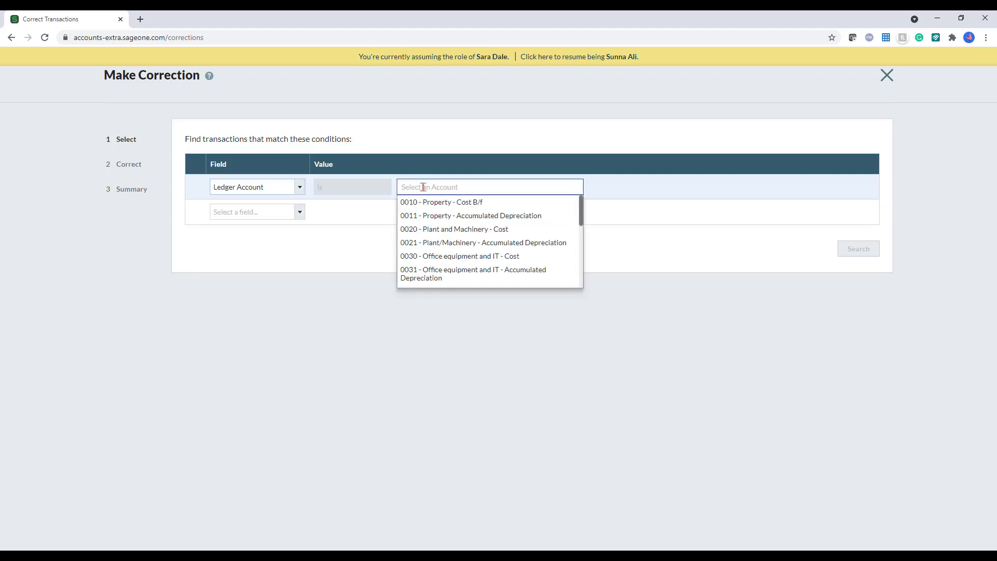
type("41")
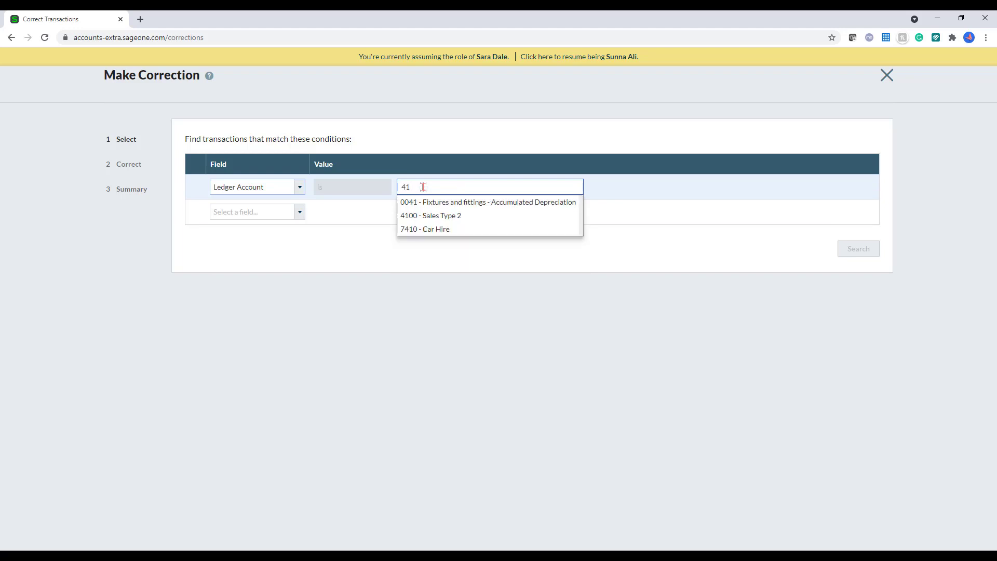
type("00")
left_click(431, 202)
left_click(872, 255)
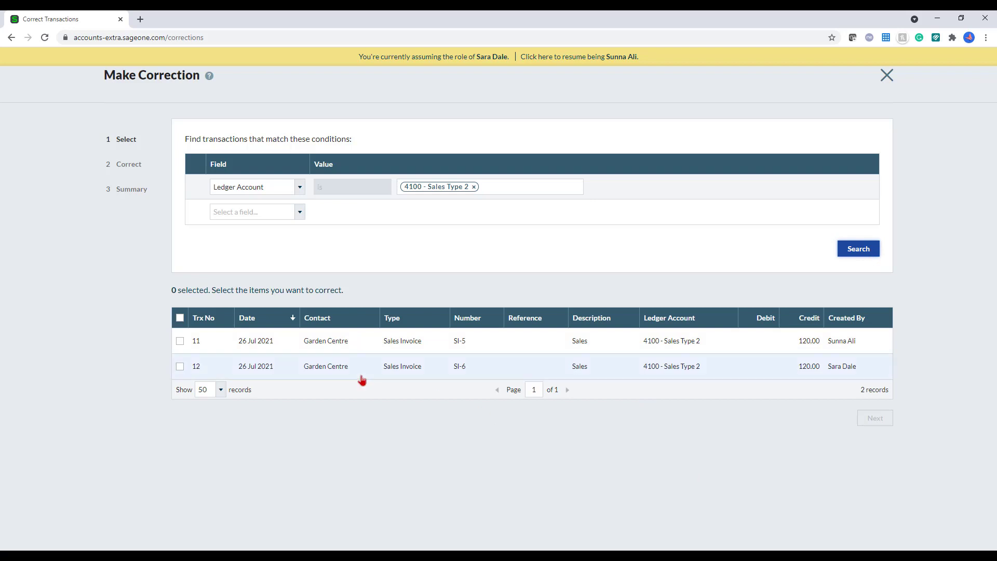
left_click(180, 367)
left_click(180, 341)
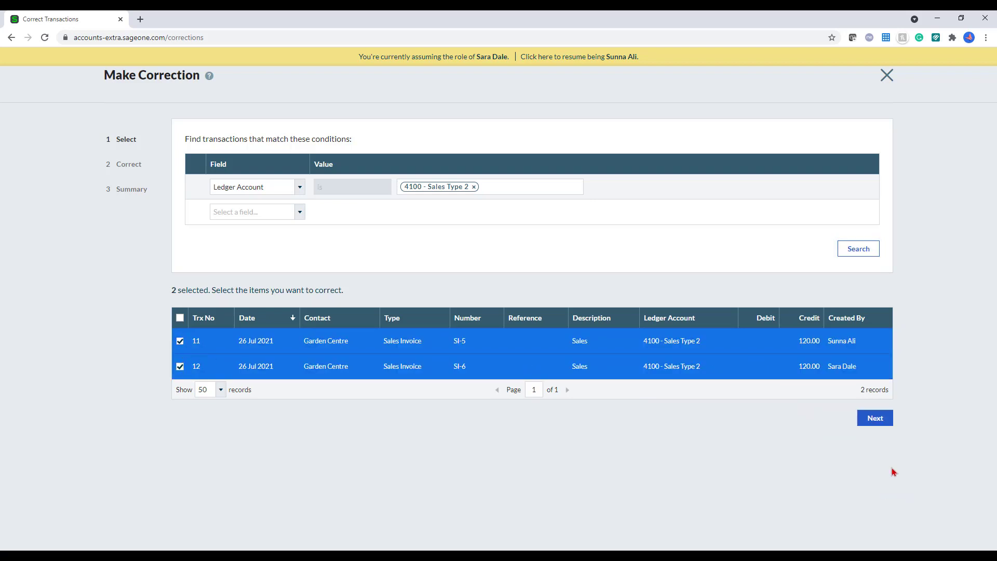
left_click(881, 412)
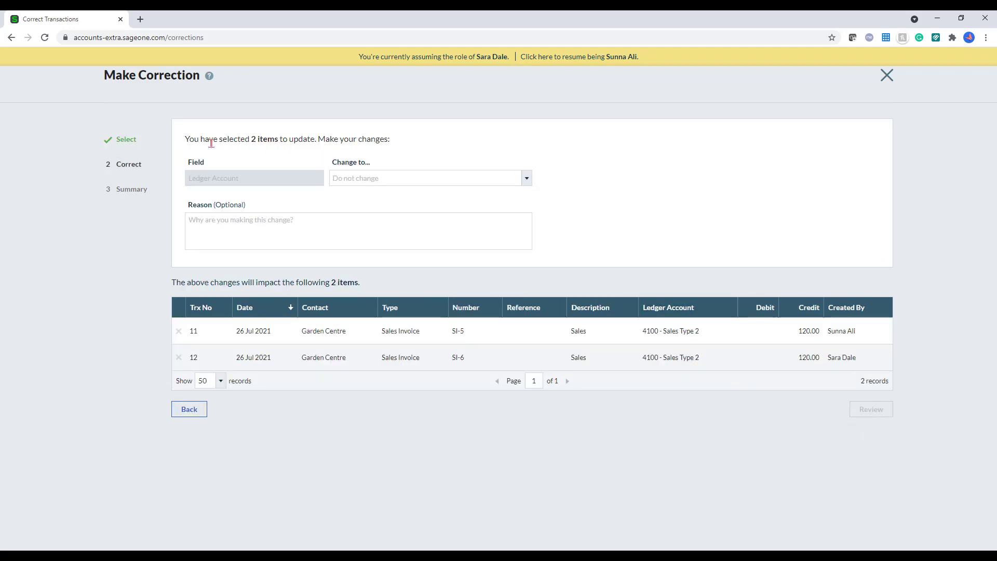
Step: Move both invoices to 4000 - Sales - Products with reason 'wrong posting' and apply the update
left_click(363, 182)
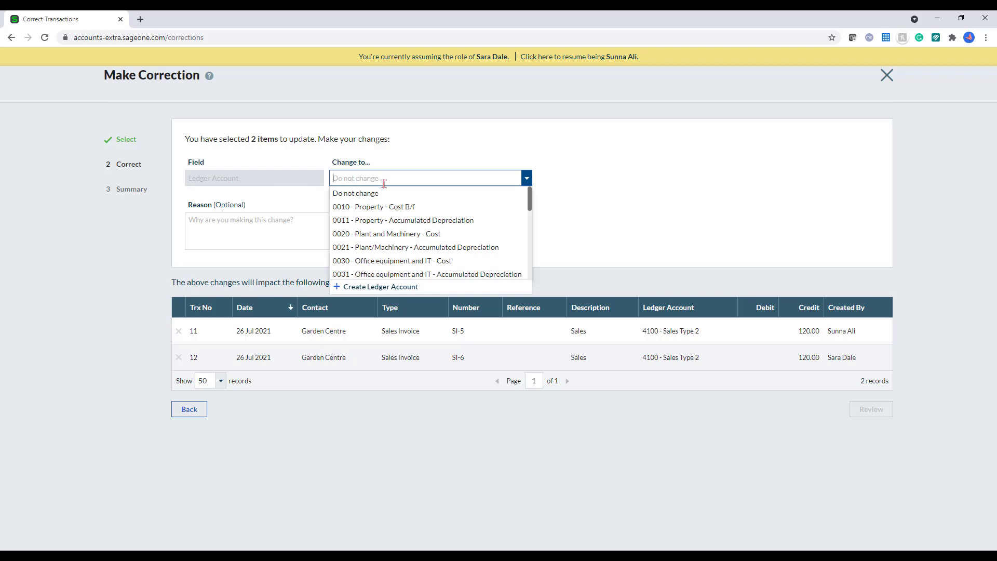
type("400")
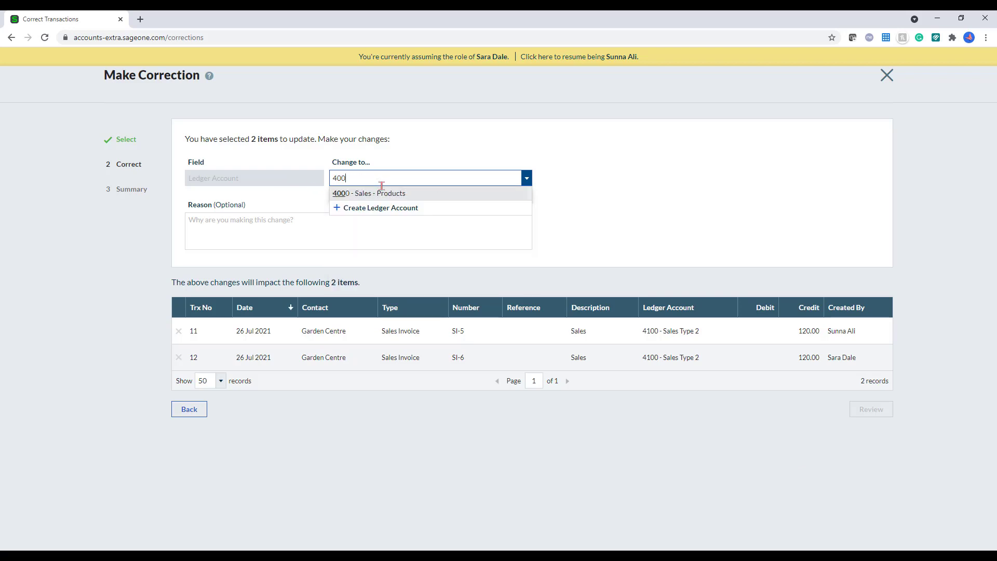
left_click(378, 194)
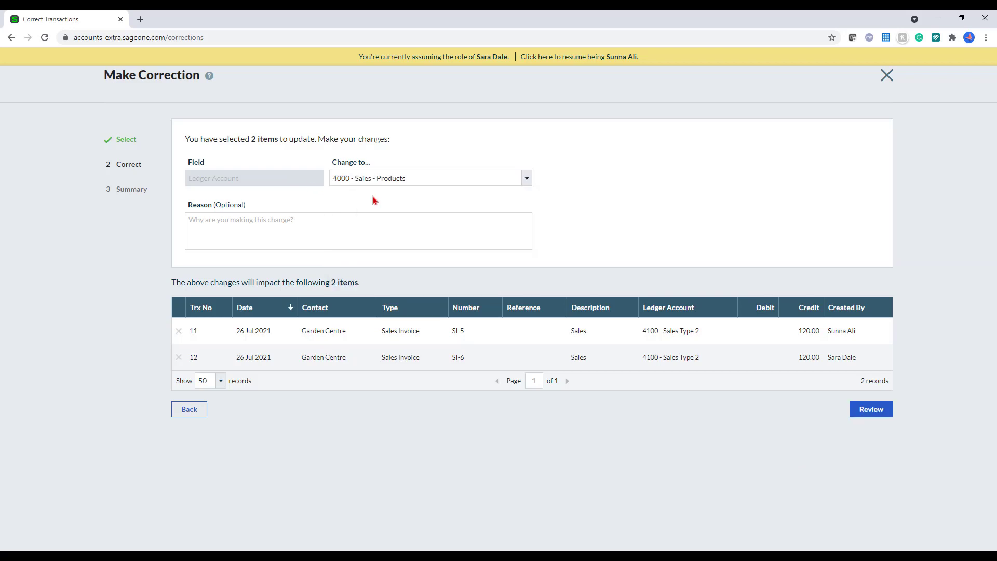
left_click(316, 233)
type("W")
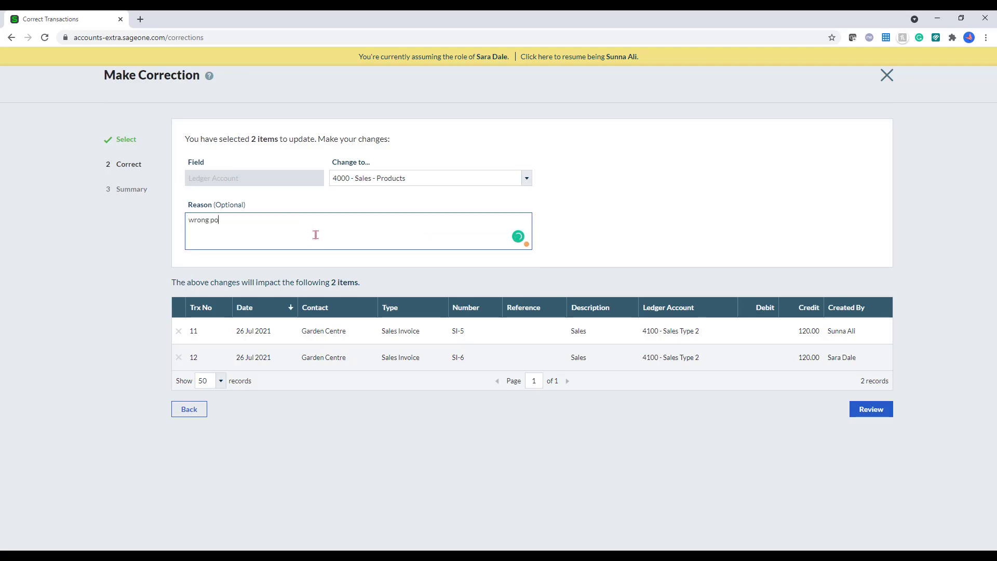
type("rong posting")
left_click(856, 416)
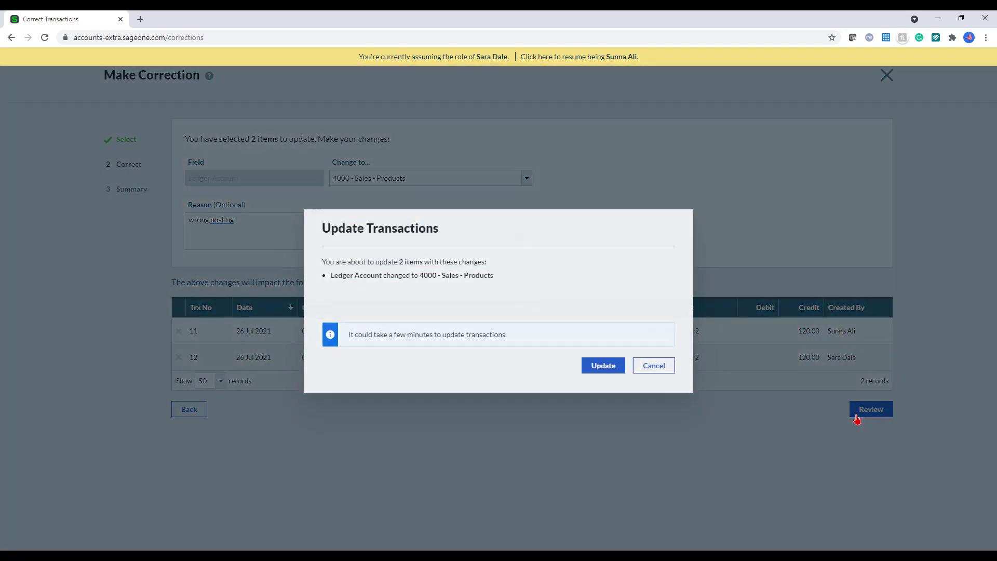
left_click(592, 370)
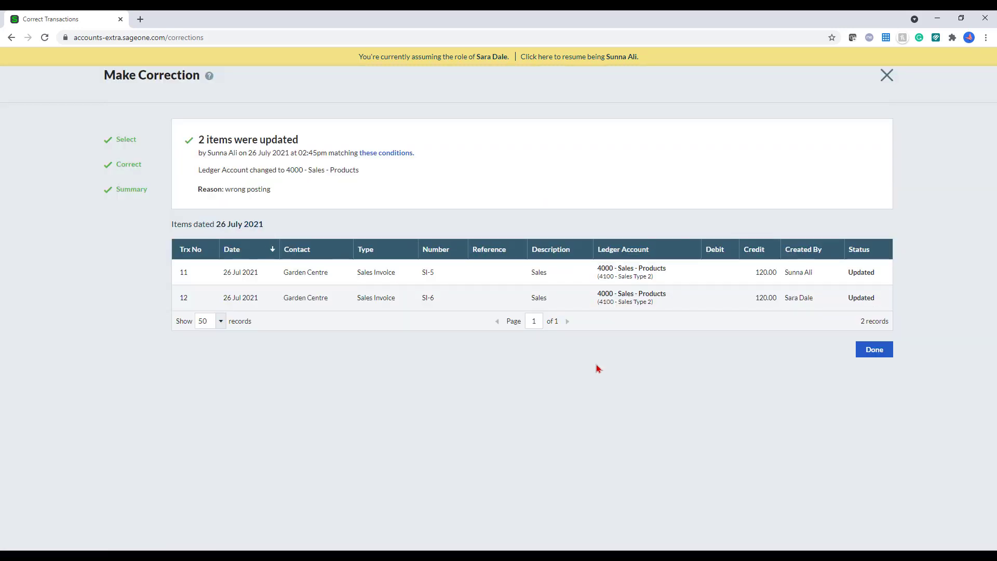
left_click(875, 349)
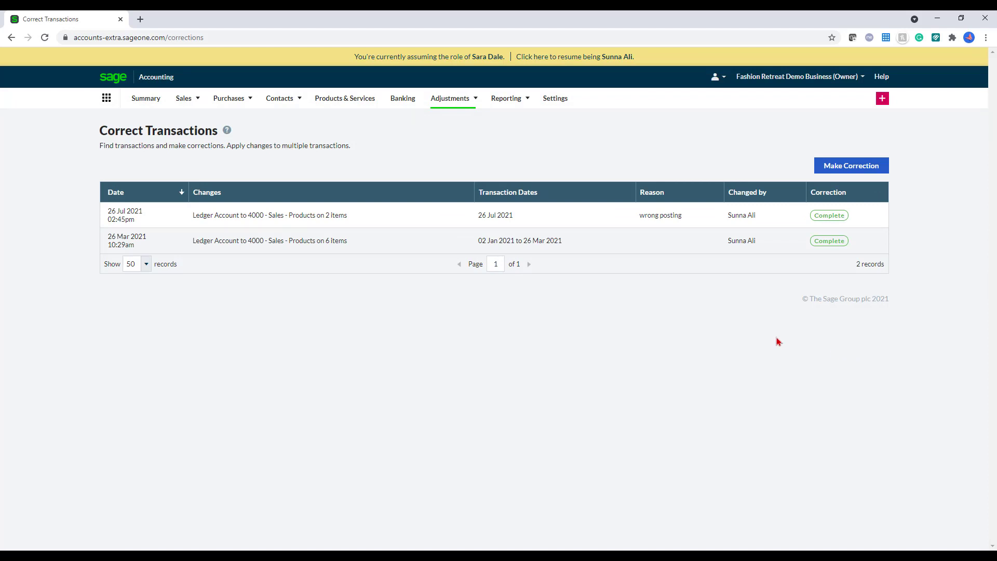
Step: From Reporting, open the Profit and Loss - Standard report for July 2021
left_click(496, 99)
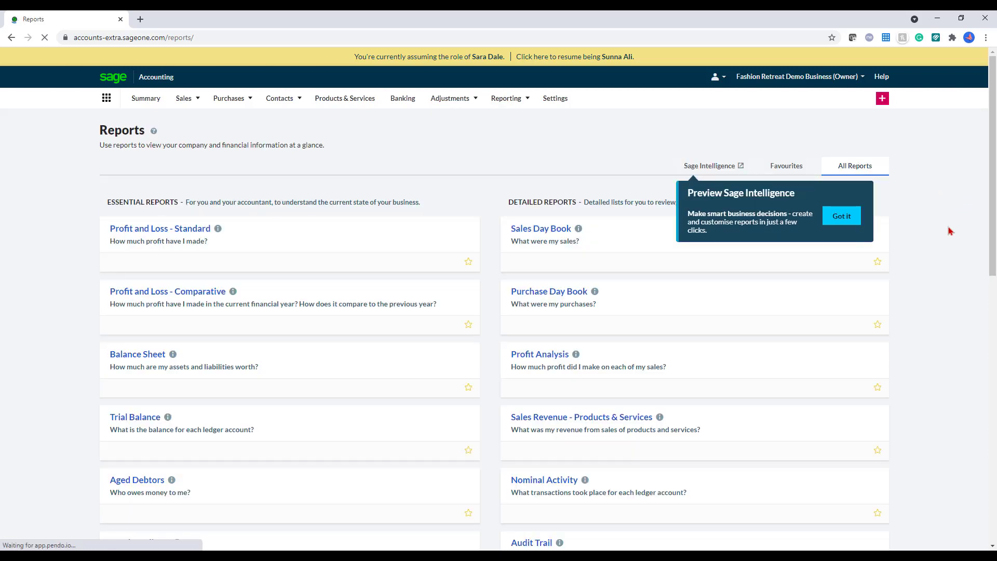
scroll(956, 239, "down", 4)
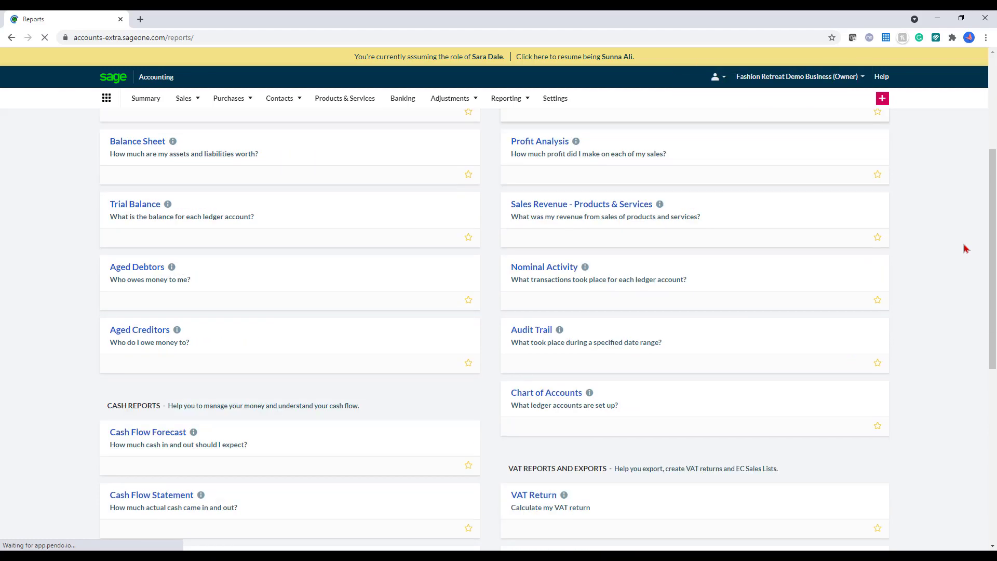
scroll(964, 247, "down", 8)
scroll(963, 246, "up", 5)
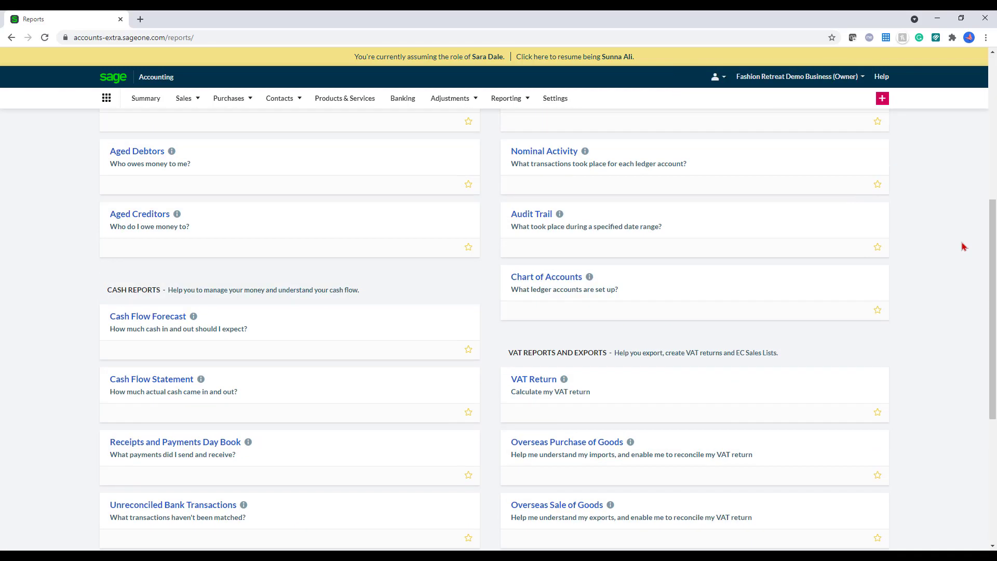
scroll(964, 247, "up", 6)
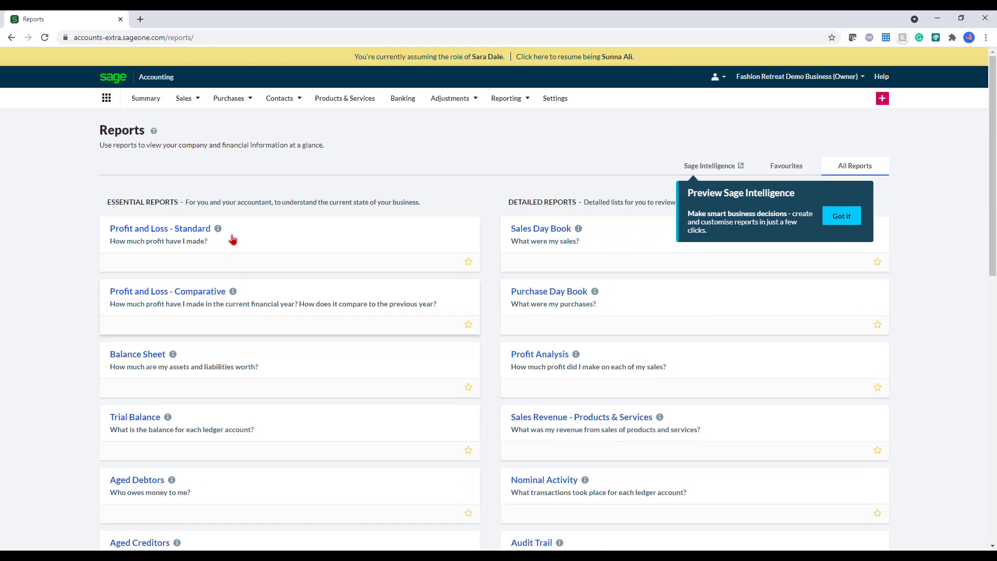
left_click(165, 233)
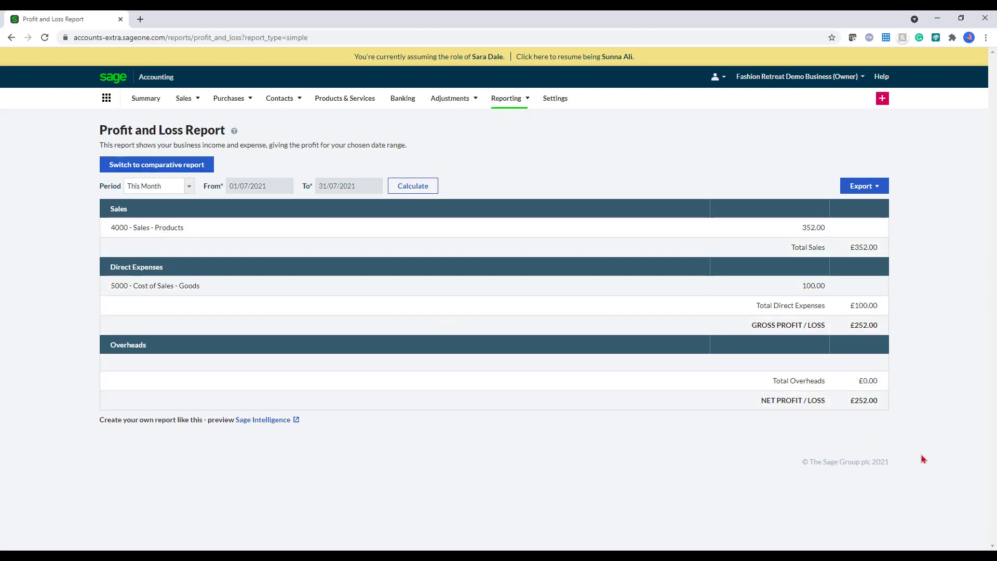
Step: Recalculate the Profit and Loss for This Year 2021: sales £602.55, overheads £797.51, net loss -£294.96
left_click(136, 186)
left_click(148, 216)
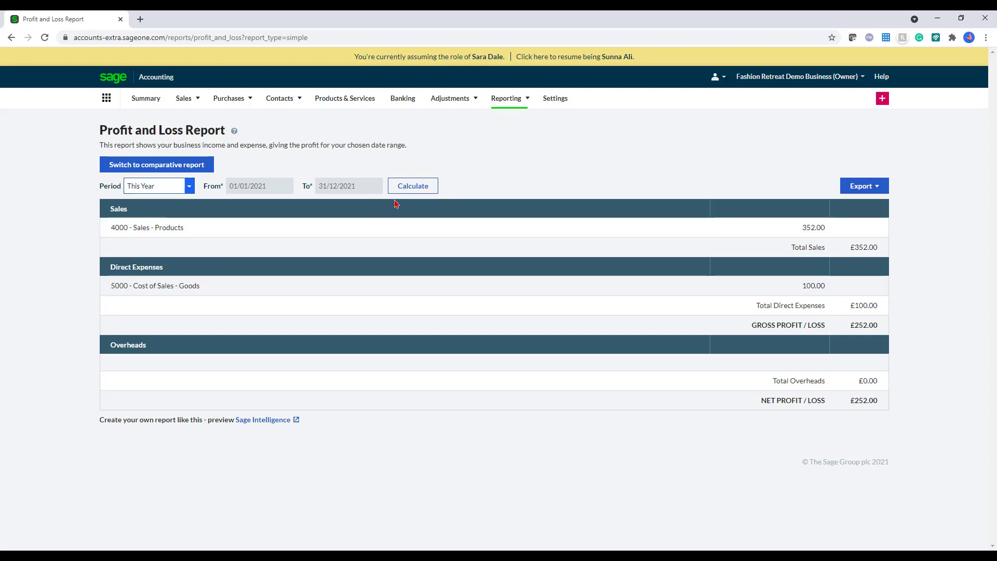
left_click(412, 190)
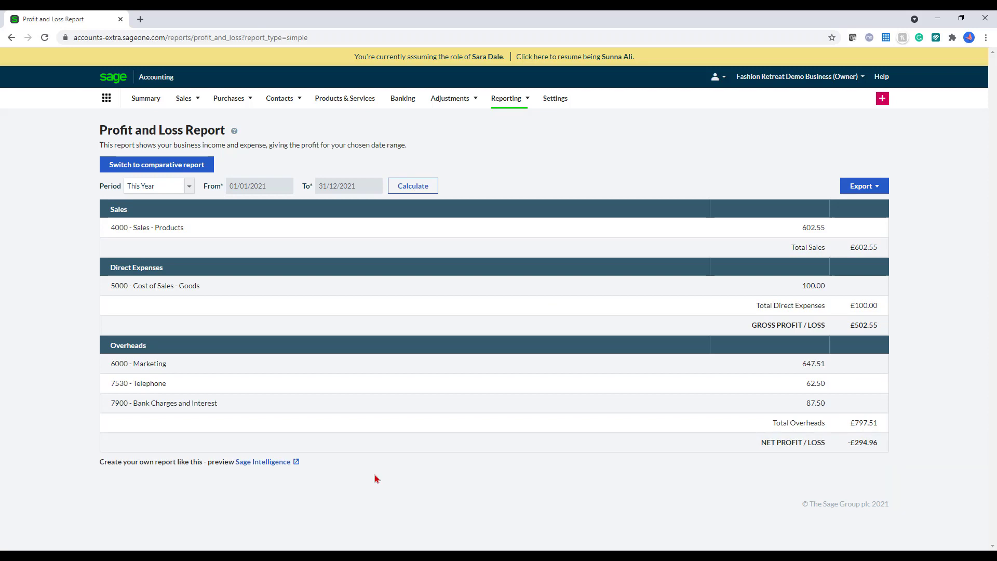
Step: Switch to the monthly comparative 2021 report and drill into May's £62.50 Telephone (7530) payment
left_click(183, 169)
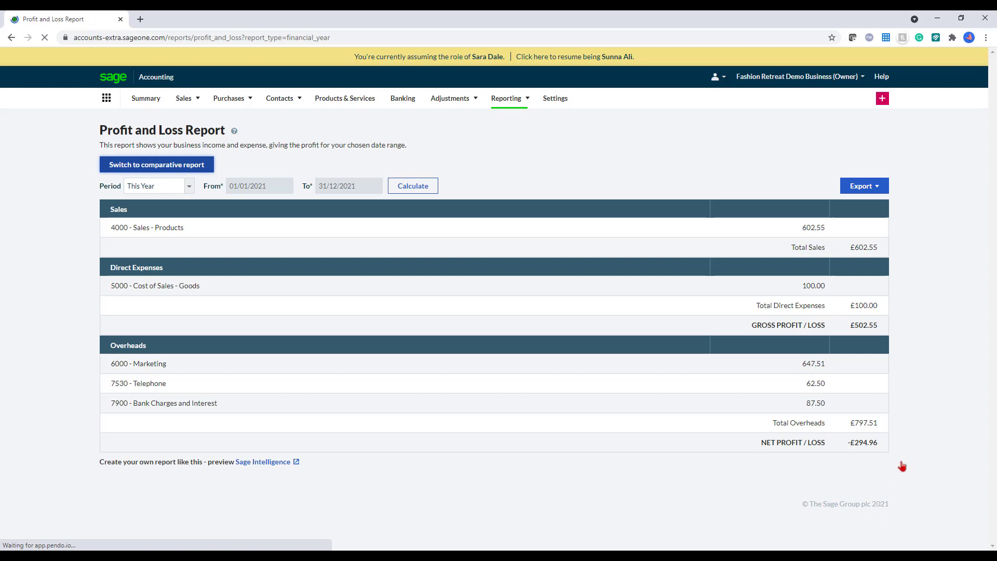
scroll(938, 409, "down", 1)
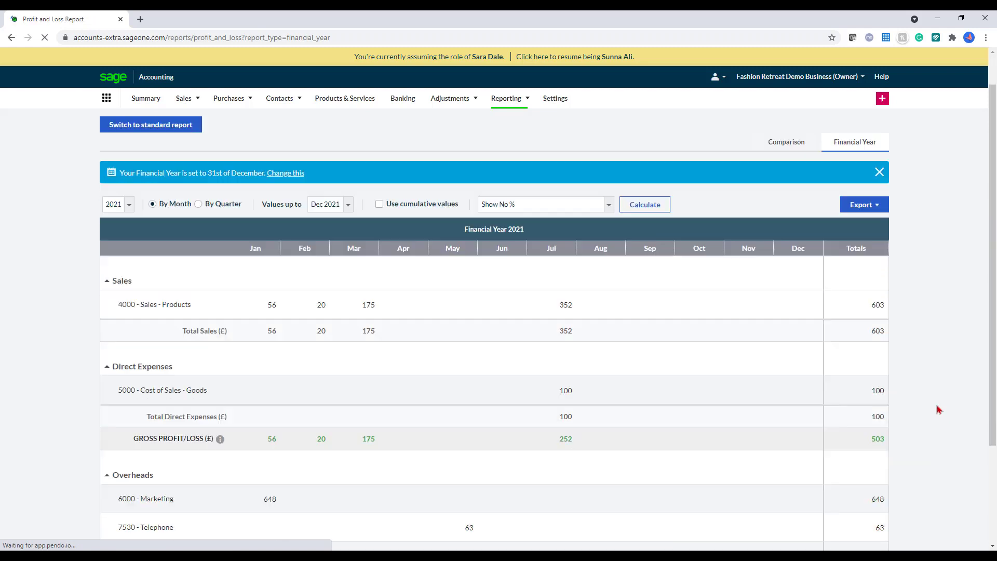
scroll(938, 409, "down", 2)
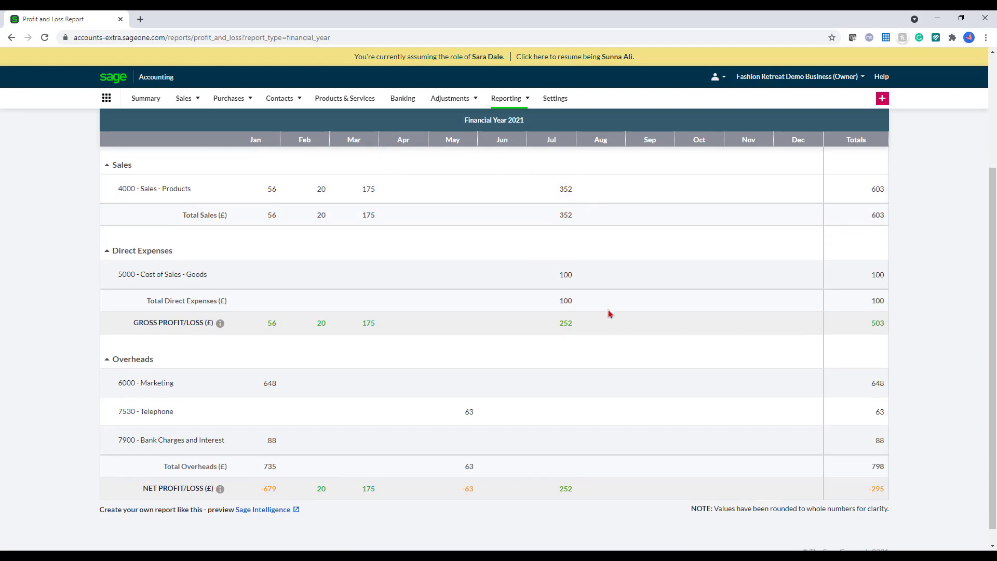
scroll(607, 307, "down", 1)
scroll(611, 311, "up", 1)
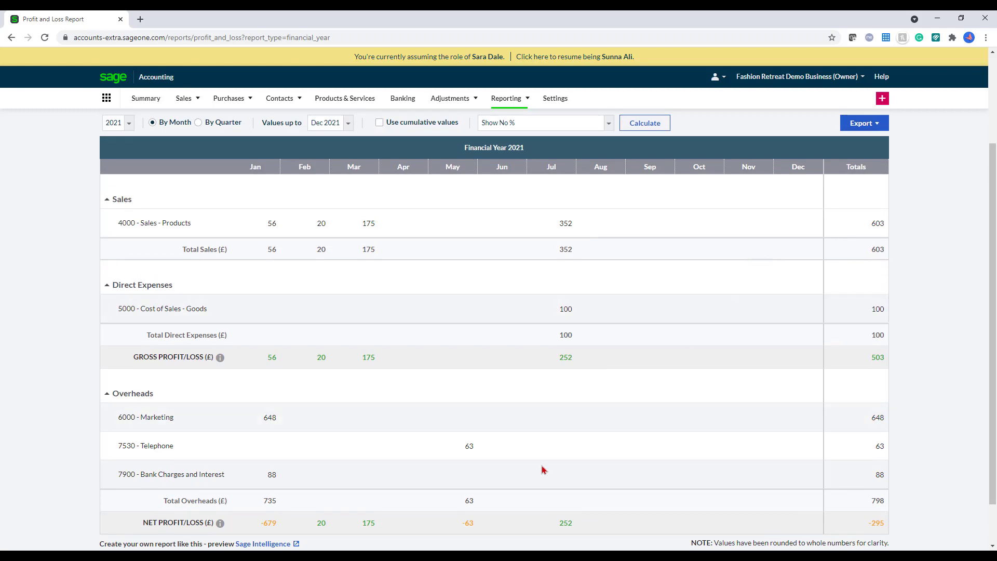
left_click(473, 454)
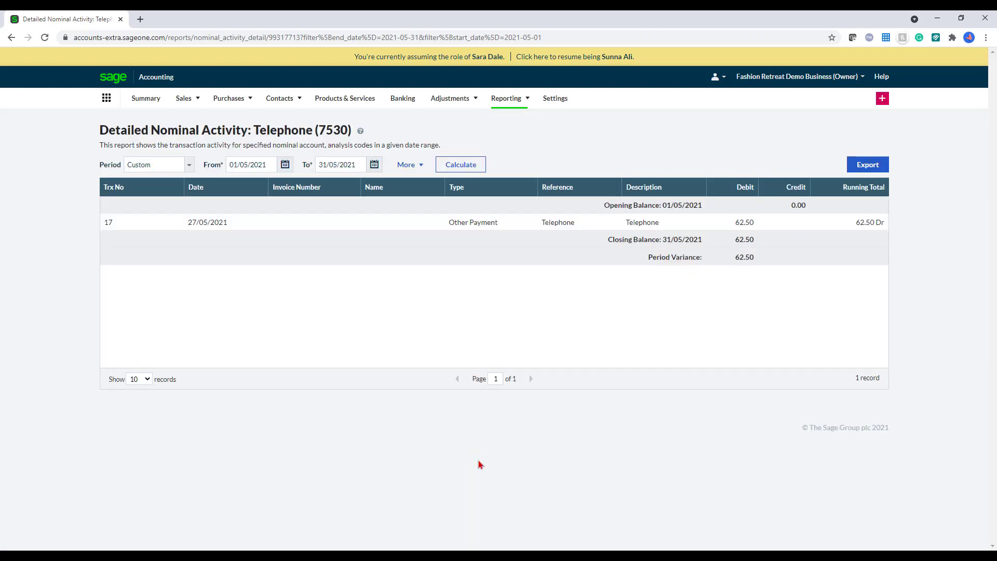
Step: Open the VAT Return list from Reporting's VAT Reports and Exports section, showing 0 records
left_click(505, 106)
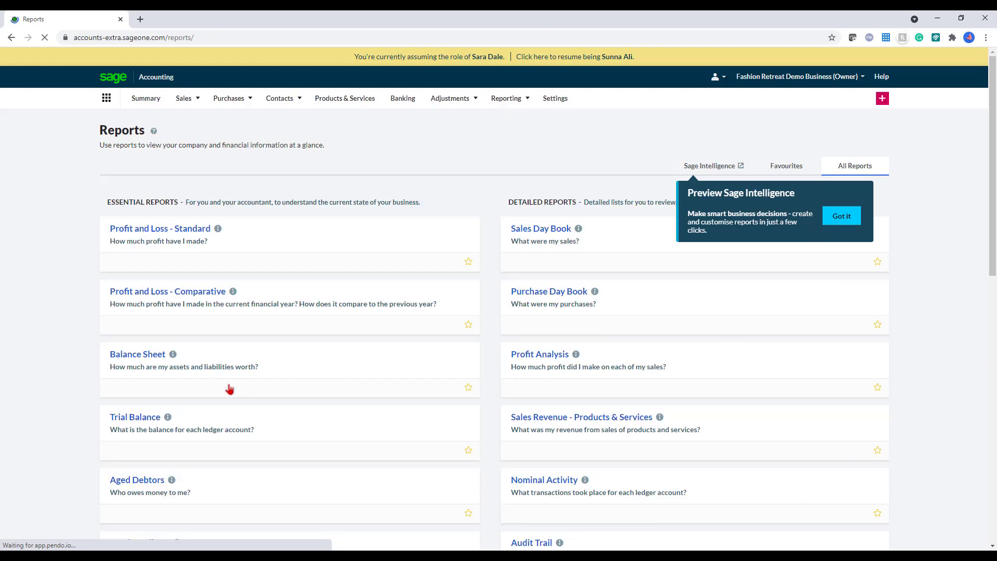
scroll(216, 387, "down", 1)
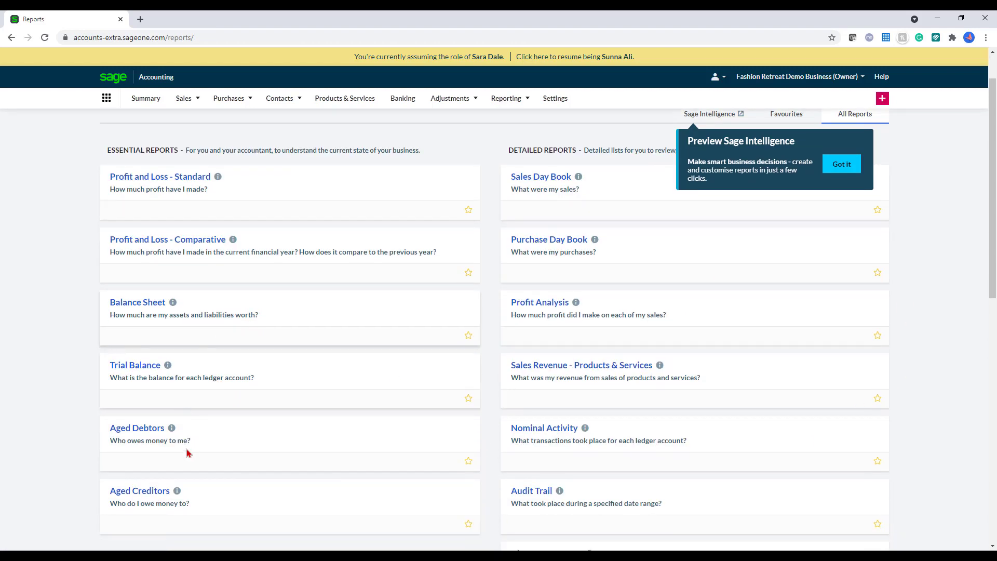
scroll(700, 523, "down", 1)
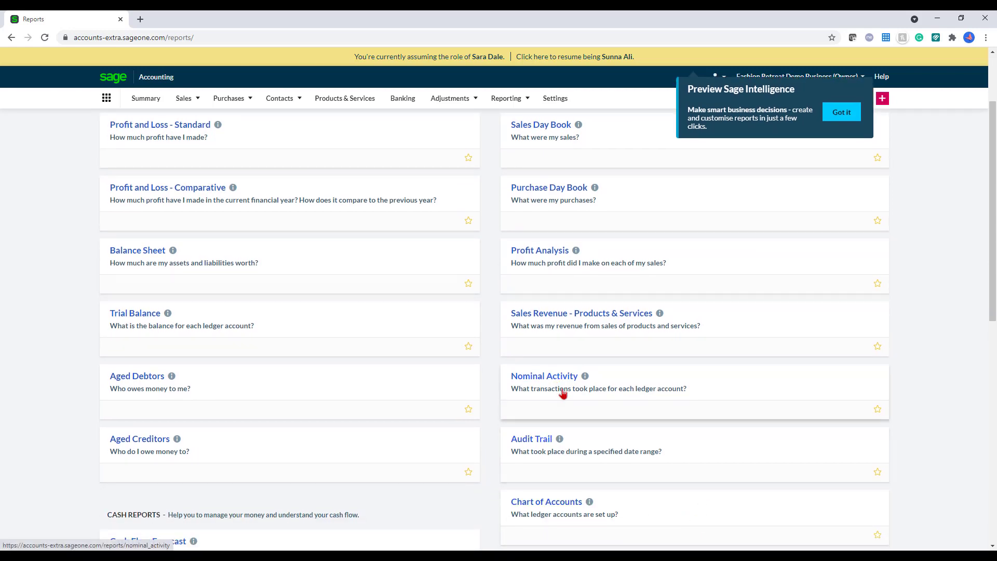
scroll(563, 393, "down", 2)
scroll(542, 400, "down", 2)
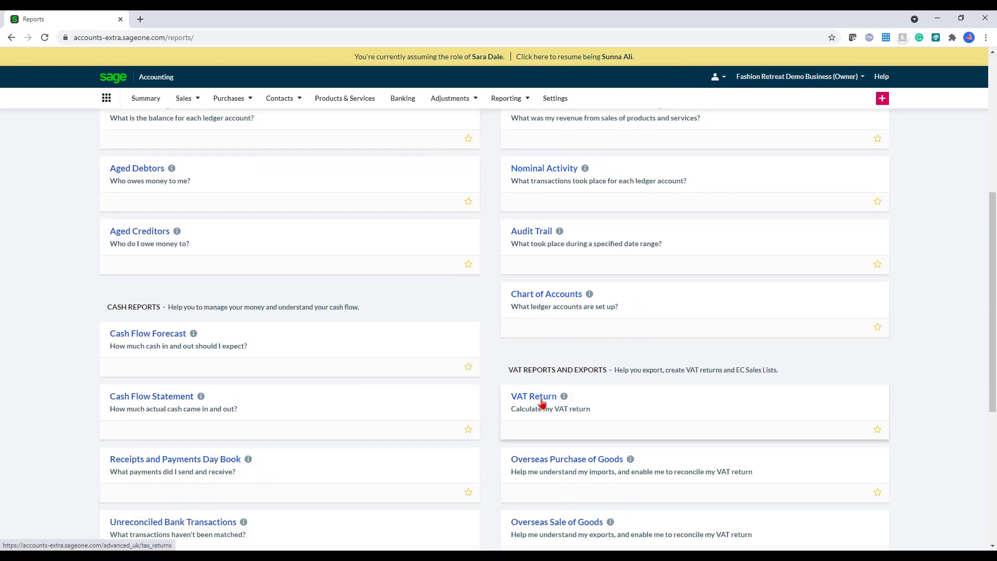
left_click(541, 403)
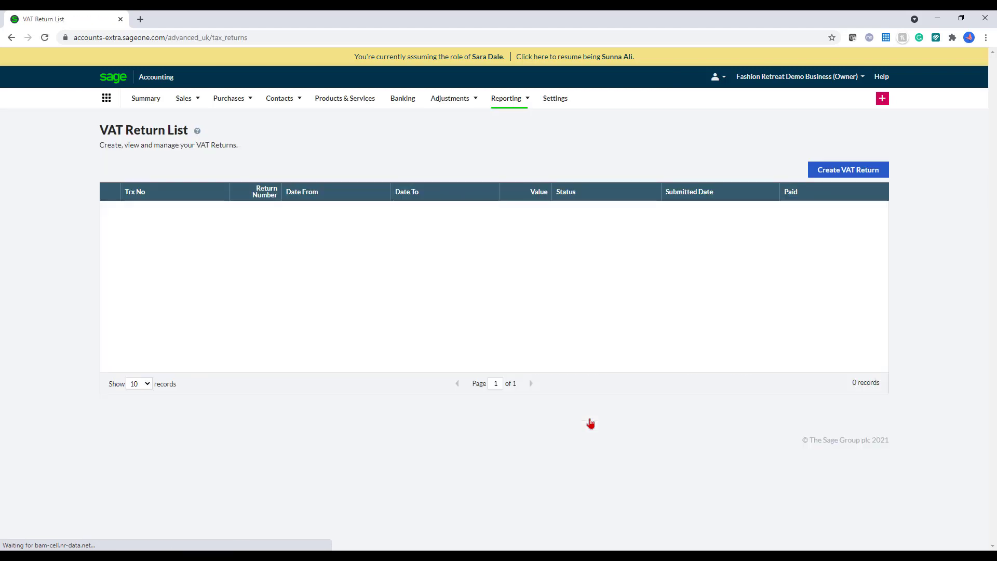
Step: Decline Making Tax Digital, acknowledge no MTD registration is needed, and save to start a January 2021 return
left_click(847, 171)
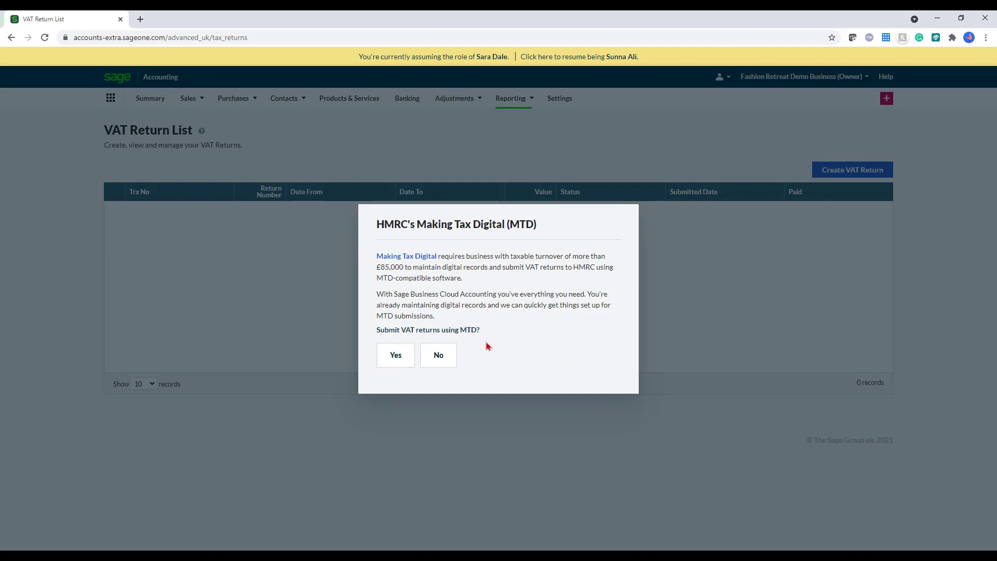
left_click(397, 369)
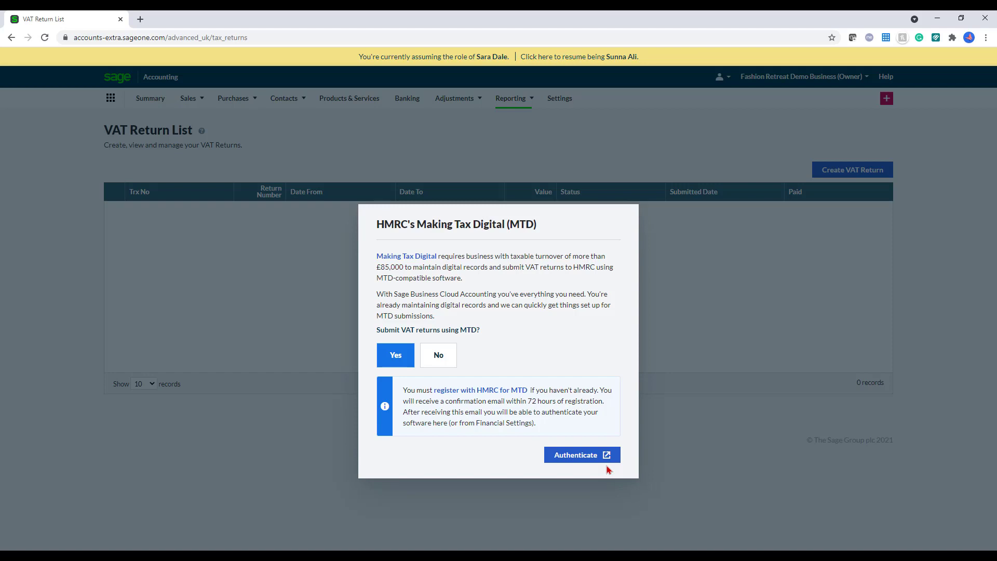
left_click(454, 364)
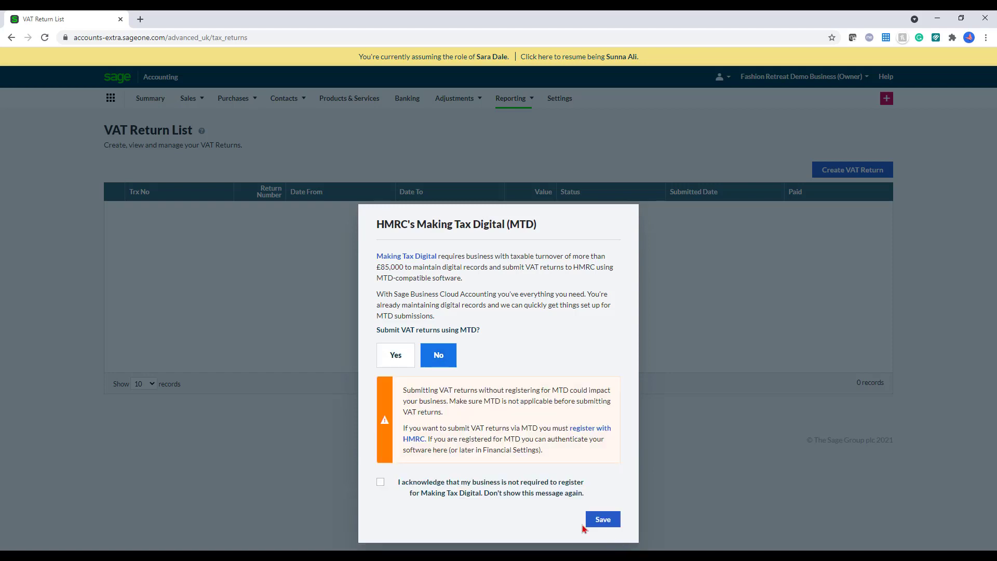
left_click(380, 482)
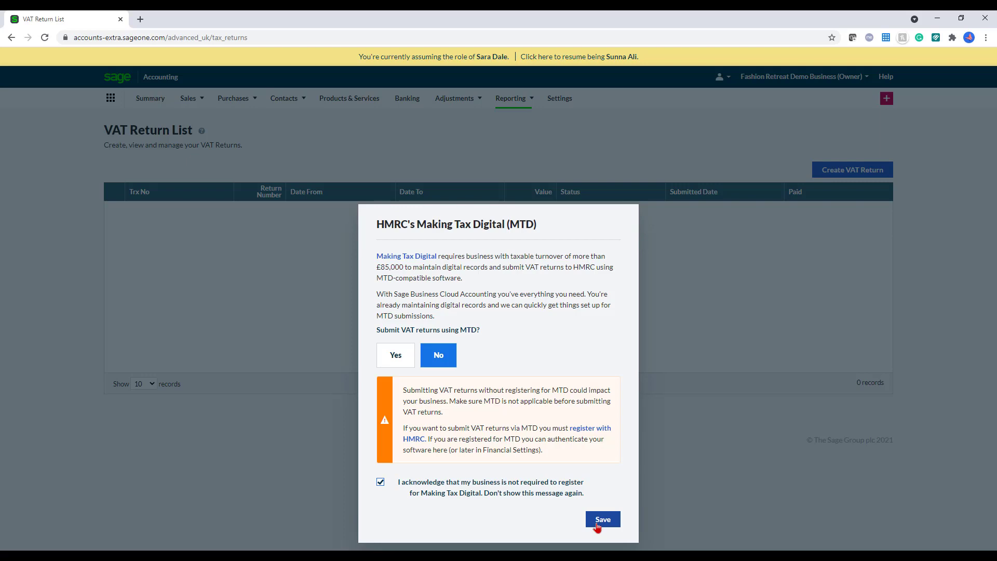
left_click(600, 521)
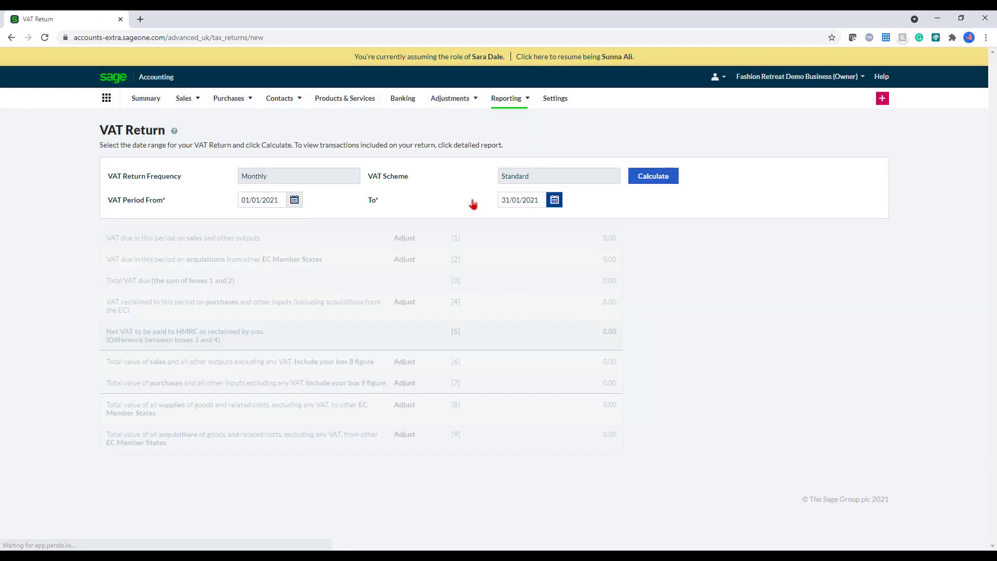
Step: Extend the VAT return to 31/05/2021, calculate net VAT of -91.89, and save it to submit later
left_click(556, 202)
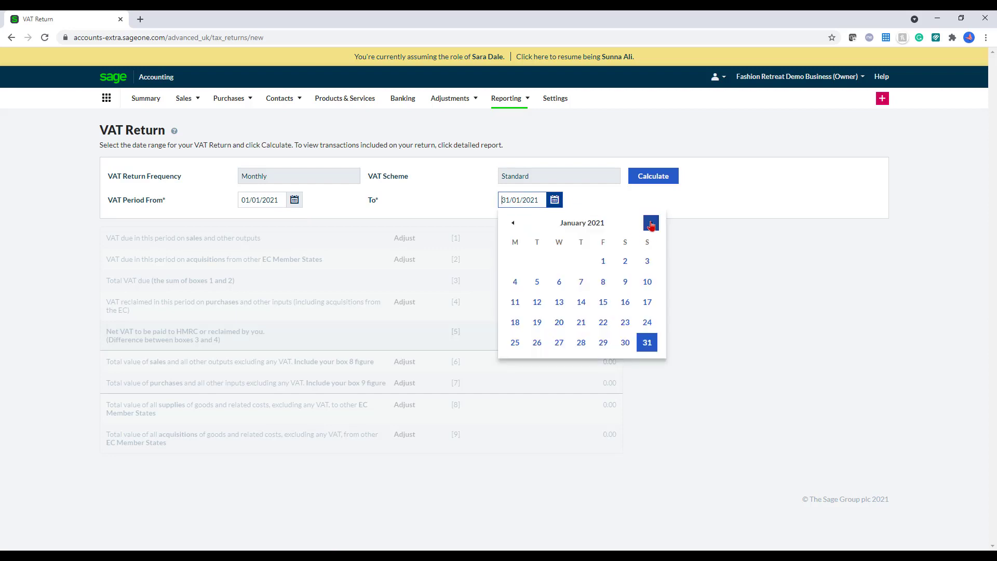
left_click(651, 223)
left_click(651, 223)
left_click(651, 223)
left_click(651, 223)
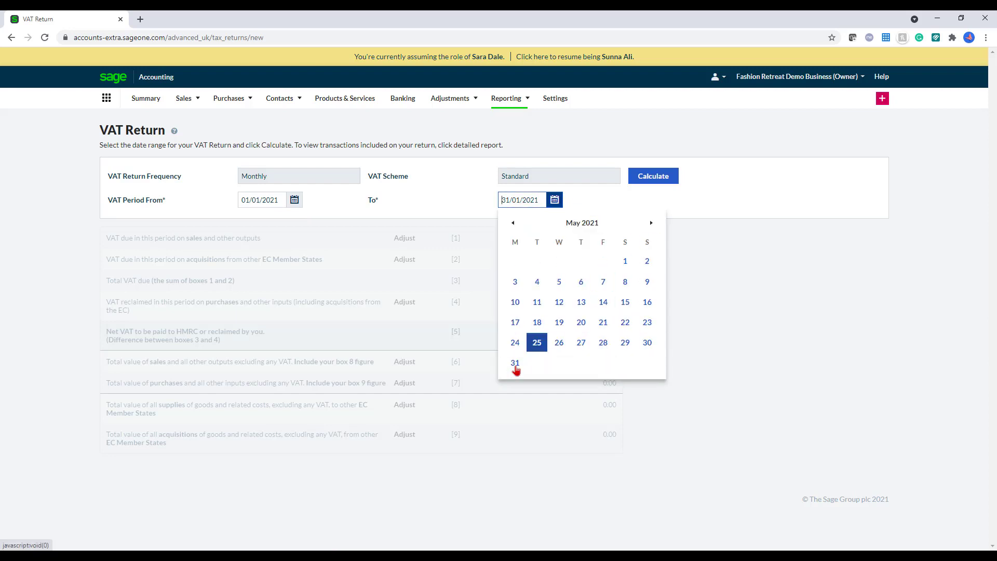
left_click(515, 364)
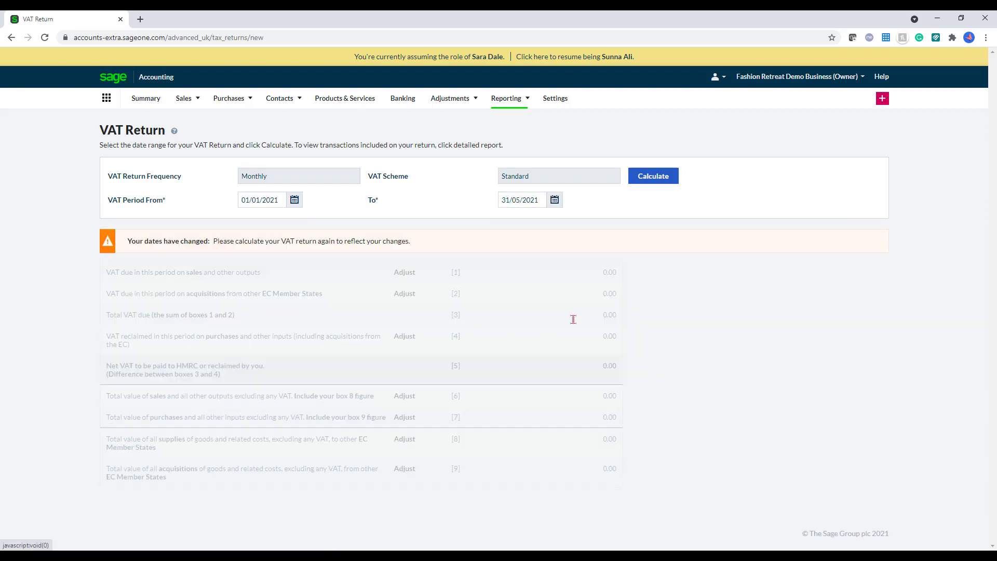
left_click(672, 181)
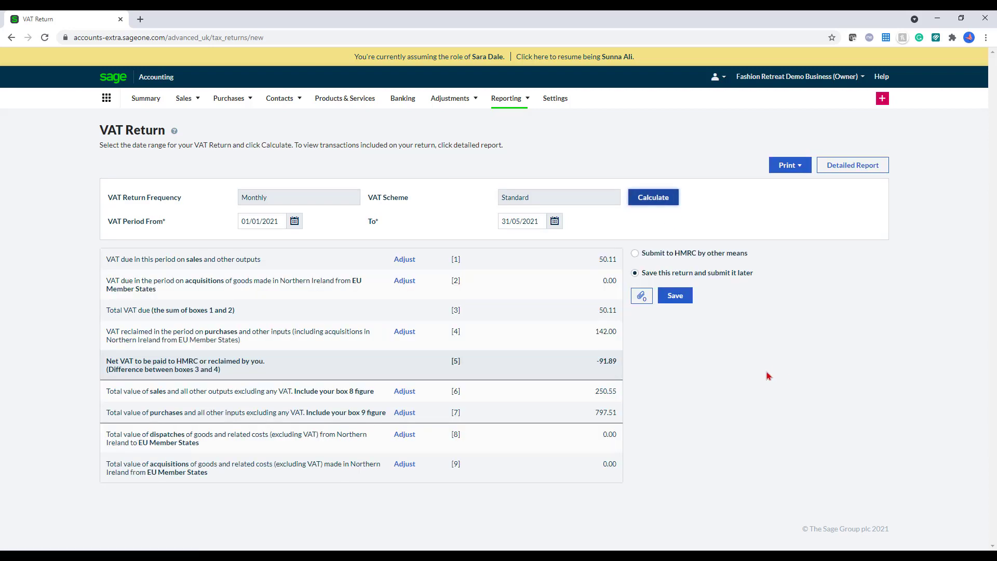
left_click(636, 273)
Step: Generate the detailed VAT report for 01/01/2021–31/05/2021 as a PDF, review its boxes, then close it
left_click(872, 165)
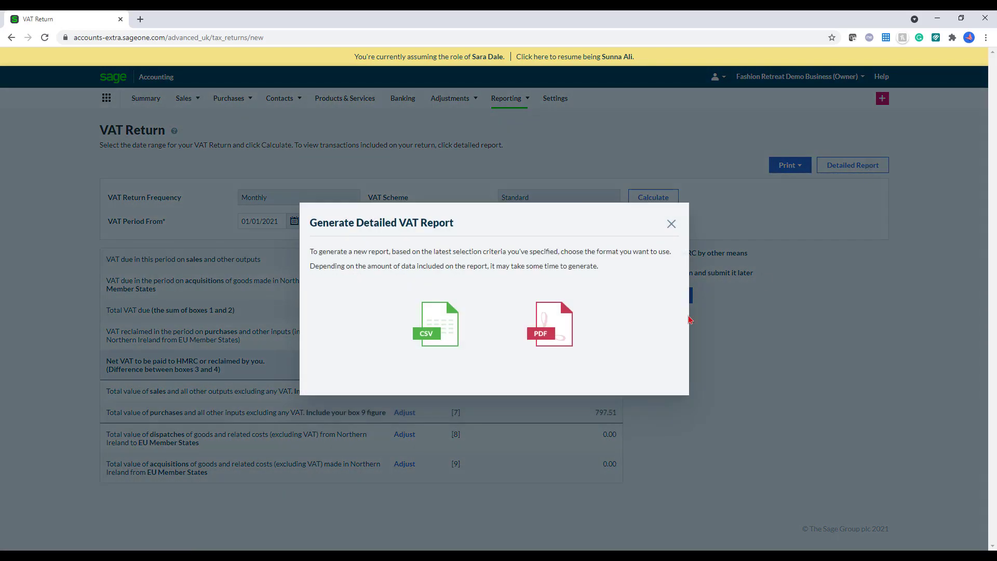
left_click(576, 331)
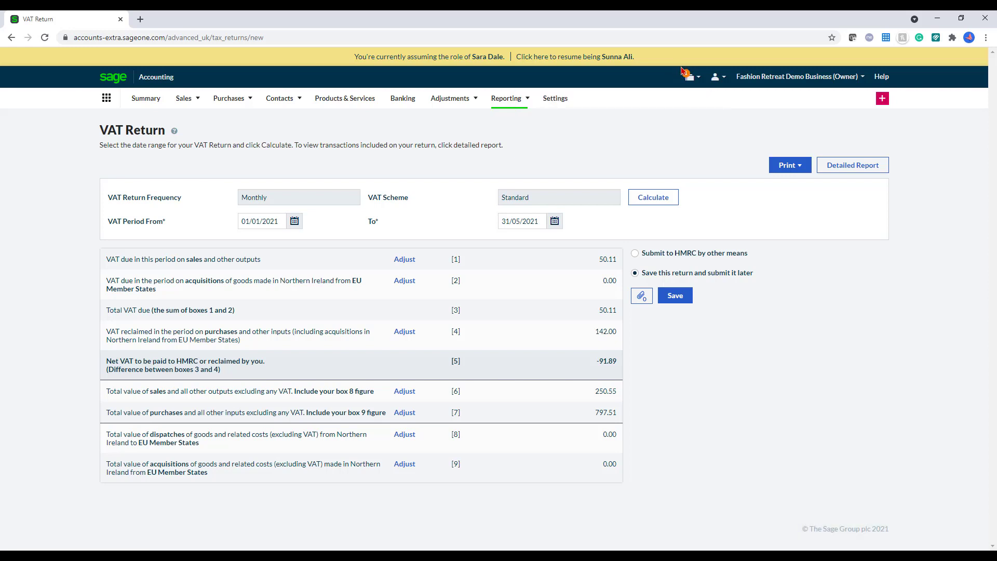
left_click(685, 74)
left_click(684, 102)
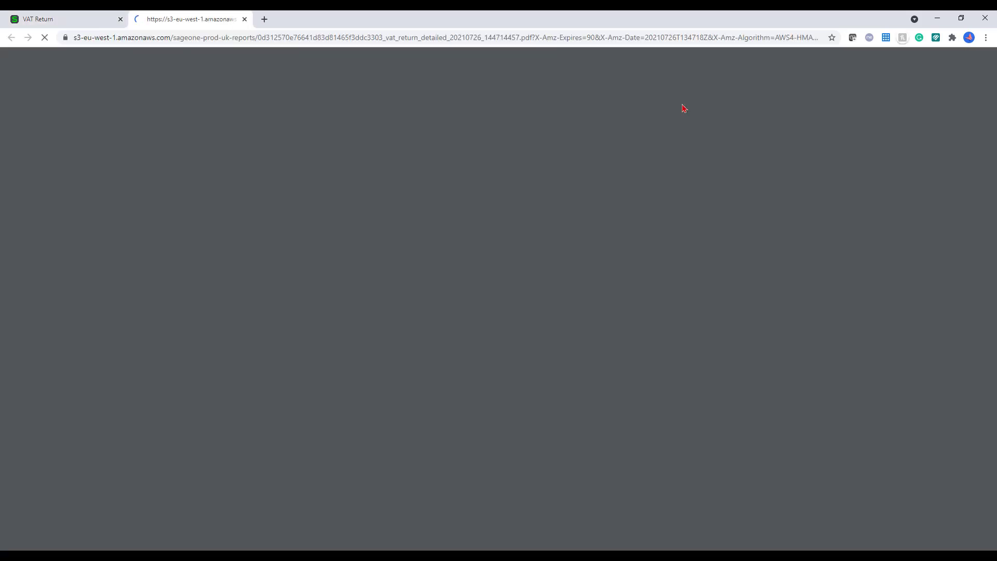
scroll(850, 284, "down", 1)
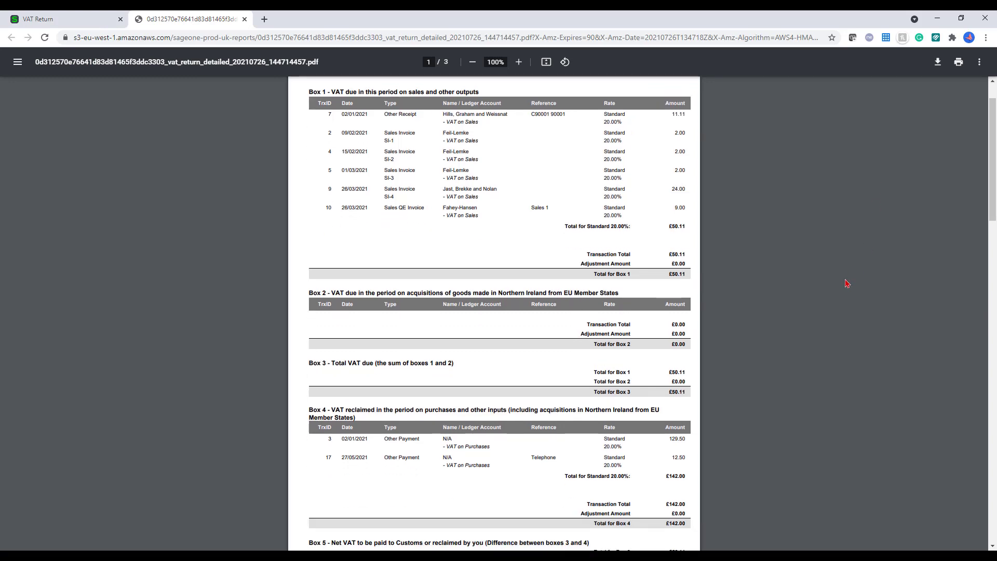
scroll(845, 283, "down", 2)
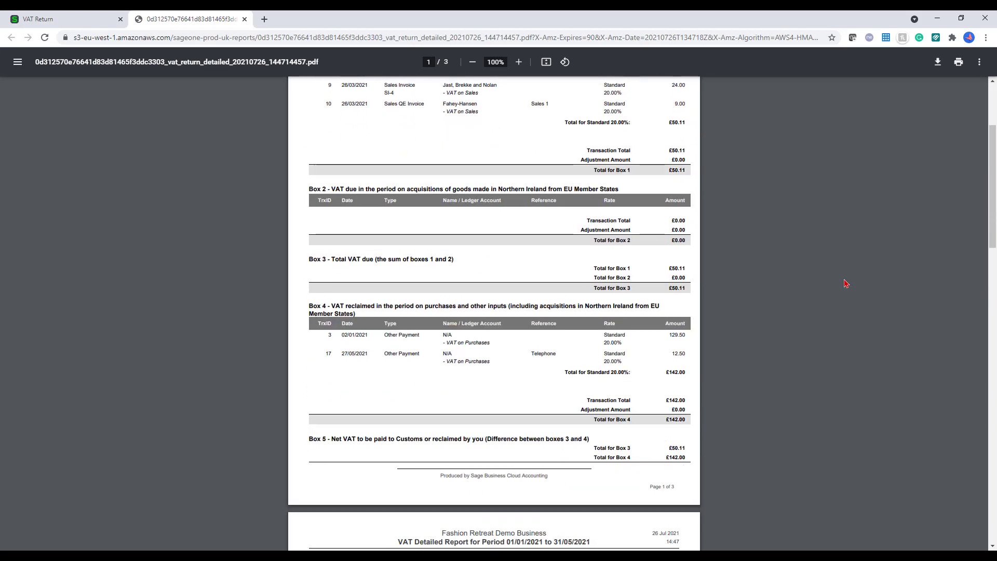
scroll(845, 284, "down", 10)
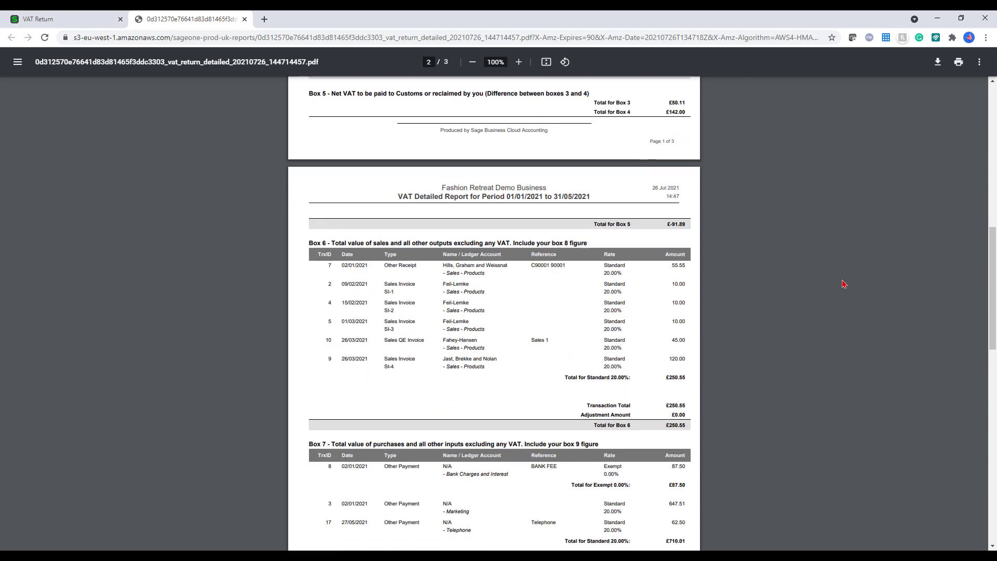
scroll(844, 284, "down", 6)
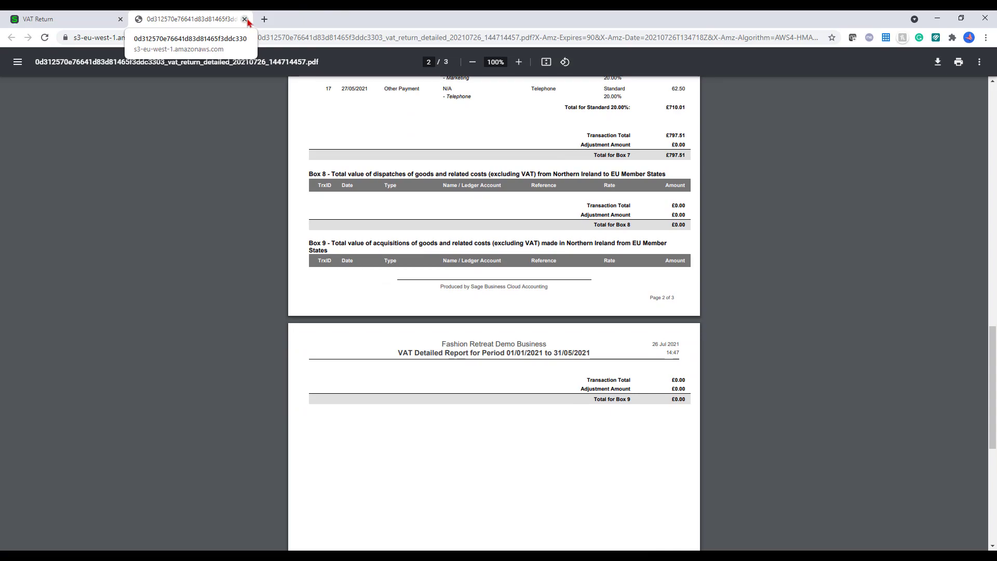
left_click(246, 19)
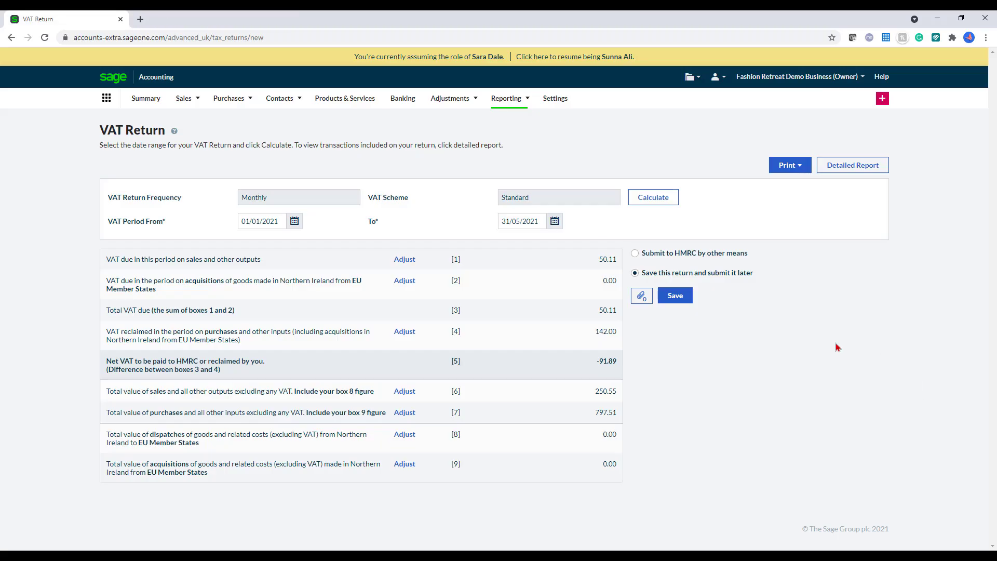
Step: Mark the return as submitted to HMRC by other means, leave it unsaved, and open the Audit Trail
left_click(728, 257)
left_click(508, 100)
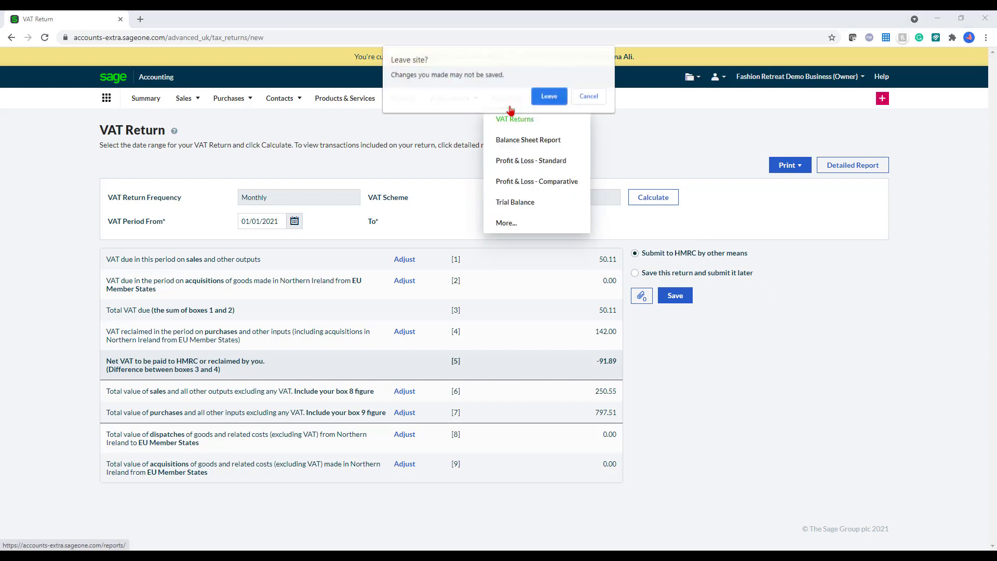
left_click(548, 97)
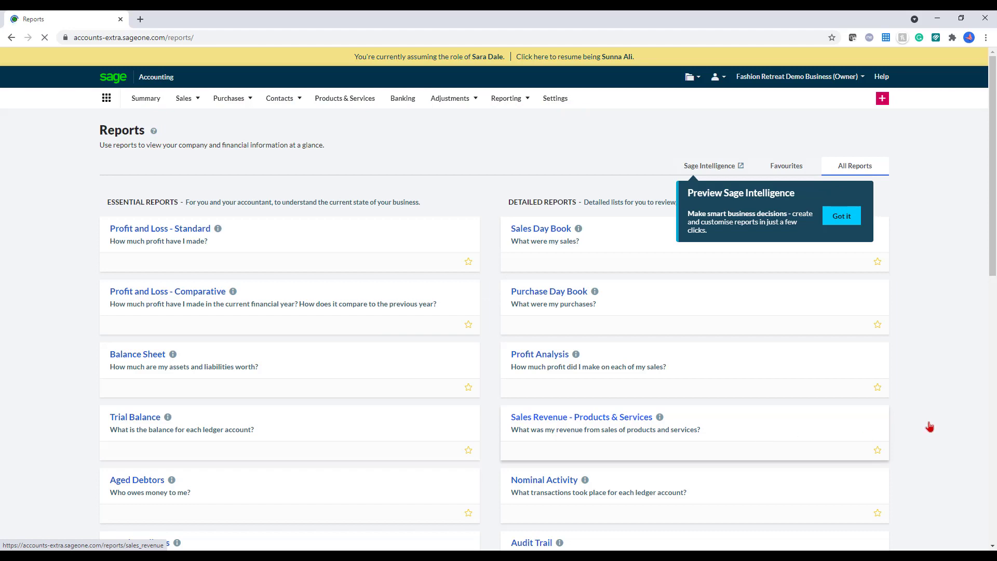
scroll(931, 426, "down", 5)
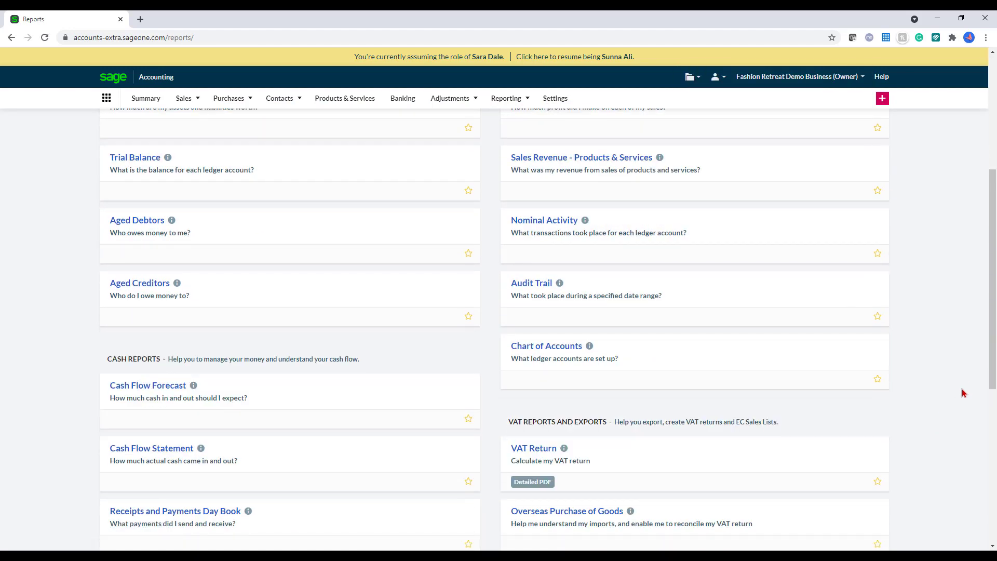
left_click(544, 285)
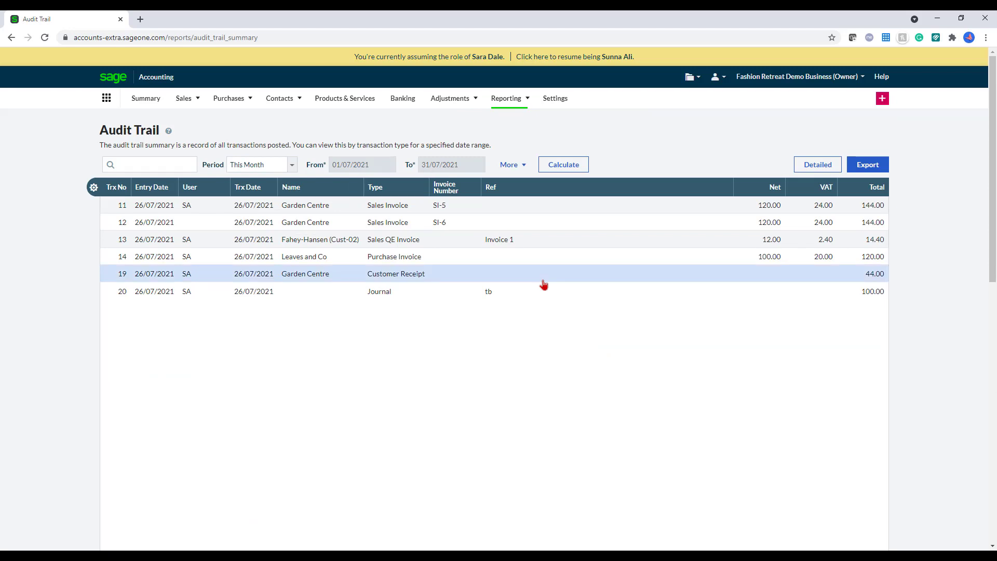
Step: Set the Audit Trail period to a custom range starting 01/04/2021
left_click(138, 159)
left_click(291, 167)
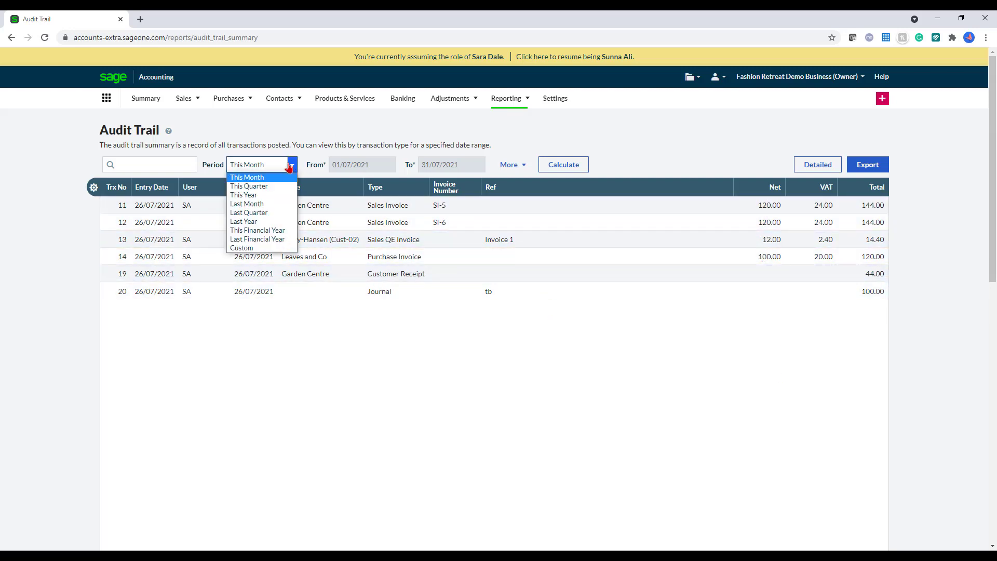
left_click(260, 248)
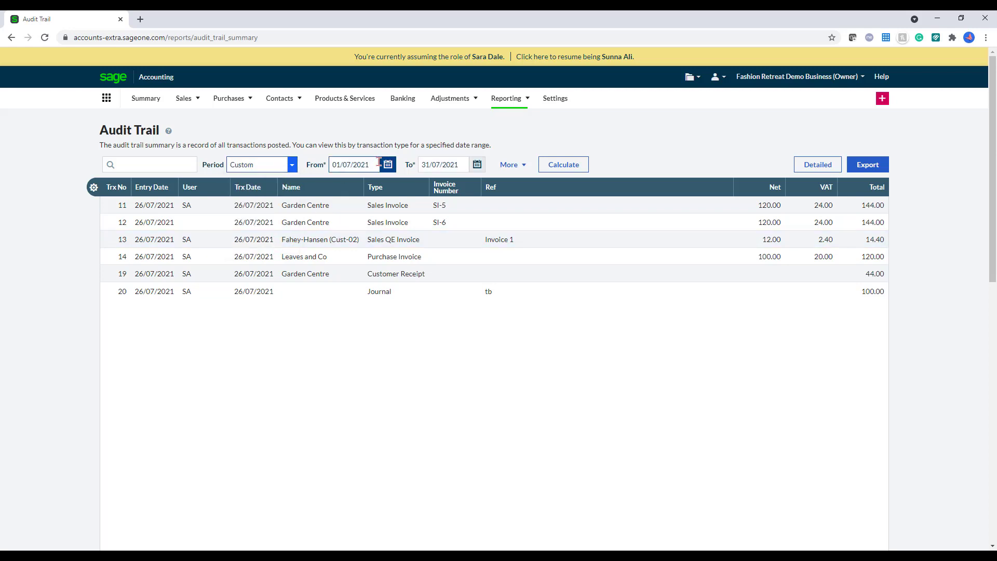
left_click(385, 167)
left_click(328, 195)
left_click(387, 164)
left_click(343, 188)
left_click(343, 187)
left_click(343, 188)
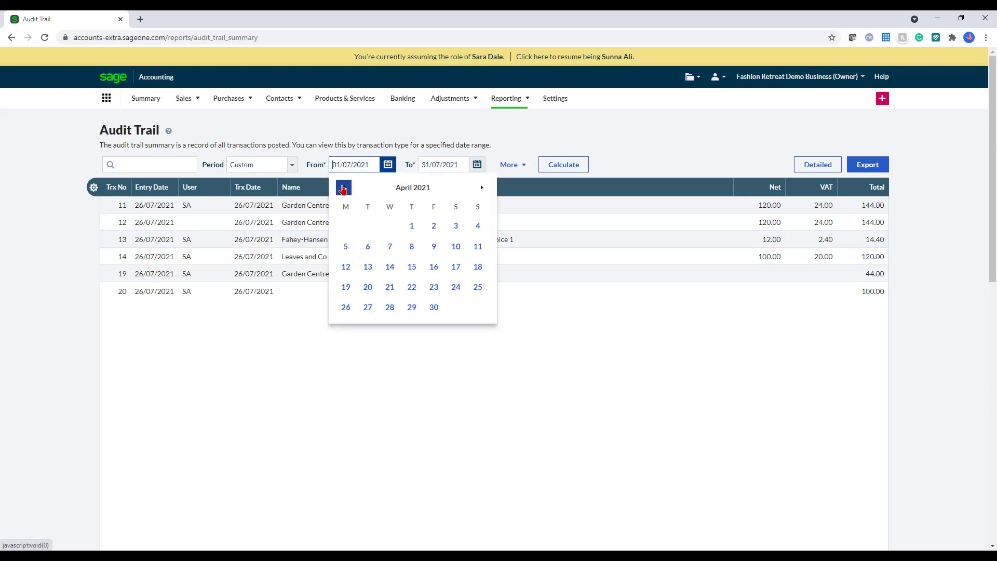
left_click(411, 224)
Step: Recalculate the audit trail for 01/04/2021–31/07/2021, view the detailed breakdown, and return to Reports
left_click(575, 173)
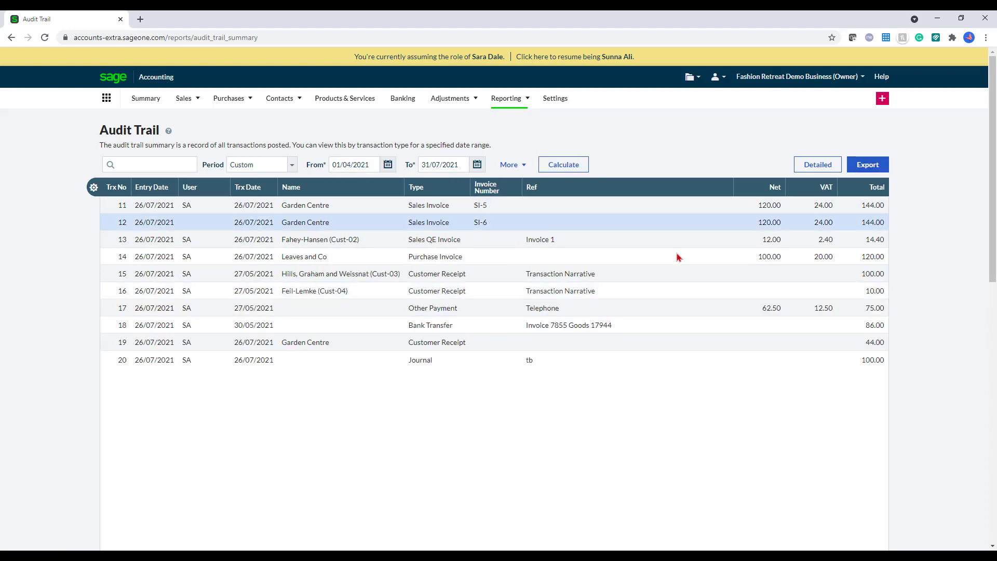
left_click(823, 167)
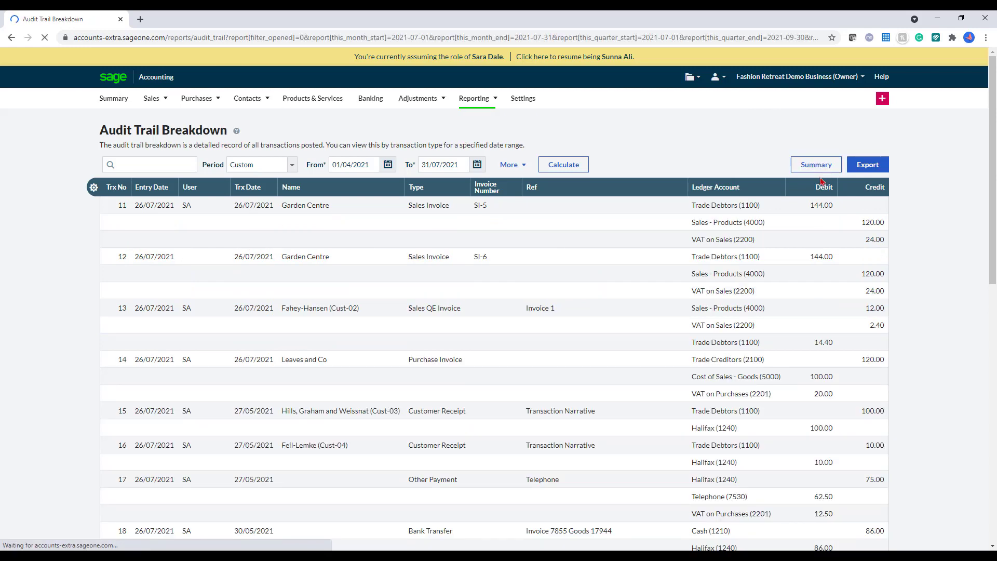
mouse_move(503, 104)
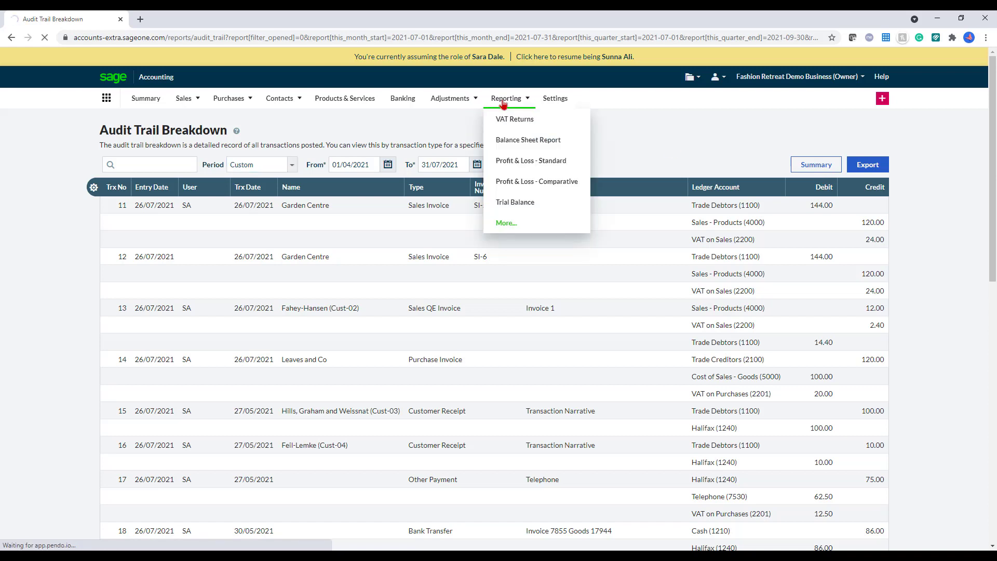
left_click(503, 104)
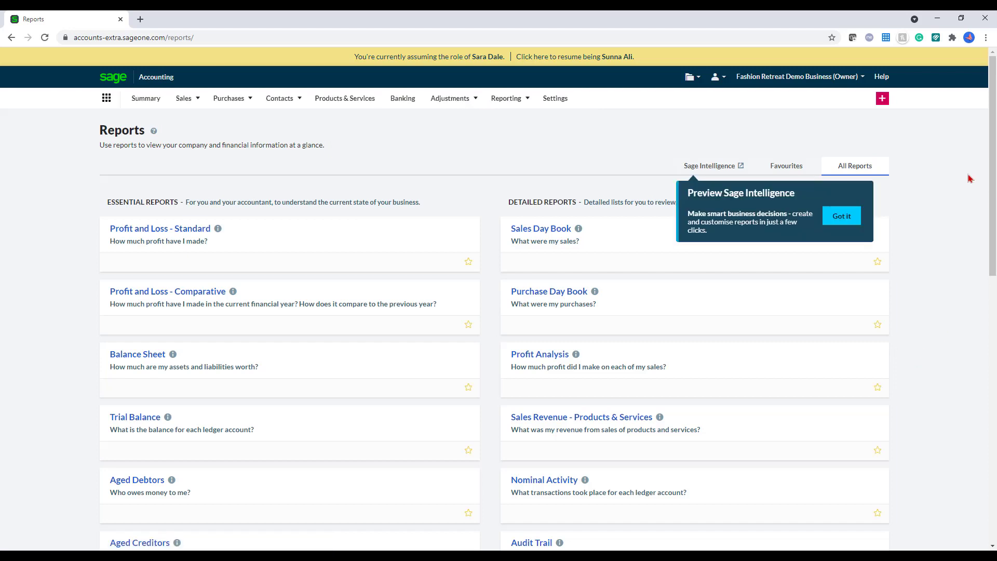
Step: Check the cash flow forecast on the Summary dashboard, then bring up the Sage help centre
left_click(151, 104)
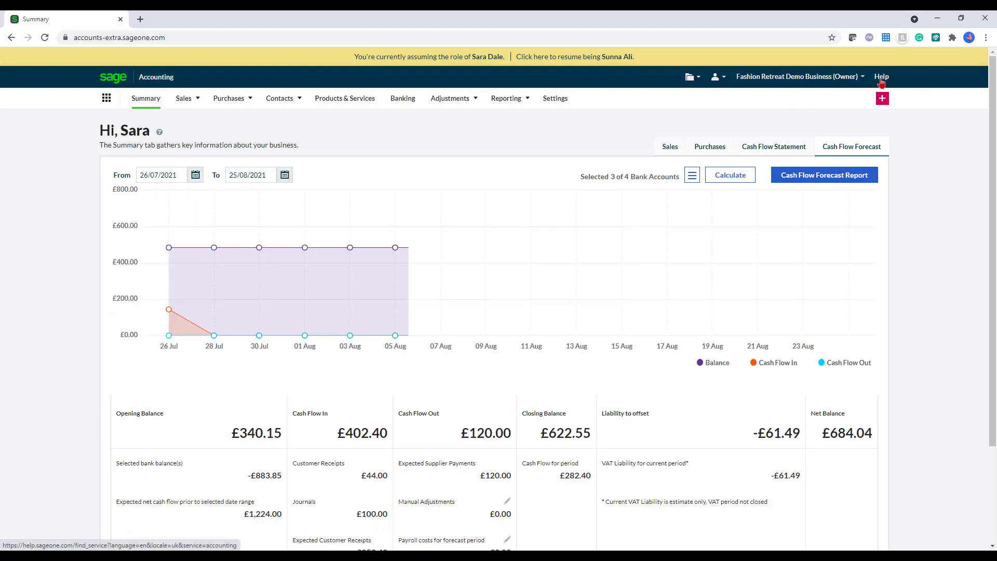
left_click(882, 78)
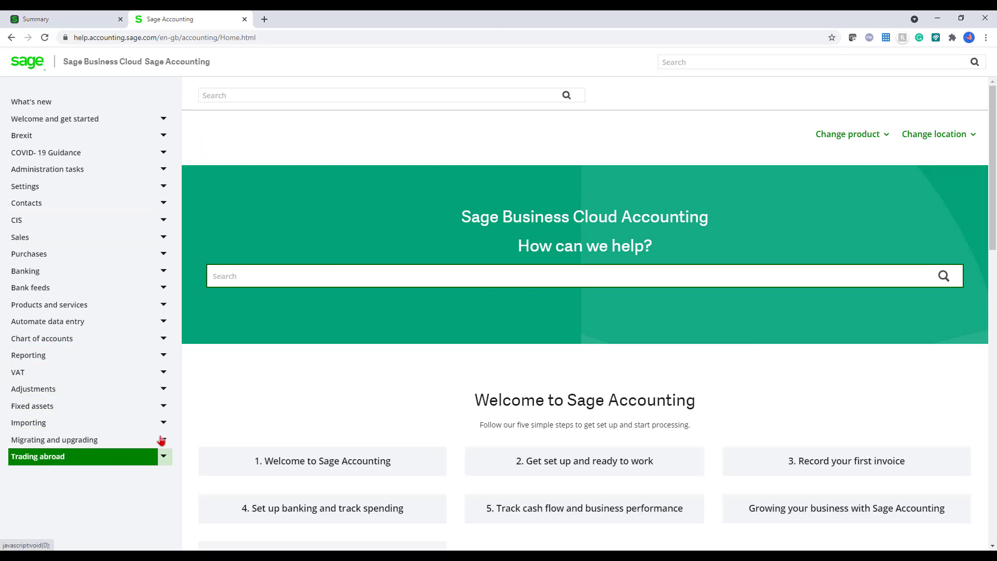
Step: Read the 'Add, edit or delete bank accounts' article under Banking > Bank accounts, then return to Summary
left_click(164, 271)
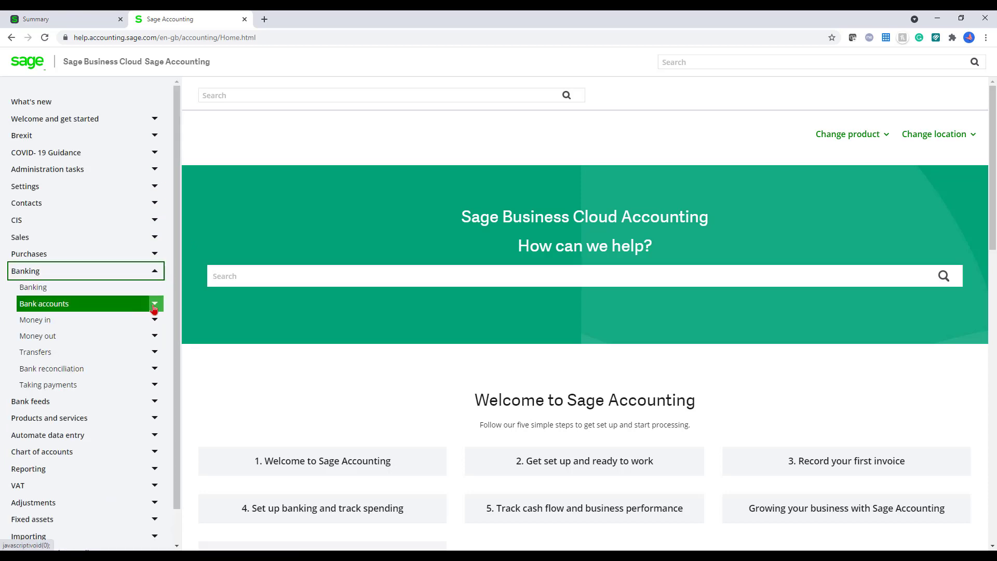
left_click(154, 305)
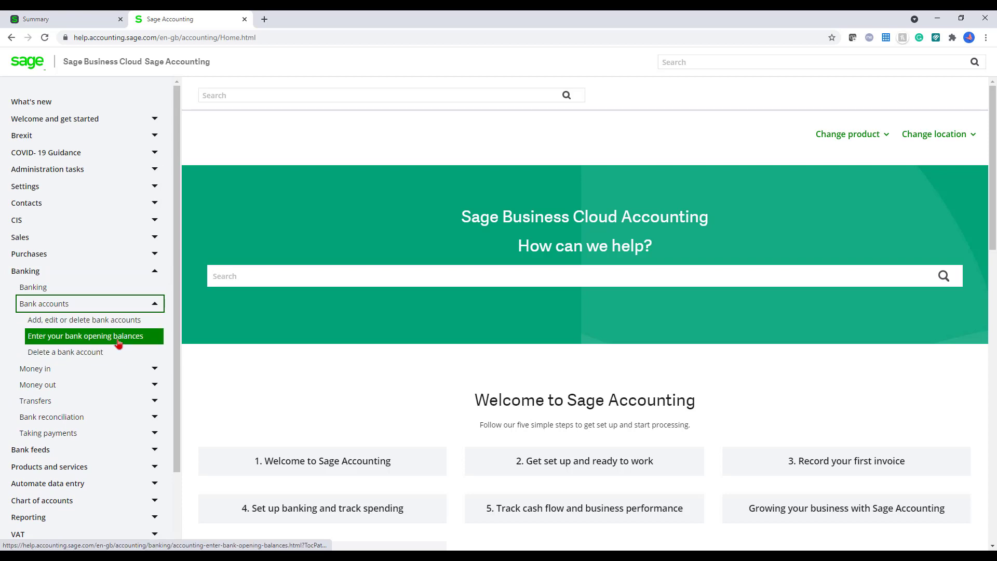
left_click(121, 322)
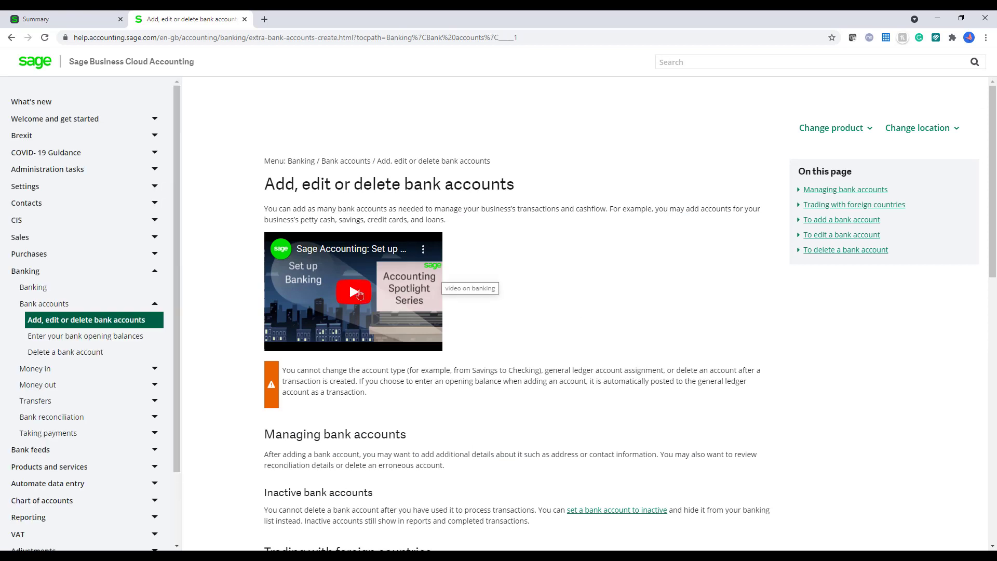
left_click(73, 24)
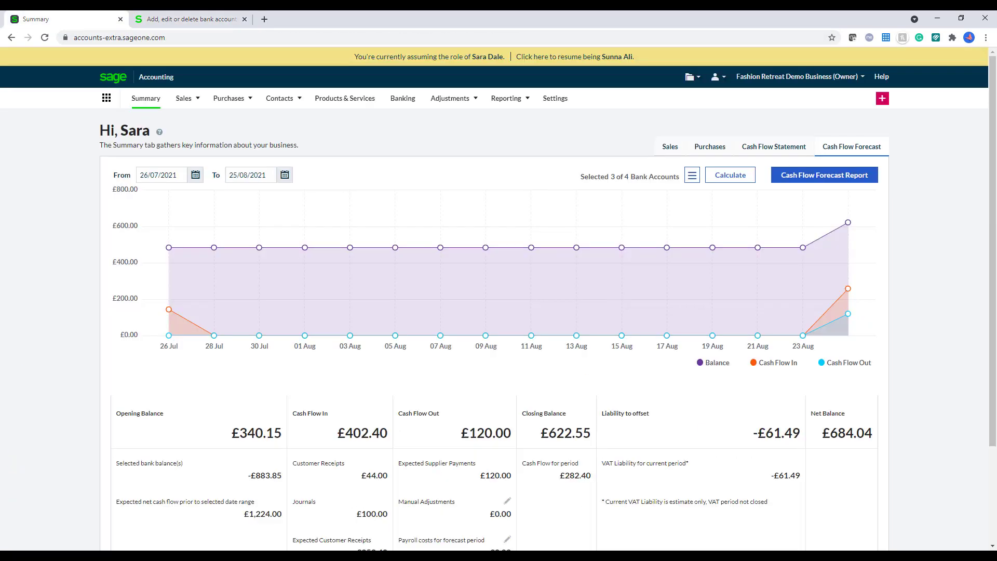